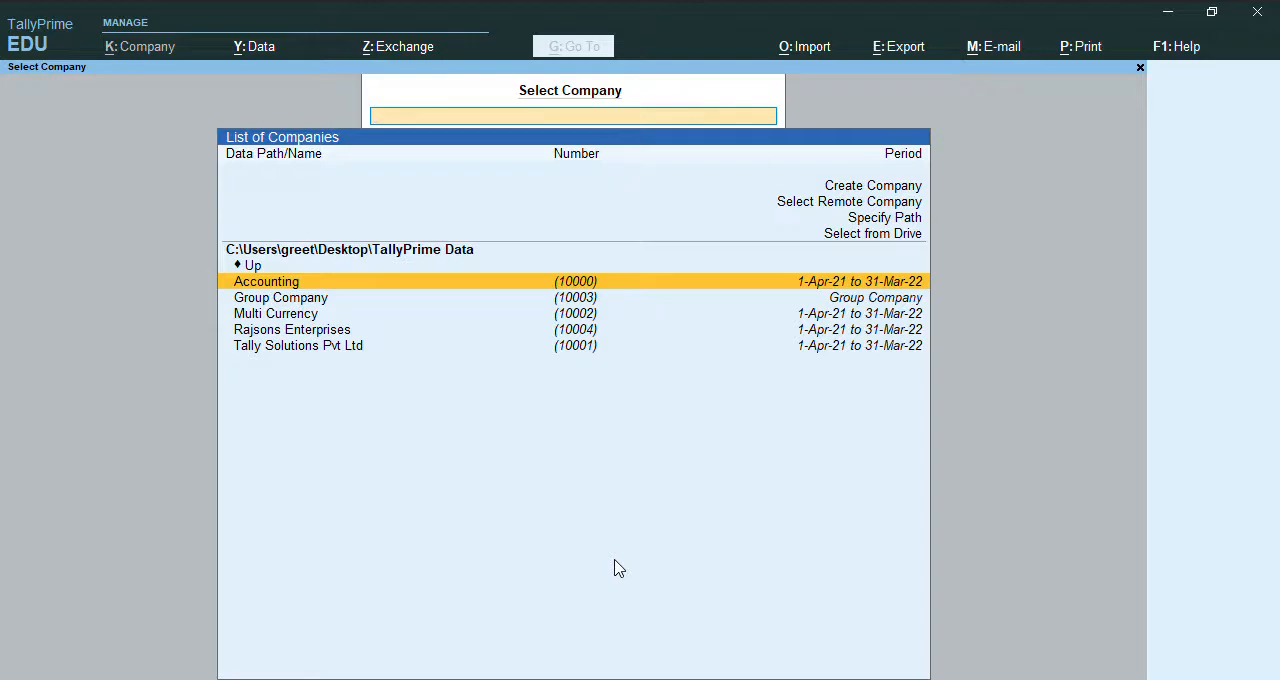
# Start creating a new company from the list of companies.
pyautogui.press('Up')
pyautogui.press('Up')
pyautogui.press('Up')
pyautogui.press('Up')
pyautogui.press('Up')
pyautogui.press('Up')
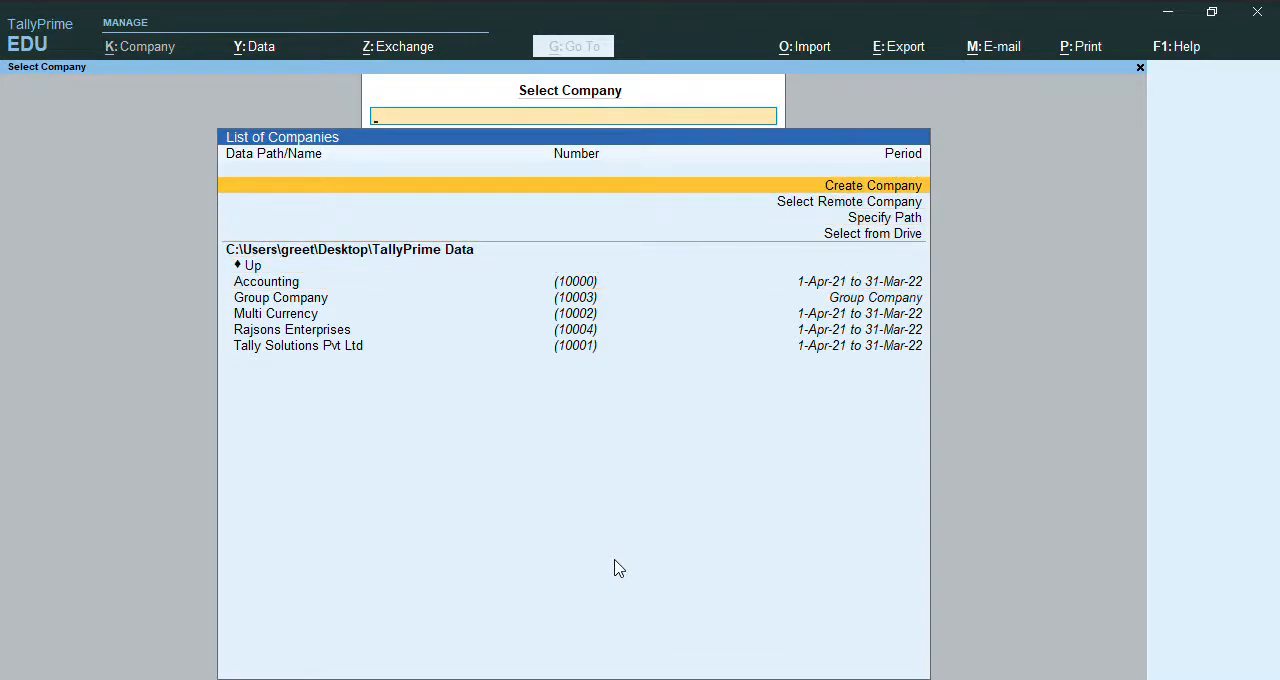
pyautogui.press('Return')
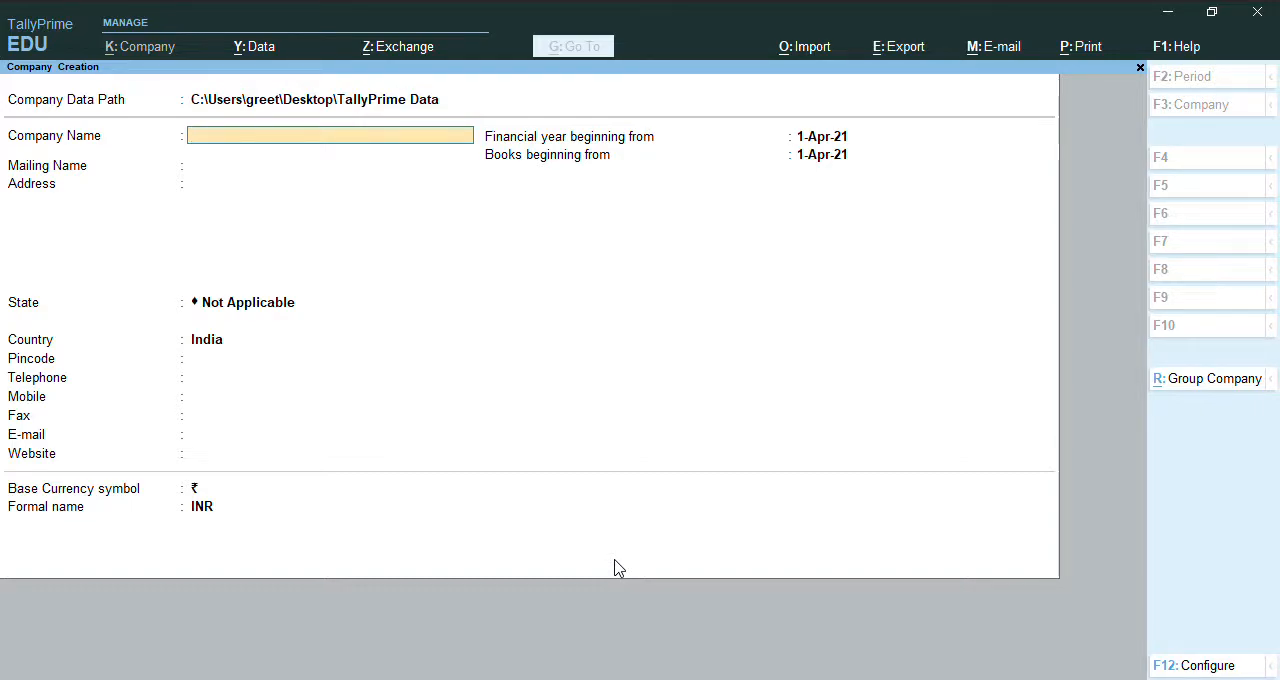
# Set the company data path to the TallyPrime Data folder on the Desktop.
pyautogui.press('BackSpace')
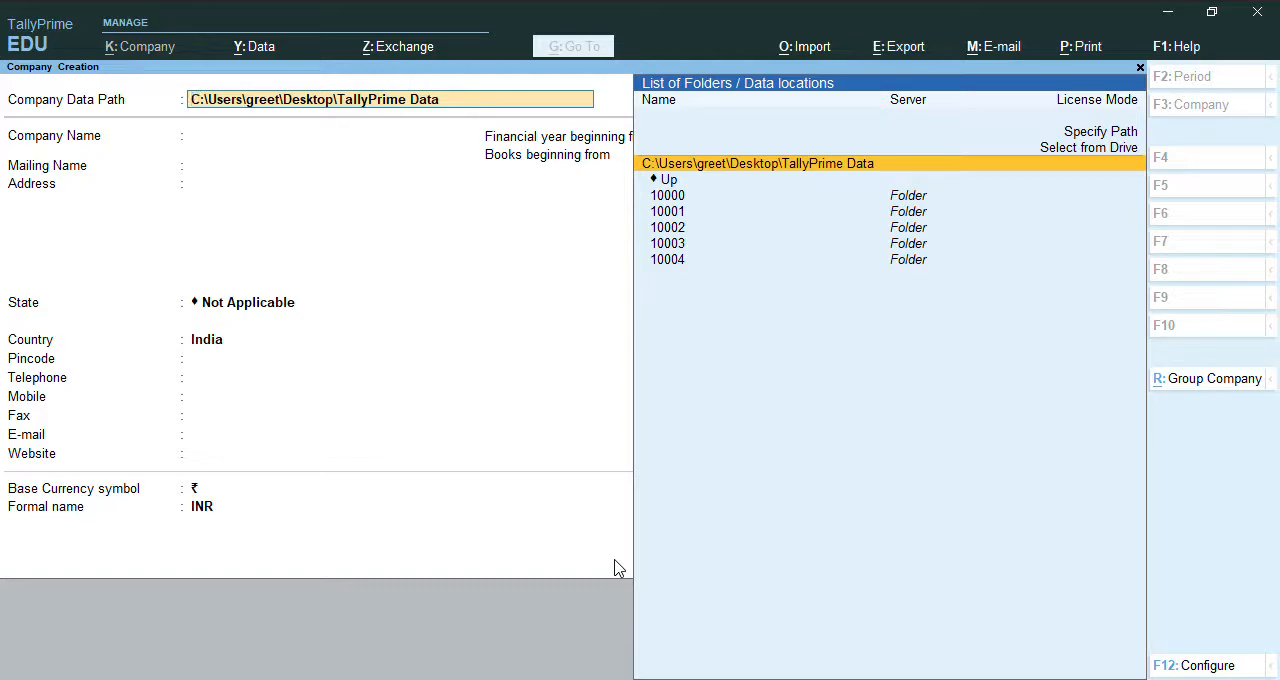
pyautogui.press('Up')
pyautogui.press('Return')
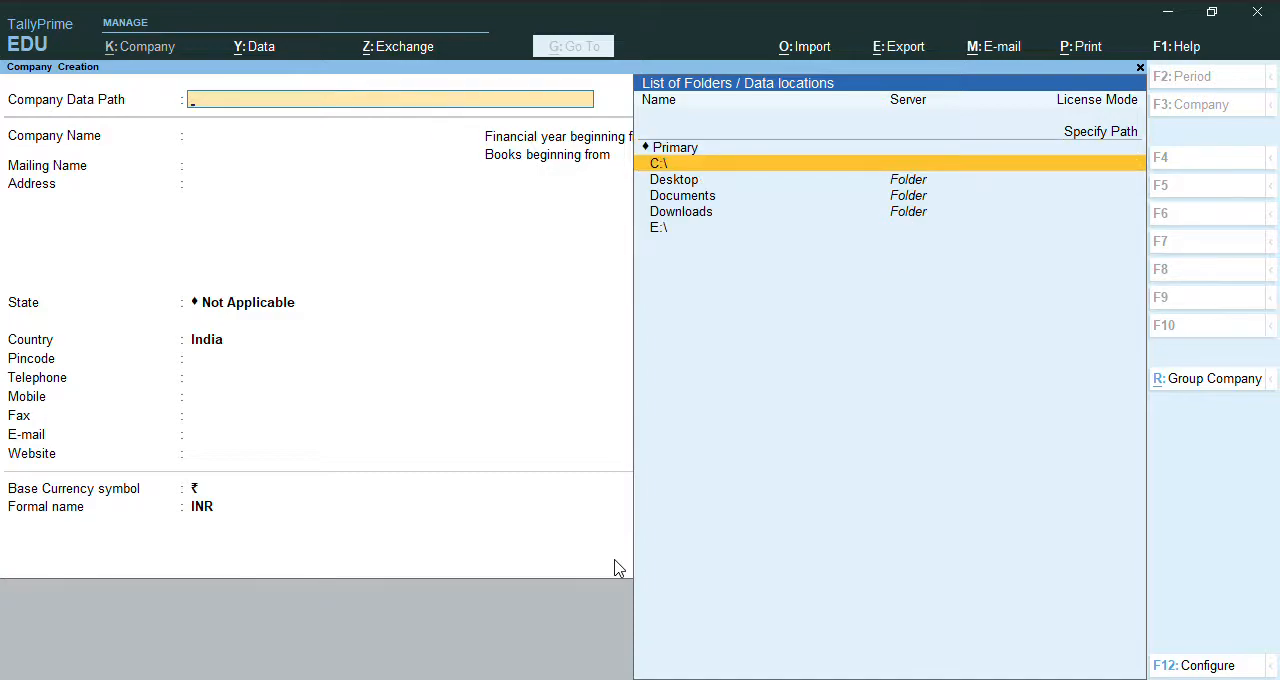
pyautogui.press('Down')
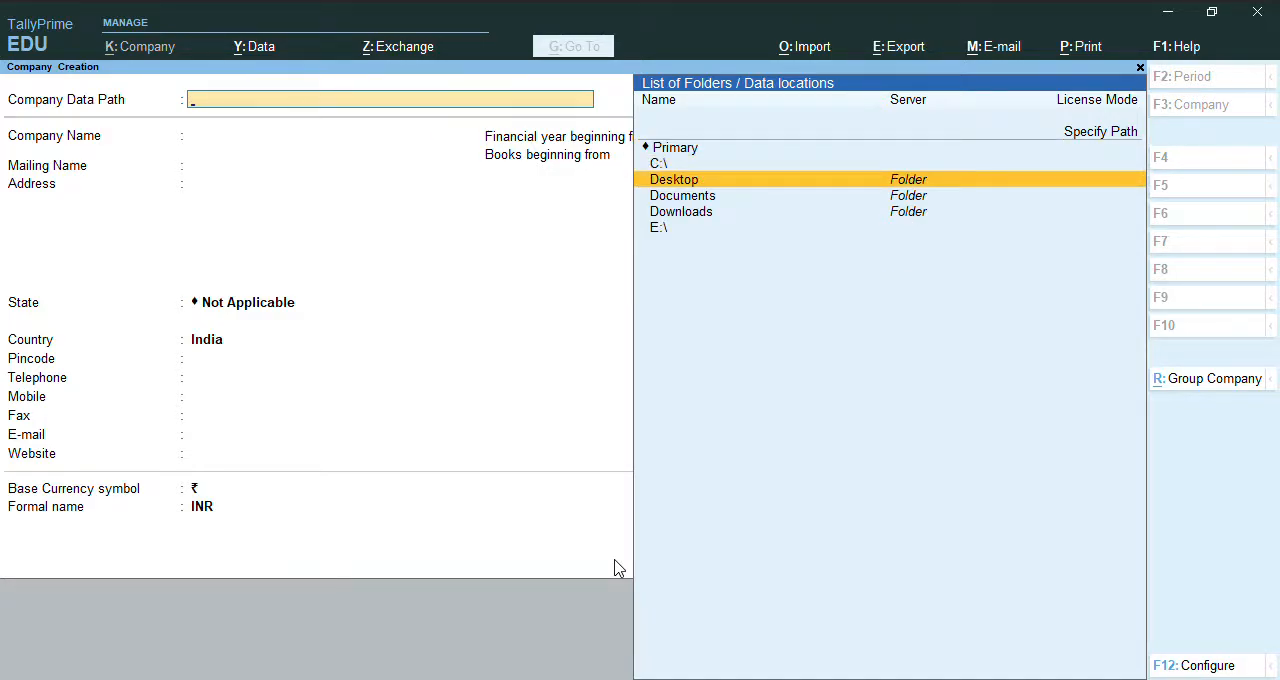
pyautogui.press('Return')
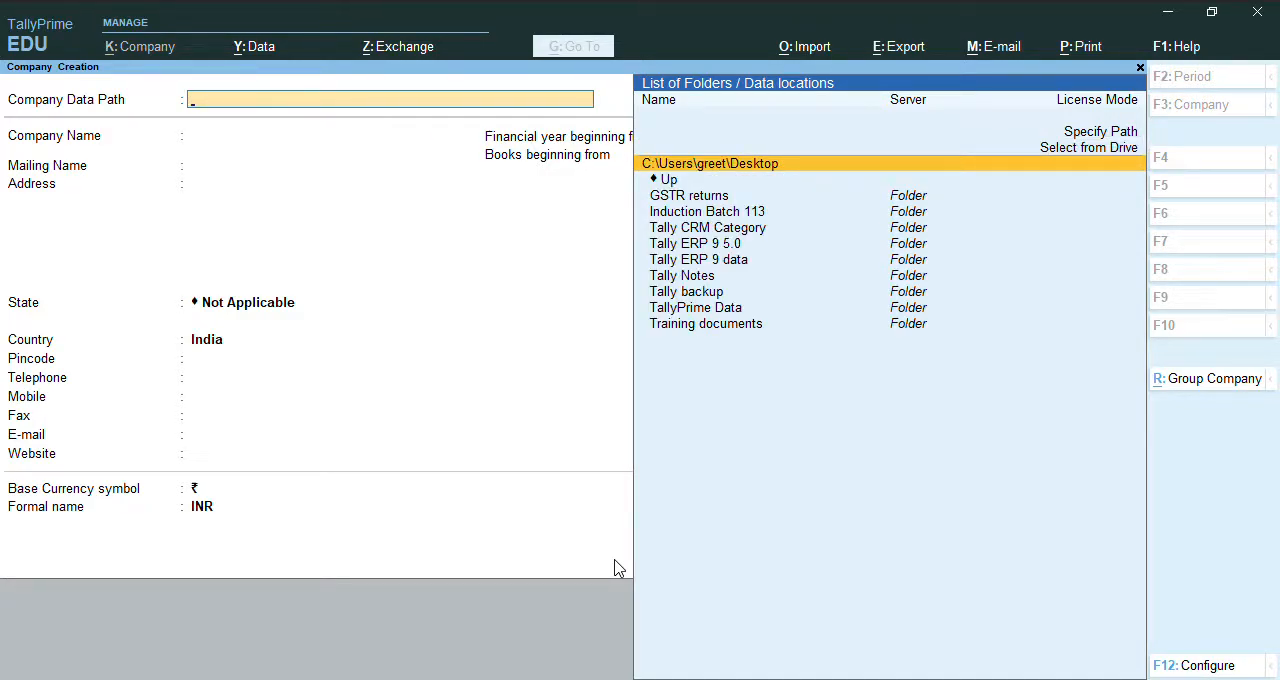
pyautogui.press('Down')
pyautogui.press('Down')
pyautogui.press('Down')
pyautogui.press('Down')
pyautogui.press('Down')
pyautogui.press('Down')
pyautogui.press('Down')
pyautogui.press('Down')
pyautogui.press('Down')
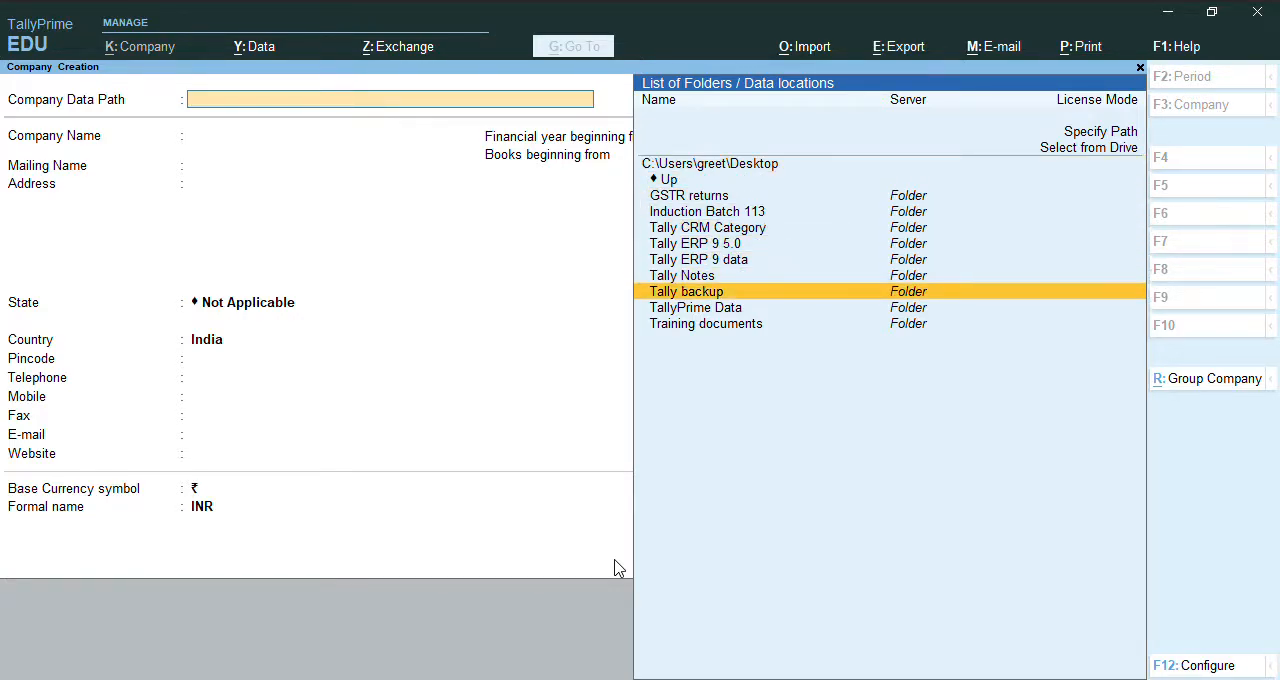
pyautogui.press('Return')
pyautogui.press('Return')
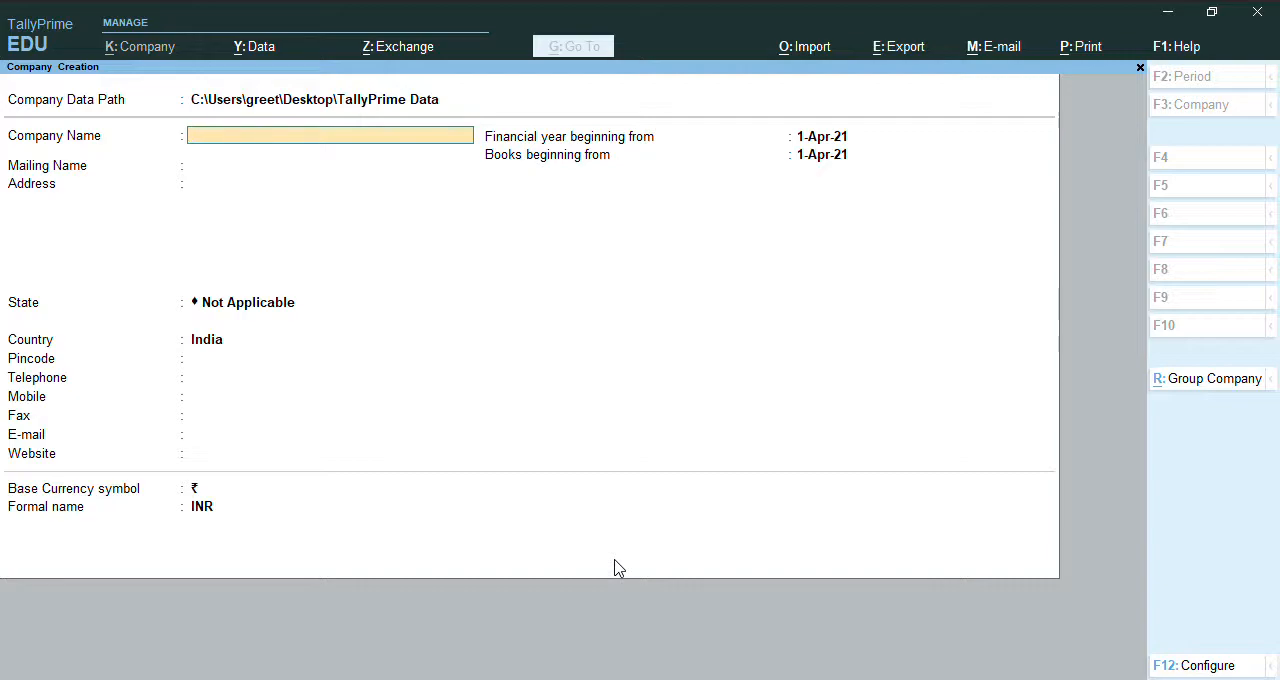
# Name the company "Demo Company" and accept the same mailing name.
pyautogui.write('Demo Company')
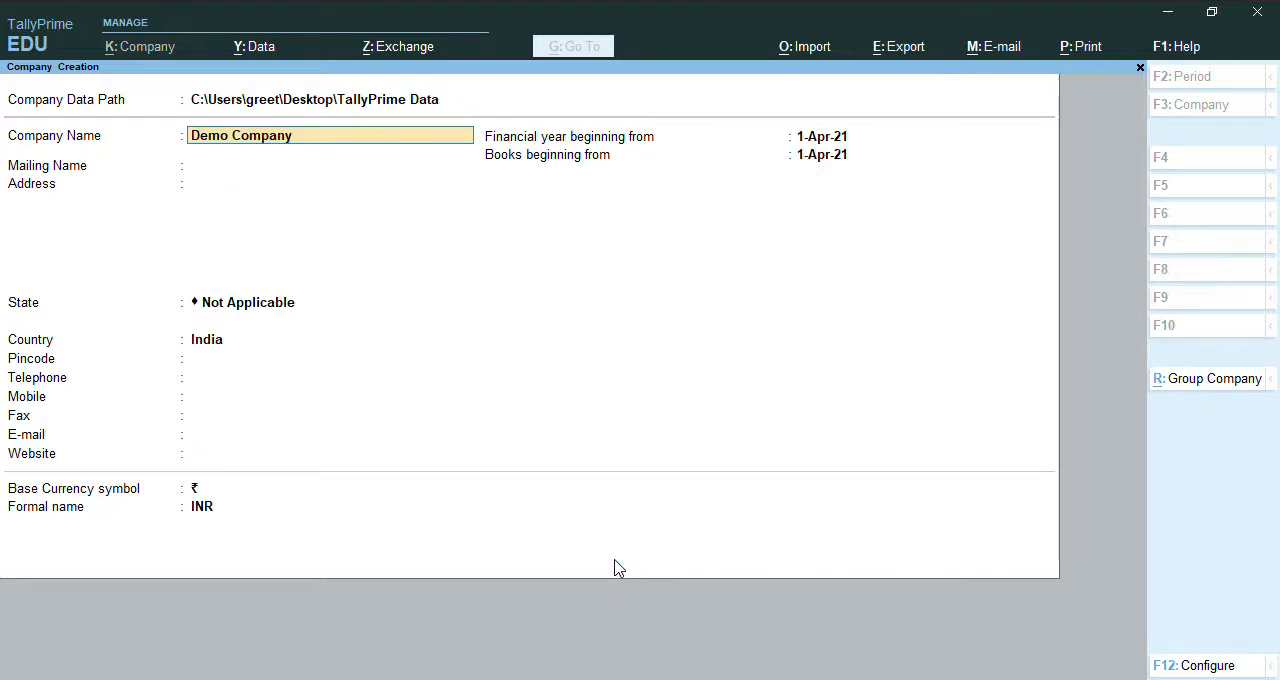
pyautogui.press('Return')
pyautogui.press('Return')
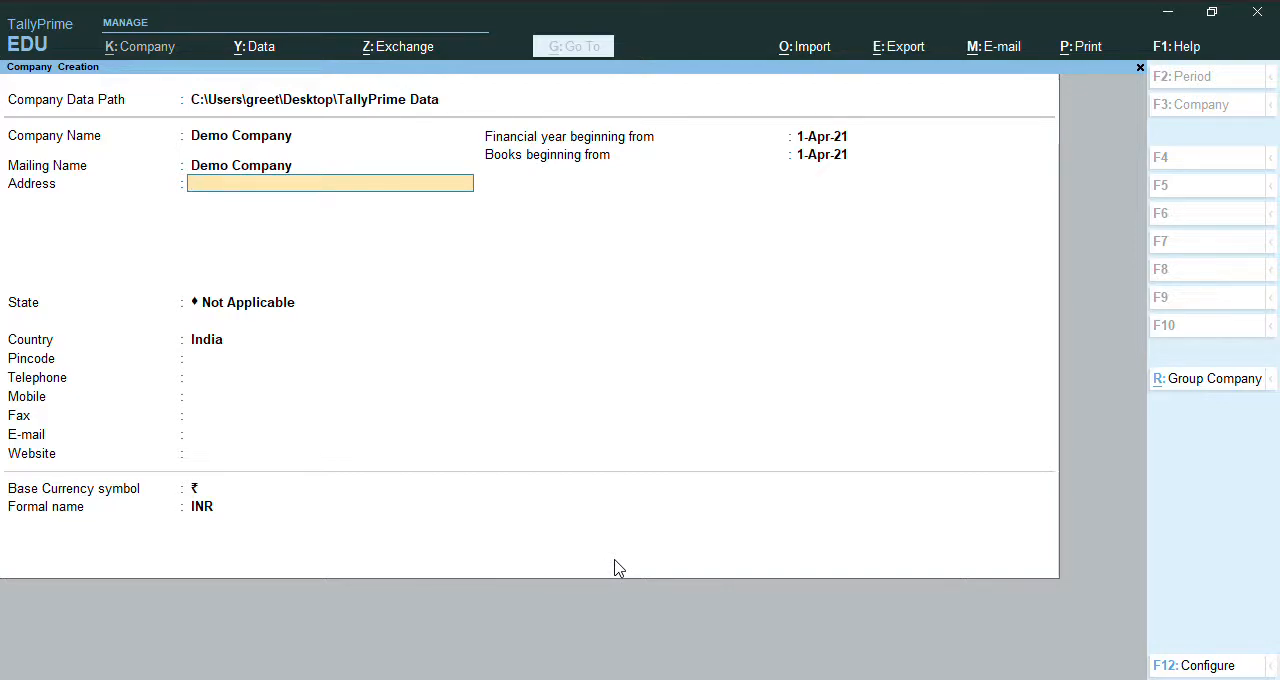
# Fill in the company's street address in the mailing details.
pyautogui.write('Mumbai East Andheri')
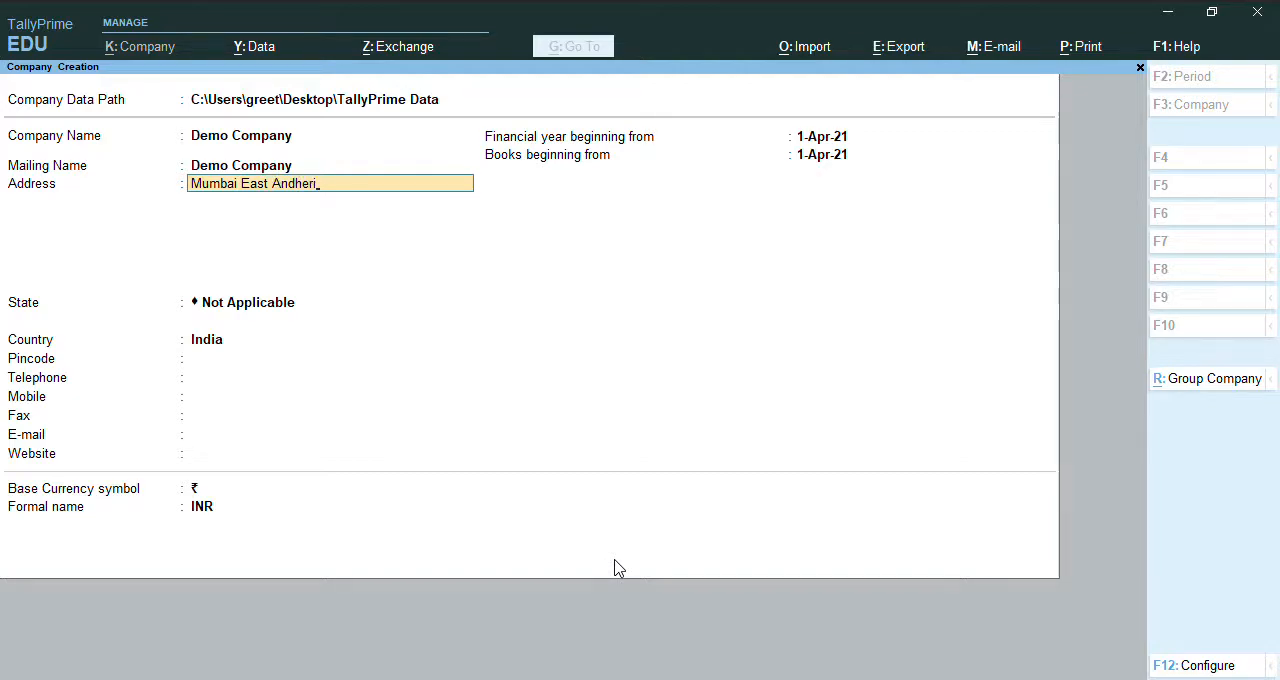
pyautogui.press('Return')
pyautogui.press('Return')
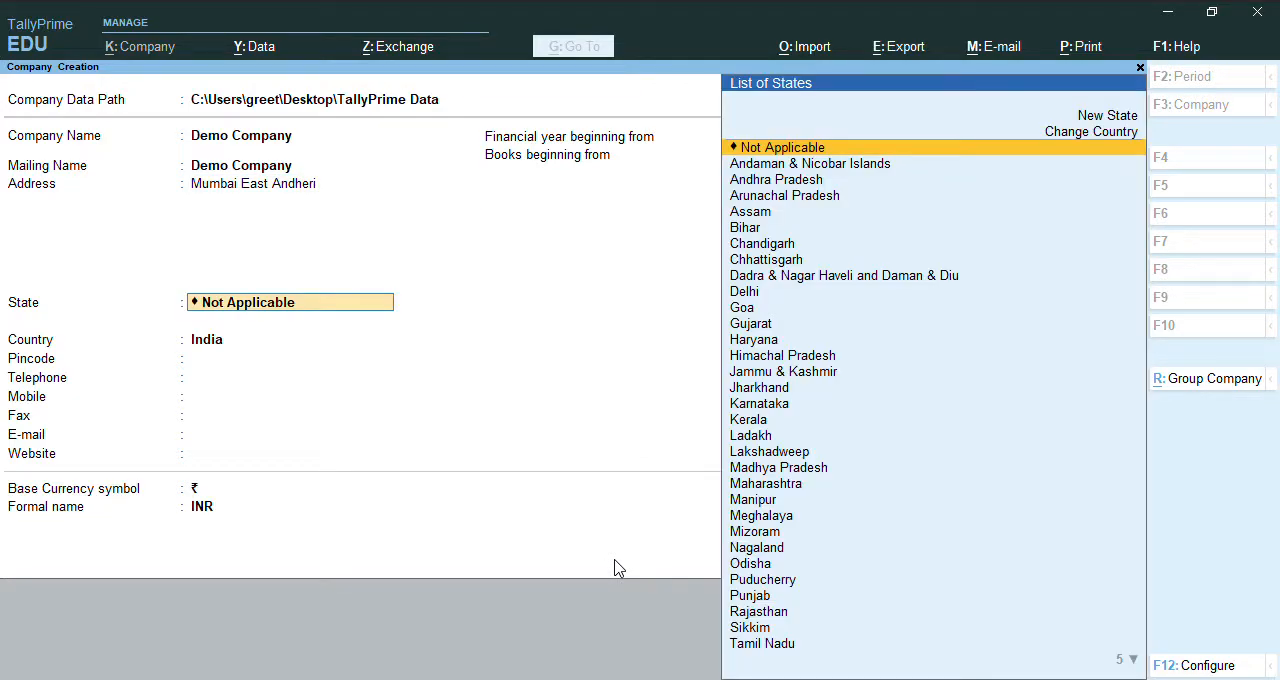
# Set the company's state to Maharashtra and enter its postal pincode.
pyautogui.write('Mah')
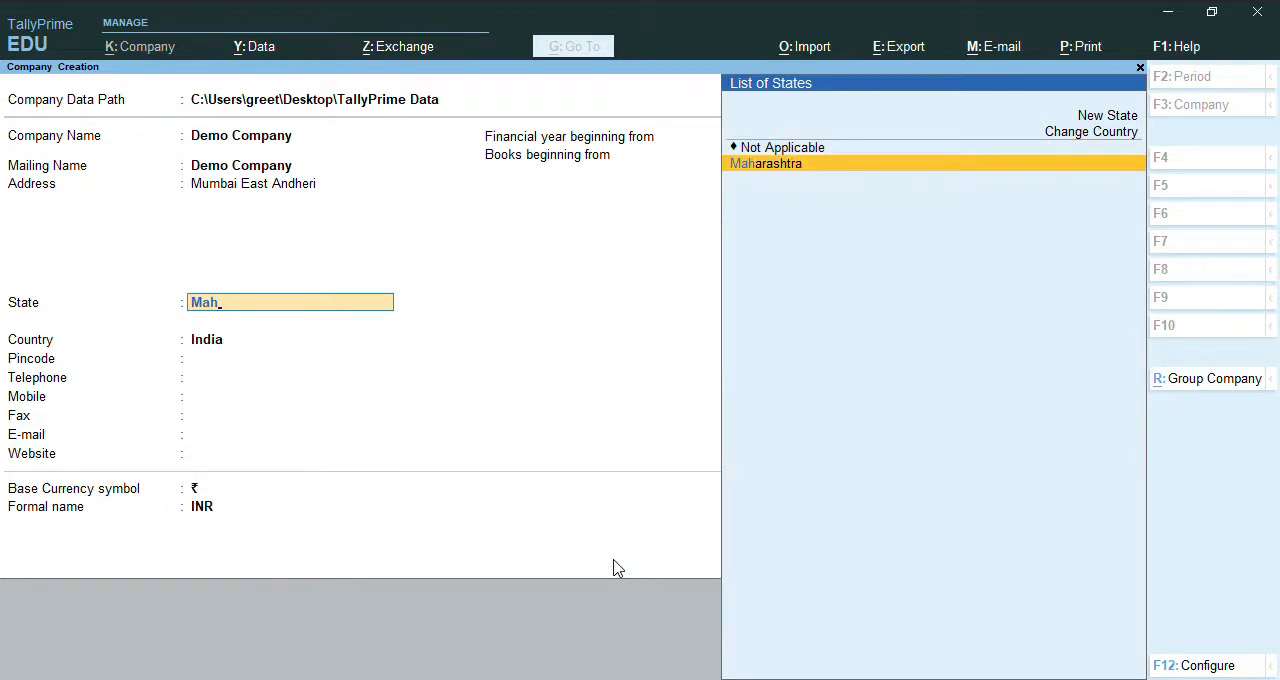
pyautogui.press('Return')
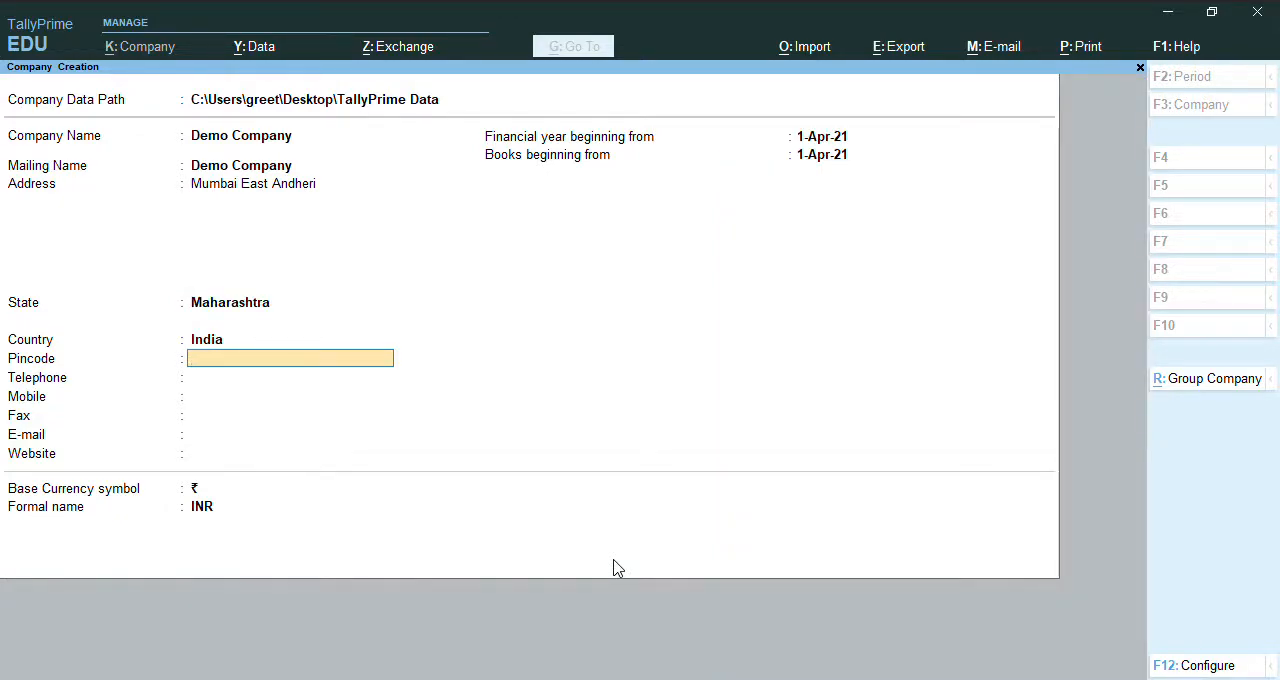
pyautogui.write('400011')
pyautogui.press('Return')
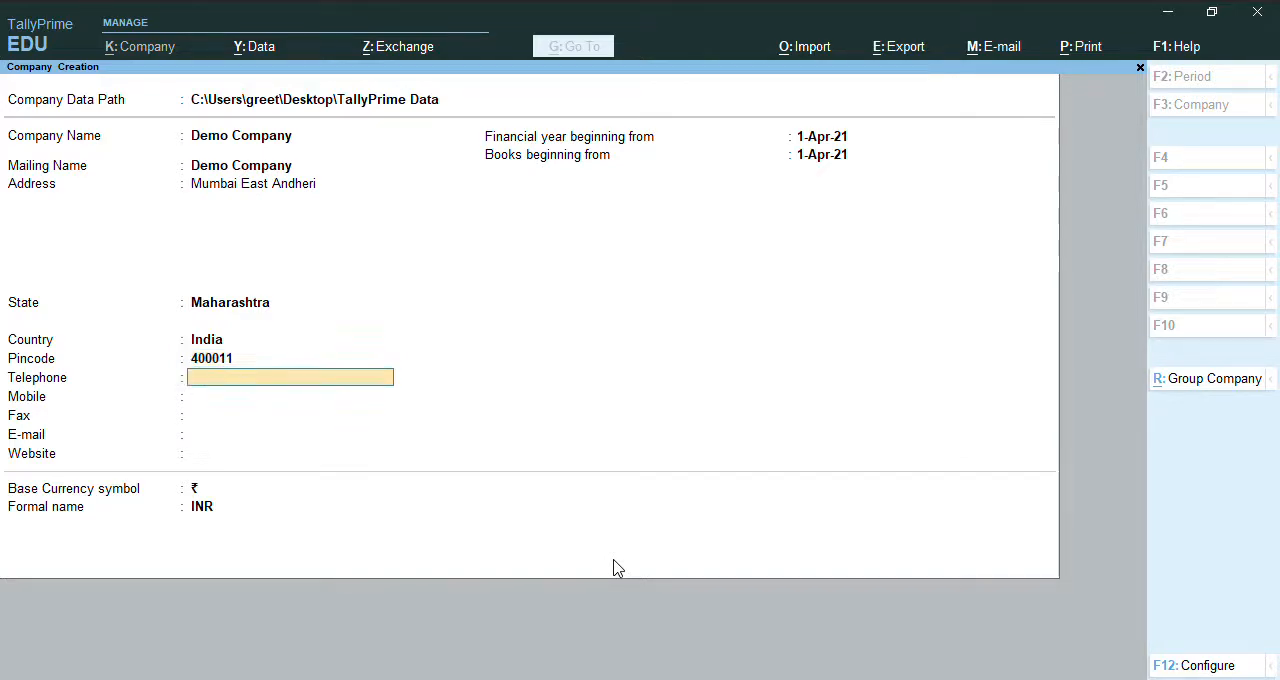
# Leave the telephone, mobile, fax, e-mail and website fields blank and set the books beginning date to 1-Jun-21.
pyautogui.press('Return')
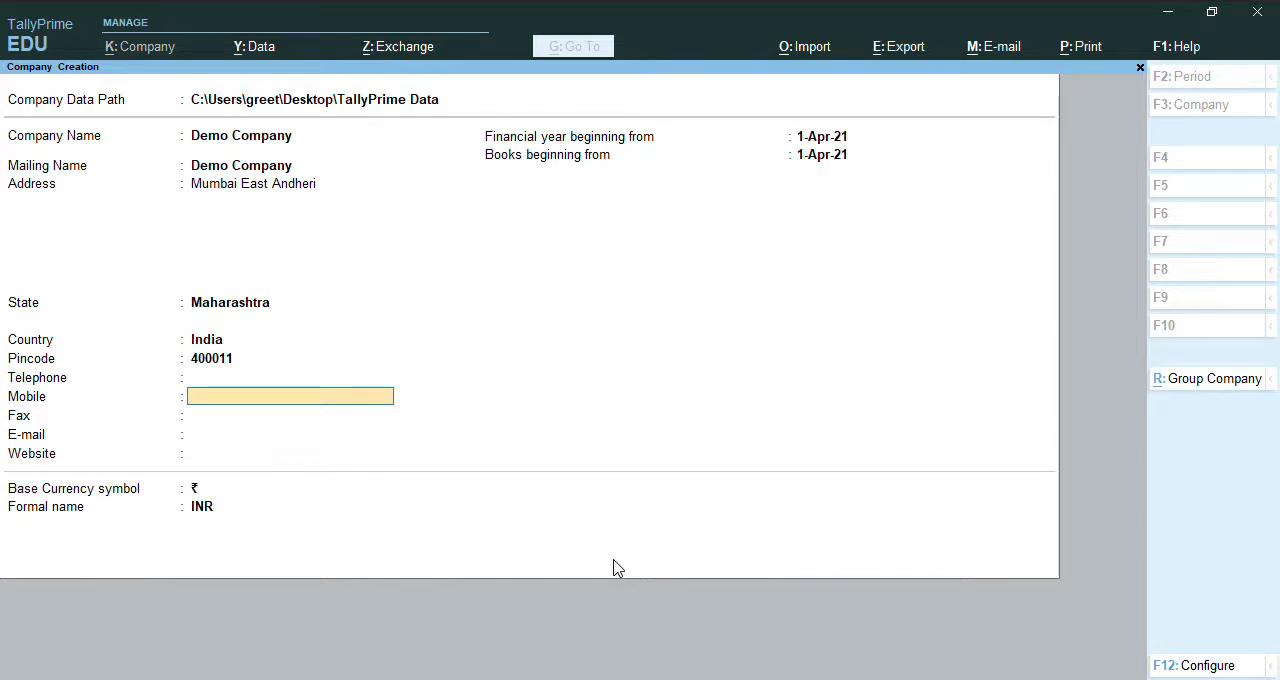
pyautogui.press('Return')
pyautogui.press('Return')
pyautogui.press('Return')
pyautogui.press('Return')
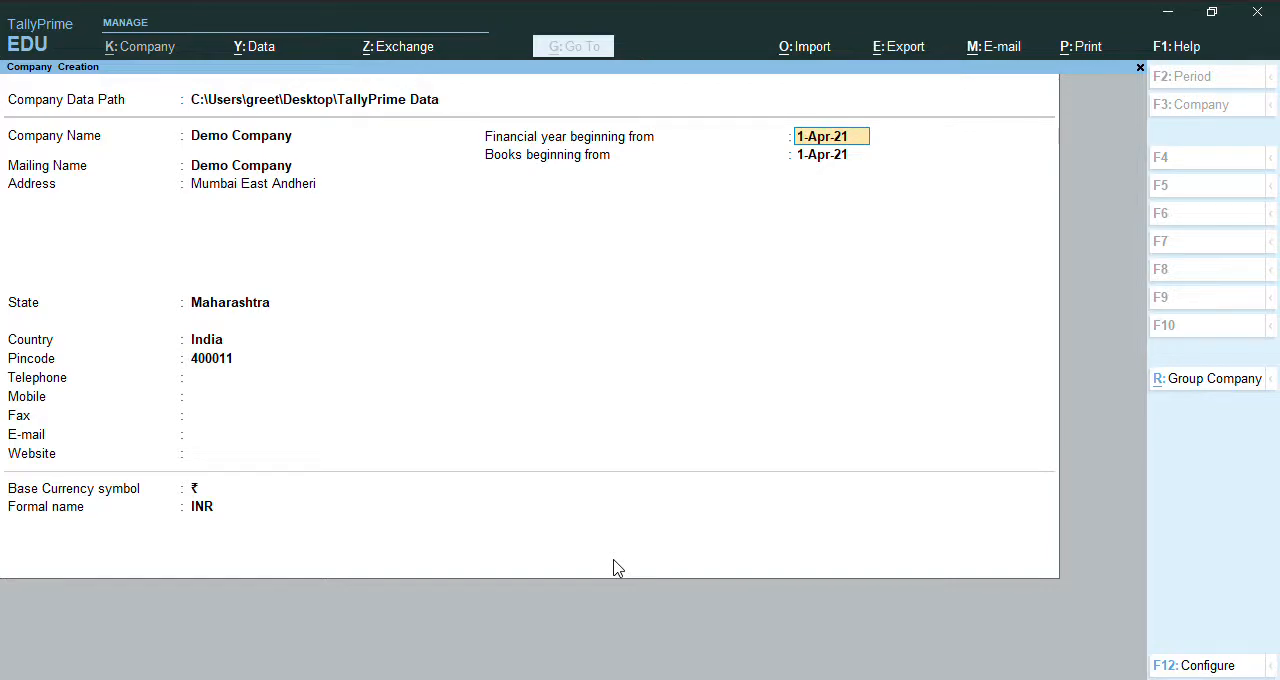
pyautogui.press('Return')
pyautogui.write('1jun')
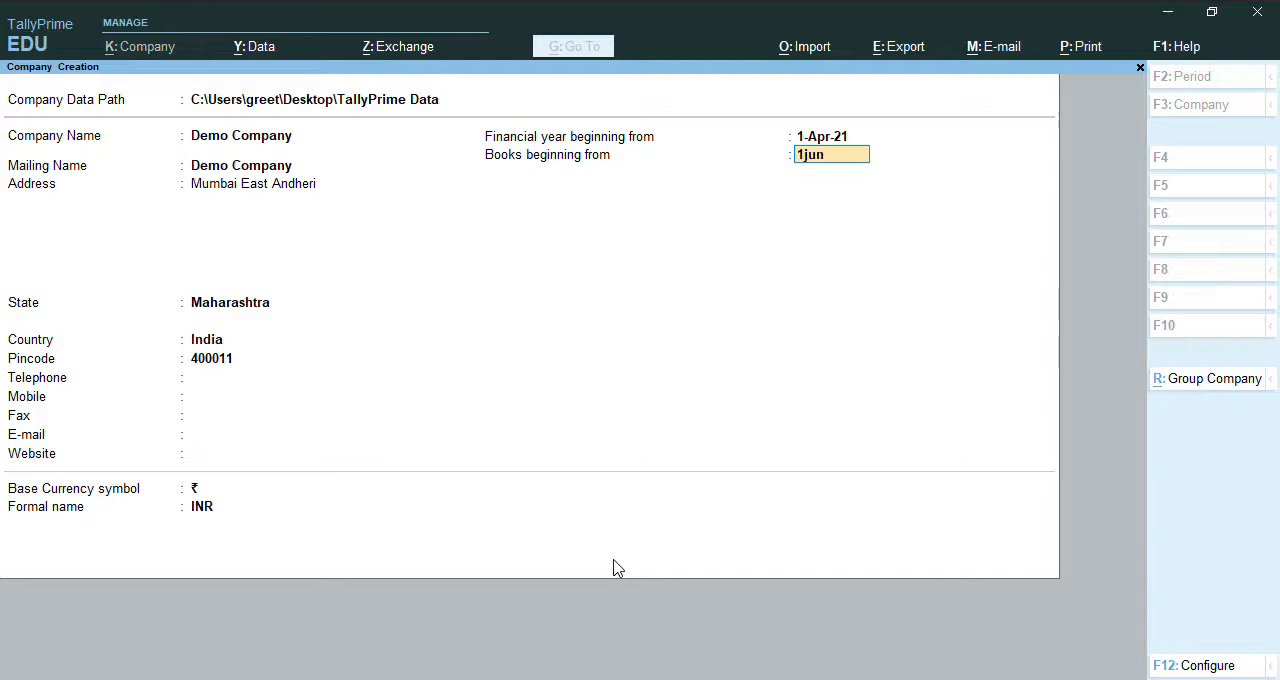
pyautogui.press('Return')
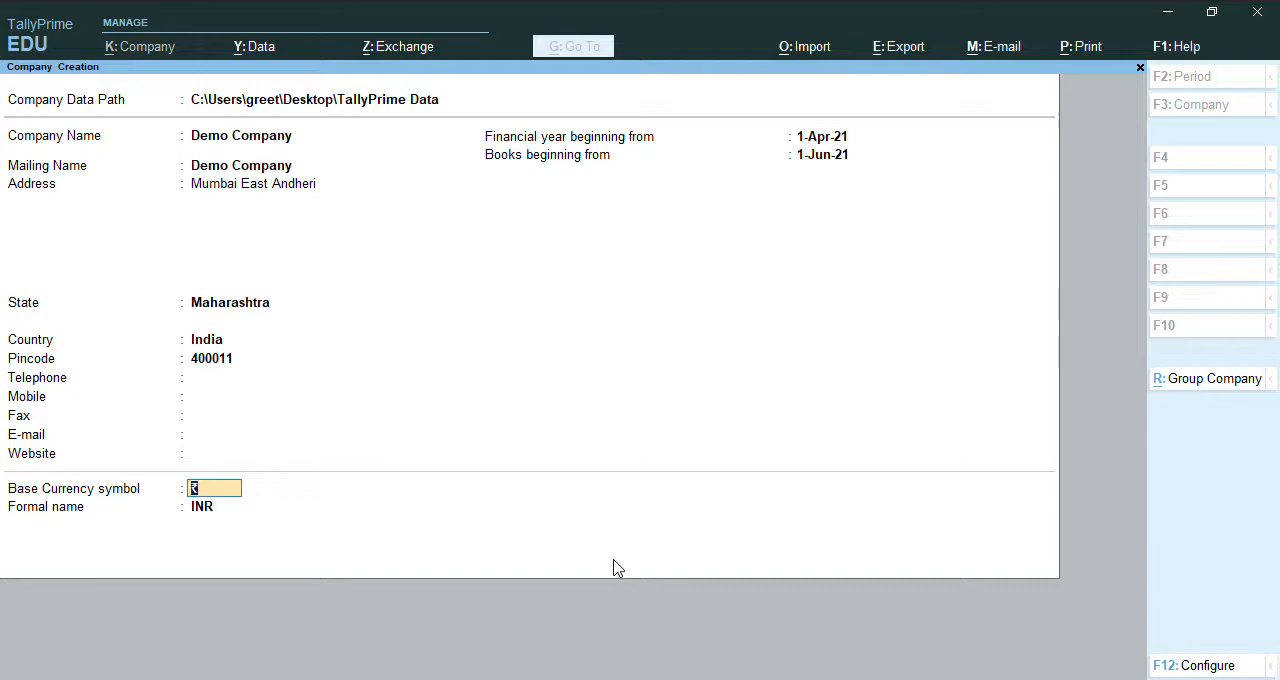
# Enable the TallyVault password and additional base currency details options in the configuration, and save the new company.
pyautogui.press('F12')
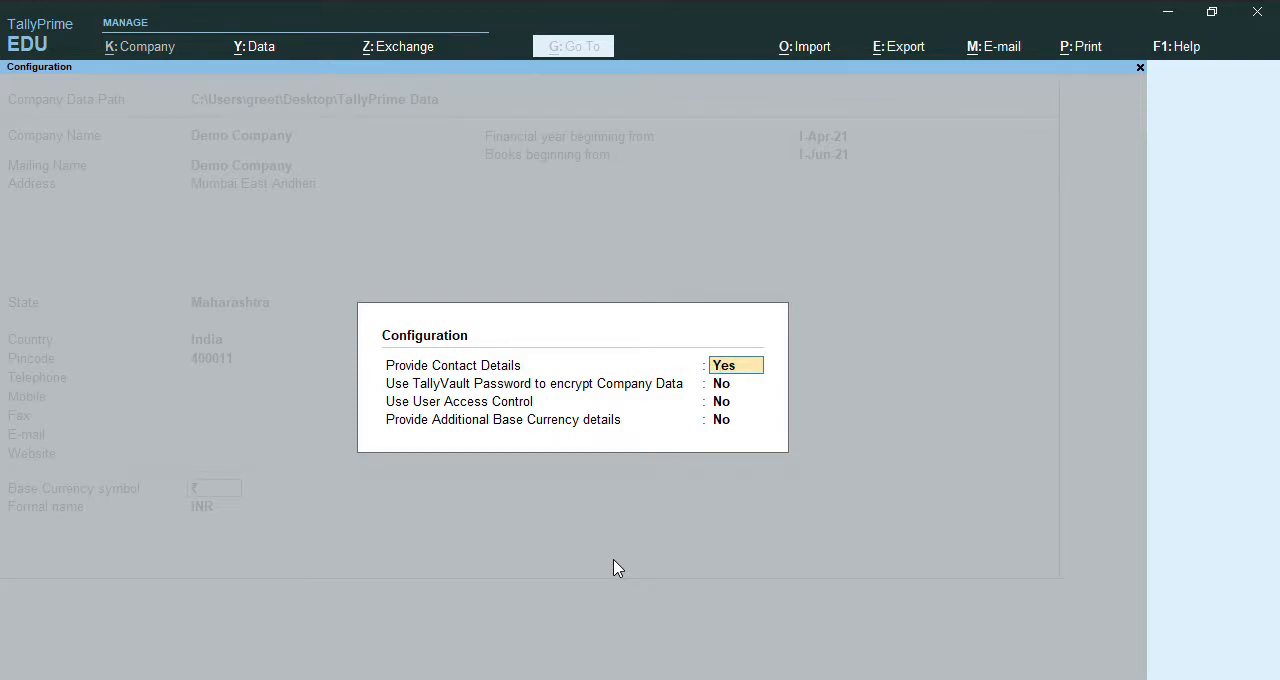
pyautogui.press('Return')
pyautogui.press('y')
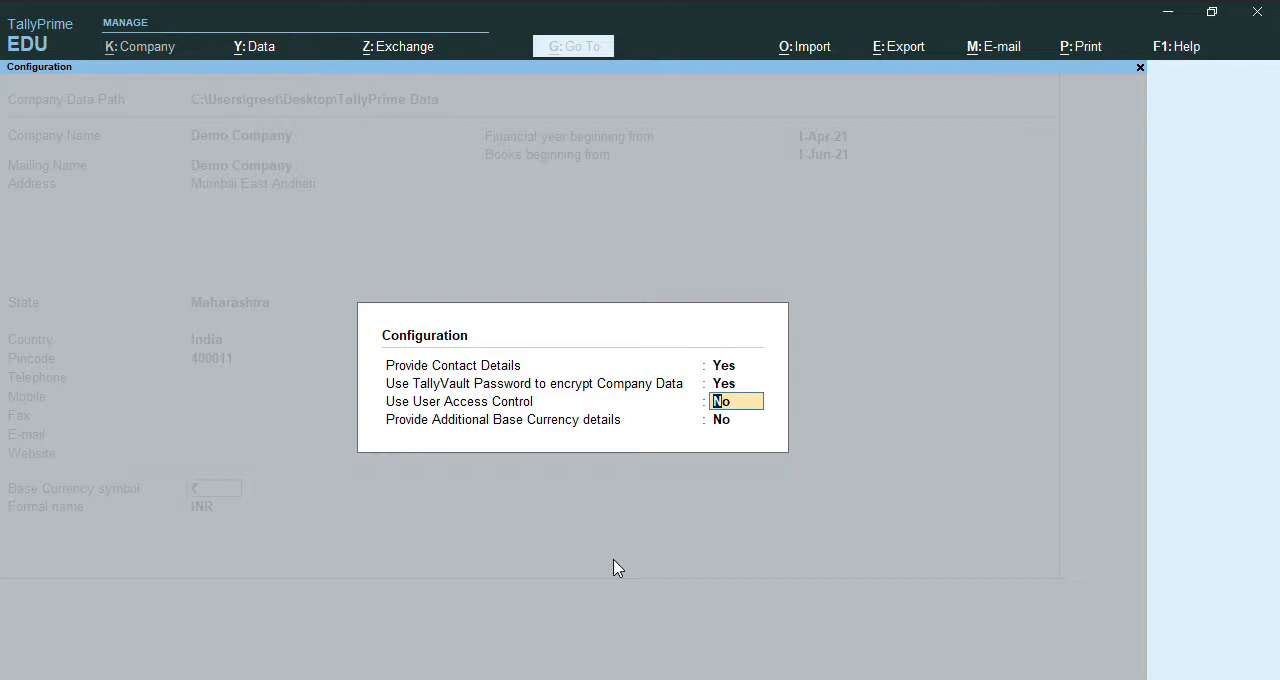
pyautogui.press('Return')
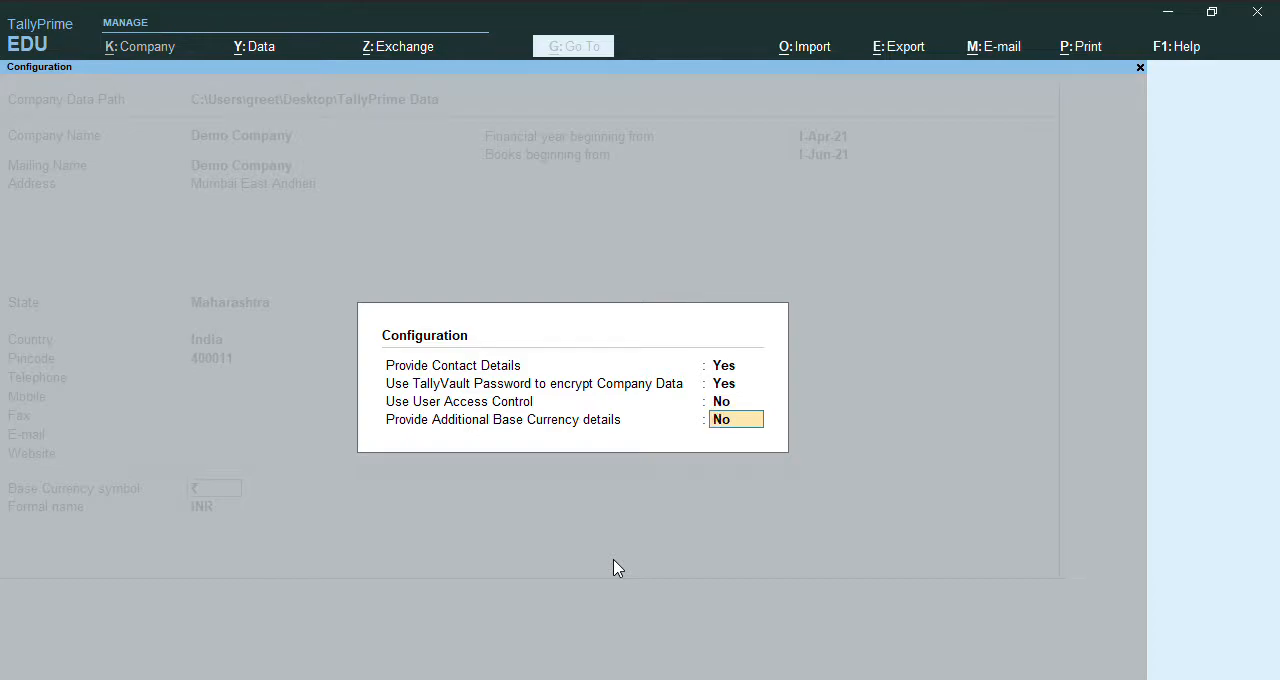
pyautogui.press('y')
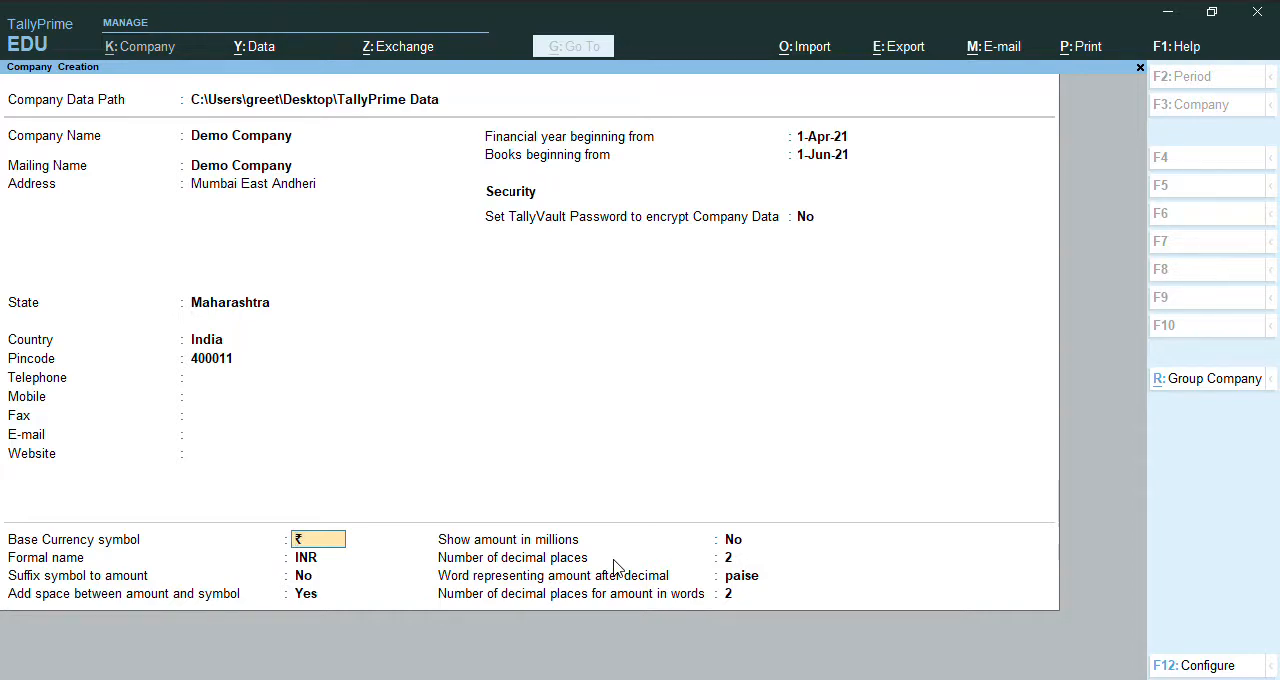
pyautogui.press('alt')
pyautogui.hotkey('ctrl', 'a')
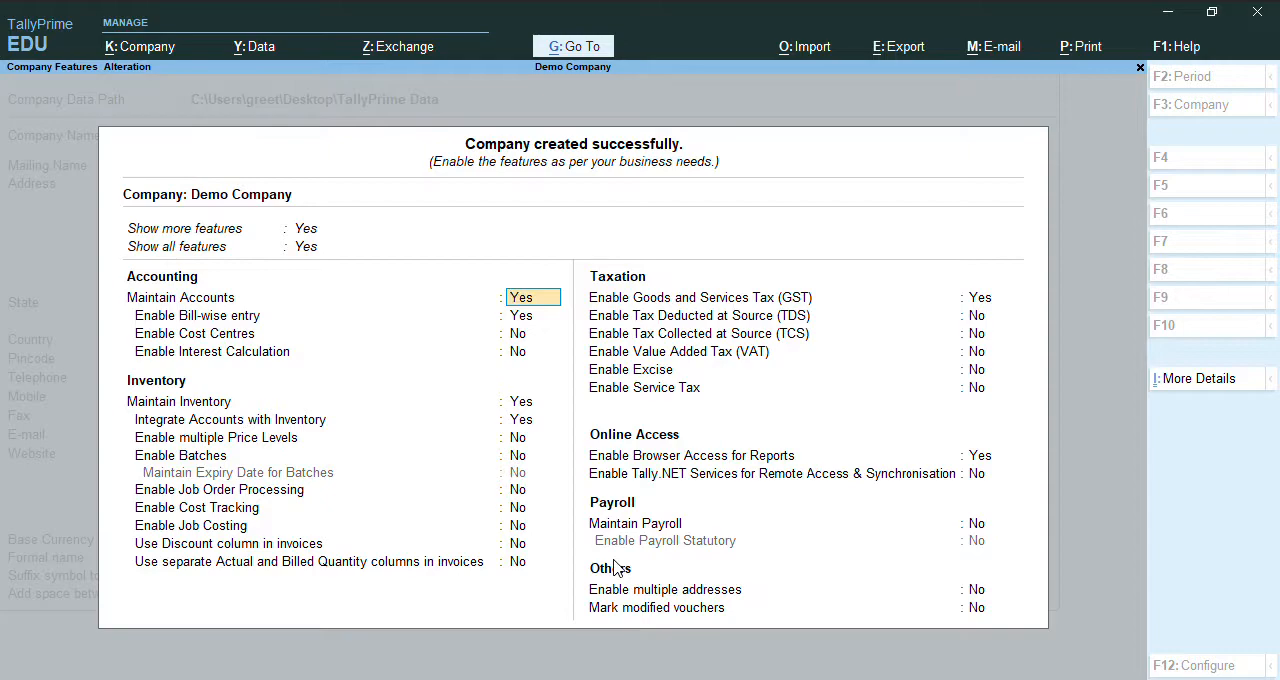
# Set Enable Goods and Services Tax (GST) to No, leaving the accounting and inventory features at their defaults.
pyautogui.press('Return')
pyautogui.press('Return')
pyautogui.press('Return')
pyautogui.press('Return')
pyautogui.press('Return')
pyautogui.press('Return')
pyautogui.press('Return')
pyautogui.press('Return')
pyautogui.press('Return')
pyautogui.press('Return')
pyautogui.press('Return')
pyautogui.press('Return')
pyautogui.press('Return')
pyautogui.write('n')
pyautogui.press('Return')
# Set Enable Browser Access for Reports to No and save the company features.
pyautogui.press('Return')
pyautogui.press('Return')
pyautogui.press('Return')
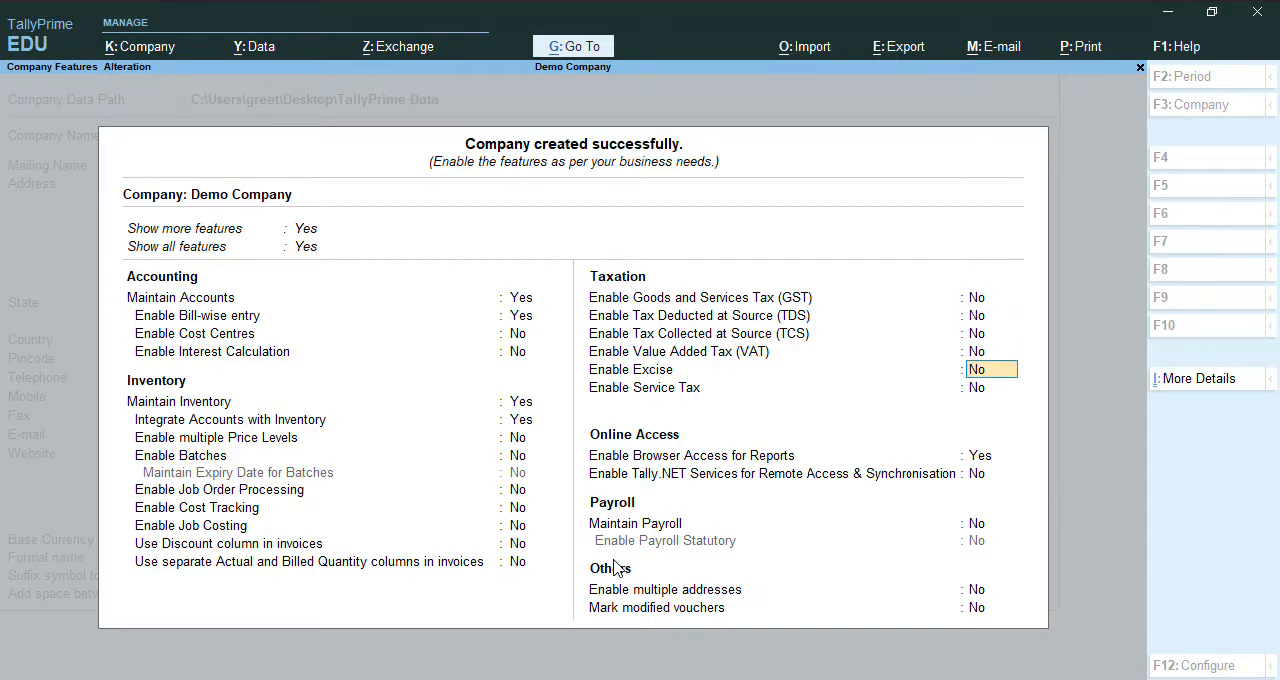
pyautogui.press('Return')
pyautogui.press('Return')
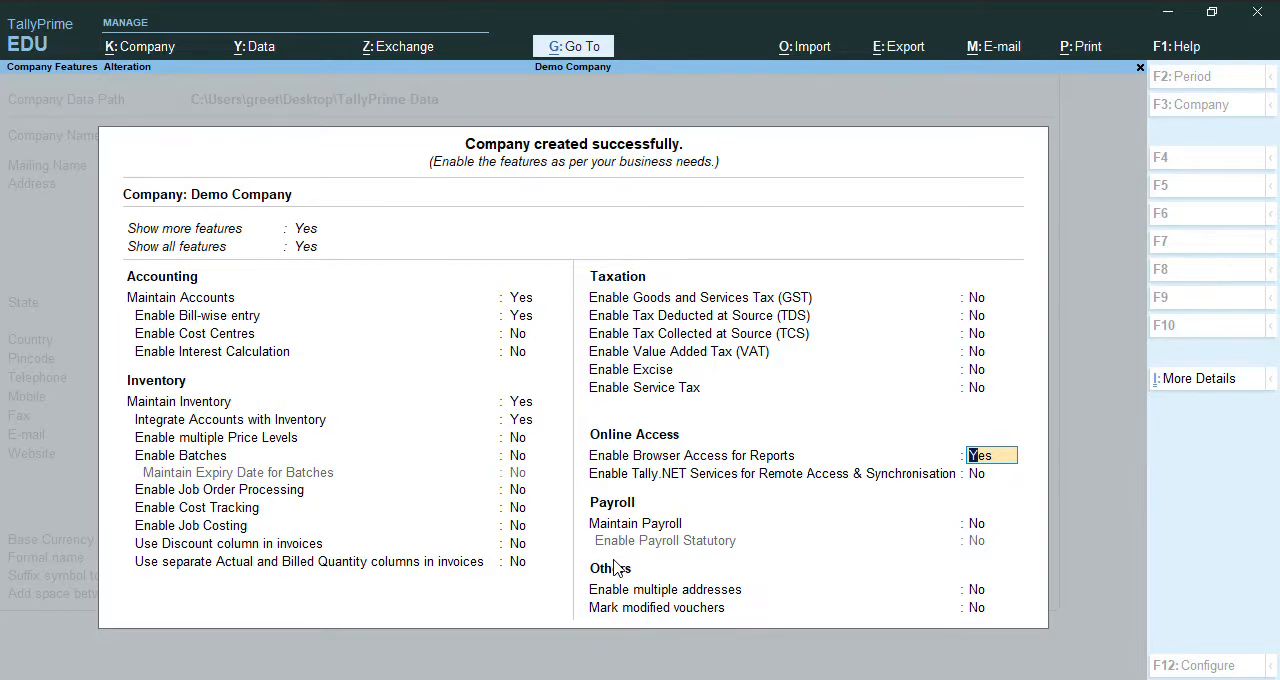
pyautogui.write('n')
pyautogui.press('Return')
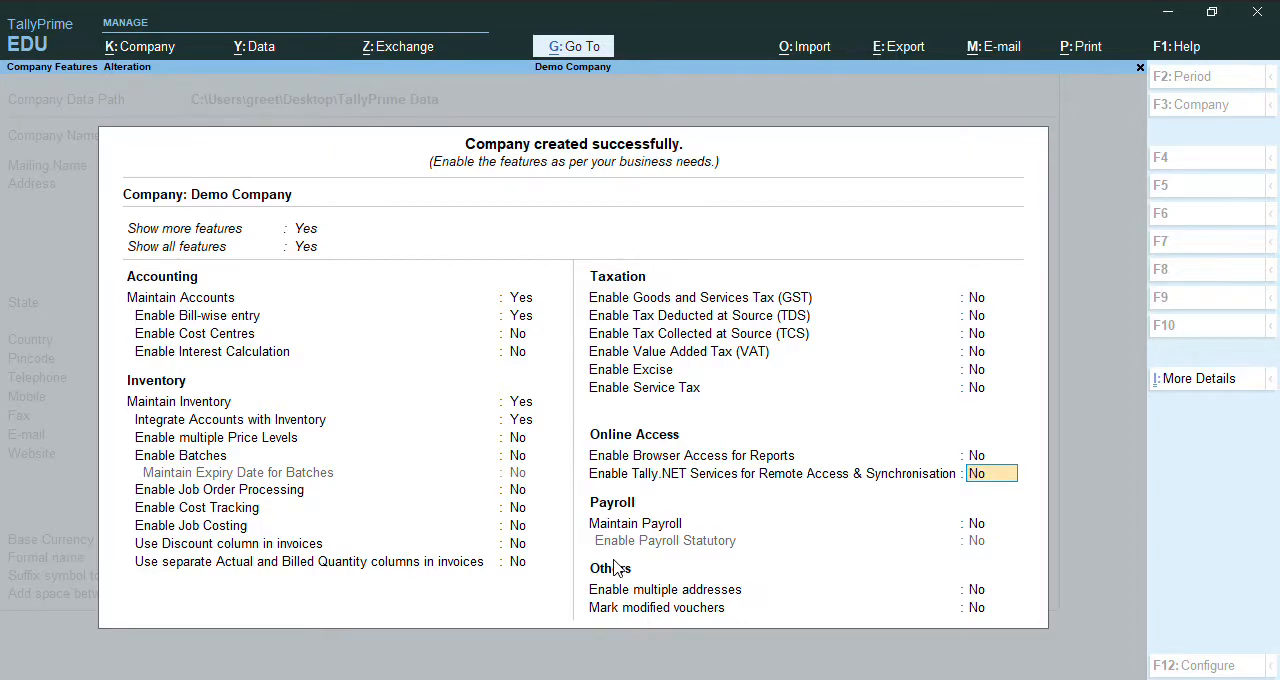
pyautogui.press('ctrl')
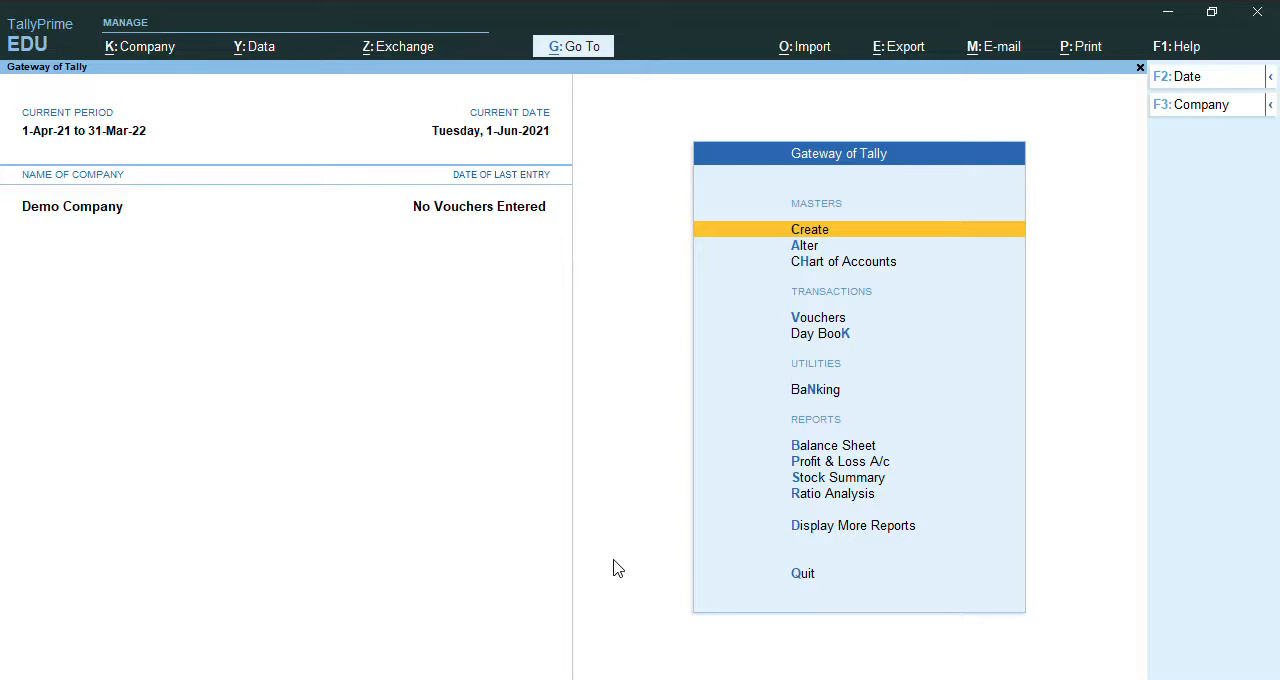
# Start a new ledger master and name it "Creditors (Supplier)" without an alias.
pyautogui.press('Return')
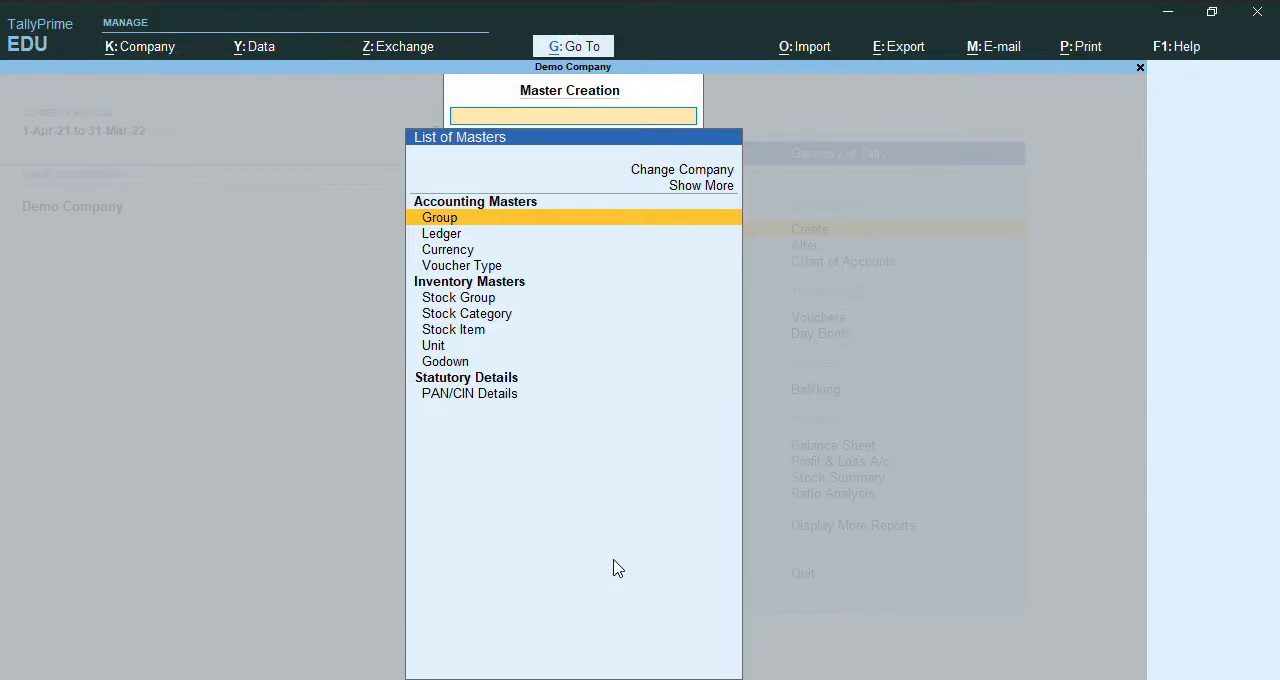
pyautogui.press('Down')
pyautogui.press('Return')
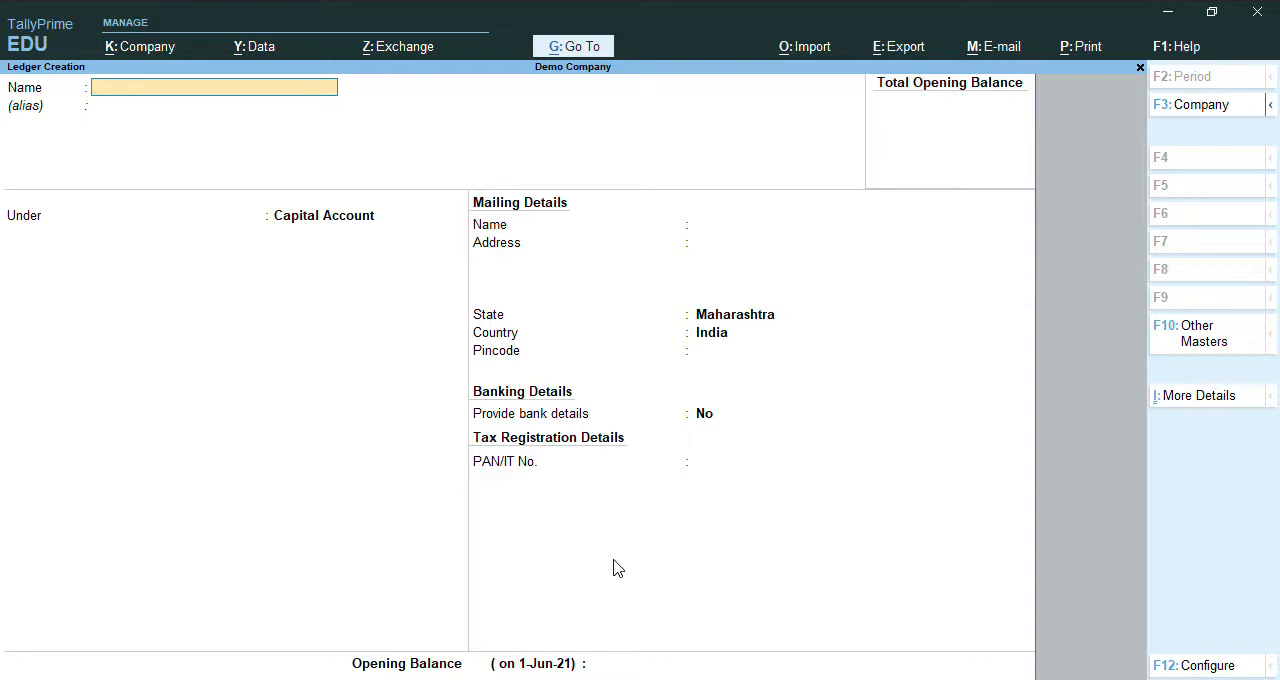
pyautogui.write('Creditors (Supplier)')
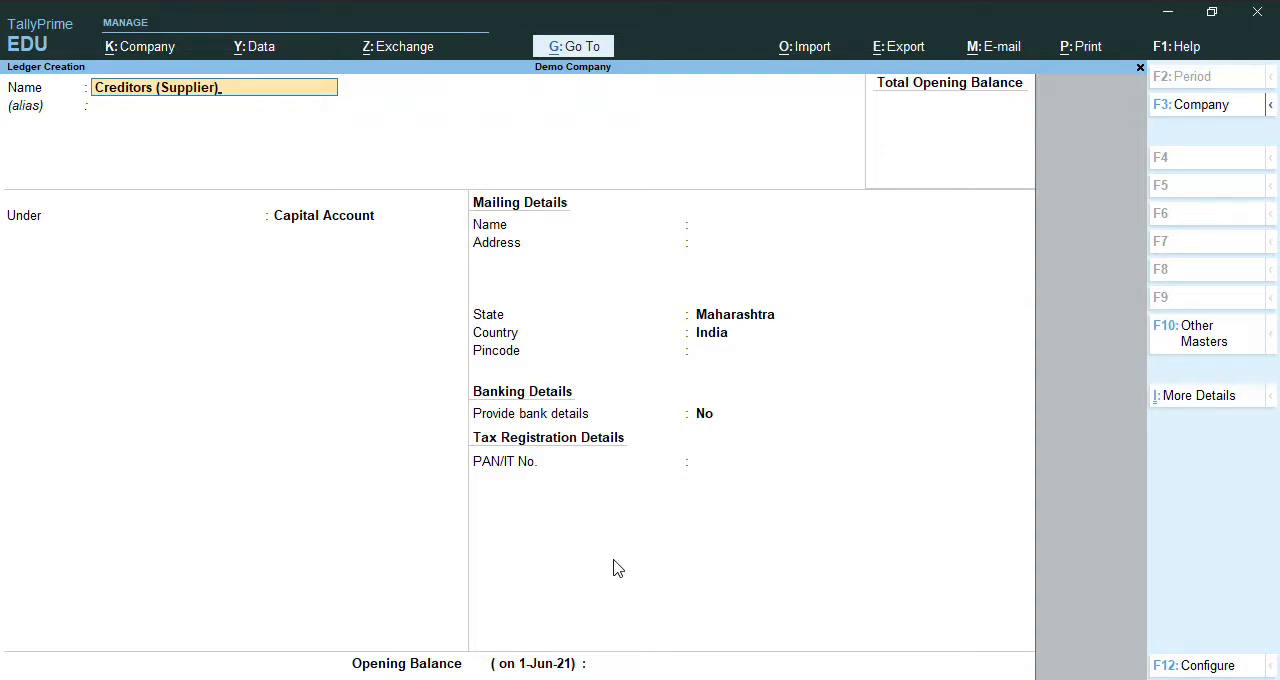
pyautogui.press('Return')
pyautogui.press('Return')
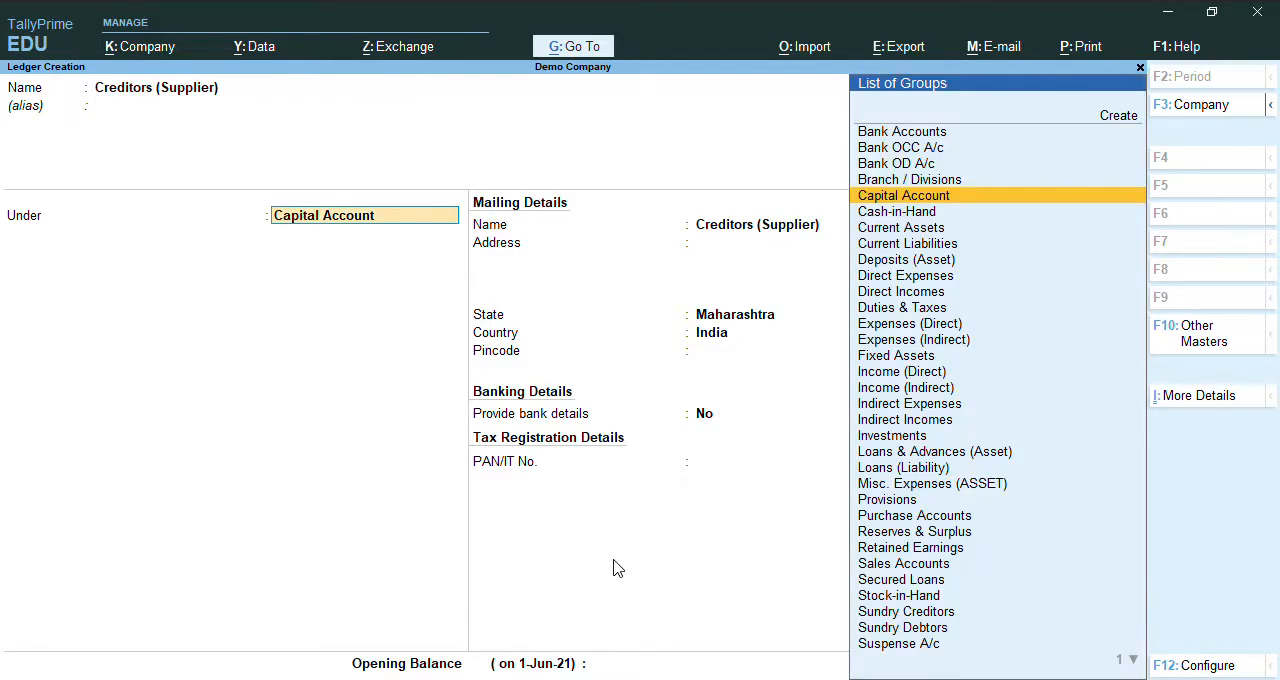
# Place the ledger under Sundry Creditors, with bill-by-bill balances set to Yes and the default credit period blank.
pyautogui.write('Cre')
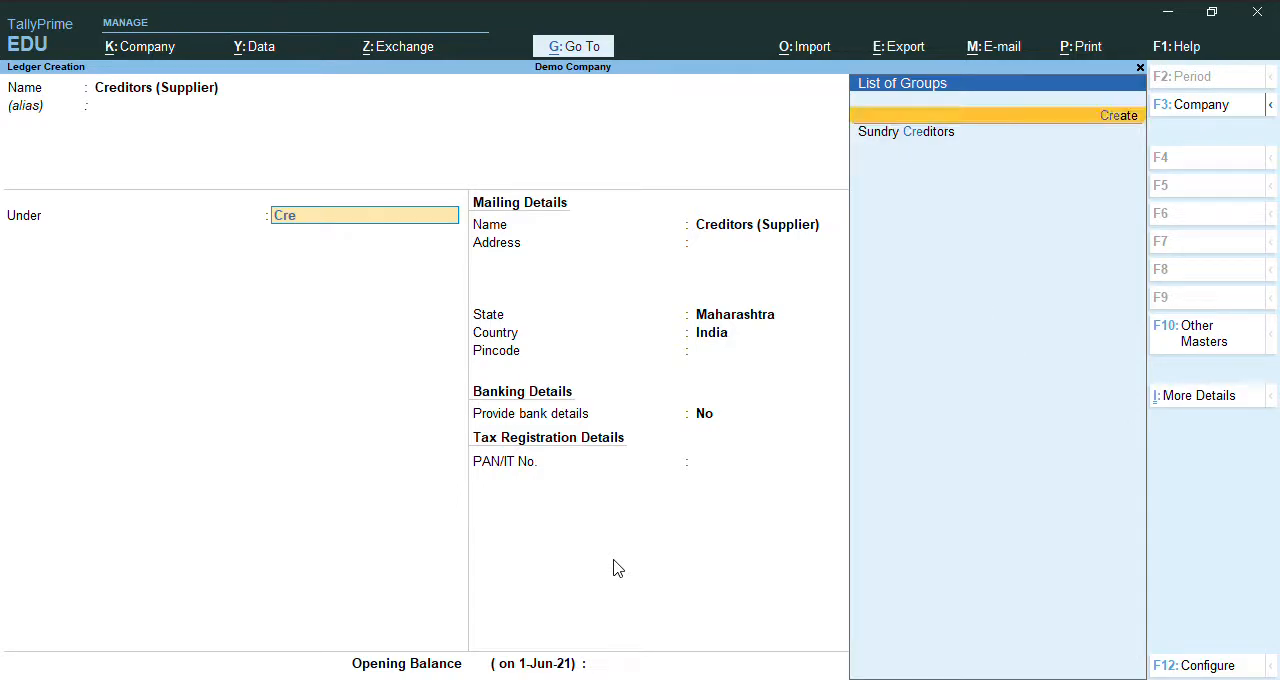
pyautogui.press('Down')
pyautogui.press('Return')
pyautogui.press('Return')
pyautogui.press('Return')
pyautogui.press('Return')
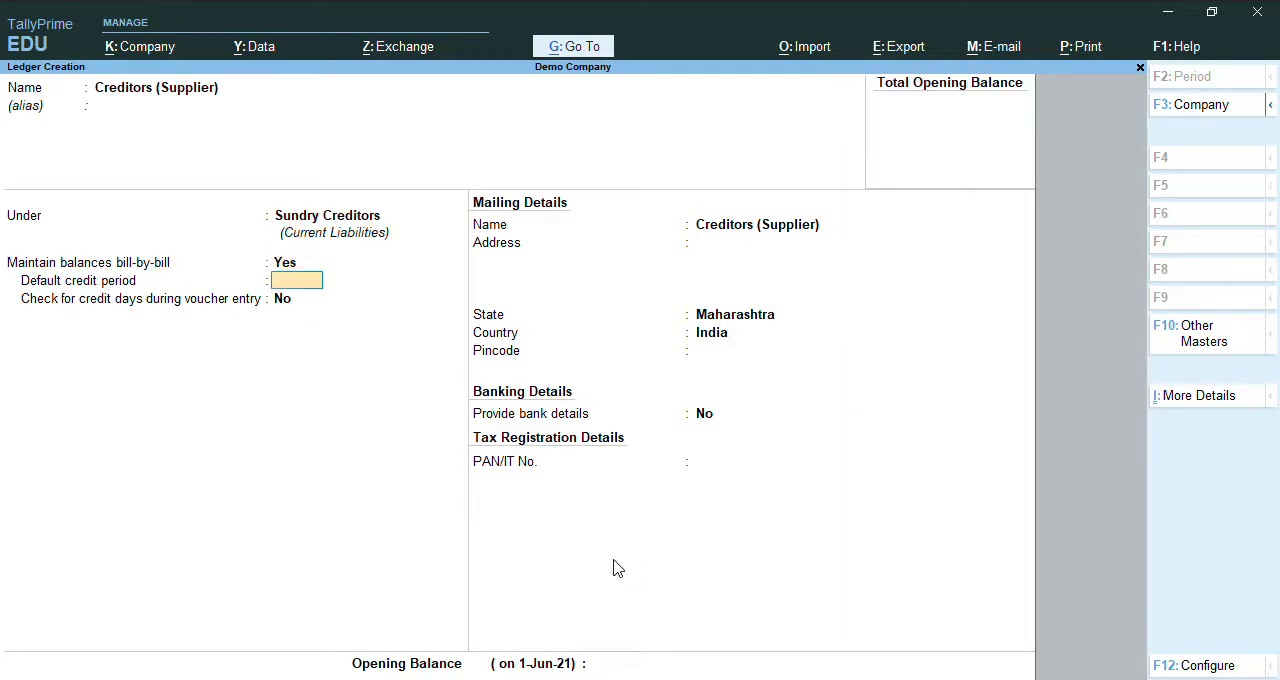
pyautogui.press('Return')
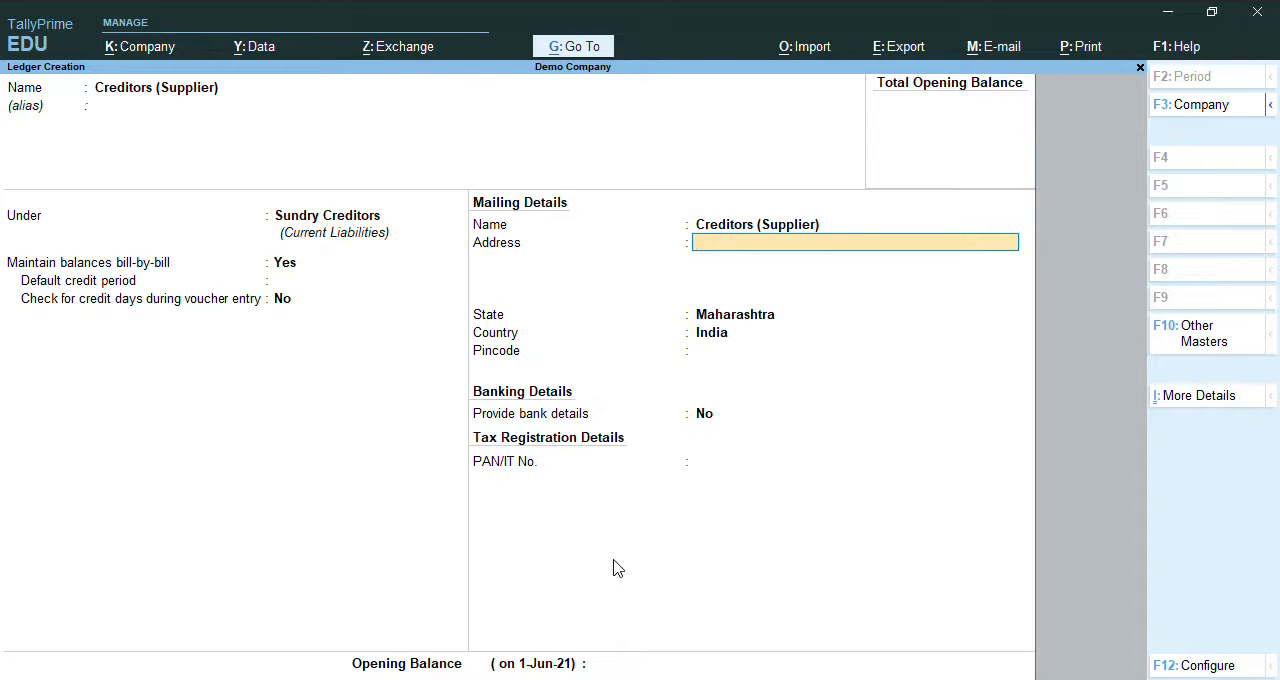
# Fill in the supplier's mailing address and pincode, keep the state as Maharashtra, and save the ledger.
pyautogui.write('Navimumabi')
pyautogui.press('Return')
pyautogui.press('Return')
pyautogui.press('Return')
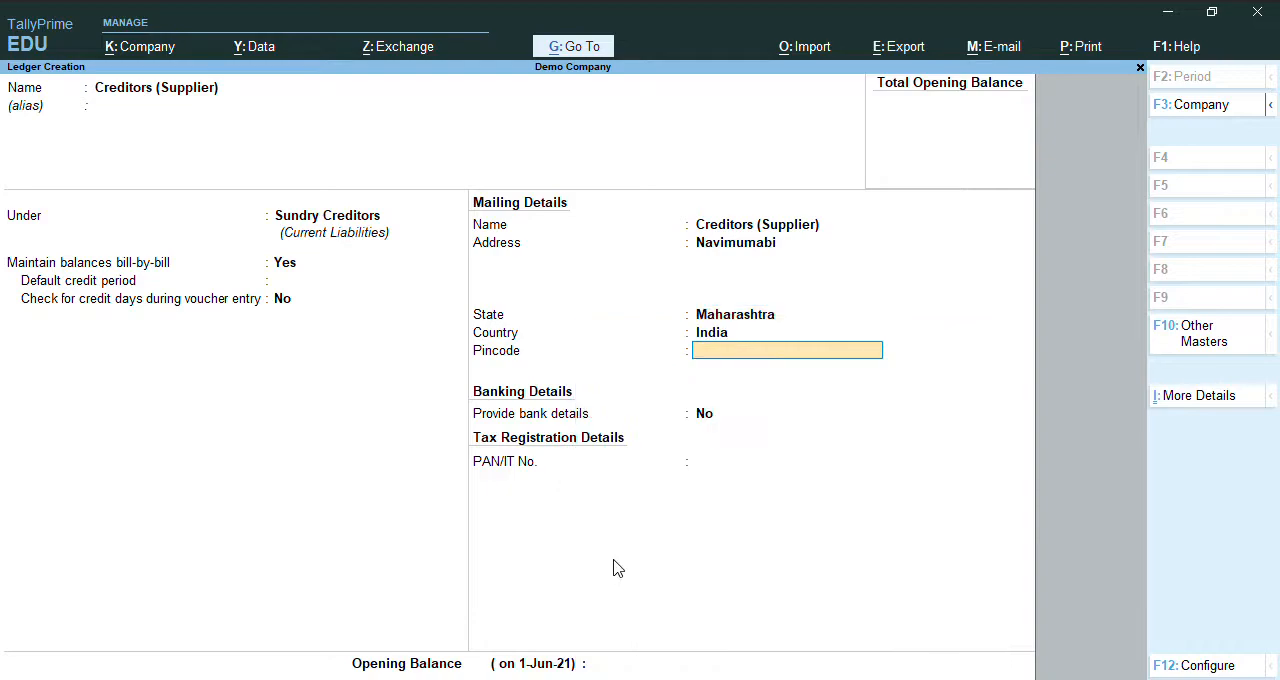
pyautogui.write('400012')
pyautogui.press('Return')
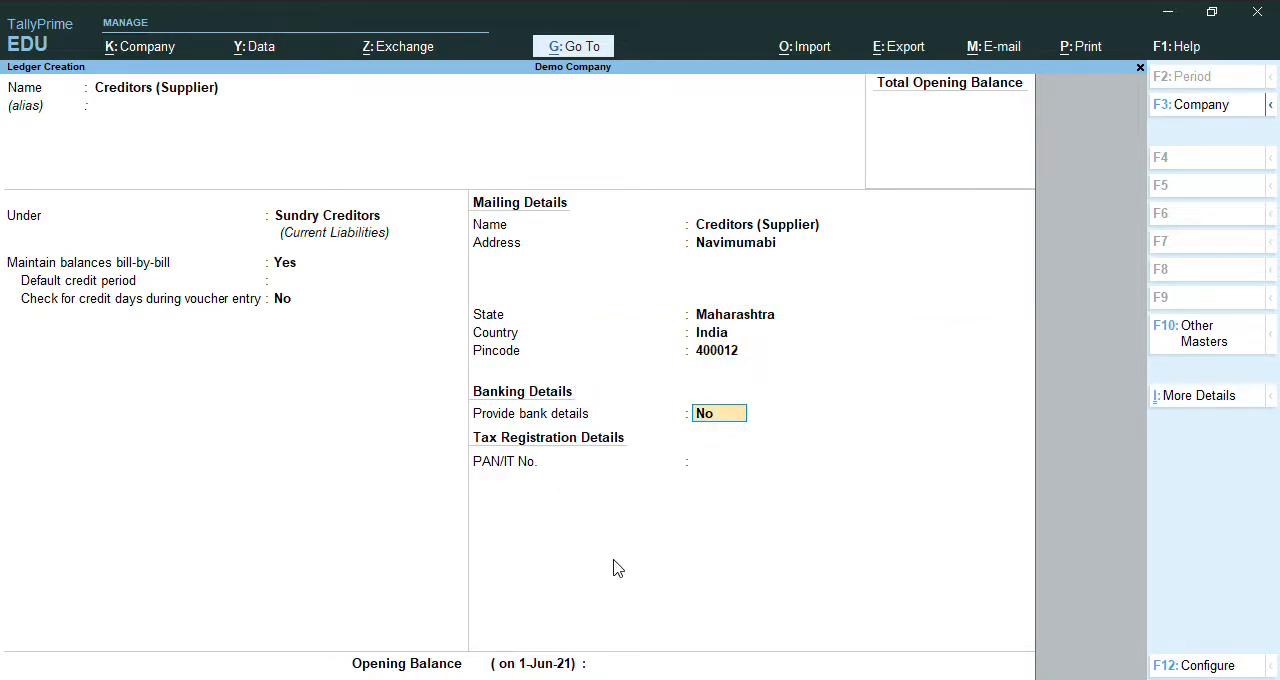
pyautogui.press('ctrl')
pyautogui.hotkey('ctrl', 'a')
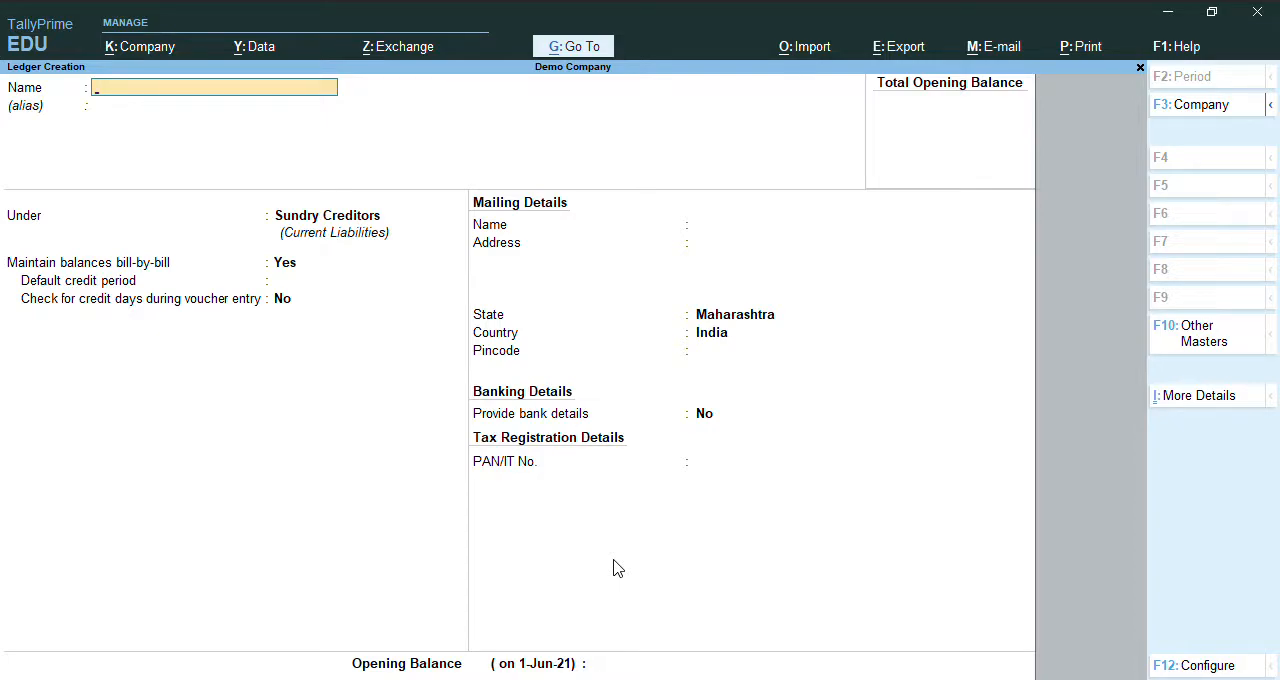
# Name the next new ledger "Debtors (Customer)" and leave its alias blank.
pyautogui.write('Debtors (customer')
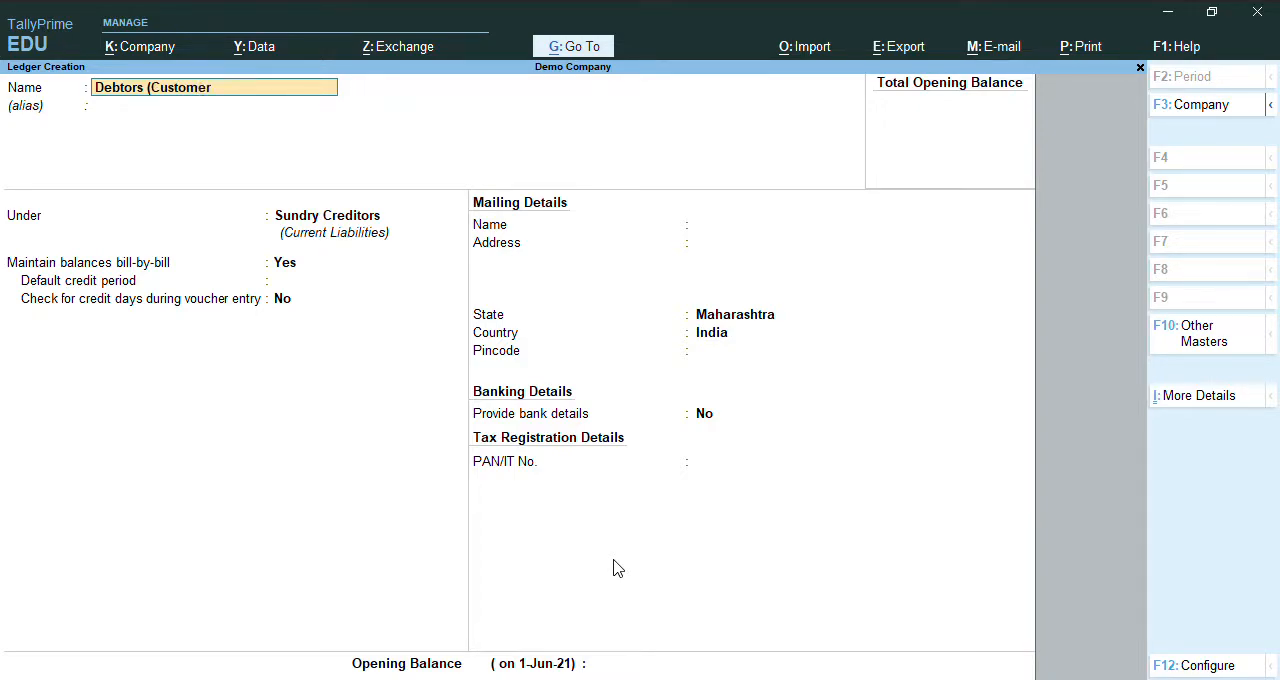
pyautogui.write(')')
pyautogui.press('Return')
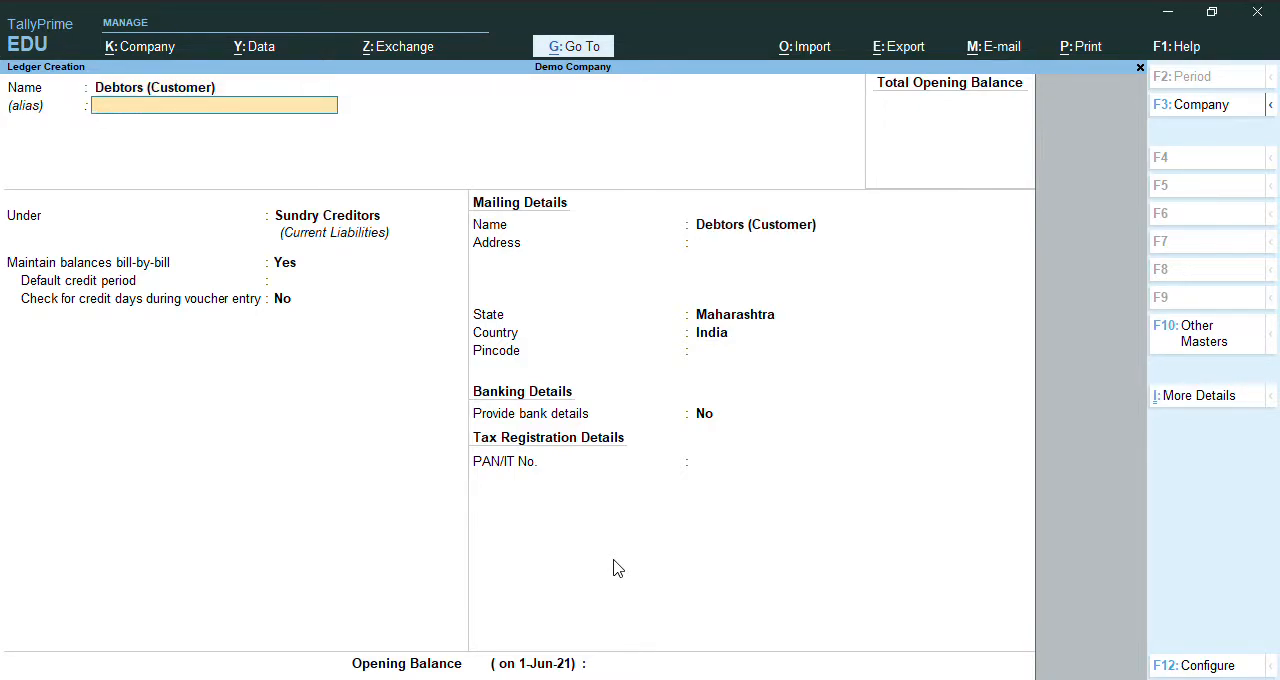
pyautogui.press('Return')
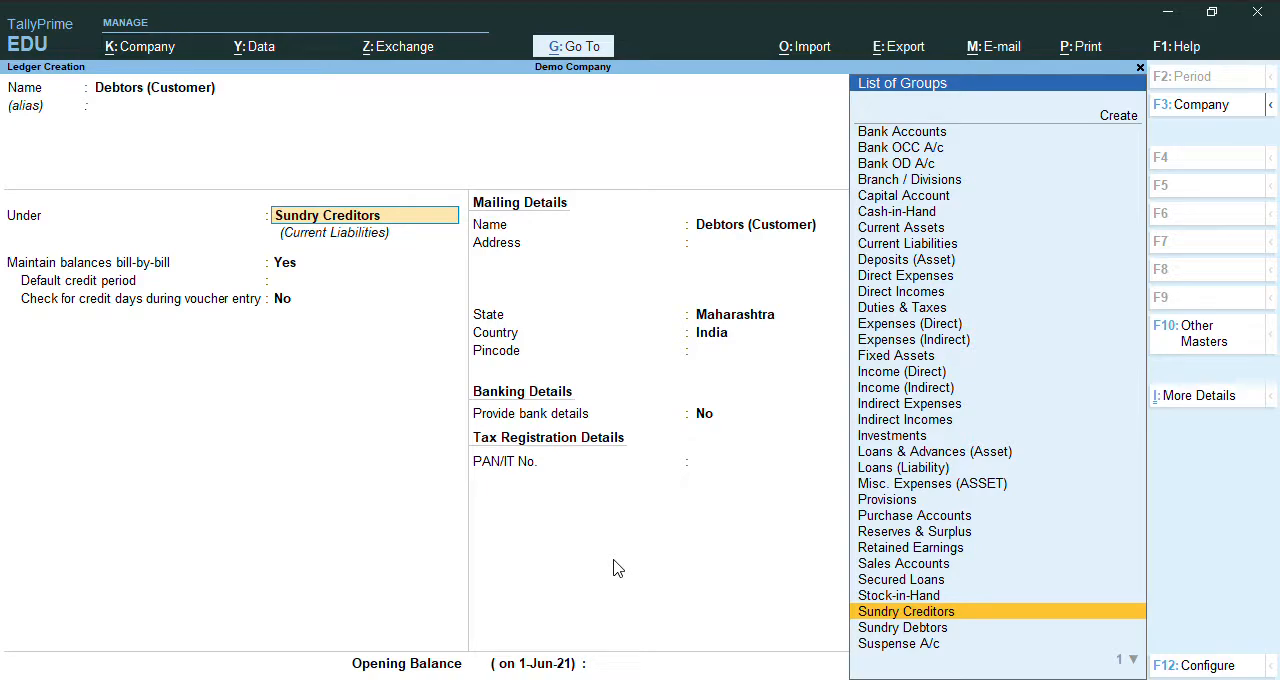
# Place the customer ledger under Sundry Debtors, keeping bill-by-bill balances at Yes and the default credit period blank.
pyautogui.write('De')
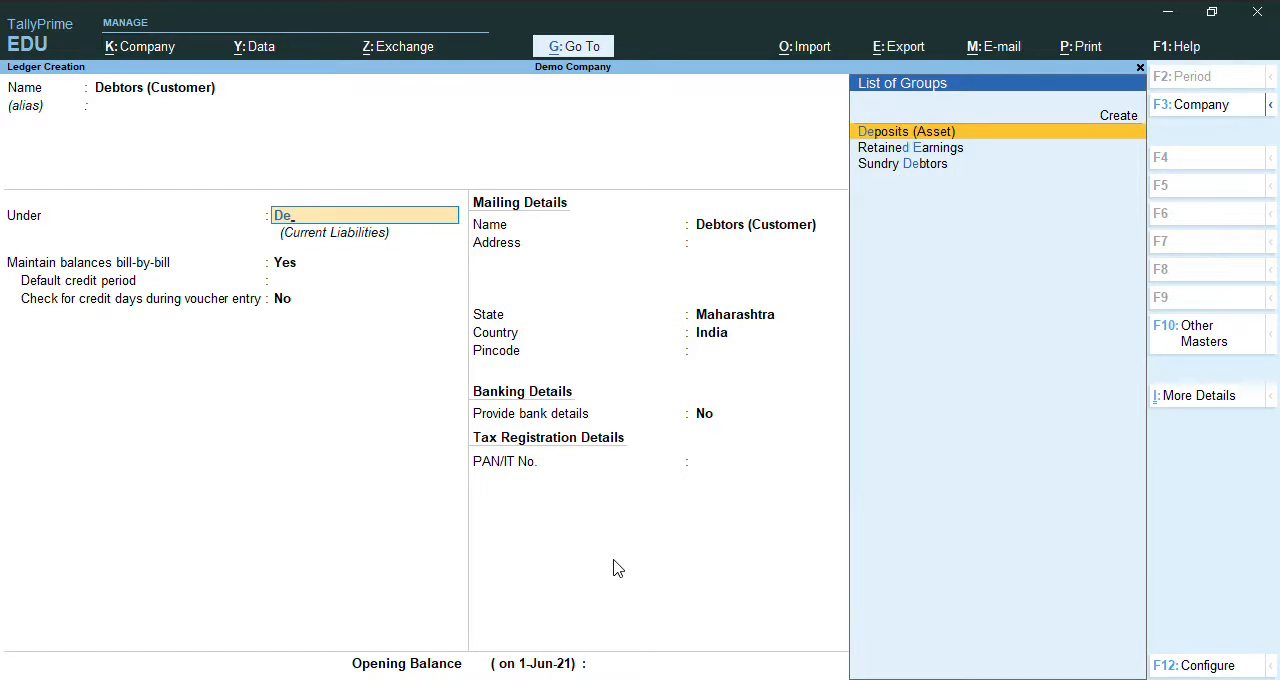
pyautogui.press('Down')
pyautogui.press('Down')
pyautogui.press('Return')
pyautogui.press('Return')
pyautogui.press('Return')
pyautogui.press('Return')
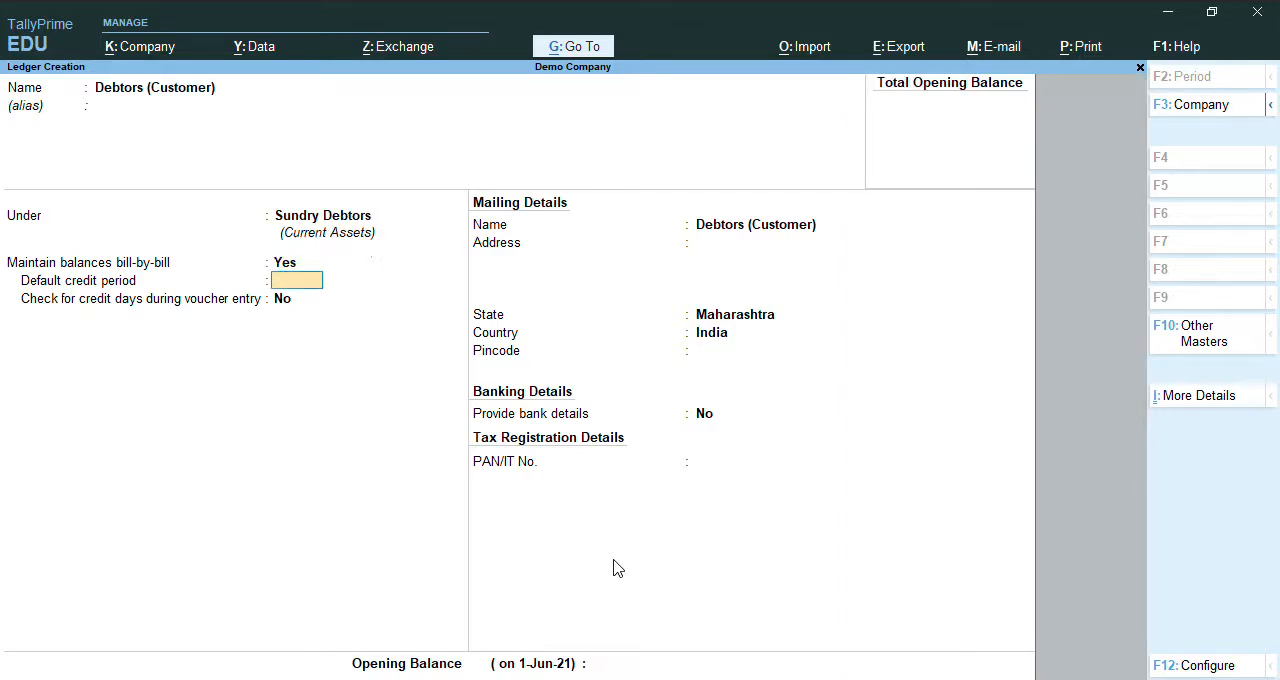
pyautogui.press('Return')
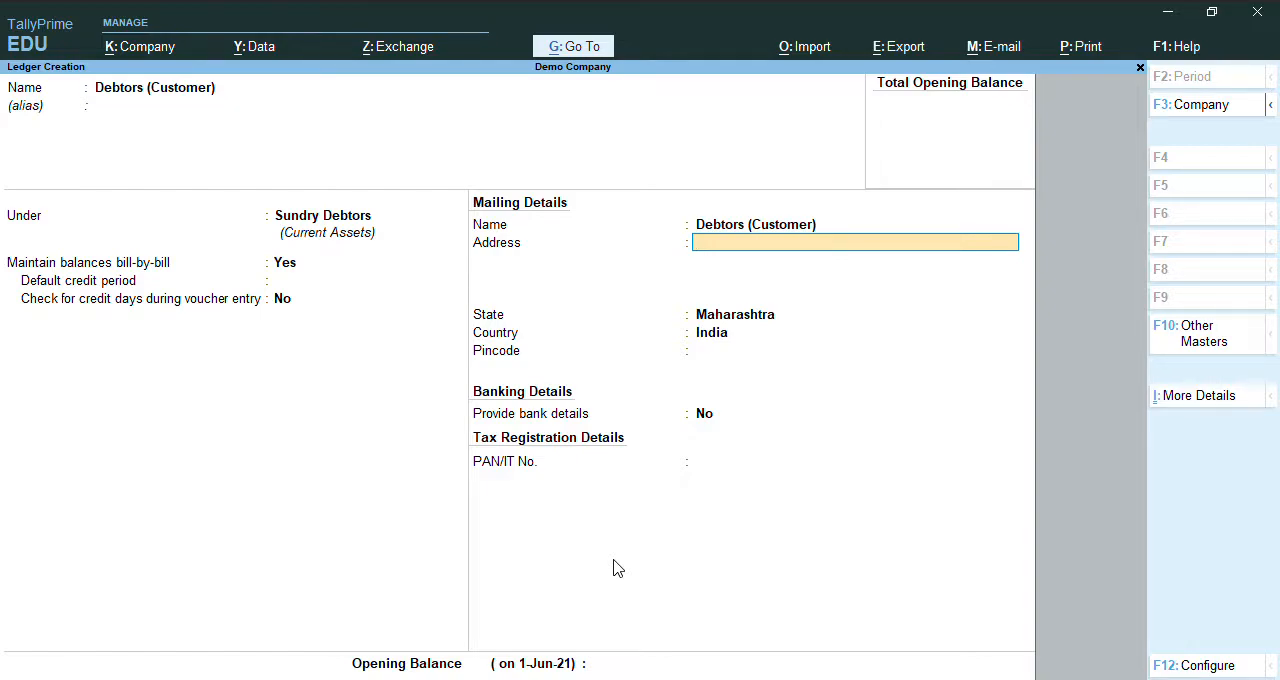
# Enter the customer's mailing address, set the state to Karnataka, leave the pincode blank, and save the ledger.
pyautogui.write('Mysore')
pyautogui.press('Return')
pyautogui.press('Return')
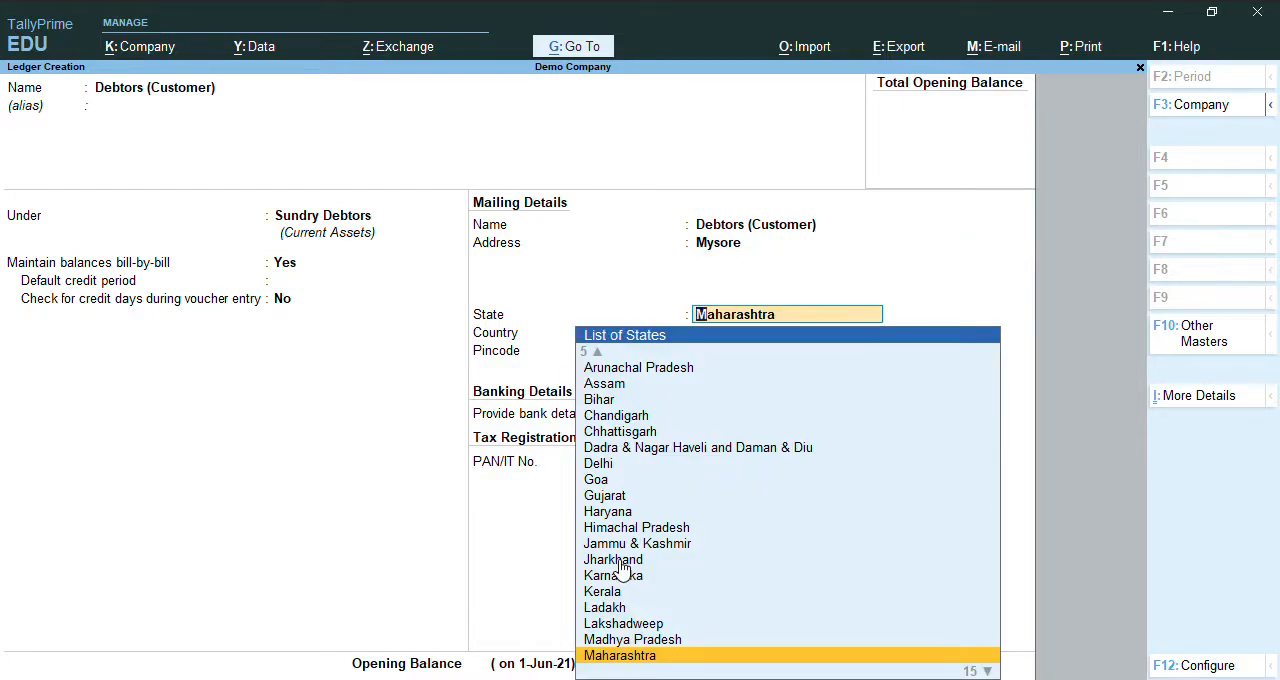
pyautogui.write('Kar')
pyautogui.press('Return')
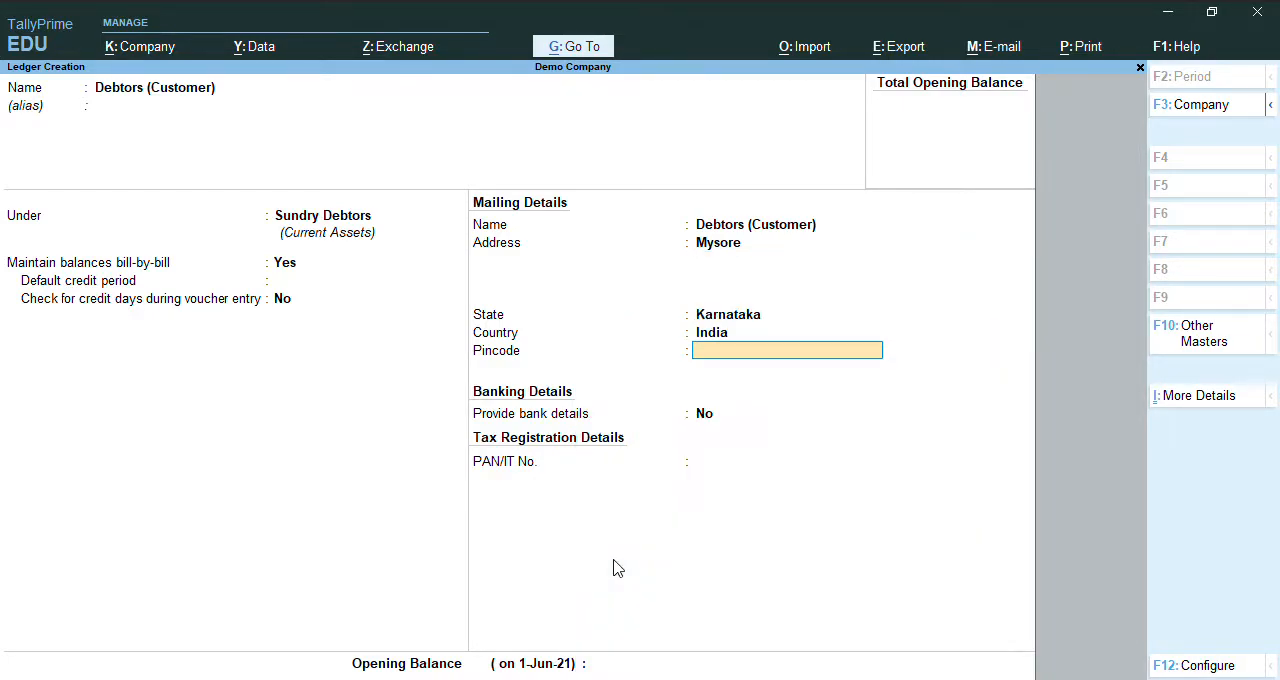
pyautogui.hotkey('ctrl', 'a')
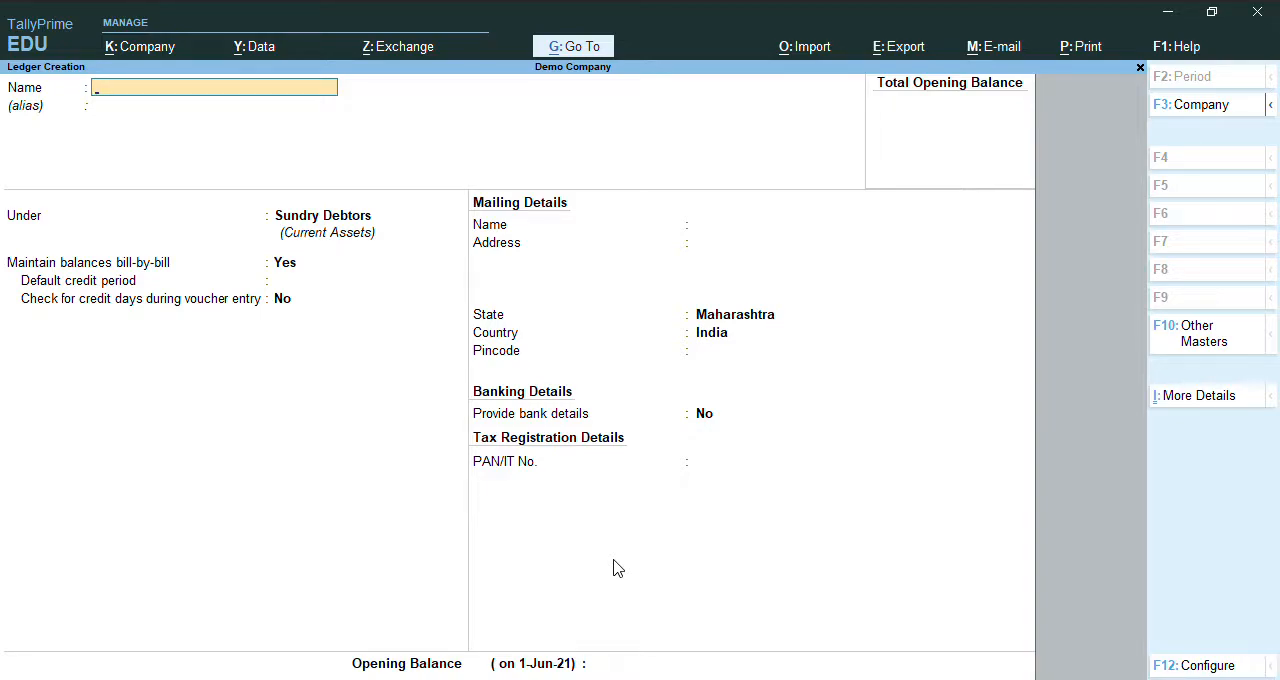
# Name the next new ledger "Purchase" and leave its alias blank.
pyautogui.write('Purchasse')
pyautogui.press('BackSpace')
pyautogui.press('BackSpace')
pyautogui.write('e')
pyautogui.press('Return')
pyautogui.press('Return')
# Place the Purchase ledger under Purchase Accounts, without bank details or an opening balance, and save it.
pyautogui.write('Pu')
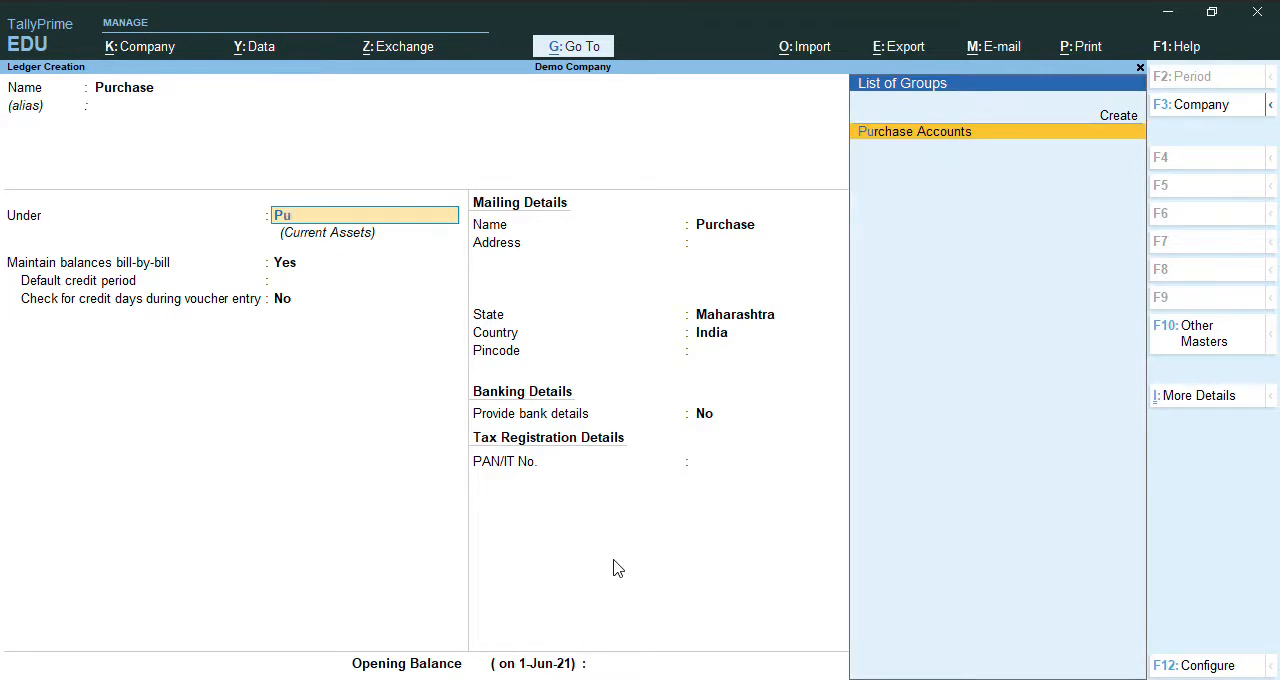
pyautogui.press('Return')
pyautogui.press('Return')
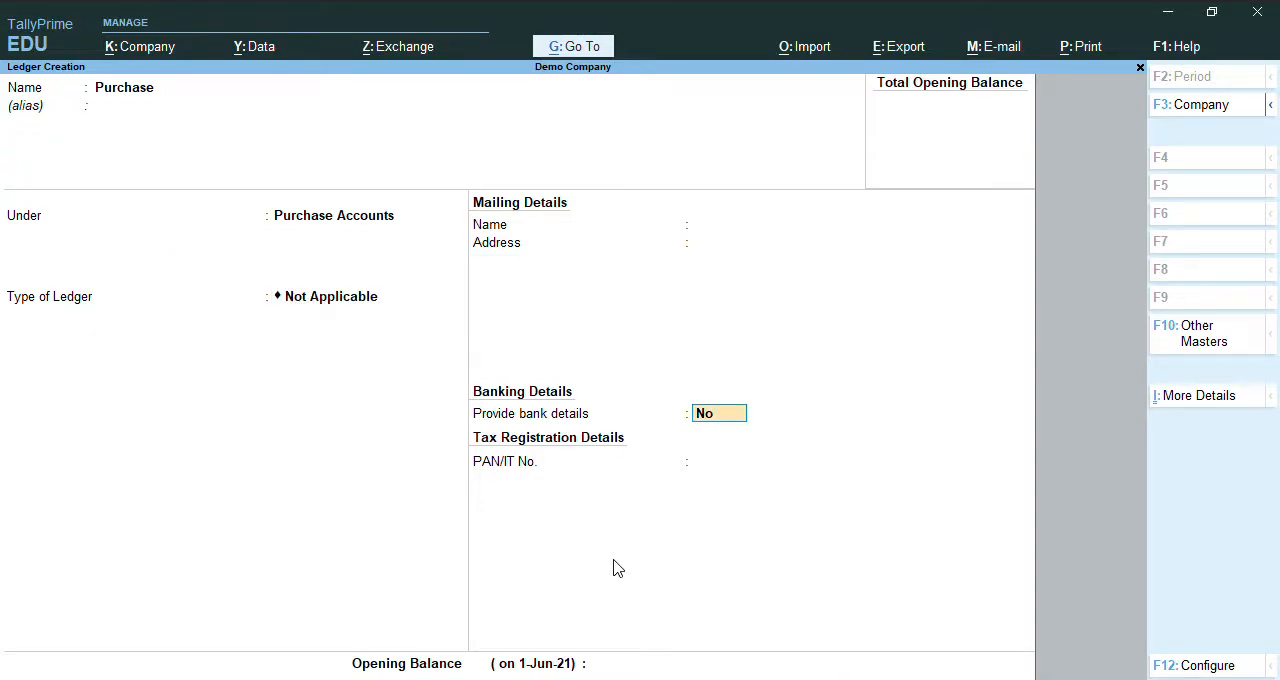
pyautogui.press('Return')
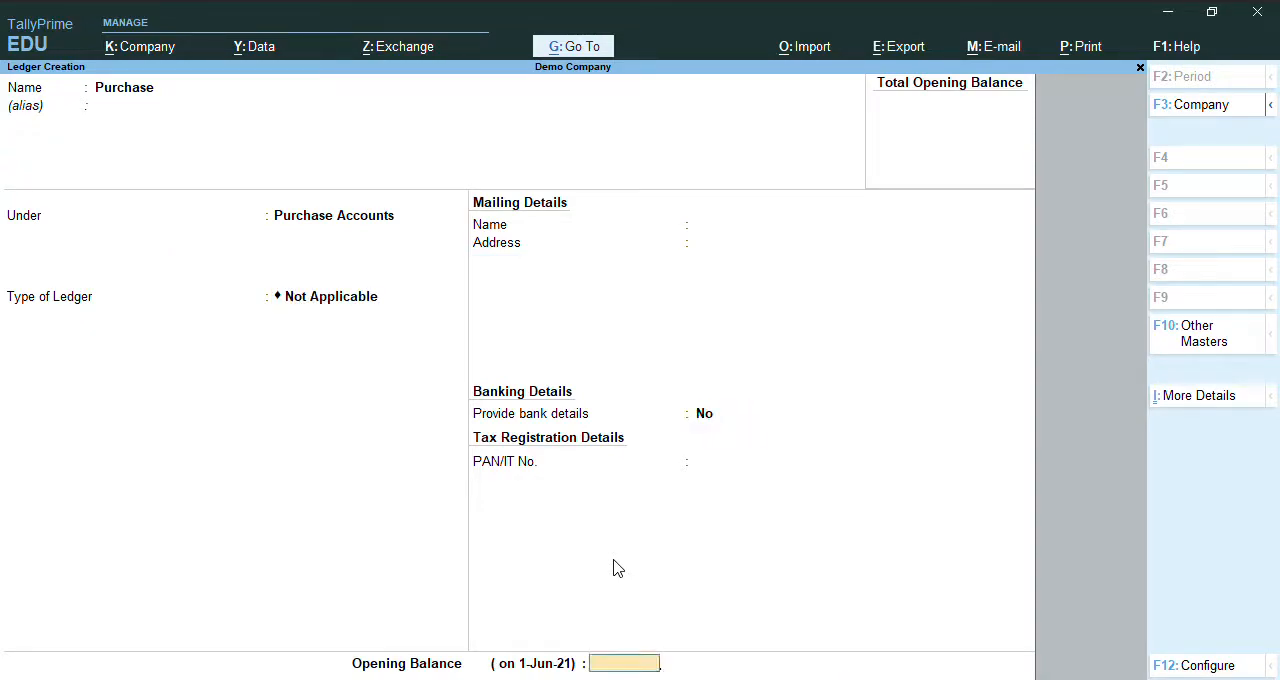
pyautogui.press('Return')
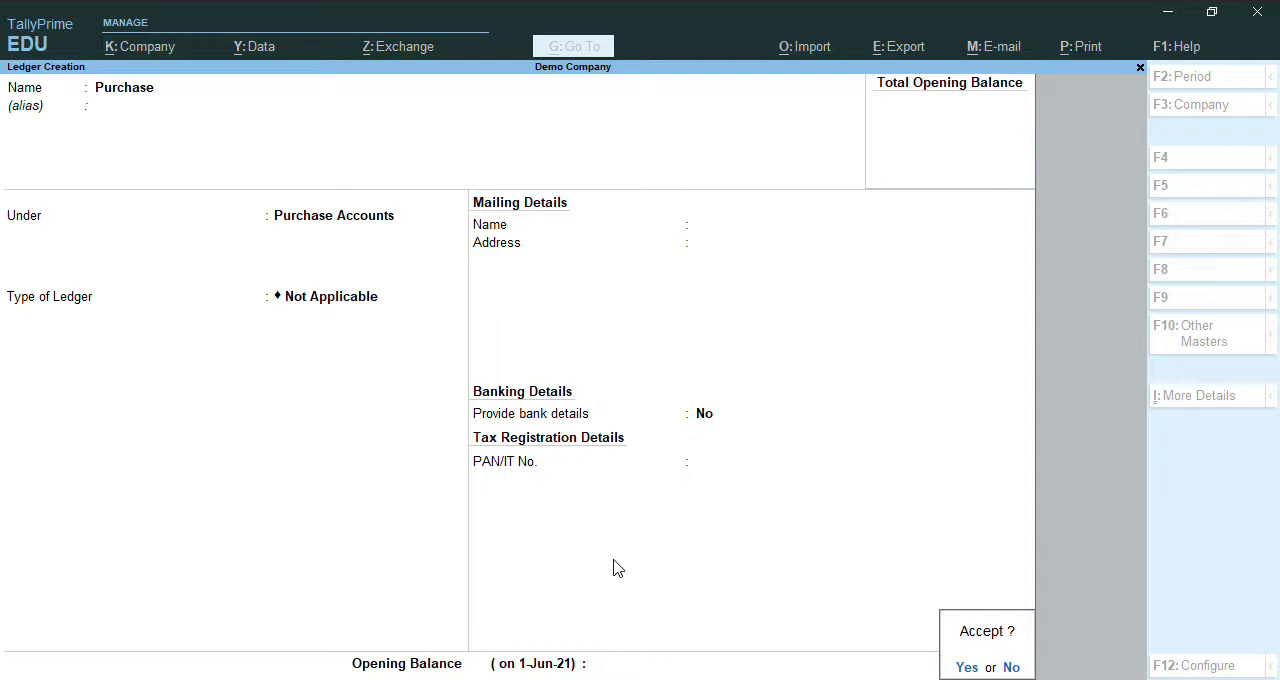
pyautogui.press('Return')
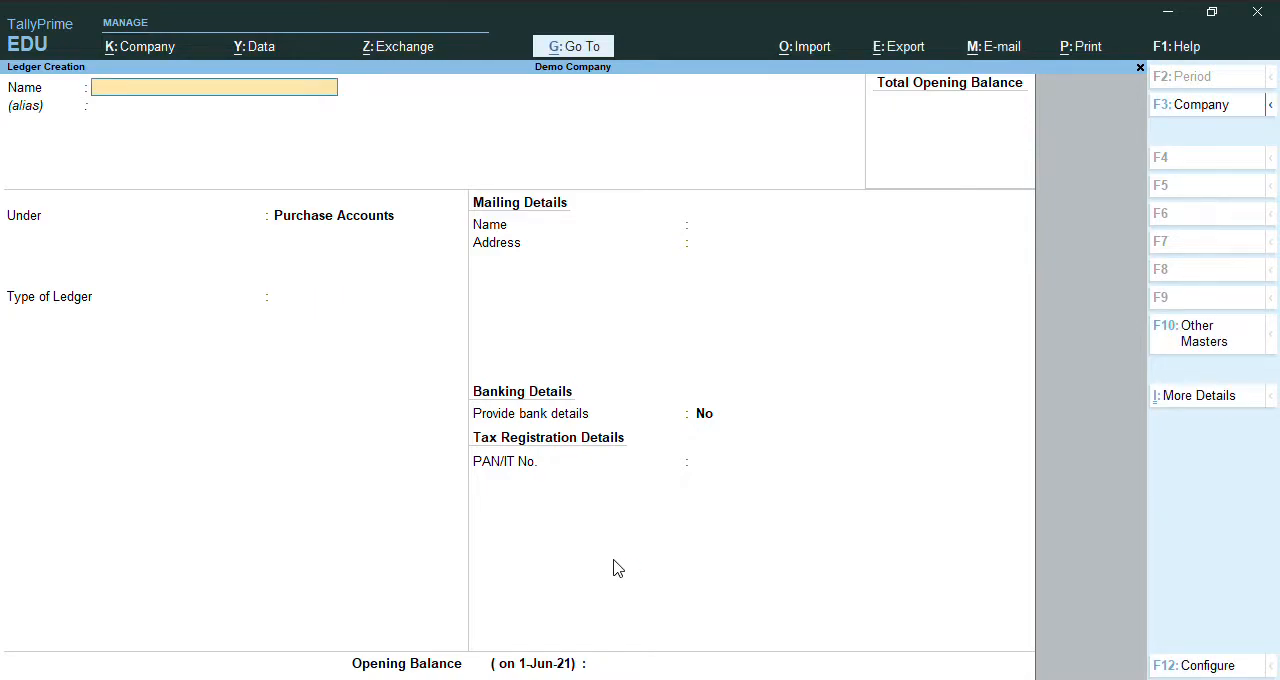
# Name the next new ledger "Sales" and leave its alias blank.
pyautogui.write('Sales')
pyautogui.press('Return')
# Place the Sales ledger under Sales Accounts with ledger type Not Applicable, save it, and return to the Gateway of Tally.
pyautogui.press('Return')
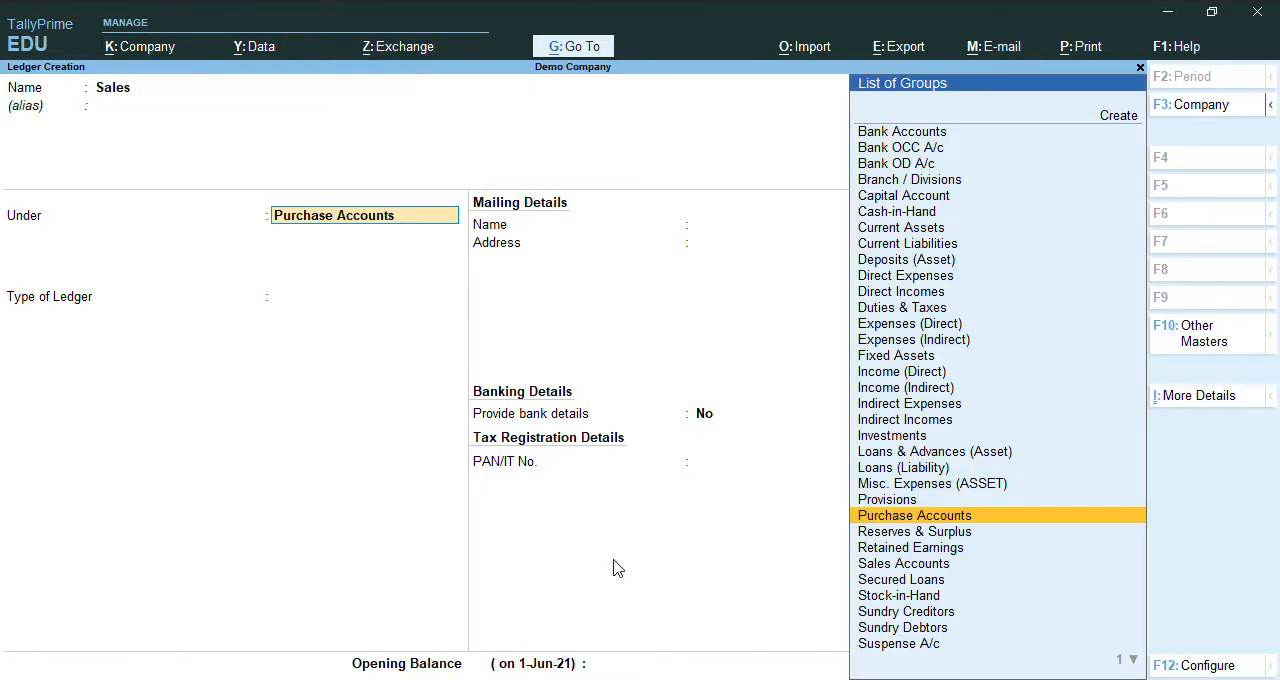
pyautogui.write('Sal')
pyautogui.press('Return')
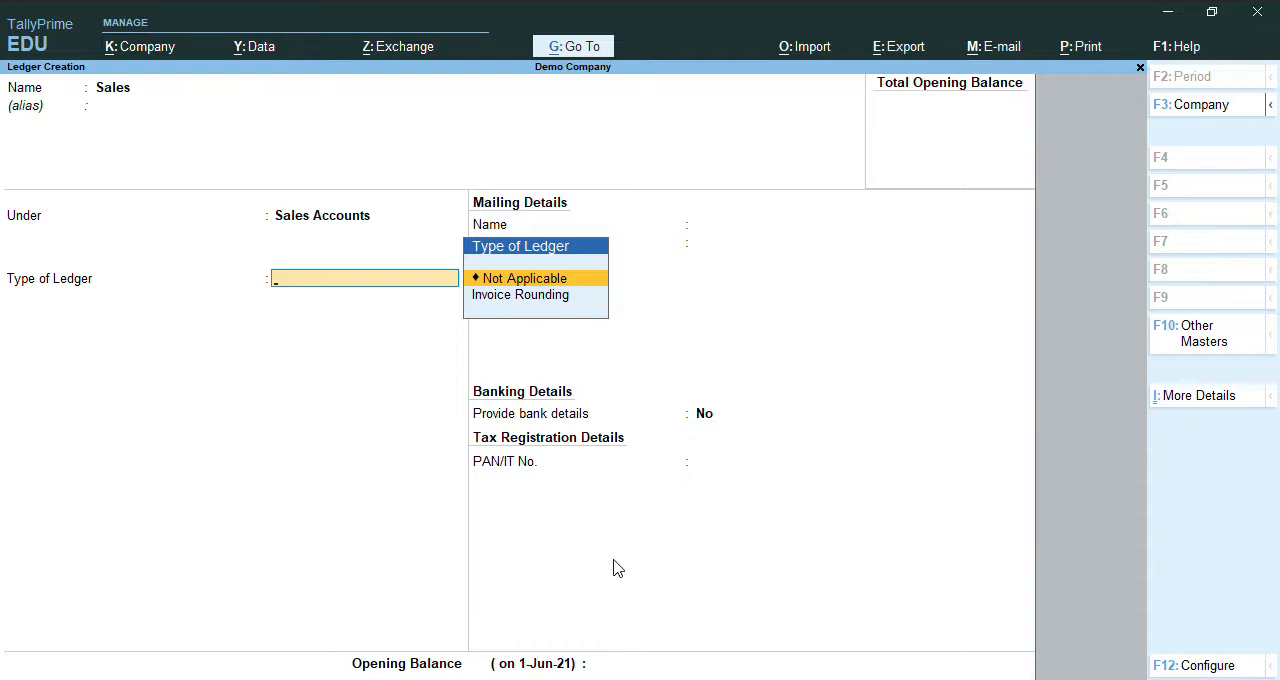
pyautogui.press('Return')
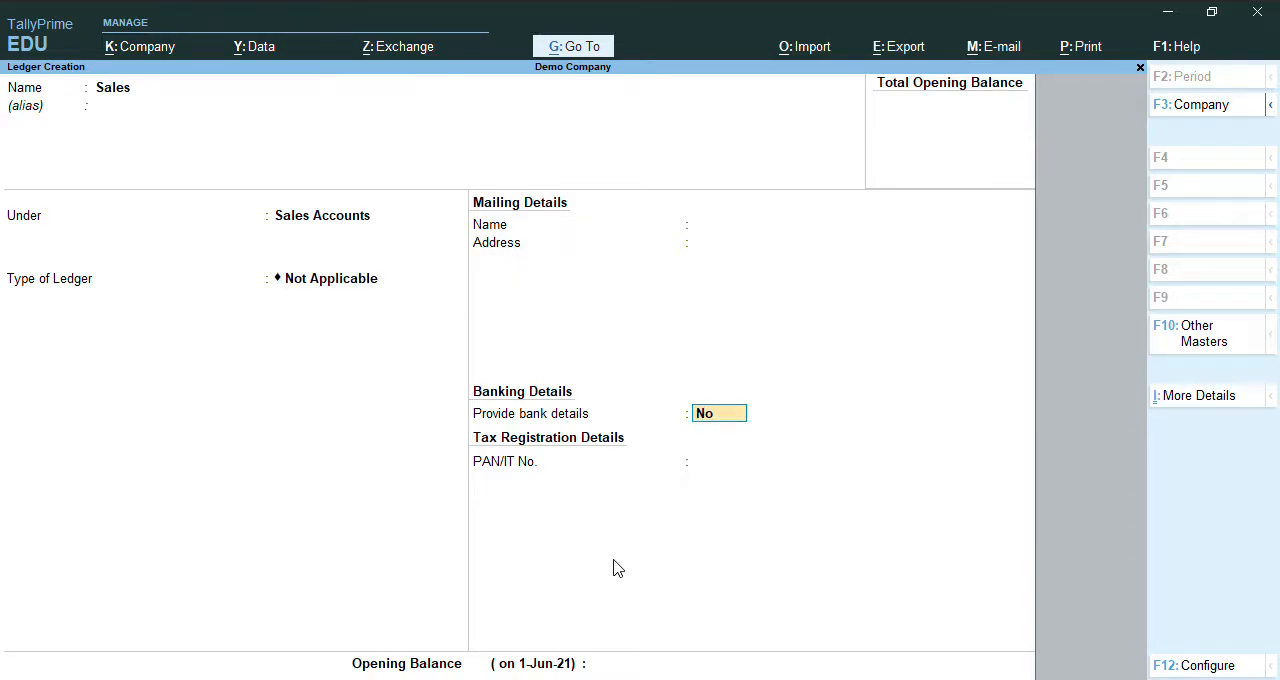
pyautogui.press('ctrl')
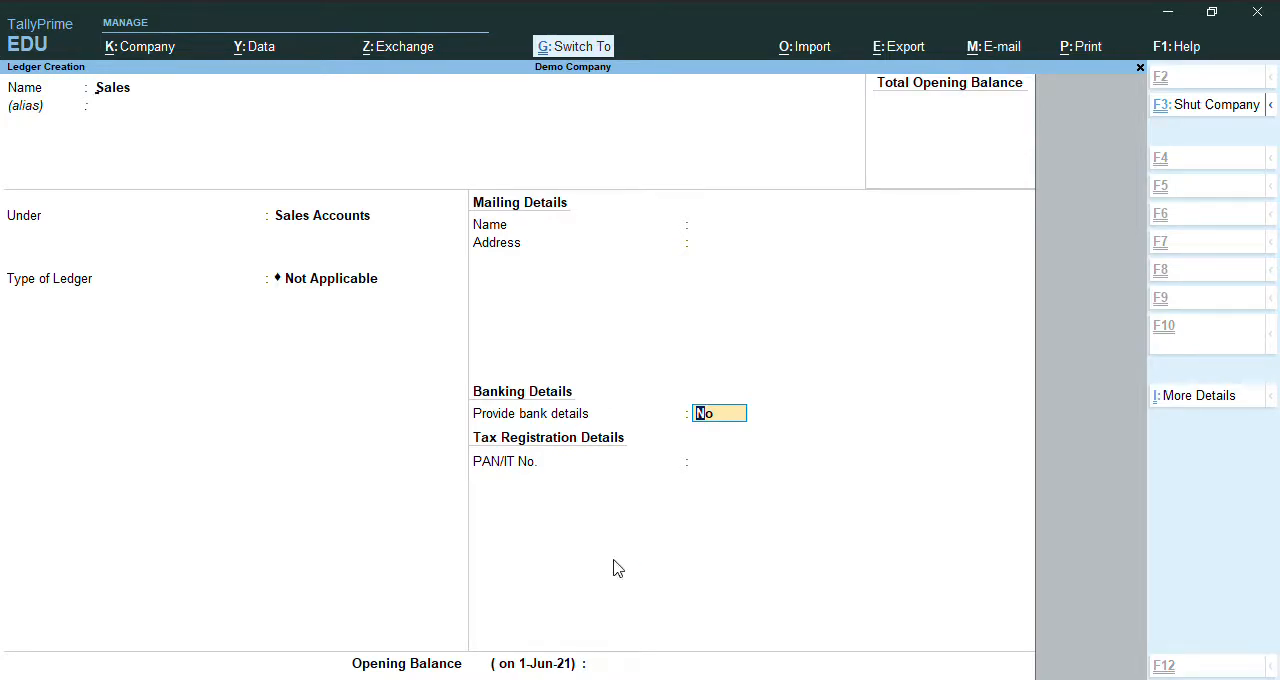
pyautogui.hotkey('ctrl', 'a')
pyautogui.press('Escape')
pyautogui.press('y')
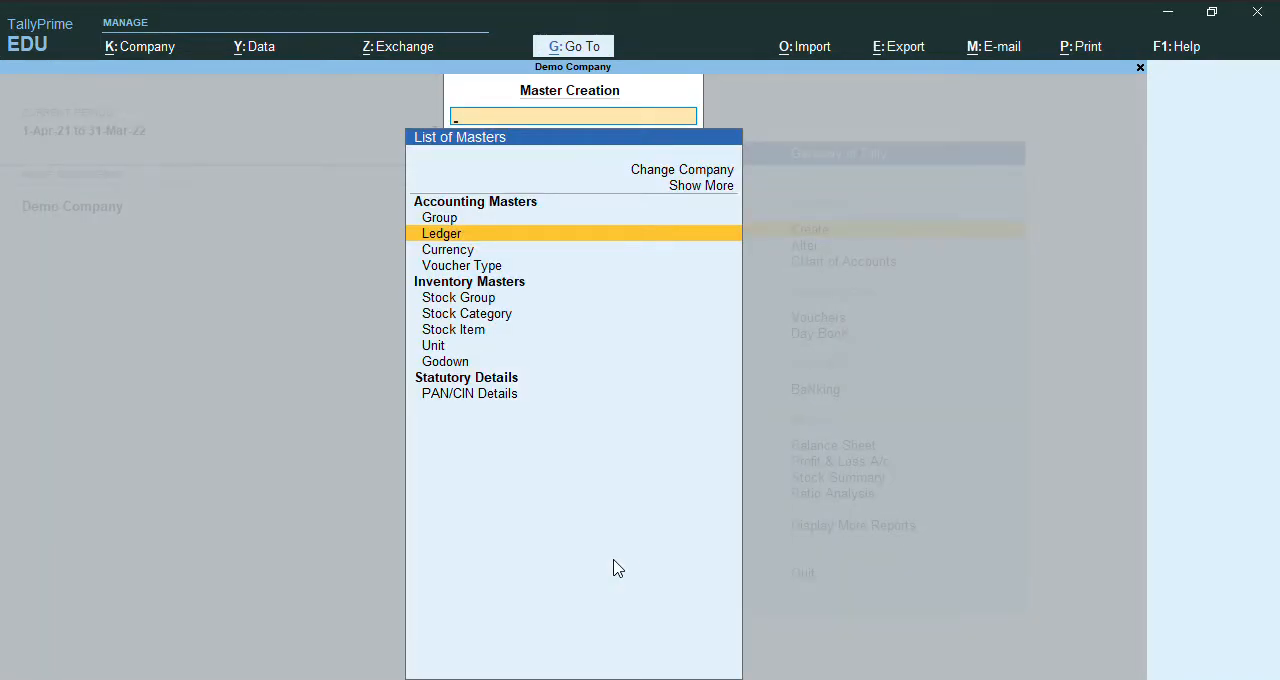
pyautogui.press('Escape')
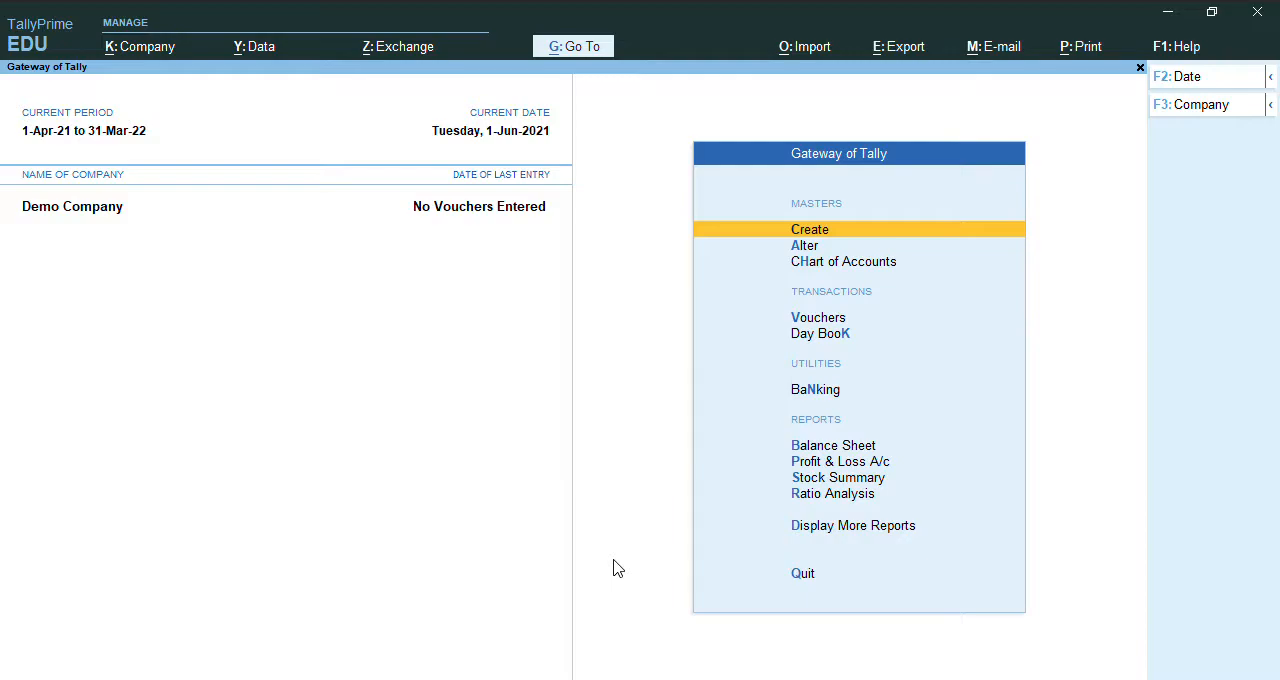
# Start a new unit of measure of type Simple with the symbol "nos".
pyautogui.press('Return')
pyautogui.press('Down')
pyautogui.press('Down')
pyautogui.press('Down')
pyautogui.press('Down')
pyautogui.press('Down')
pyautogui.press('Down')
pyautogui.press('Down')
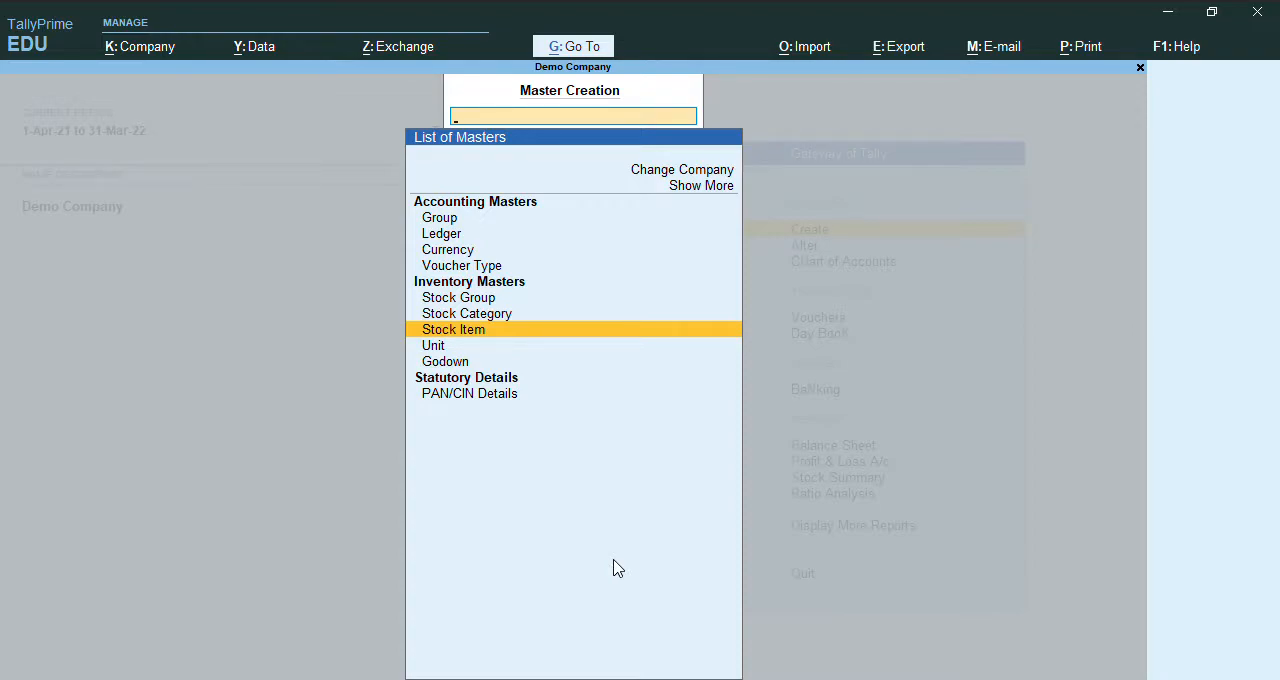
pyautogui.press('Down')
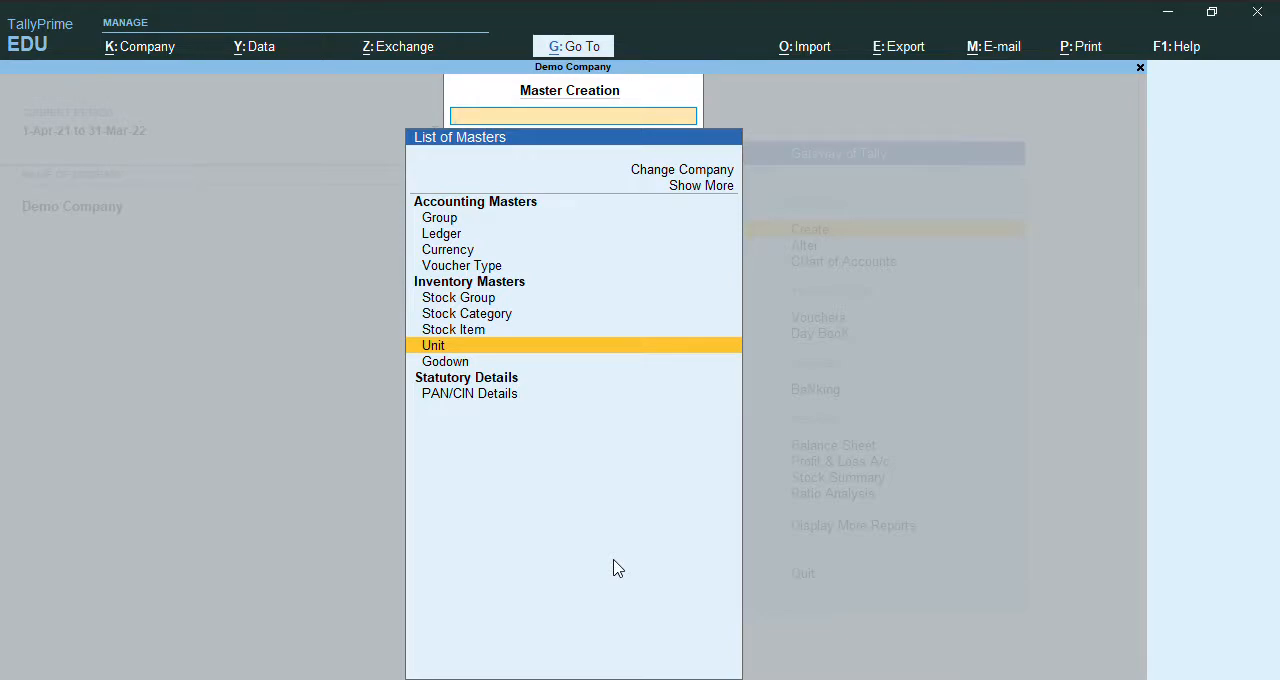
pyautogui.press('Return')
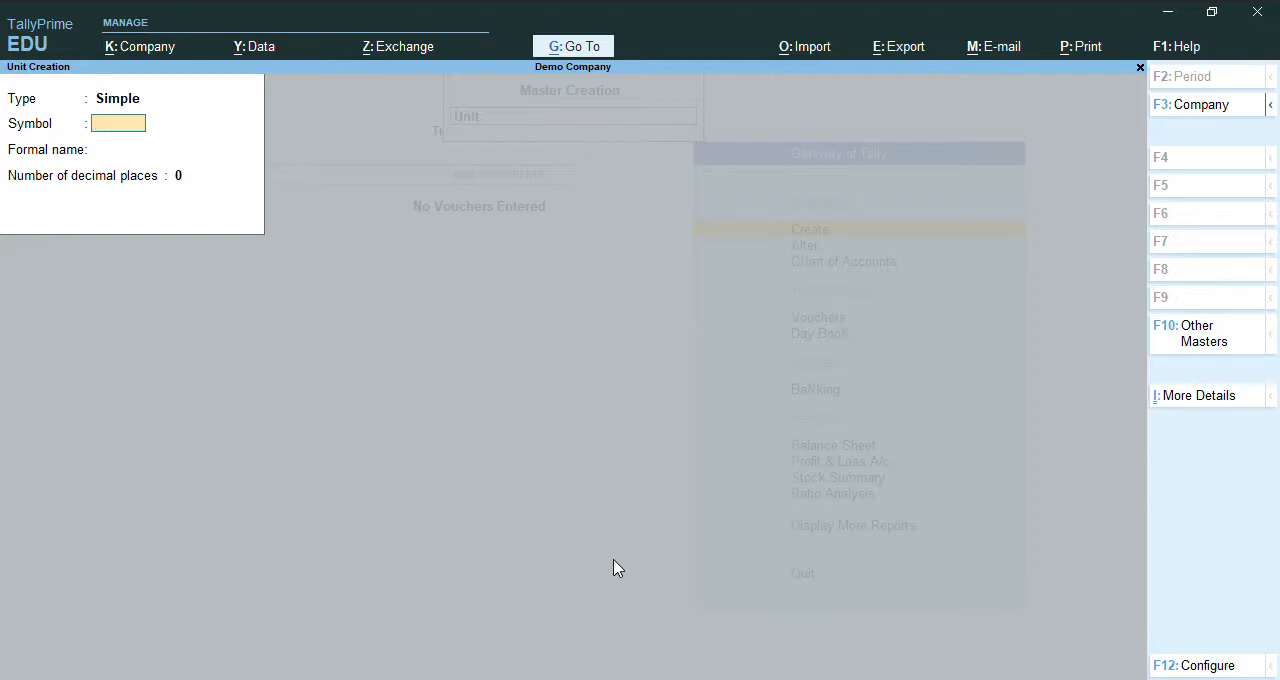
pyautogui.write('nos')
pyautogui.press('Return')
# Give the unit the formal name "Numbers" and 2 decimal places, save it, and leave unit creation.
pyautogui.write('Numbers')
pyautogui.press('Return')
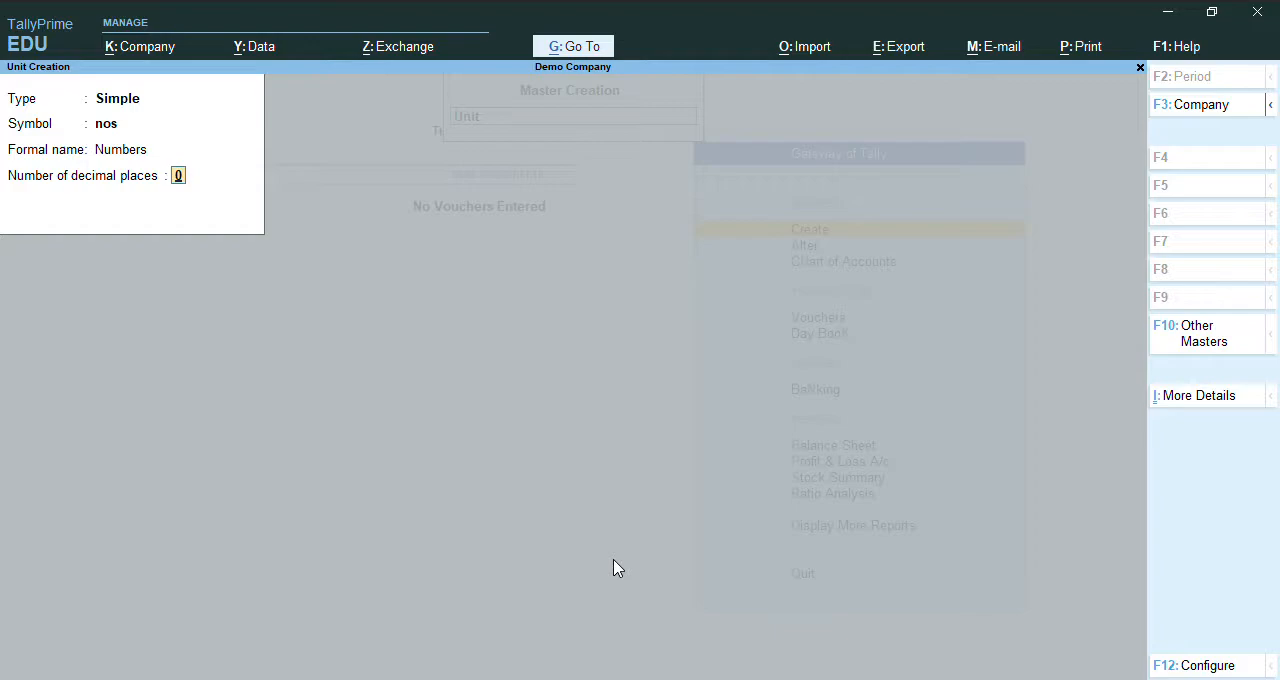
pyautogui.write('2')
pyautogui.press('Return')
pyautogui.press('Return')
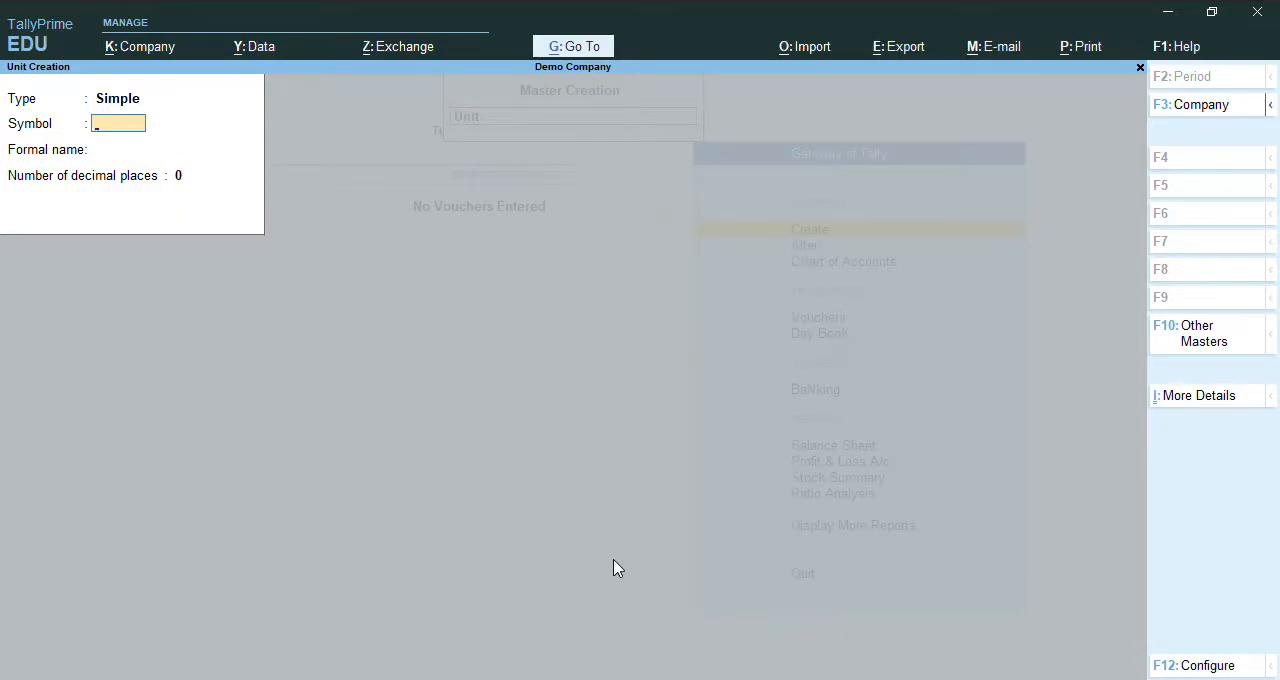
pyautogui.press('Escape')
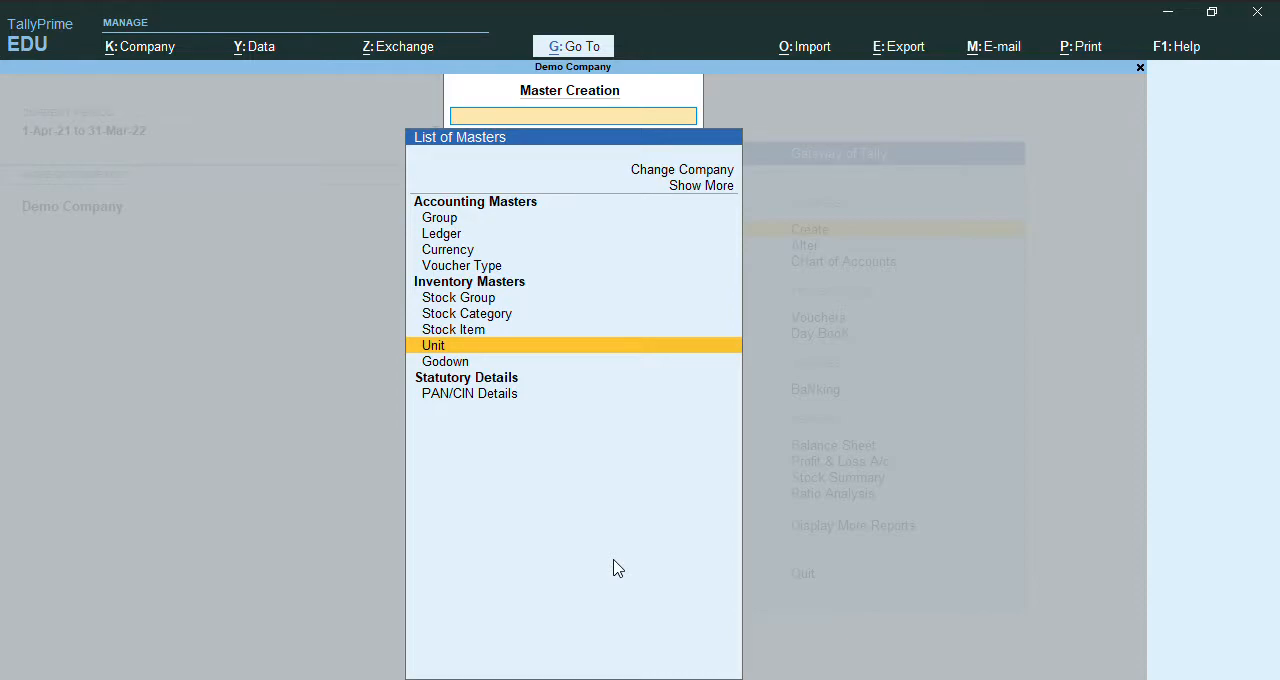
# Start a new stock item master and name it "Books".
pyautogui.press('Up')
pyautogui.press('Return')
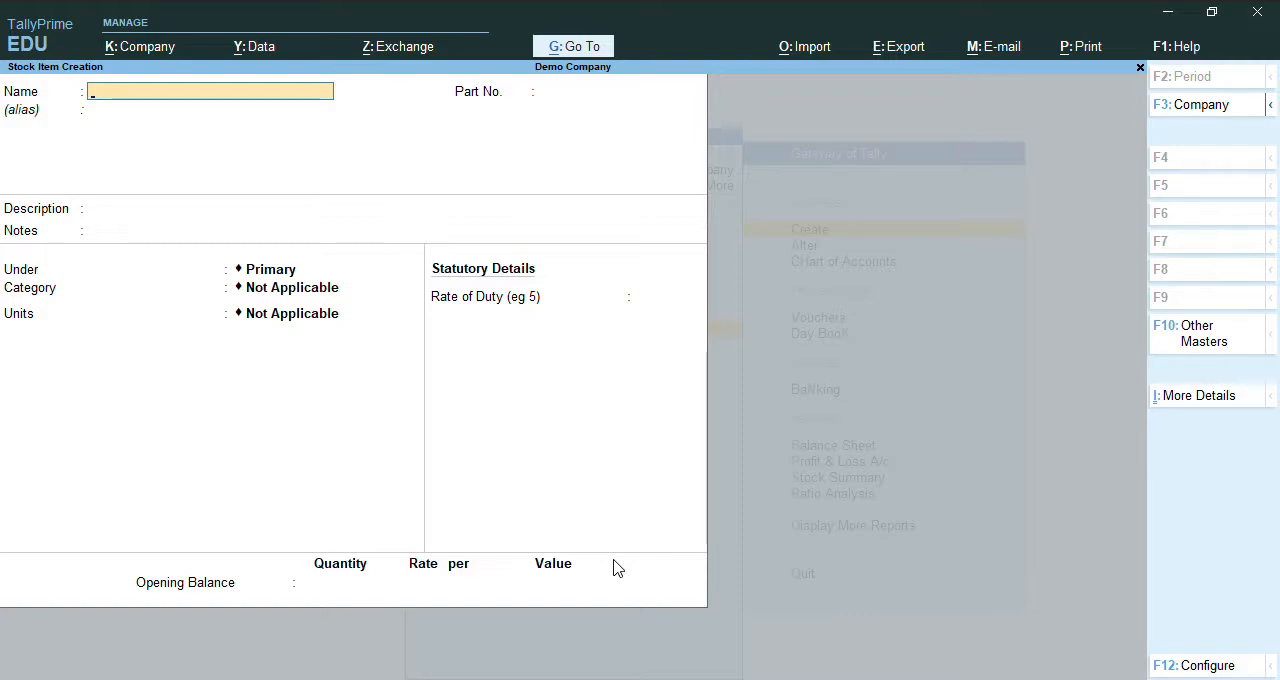
pyautogui.write('Books')
pyautogui.press('Return')
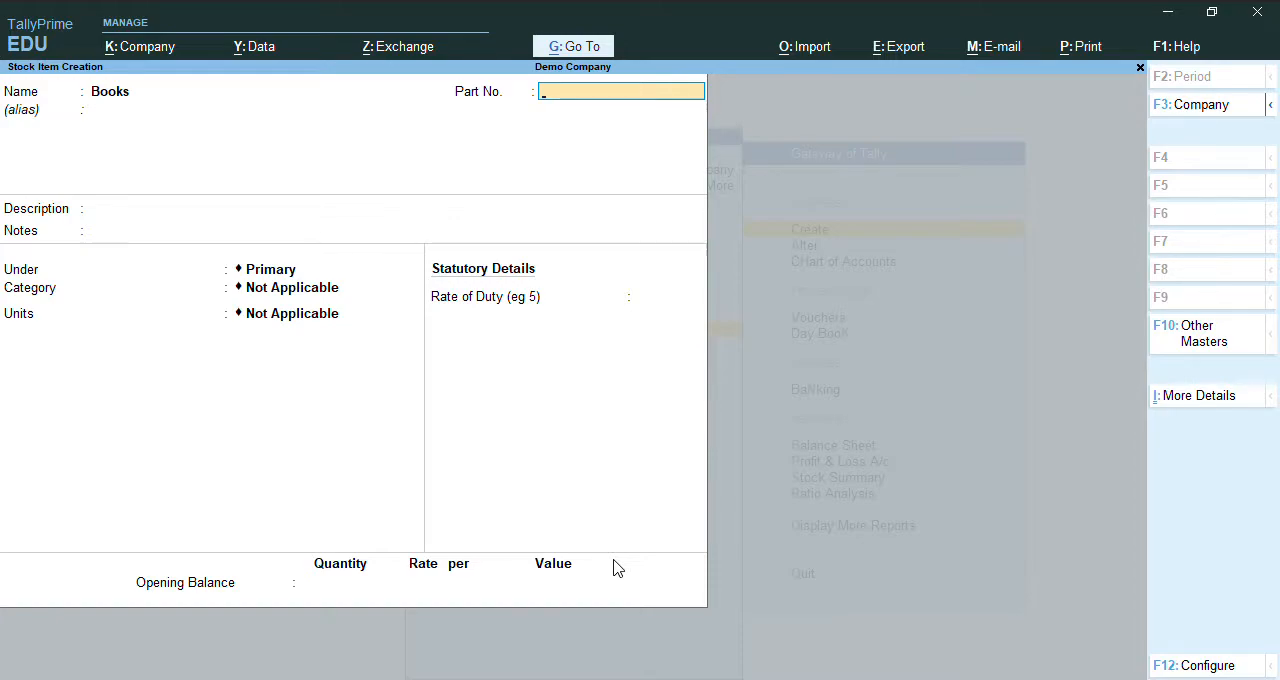
# In the stock item configuration, set Part No., Descriptions and Notes for Stock Items to No.
pyautogui.press('F12')
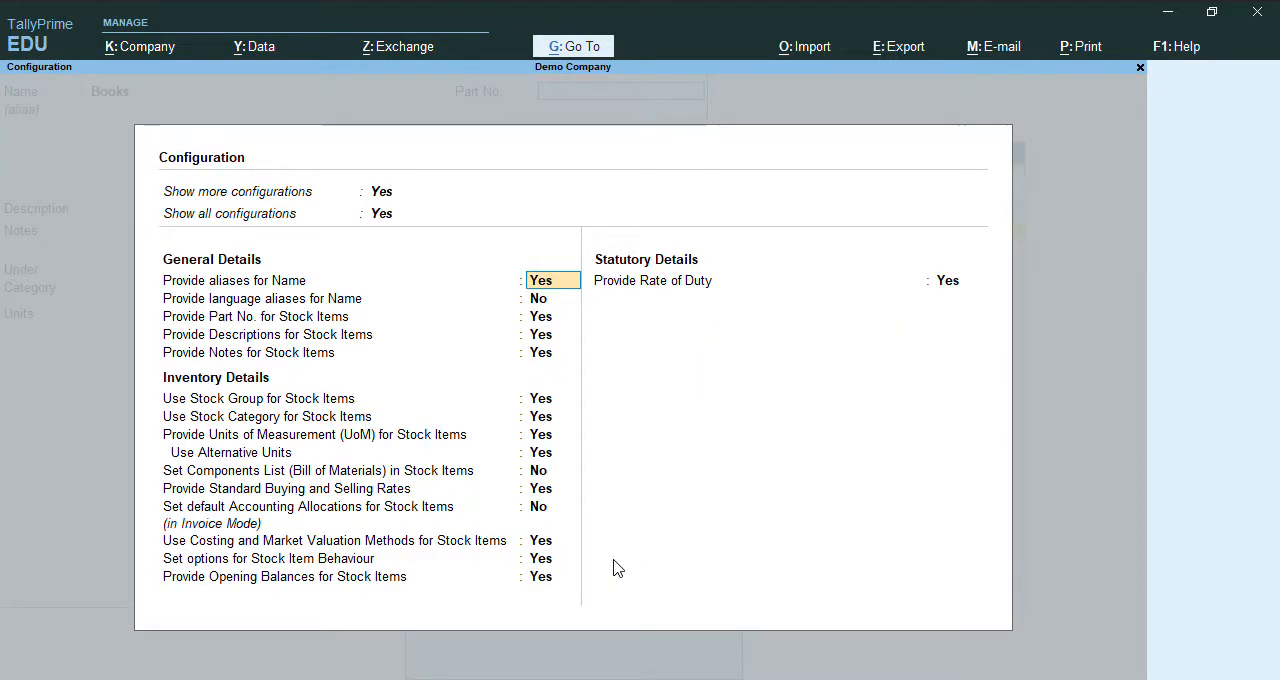
pyautogui.press('Return')
pyautogui.press('Return')
pyautogui.write('n')
pyautogui.press('Return')
pyautogui.write('n')
pyautogui.press('Return')
pyautogui.write('n')
pyautogui.press('Return')
pyautogui.press('Return')
pyautogui.press('Up')
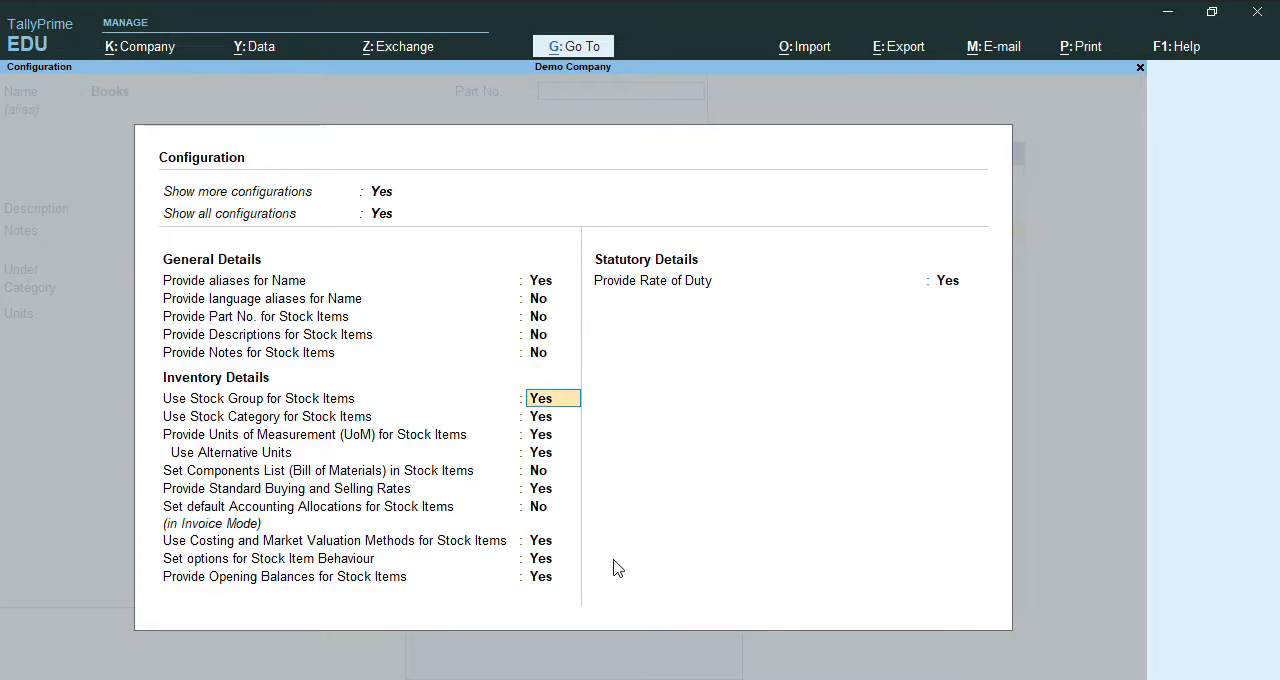
# Set Stock Category, Alternative Units and Standard Buying and Selling Rates to No, keeping Stock Group and Units of Measurement at Yes.
pyautogui.press('Return')
pyautogui.write('n')
pyautogui.press('Return')
pyautogui.write('n')
pyautogui.press('Return')
pyautogui.write('n')
pyautogui.press('Return')
pyautogui.press('Return')
pyautogui.press('Return')
# Set Costing and Market Valuation Methods, Stock Item Behaviour options, Opening Balances and Rate of Duty to No, and apply the configuration.
pyautogui.press('BackSpace')
pyautogui.write('n')
pyautogui.press('Return')
pyautogui.write('n')
pyautogui.press('Return')
pyautogui.write('n')
pyautogui.press('Return')
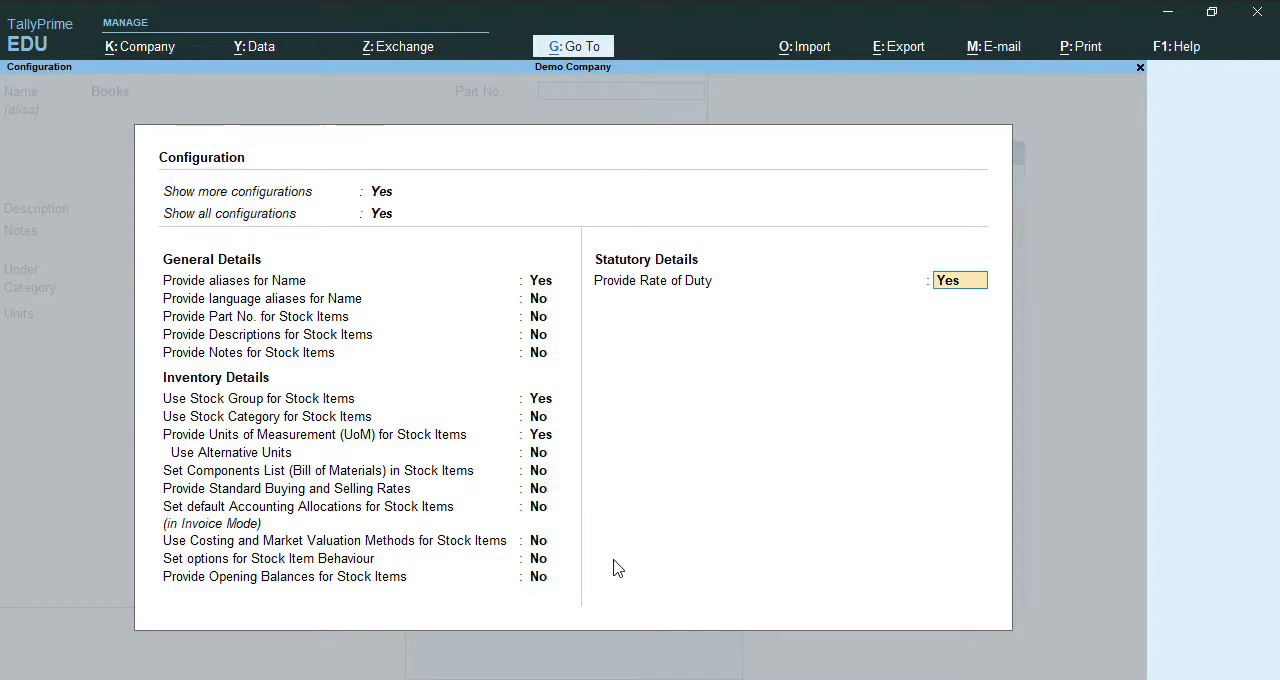
pyautogui.press('Return')
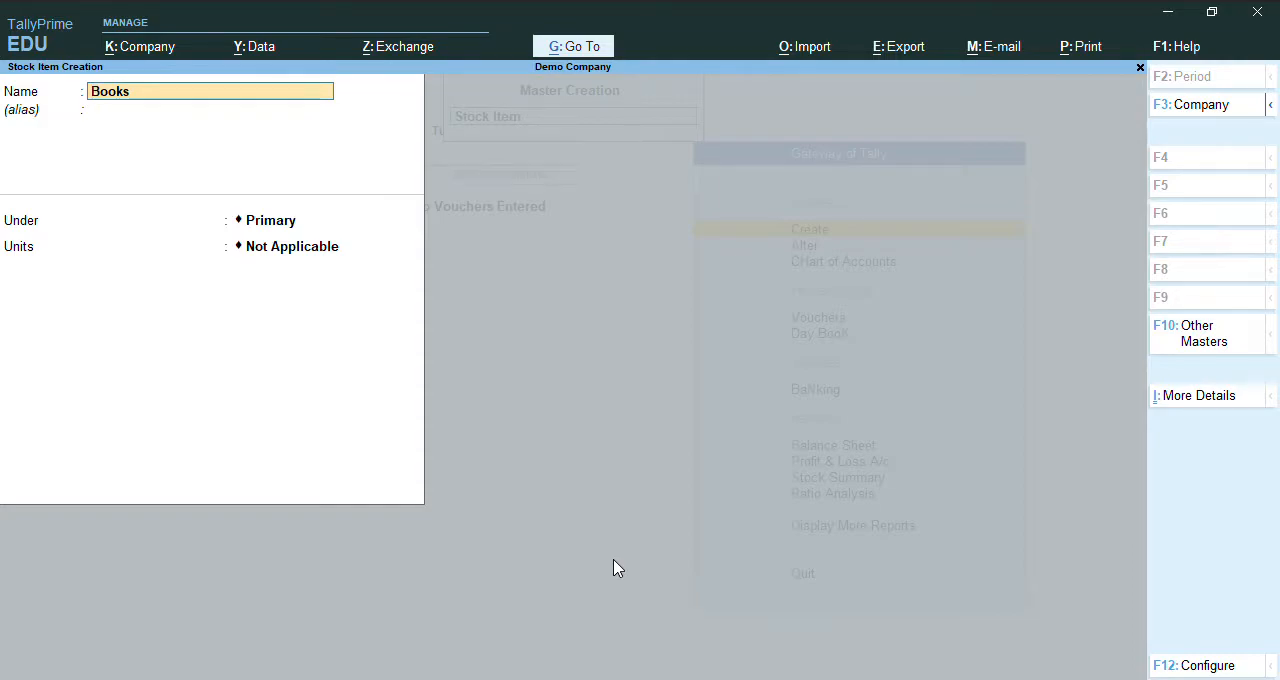
# Keep the Books stock item under the Primary group and set its units to nos.
pyautogui.press('Return')
pyautogui.press('Return')
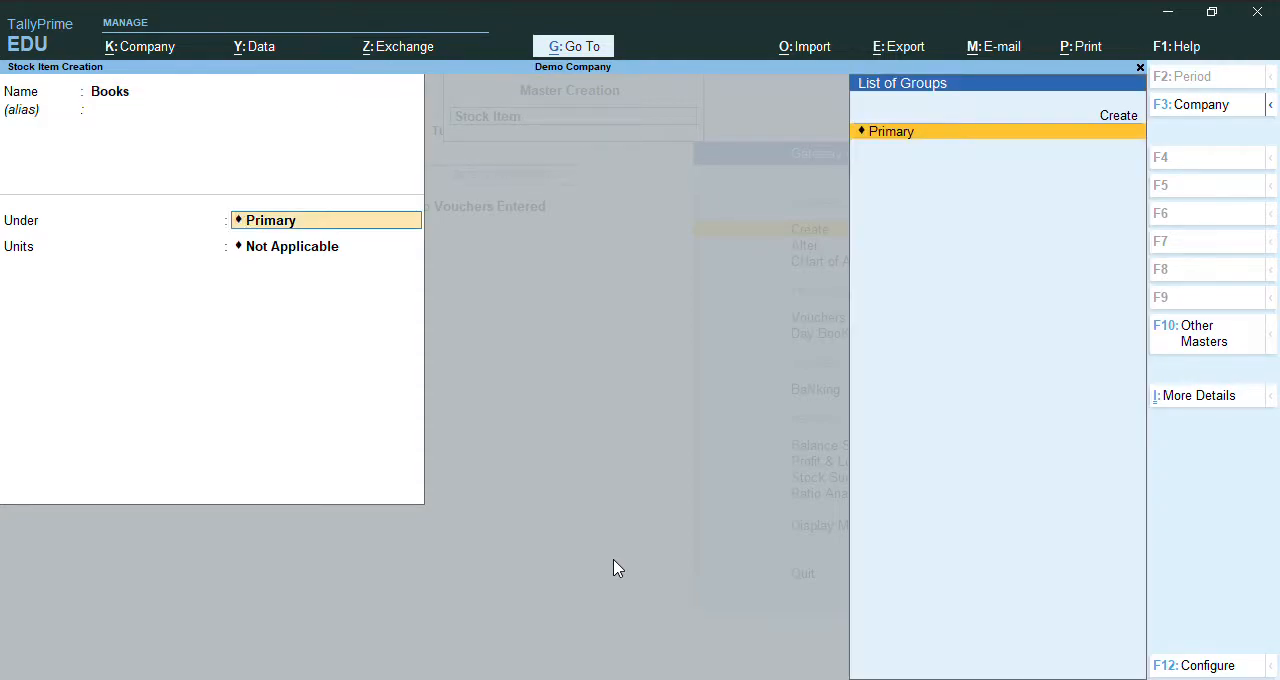
pyautogui.press('Return')
pyautogui.press('Down')
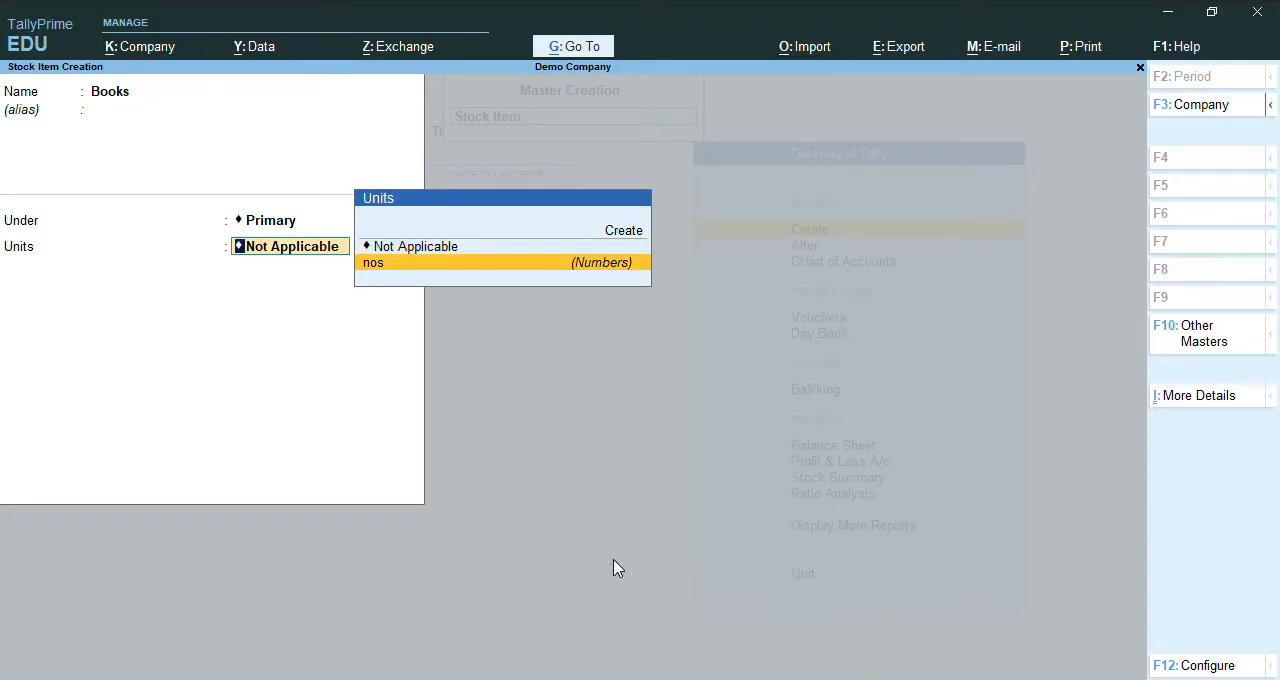
pyautogui.press('Return')
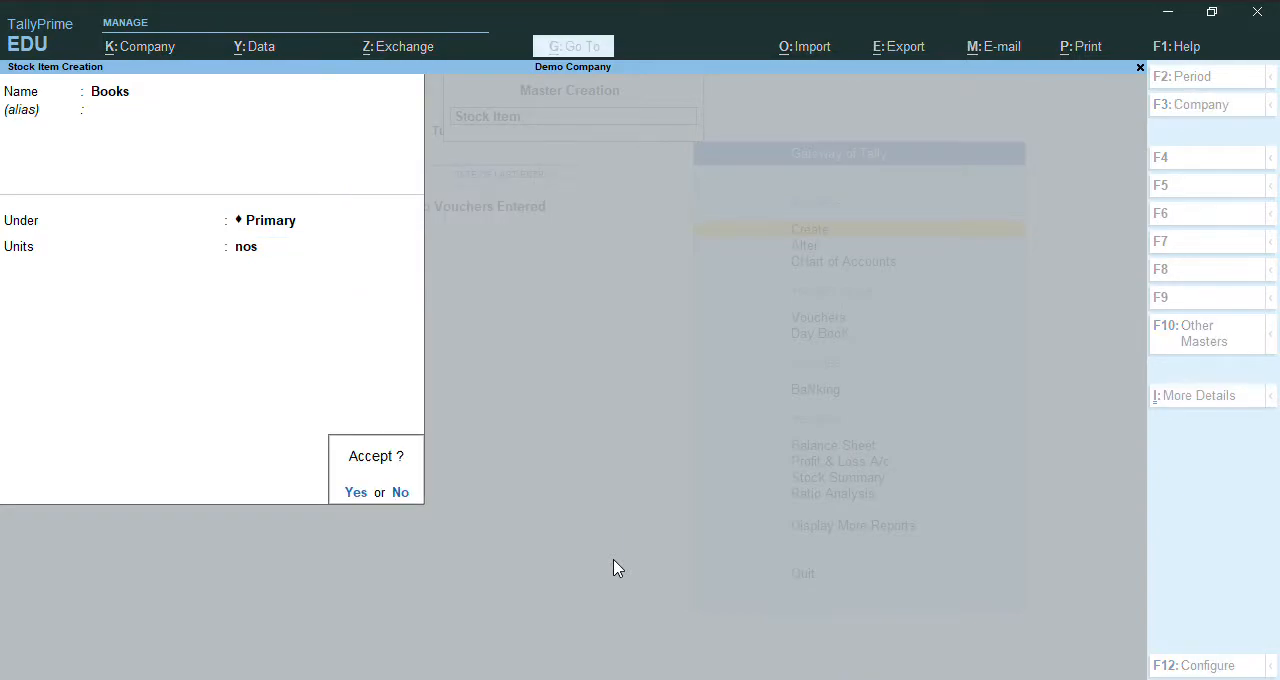
# In the stock item configuration, set Provide Opening Balances for Stock Items to Yes and apply it.
pyautogui.press('Escape')
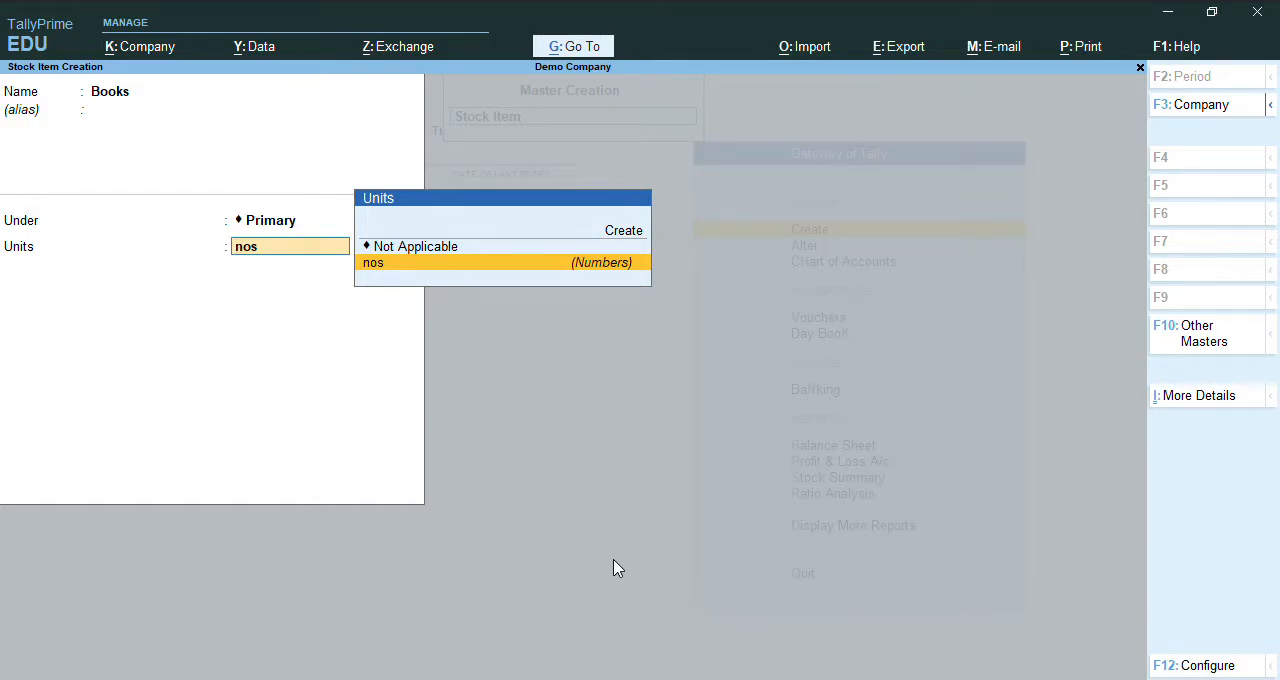
pyautogui.press('F12')
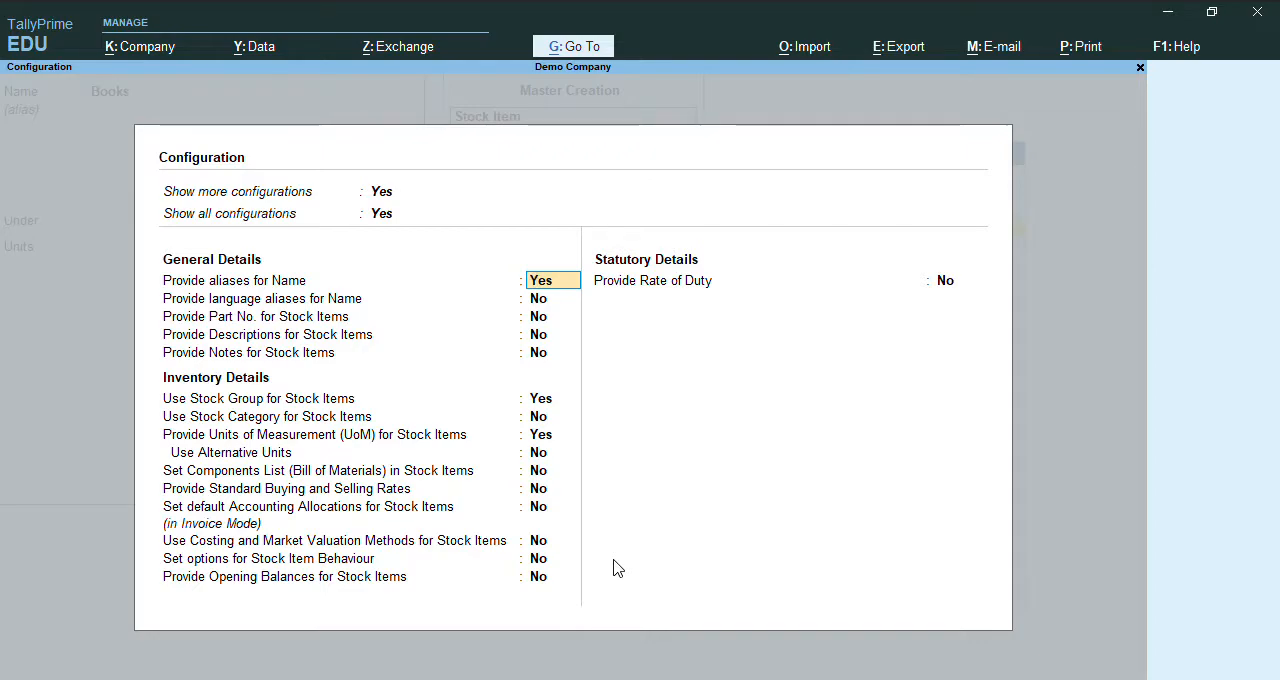
pyautogui.press('Return')
pyautogui.press('Return')
pyautogui.press('Return')
pyautogui.press('Return')
pyautogui.press('Return')
pyautogui.press('Return')
pyautogui.press('Return')
pyautogui.press('Return')
pyautogui.press('Return')
pyautogui.press('Return')
pyautogui.press('Return')
pyautogui.press('Return')
pyautogui.press('Return')
pyautogui.press('Return')
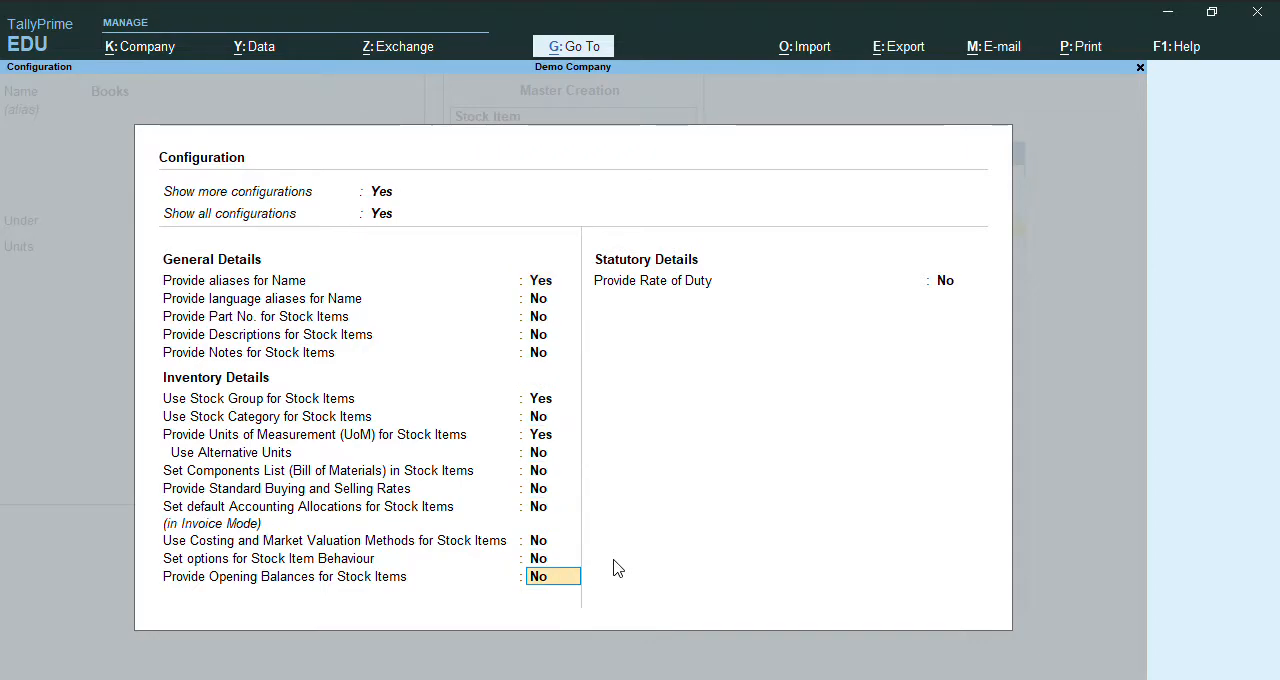
pyautogui.write('y')
pyautogui.press('Return')
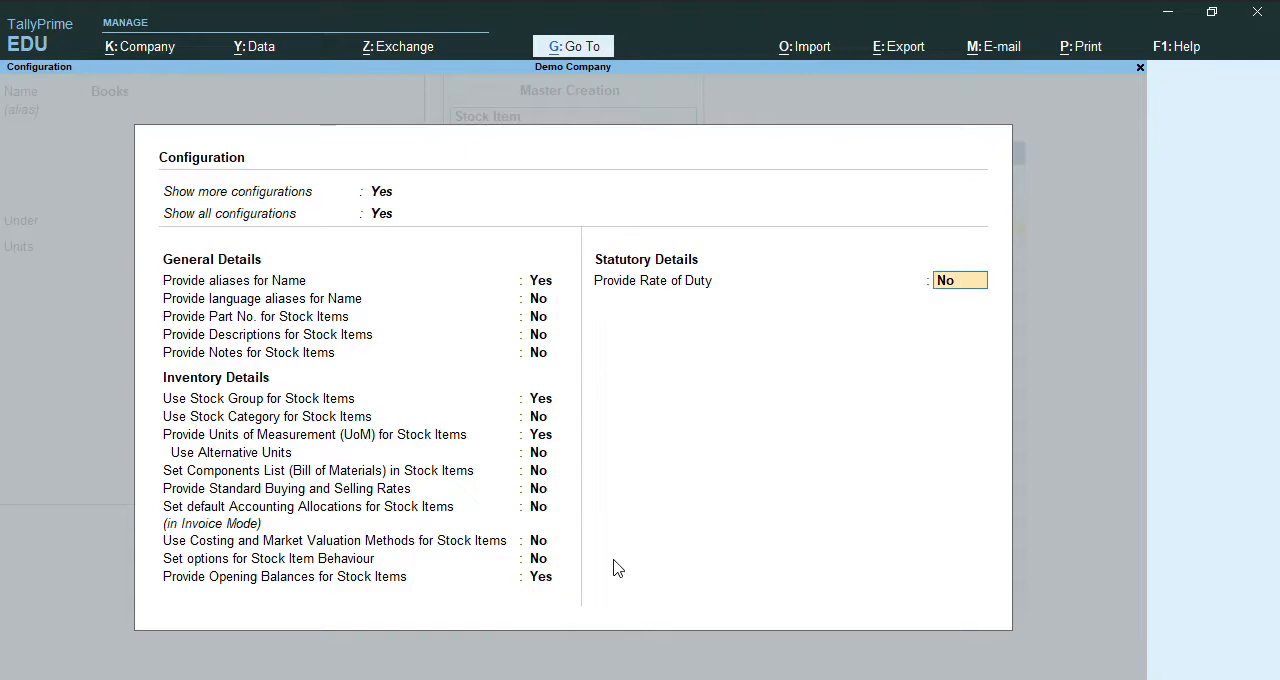
pyautogui.press('Return')
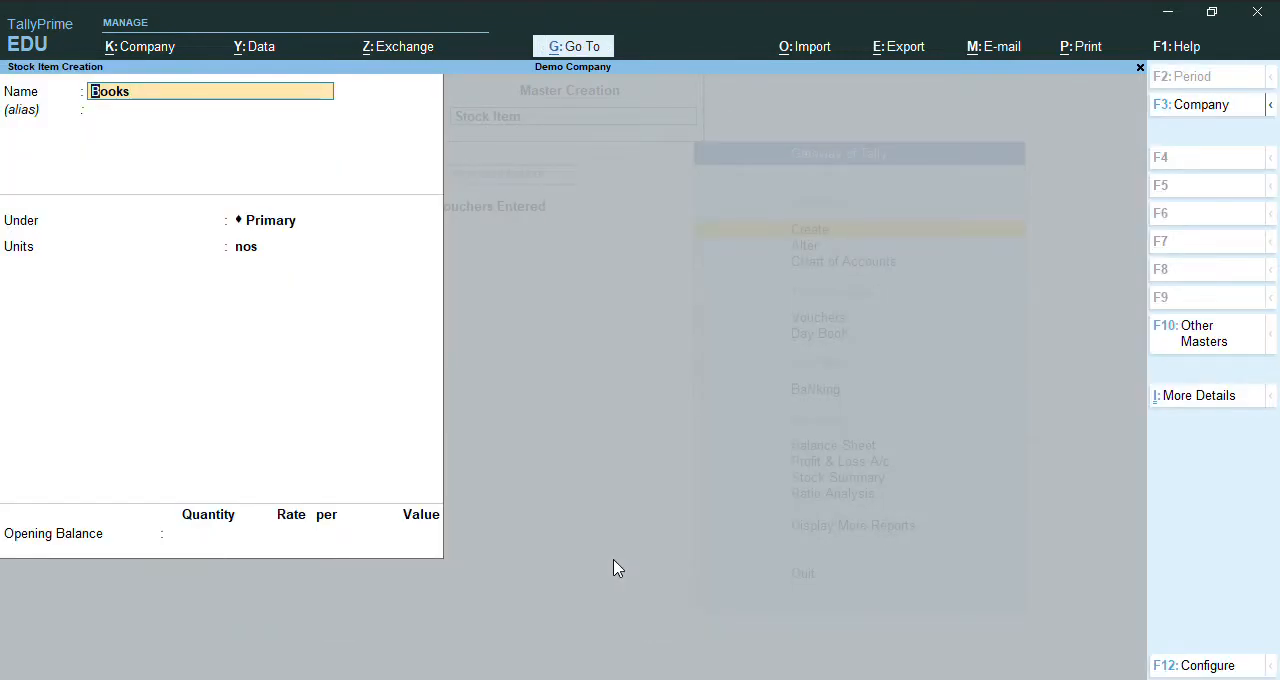
# Save the Books stock item with its opening balance left blank and return to the Gateway of Tally.
pyautogui.press('Return')
pyautogui.press('Return')
pyautogui.press('Return')
pyautogui.press('Return')
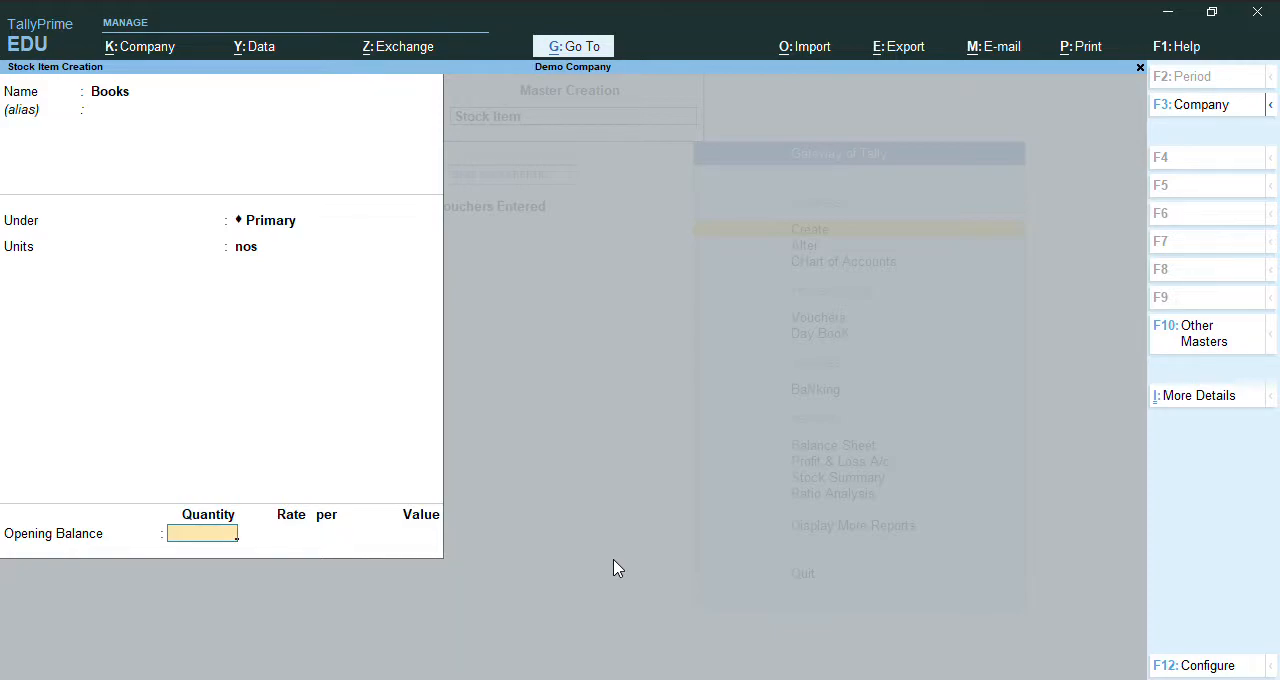
pyautogui.press('ctrl')
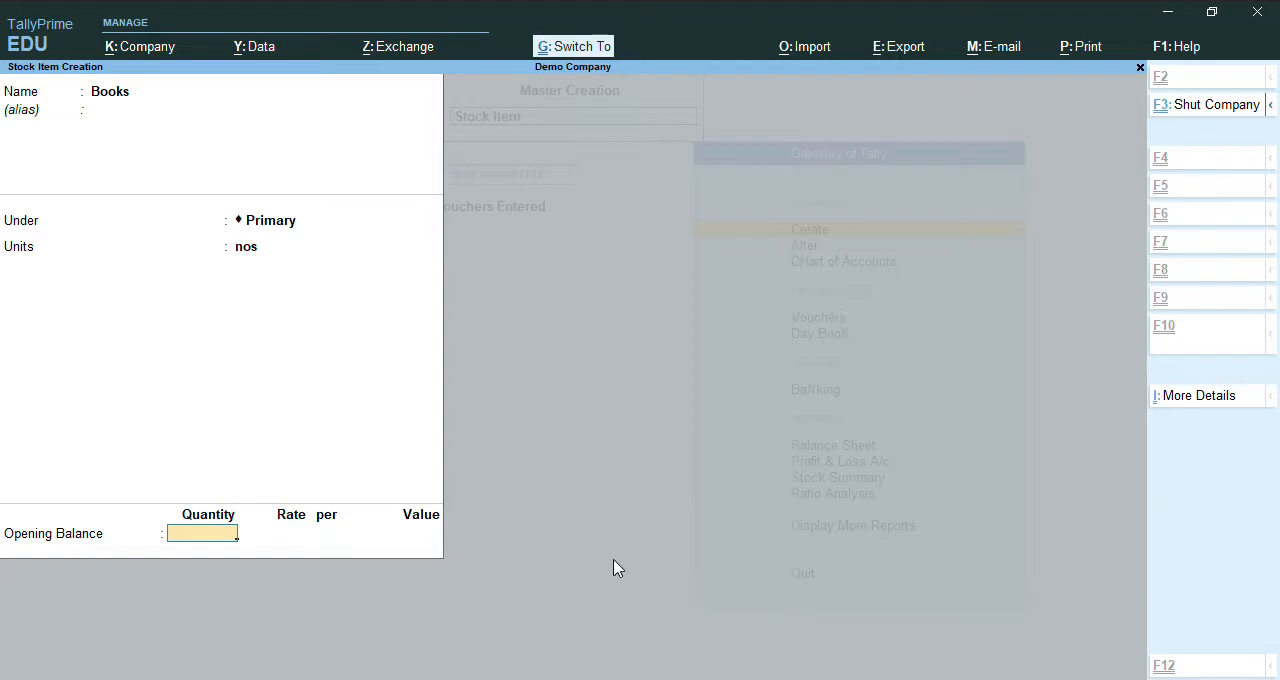
pyautogui.hotkey('ctrl', 'a')
pyautogui.press('Escape')
pyautogui.press('y')
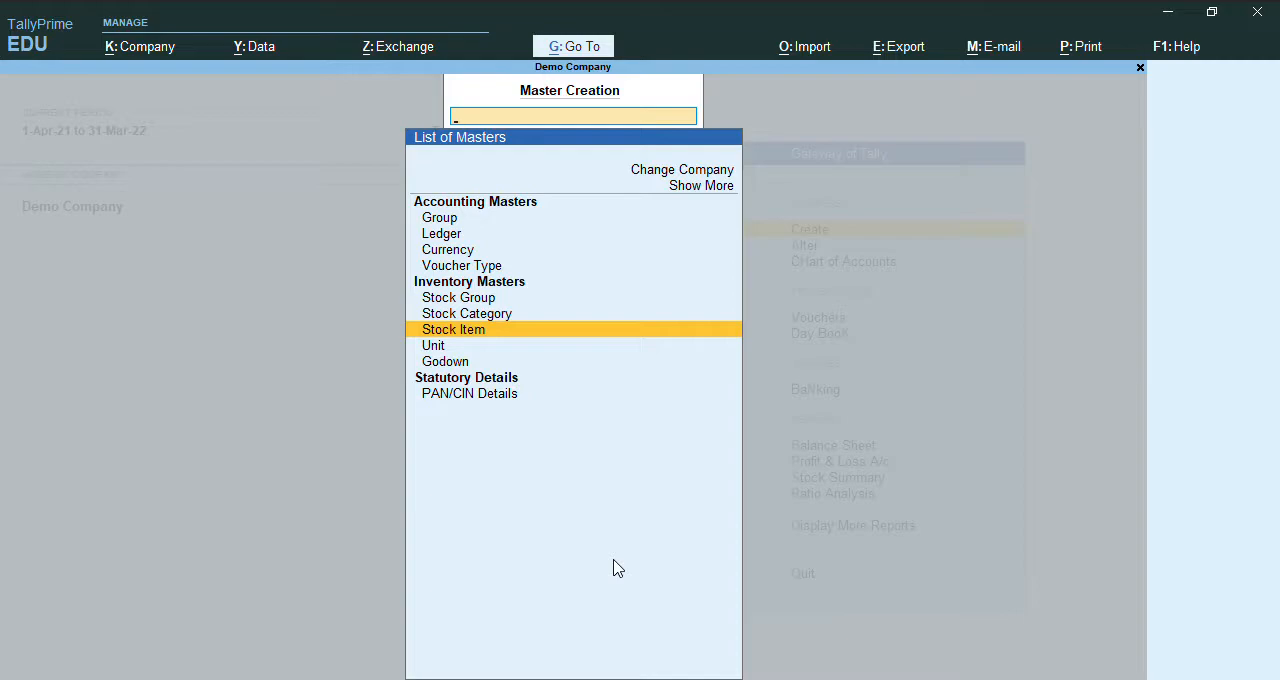
pyautogui.press('Escape')
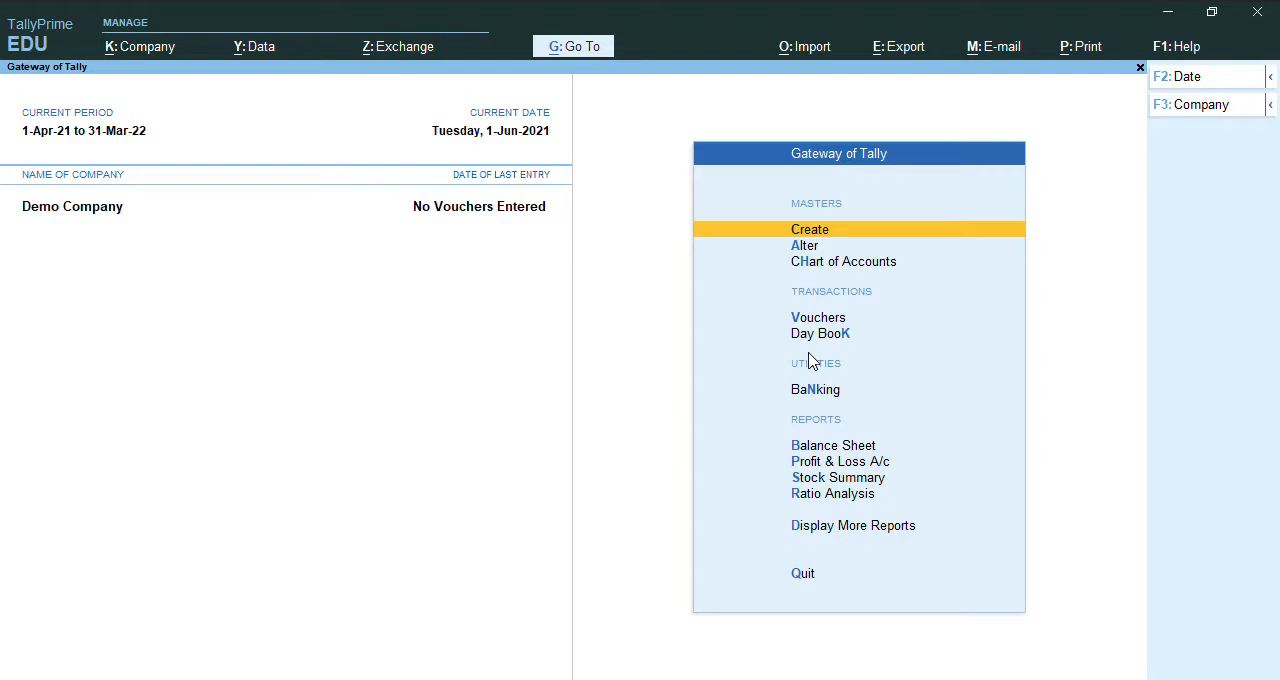
# Start a new ledger master and name it "Capital", leaving the alias blank.
pyautogui.press('Return')
pyautogui.press('Down')
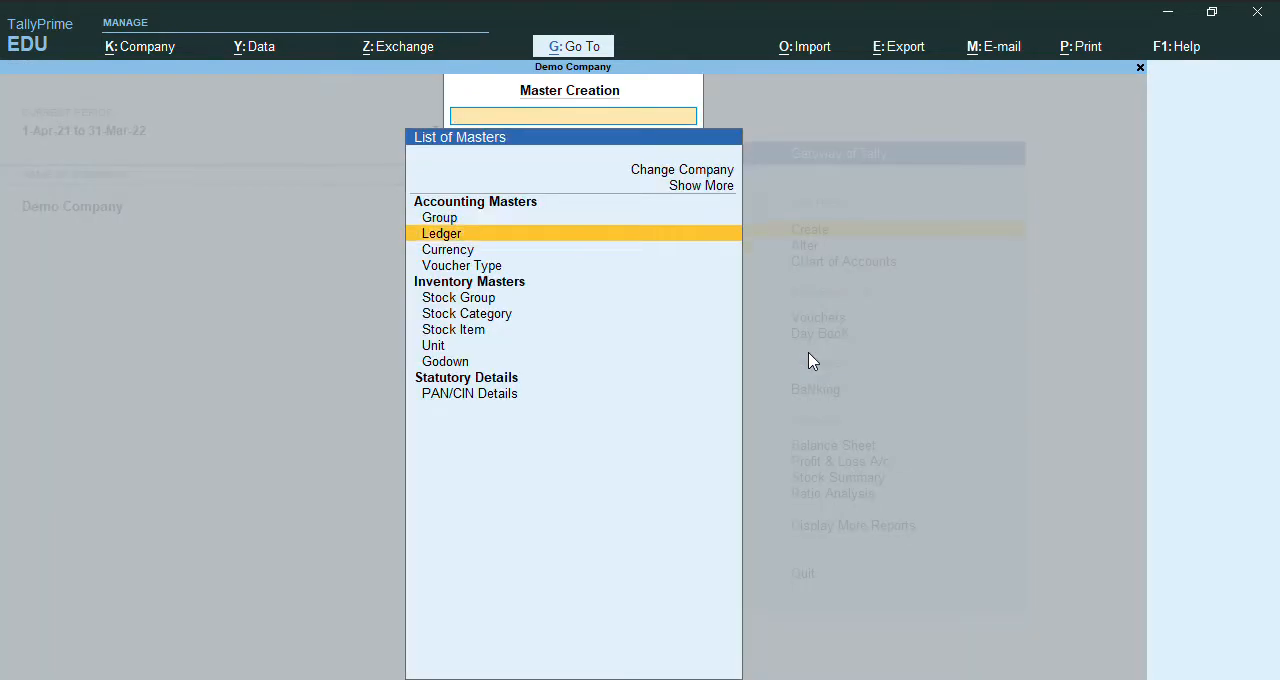
pyautogui.press('Return')
pyautogui.write('Cap')
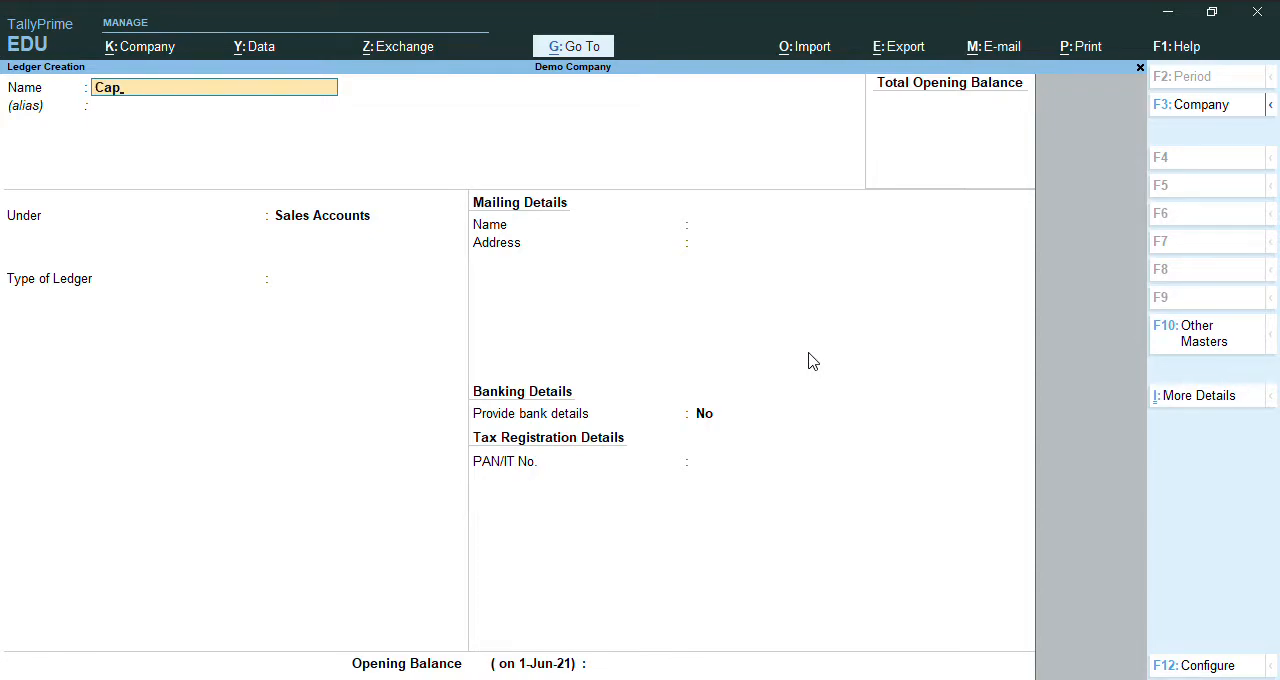
pyautogui.write('ital')
pyautogui.press('Return')
# Place the Capital ledger under Capital Account, save it without further details, and return to the Gateway of Tally.
pyautogui.press('Return')
pyautogui.write('Ca')
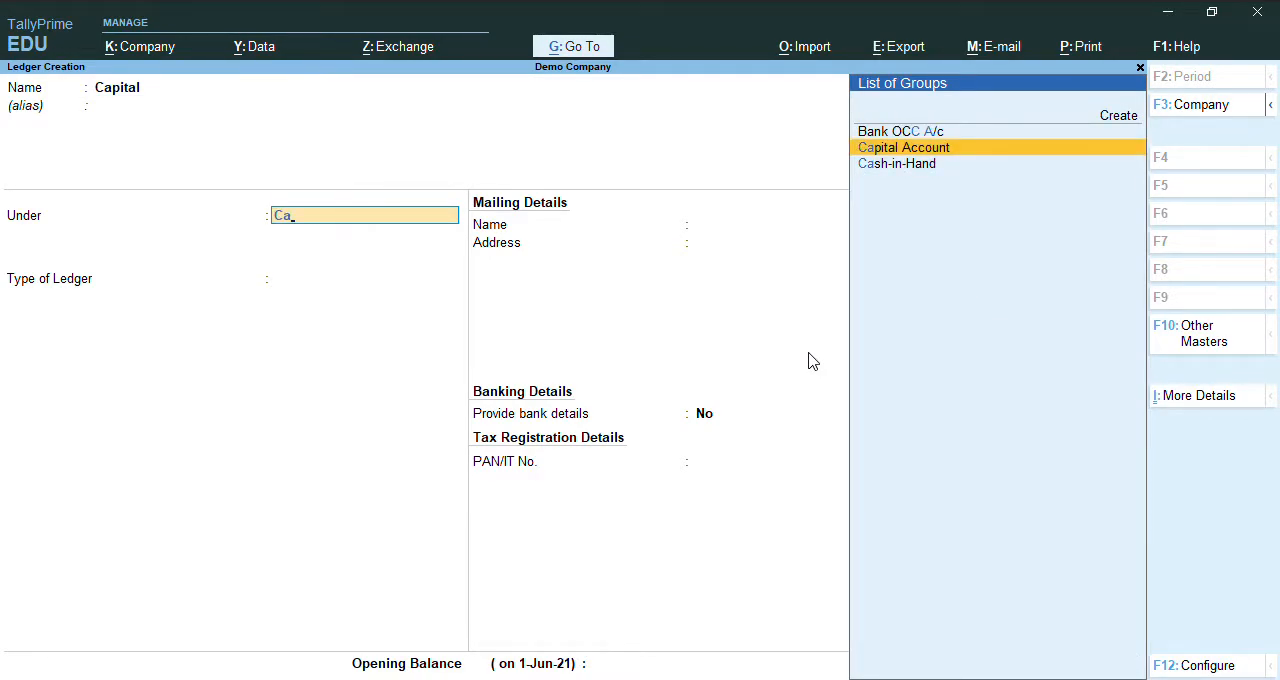
pyautogui.press('Return')
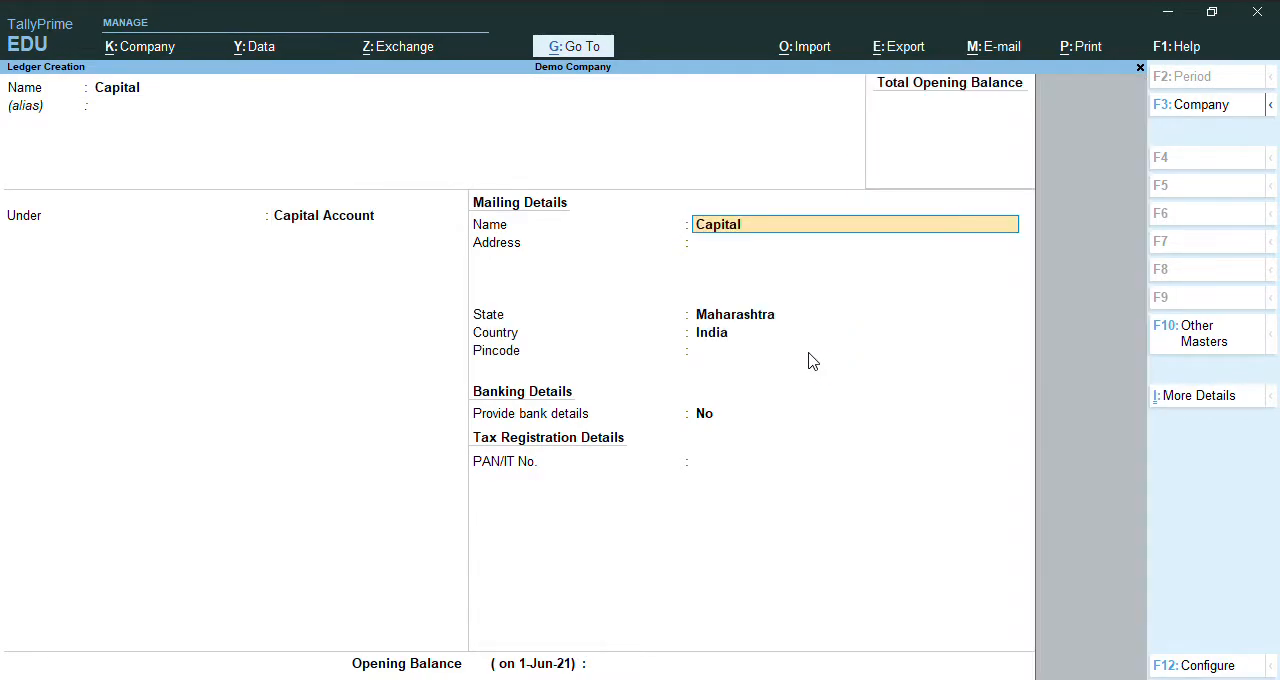
pyautogui.press('Return')
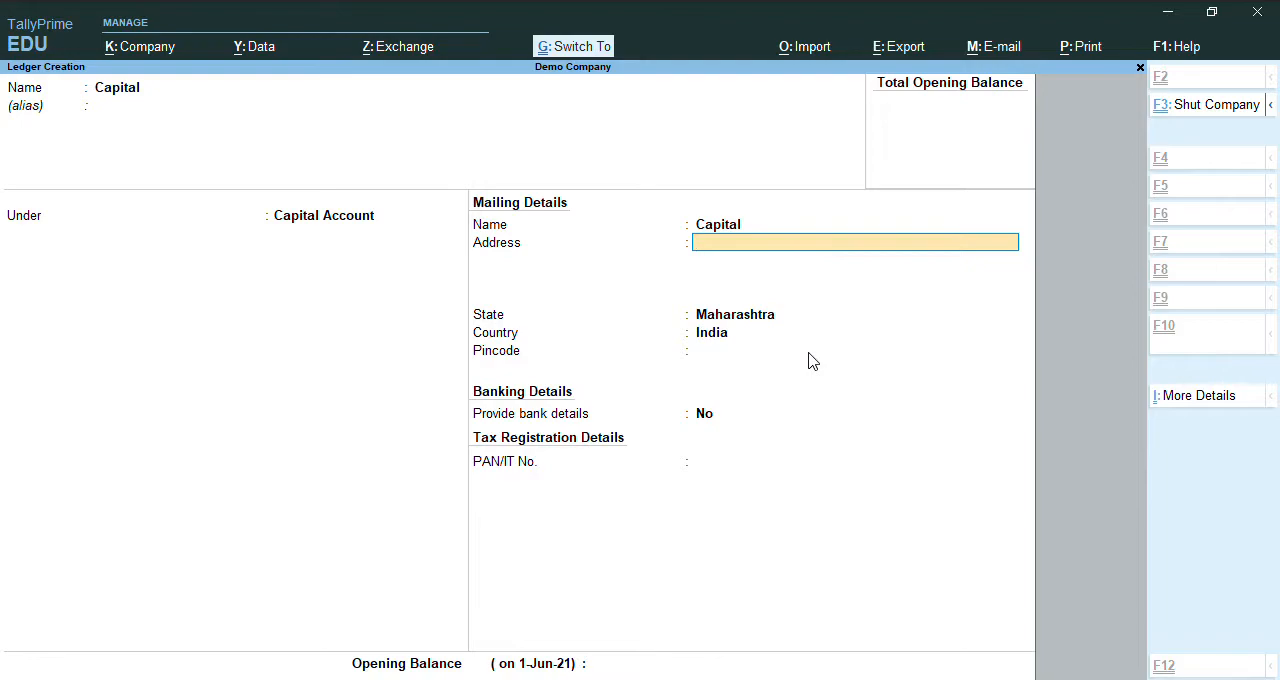
pyautogui.hotkey('ctrl', 'a')
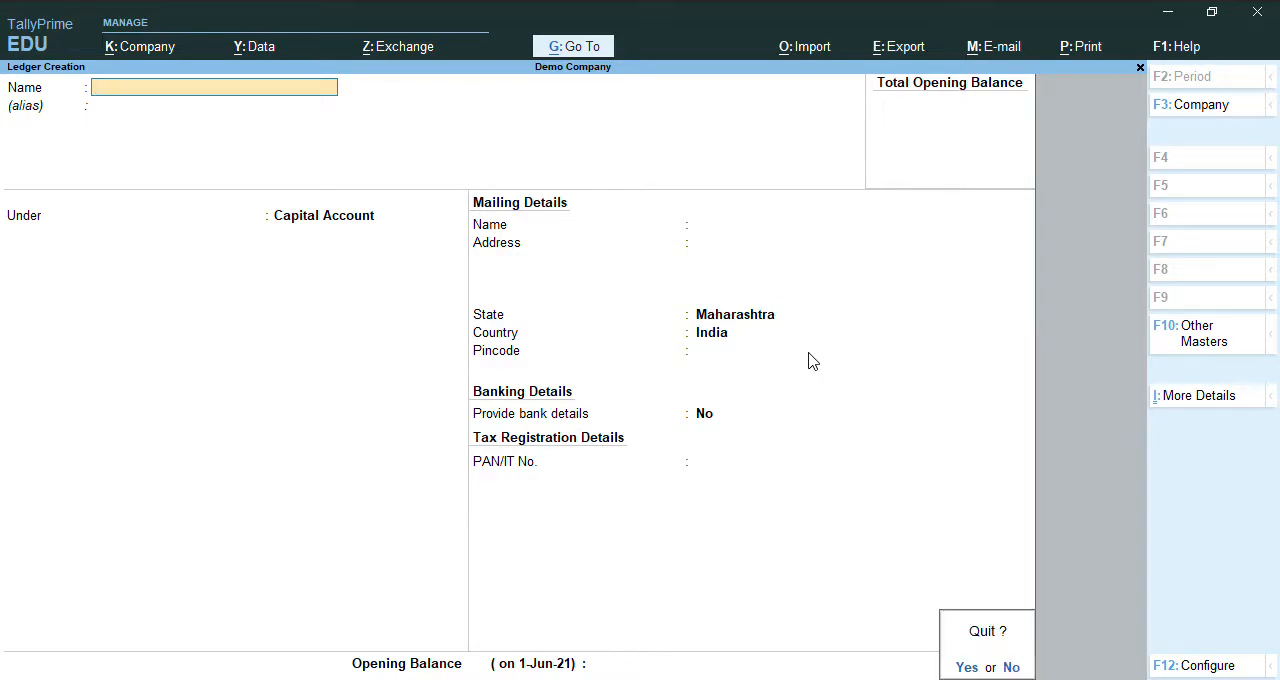
pyautogui.press('Escape')
pyautogui.press('Escape')
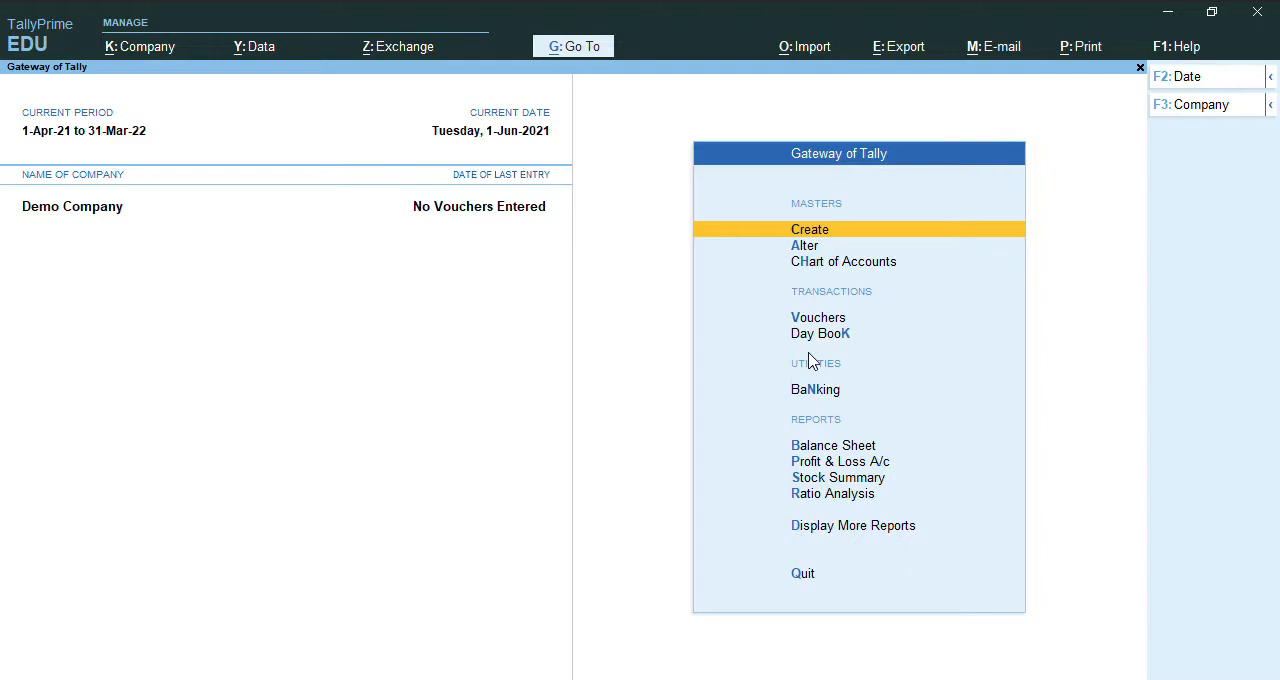
# Review the company's existing ledgers in the ledger alteration list, from Capital through Sales.
pyautogui.press('Down')
pyautogui.press('Return')
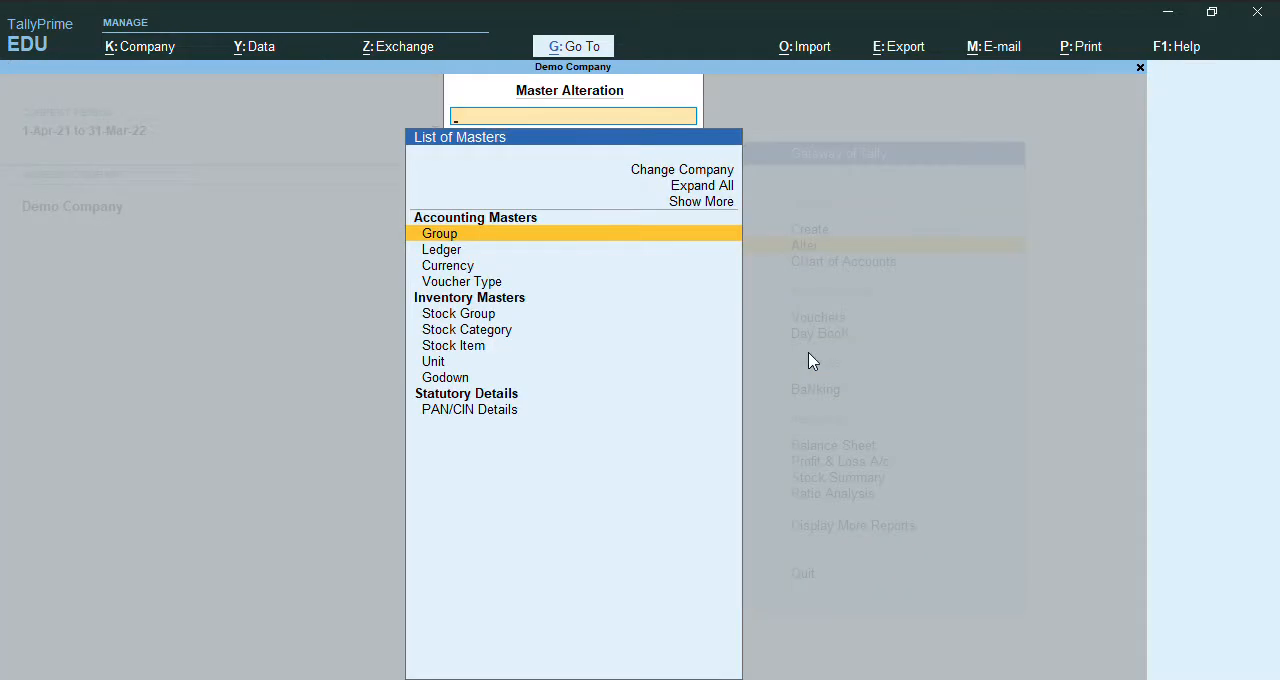
pyautogui.press('Down')
pyautogui.press('Return')
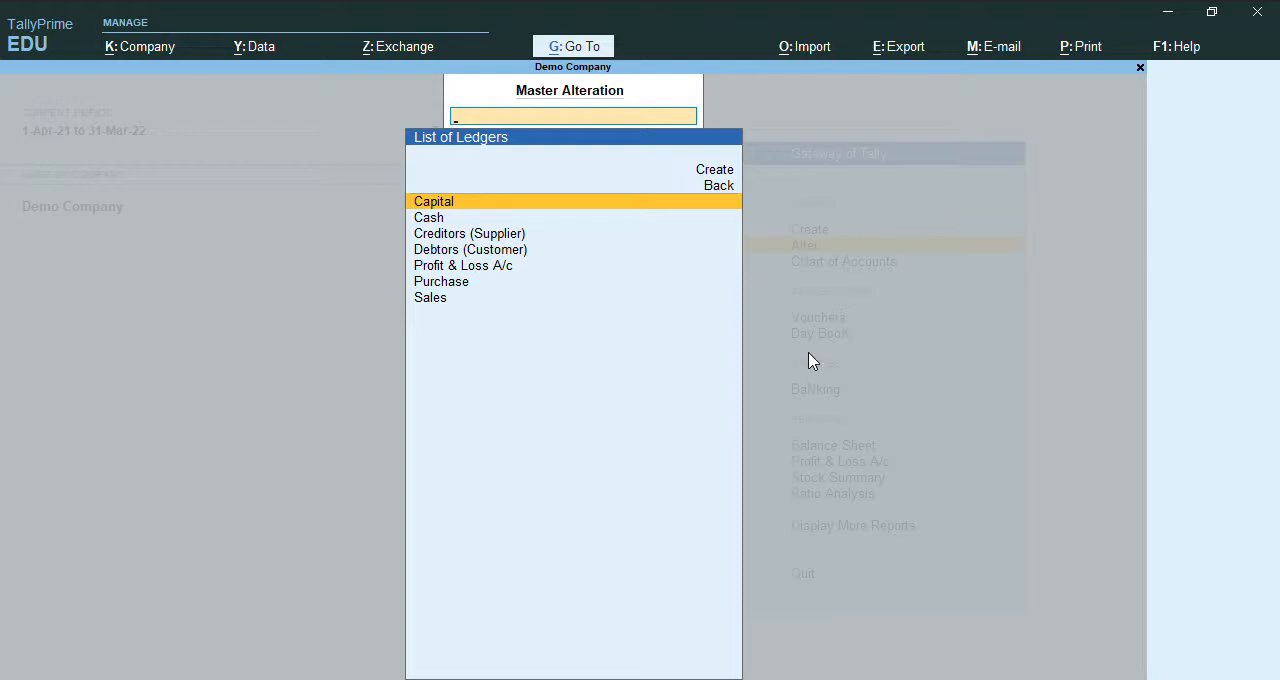
pyautogui.press('Down')
pyautogui.press('Down')
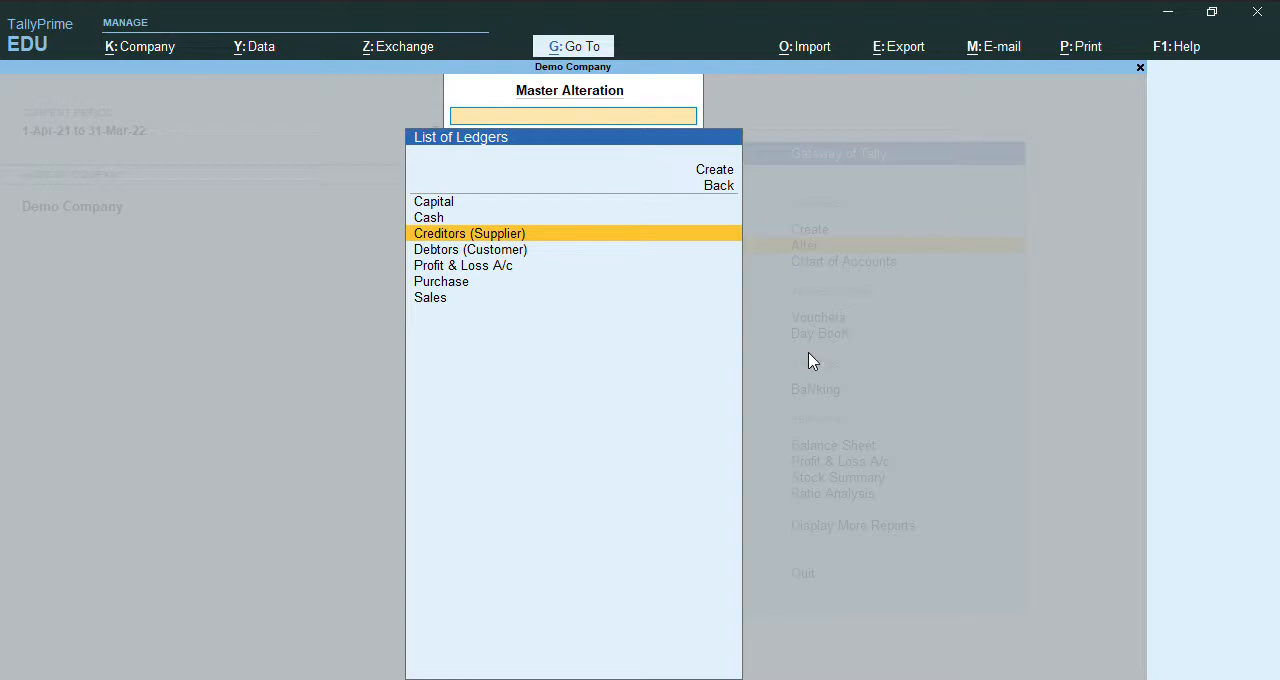
pyautogui.press('Down')
pyautogui.press('Down')
pyautogui.press('Down')
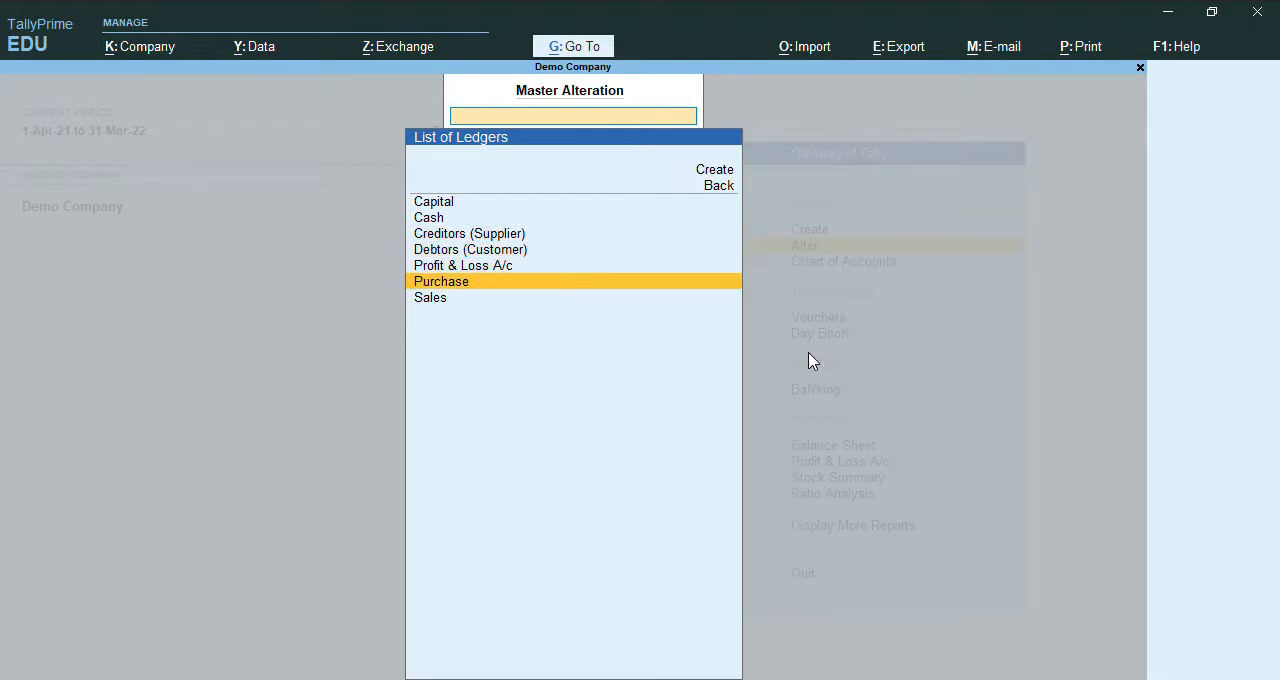
pyautogui.press('Down')
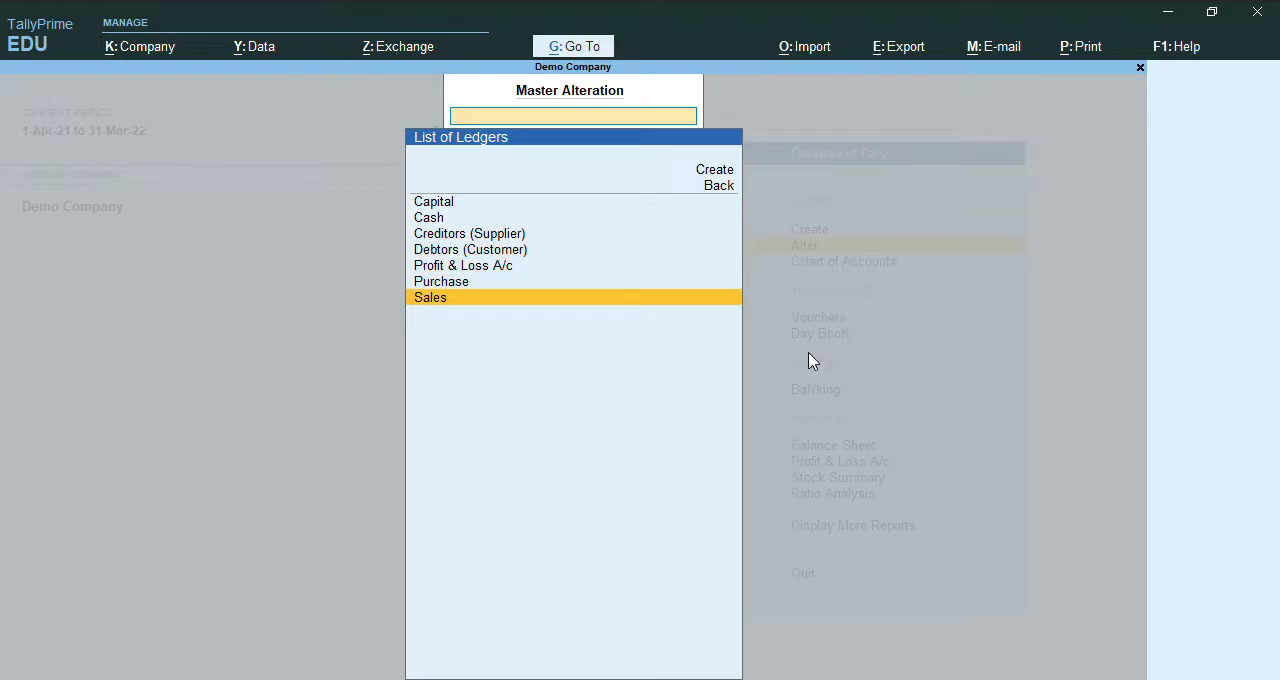
pyautogui.press('Escape')
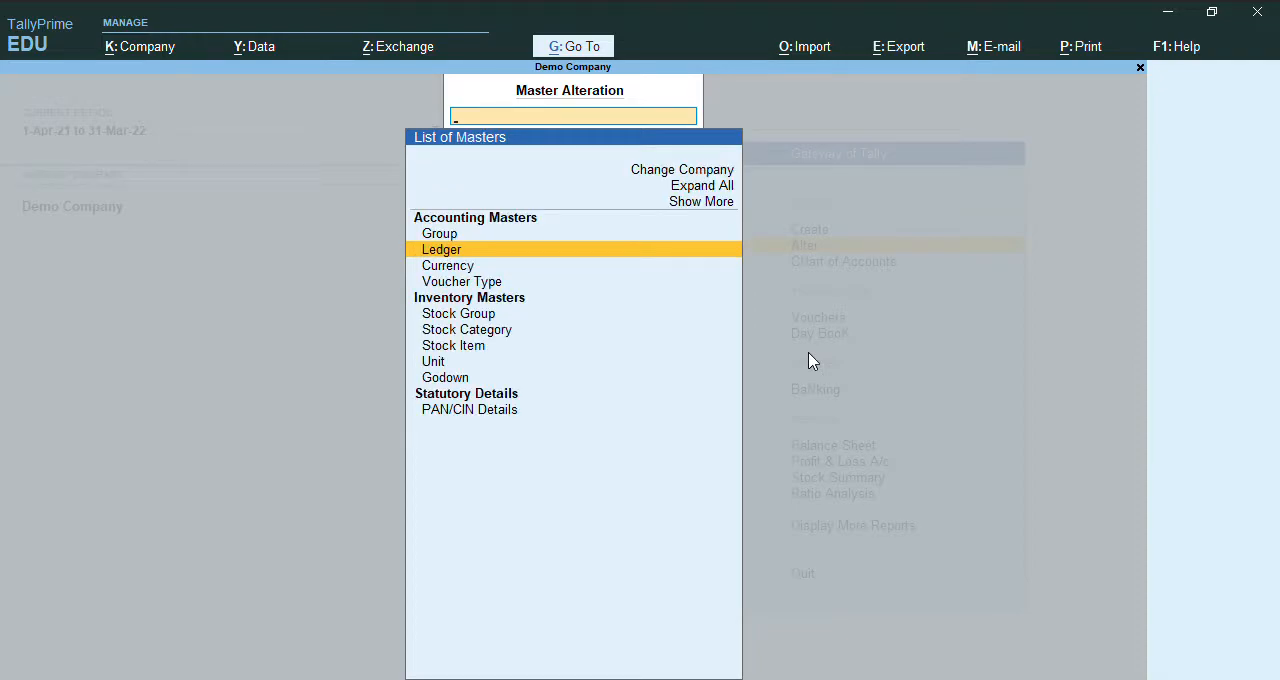
# From the stock item alteration list, start creating a new stock item.
pyautogui.press('Down')
pyautogui.press('Down')
pyautogui.press('Down')
pyautogui.press('Down')
pyautogui.press('Down')
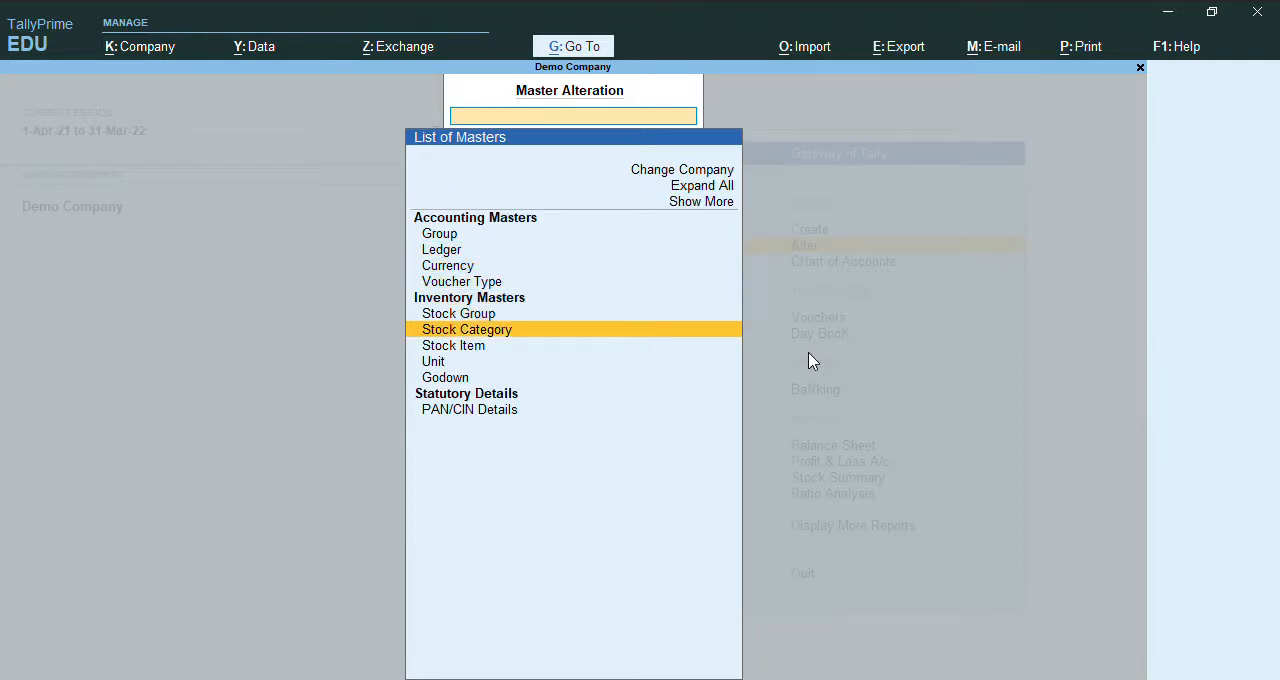
pyautogui.press('Return')
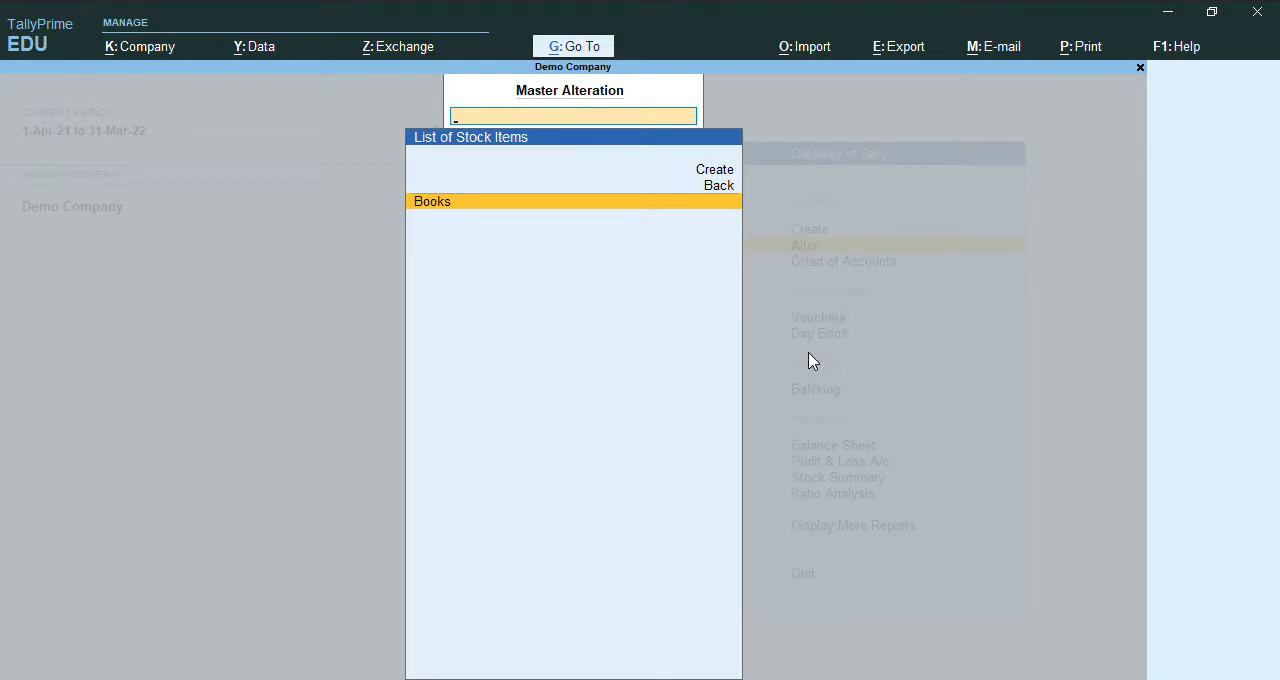
pyautogui.press('Up')
pyautogui.press('Up')
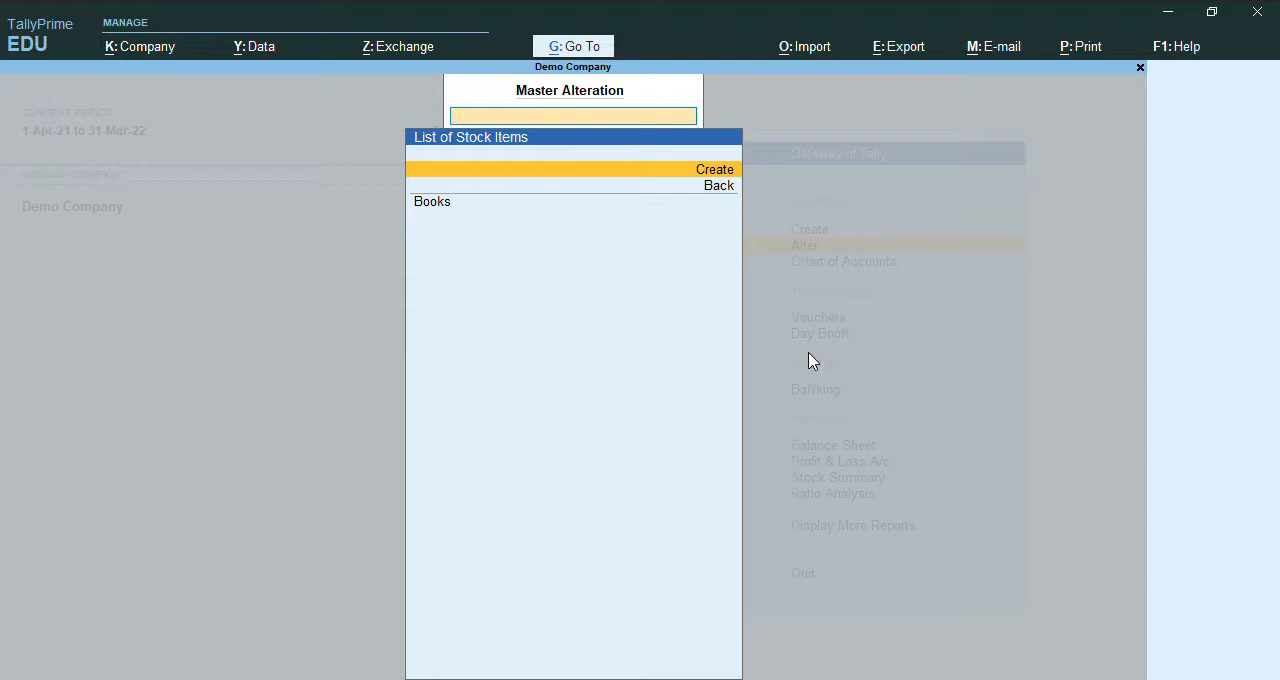
pyautogui.press('Return')
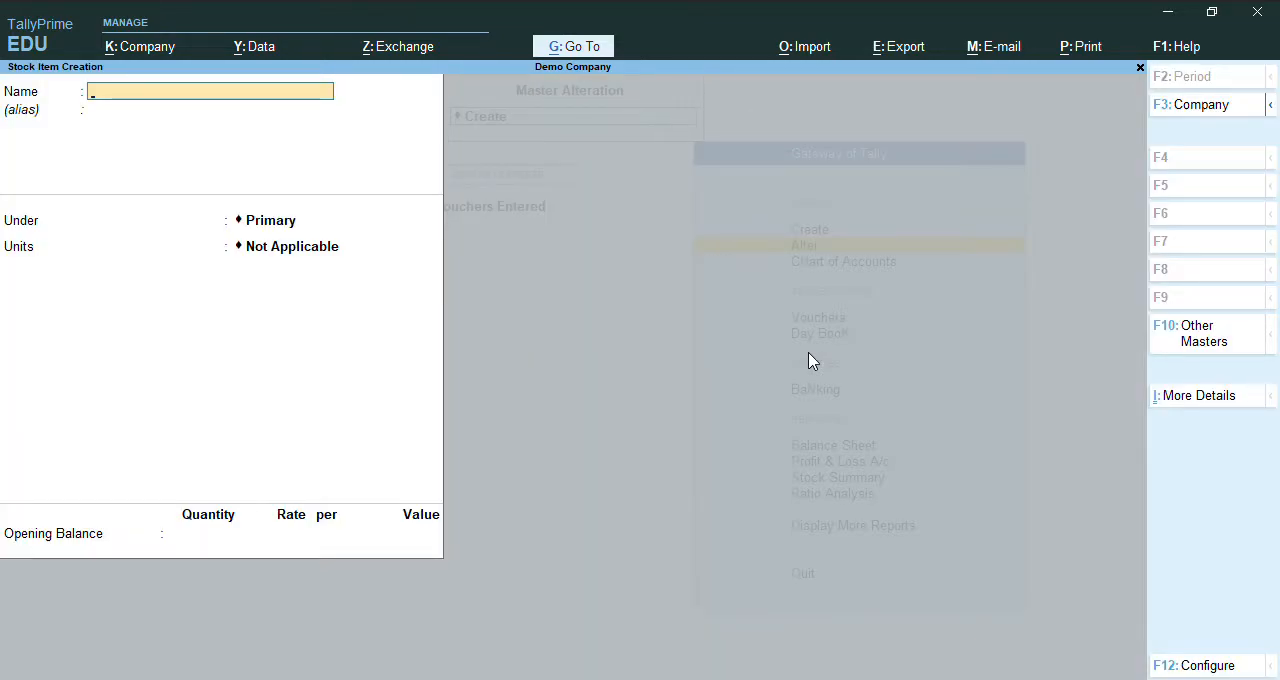
# Create the stock item "Pens" under Primary with units nos and a blank opening balance, and return to the Gateway of Tally.
pyautogui.write('Pens')
pyautogui.press('Return')
pyautogui.press('Return')
pyautogui.press('Return')
pyautogui.press('Down')
pyautogui.press('Return')
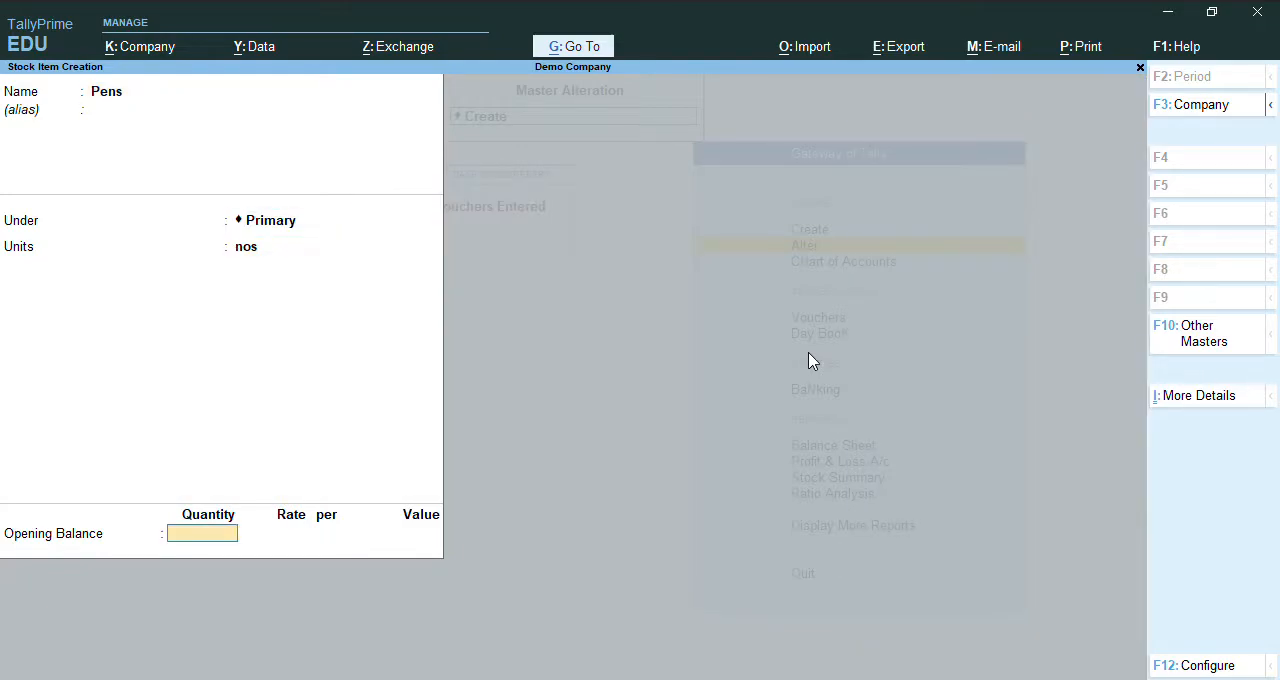
pyautogui.press('Return')
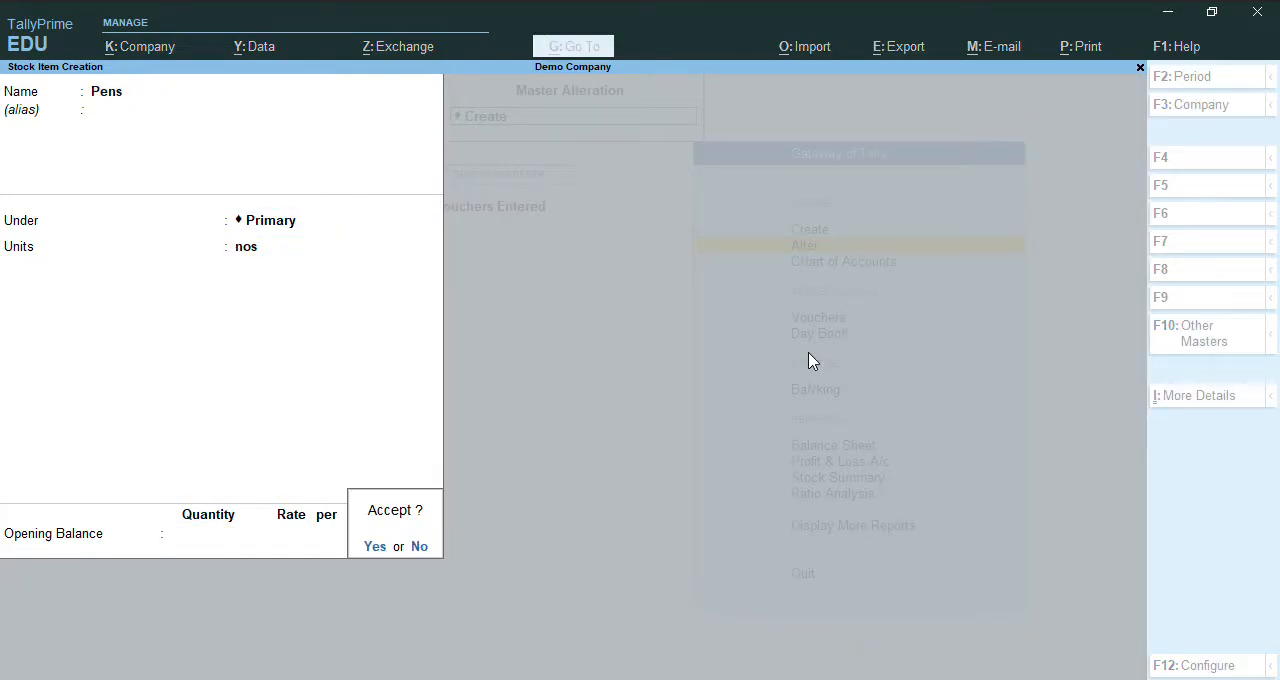
pyautogui.press('Return')
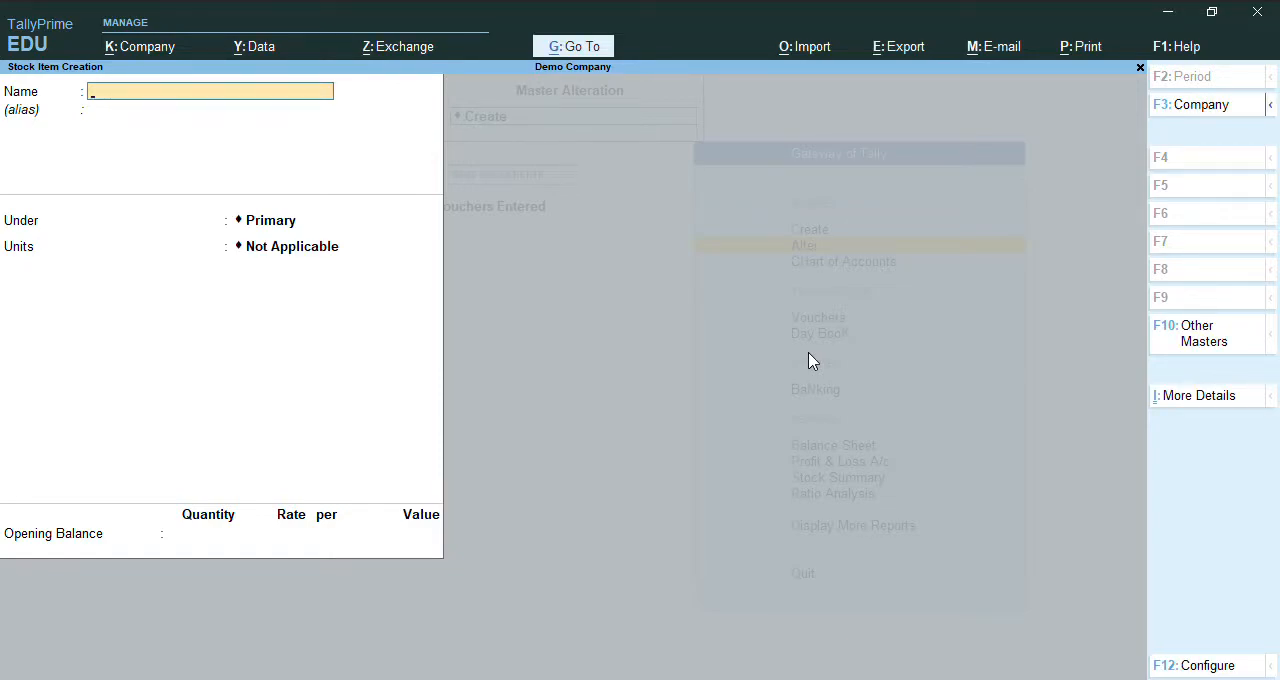
pyautogui.press('Escape')
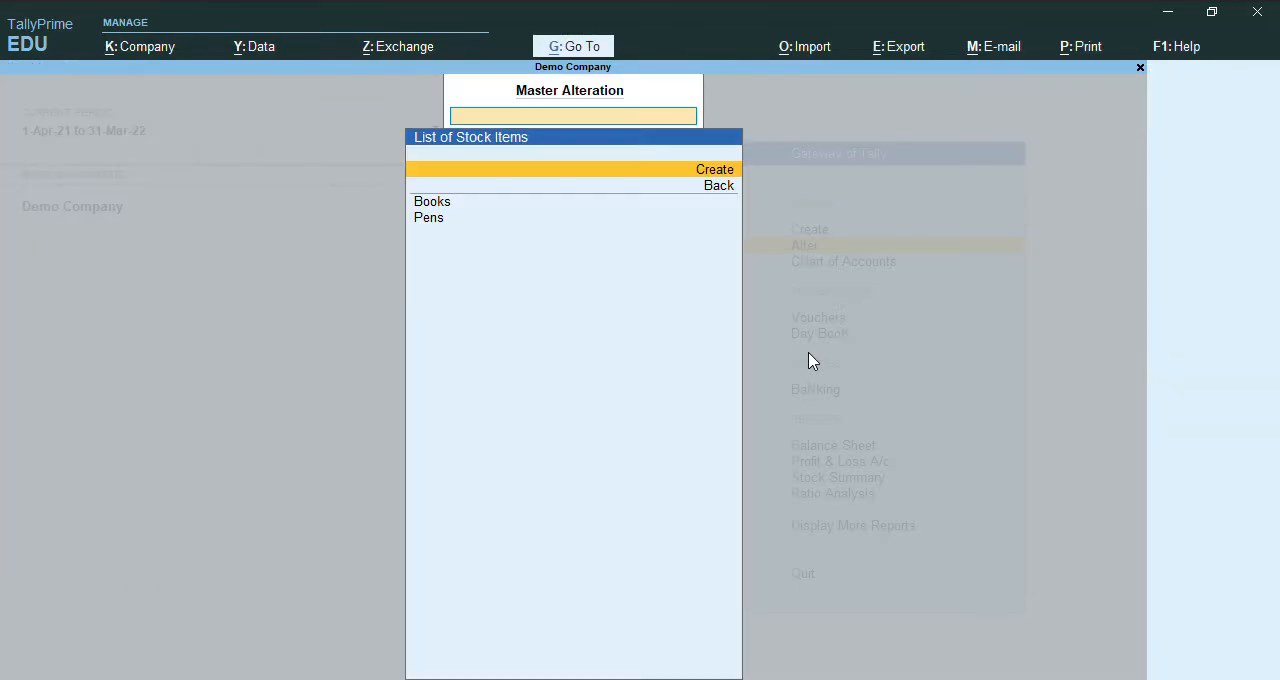
pyautogui.press('Escape')
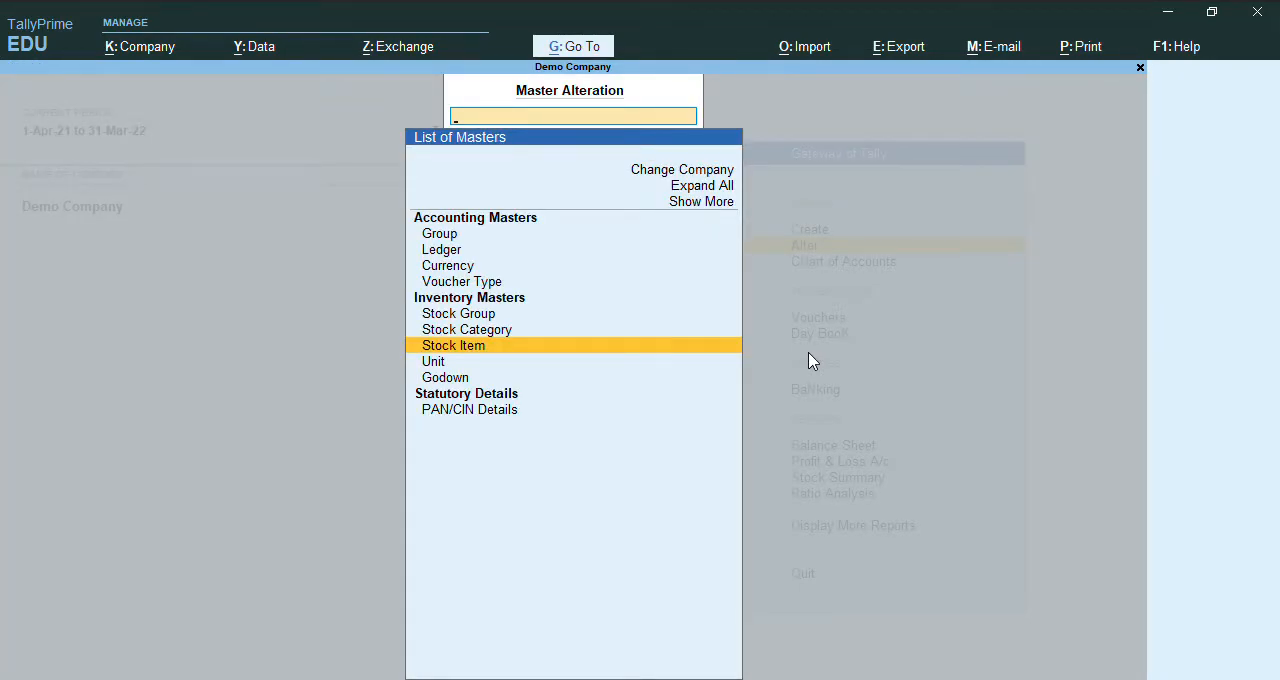
pyautogui.press('Escape')
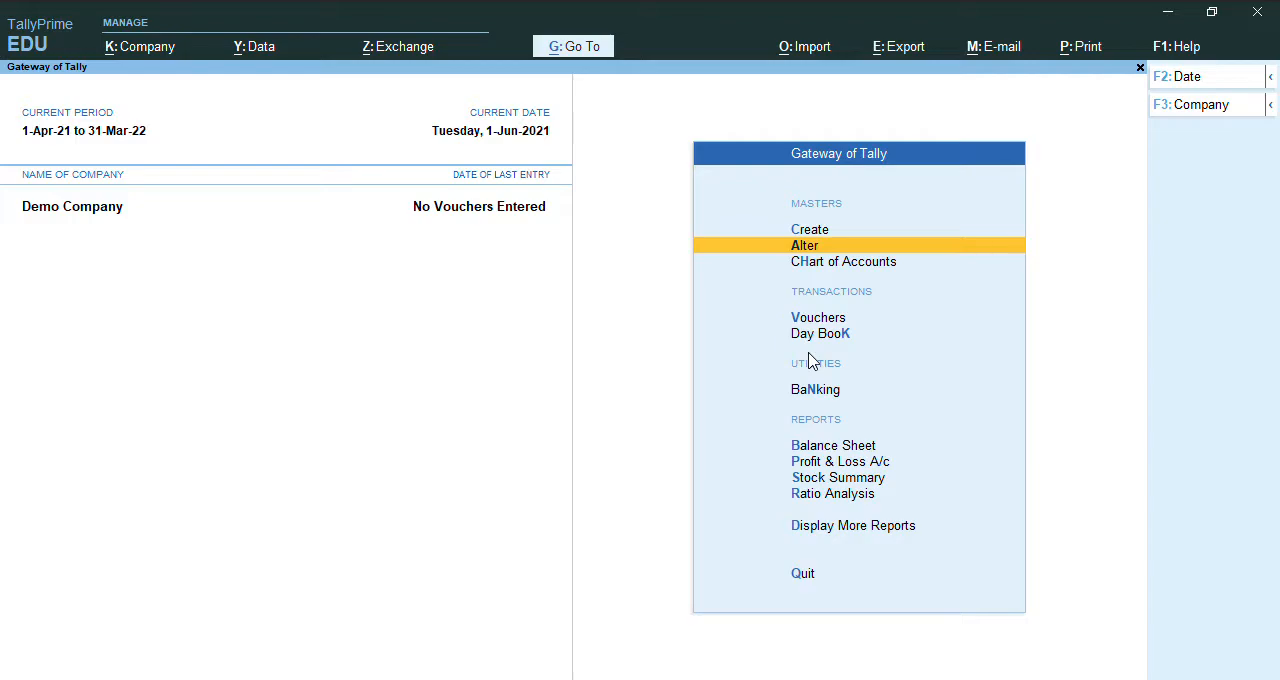
# From the chart of accounts' stock item list, start creating multiple stock items under All Items.
pyautogui.press('Down')
pyautogui.press('Return')
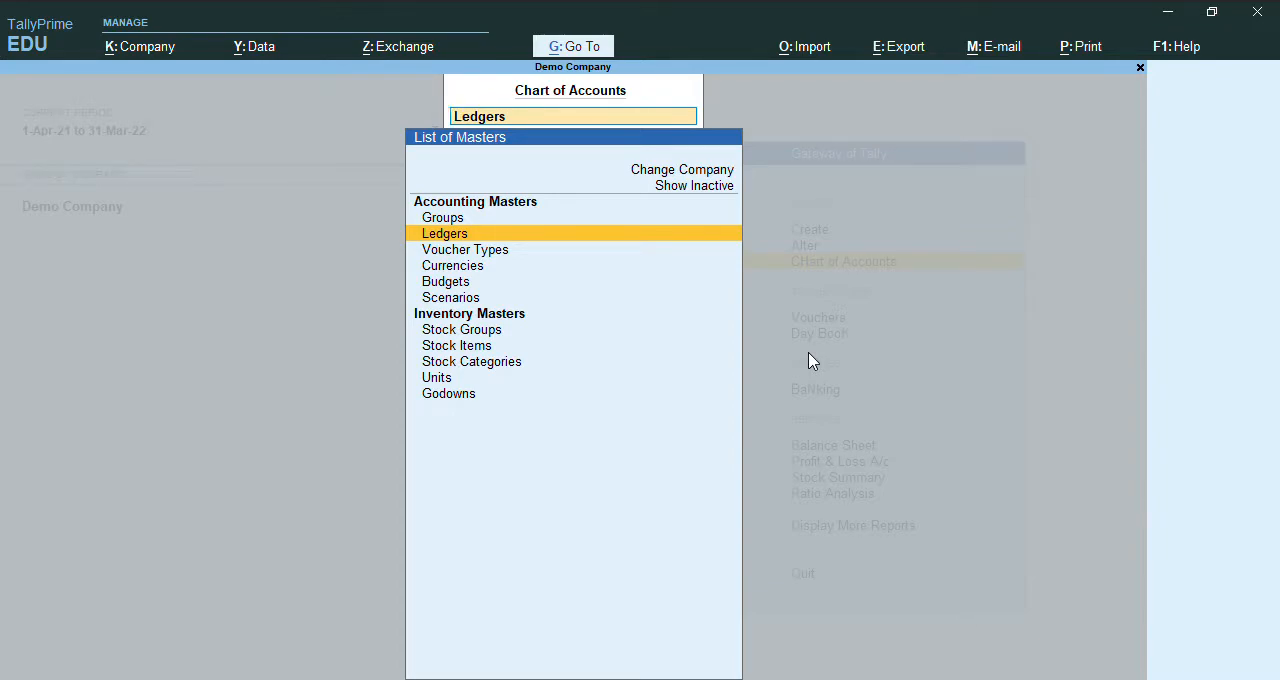
pyautogui.press('Down')
pyautogui.press('Down')
pyautogui.press('Down')
pyautogui.press('Down')
pyautogui.press('Down')
pyautogui.press('Down')
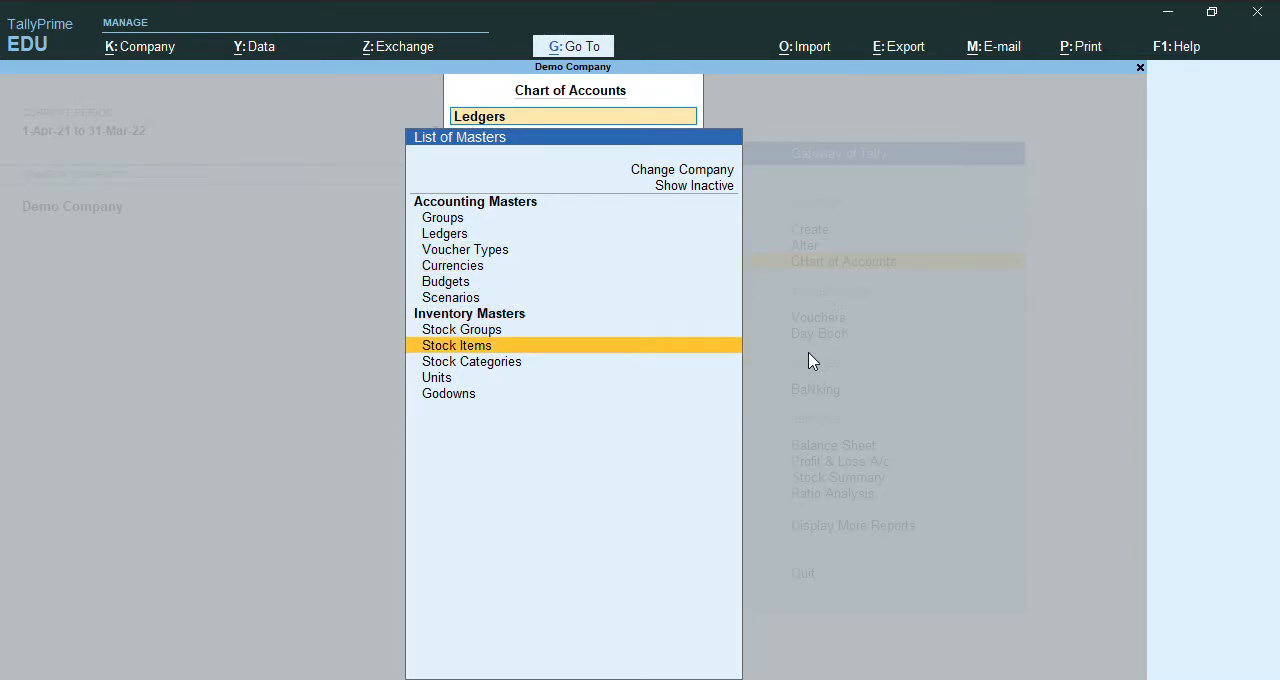
pyautogui.press('Return')
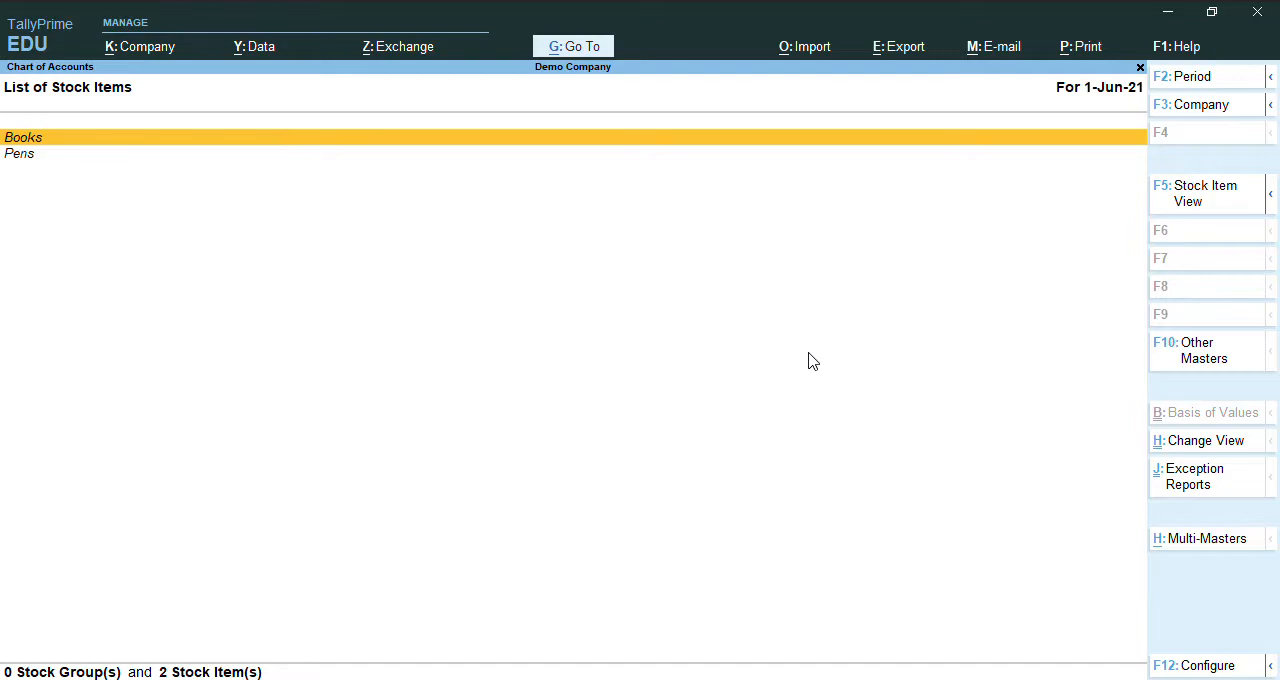
pyautogui.hotkey('alt', 'h')
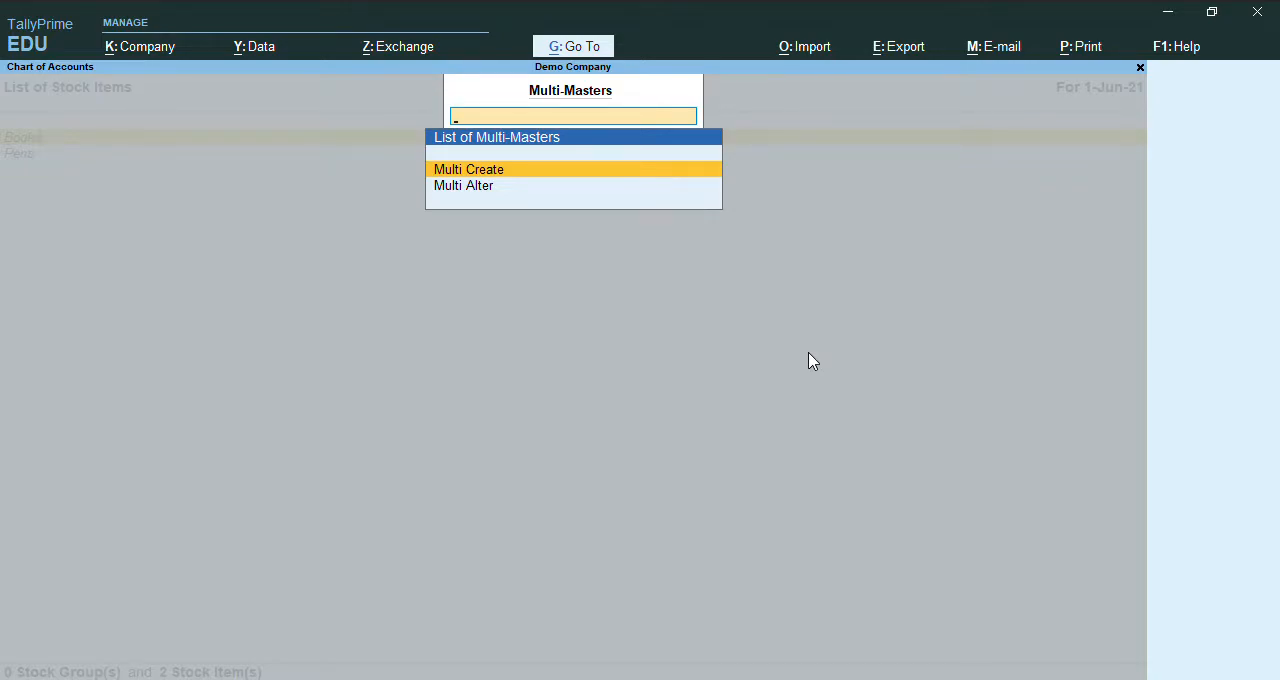
pyautogui.press('Return')
# Enter the stock item "Pencil" under Primary with units nos, leaving the opening quantity blank.
pyautogui.press('Return')
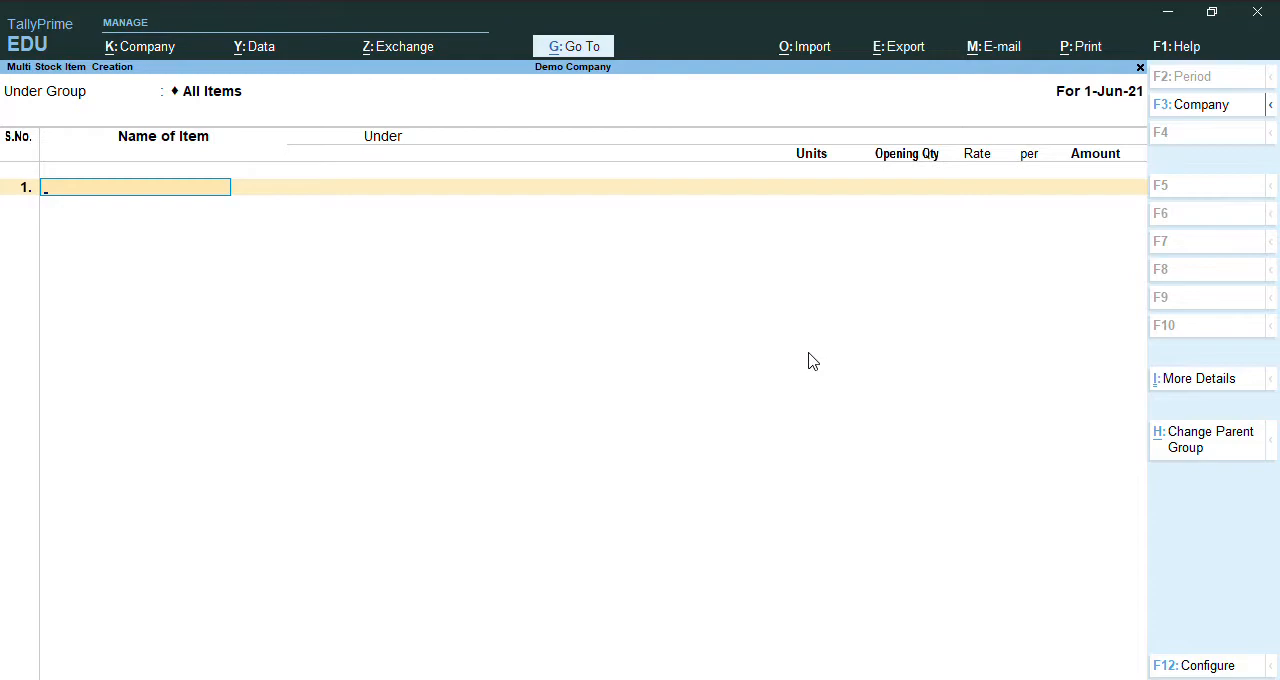
pyautogui.write('Pencil')
pyautogui.press('Return')
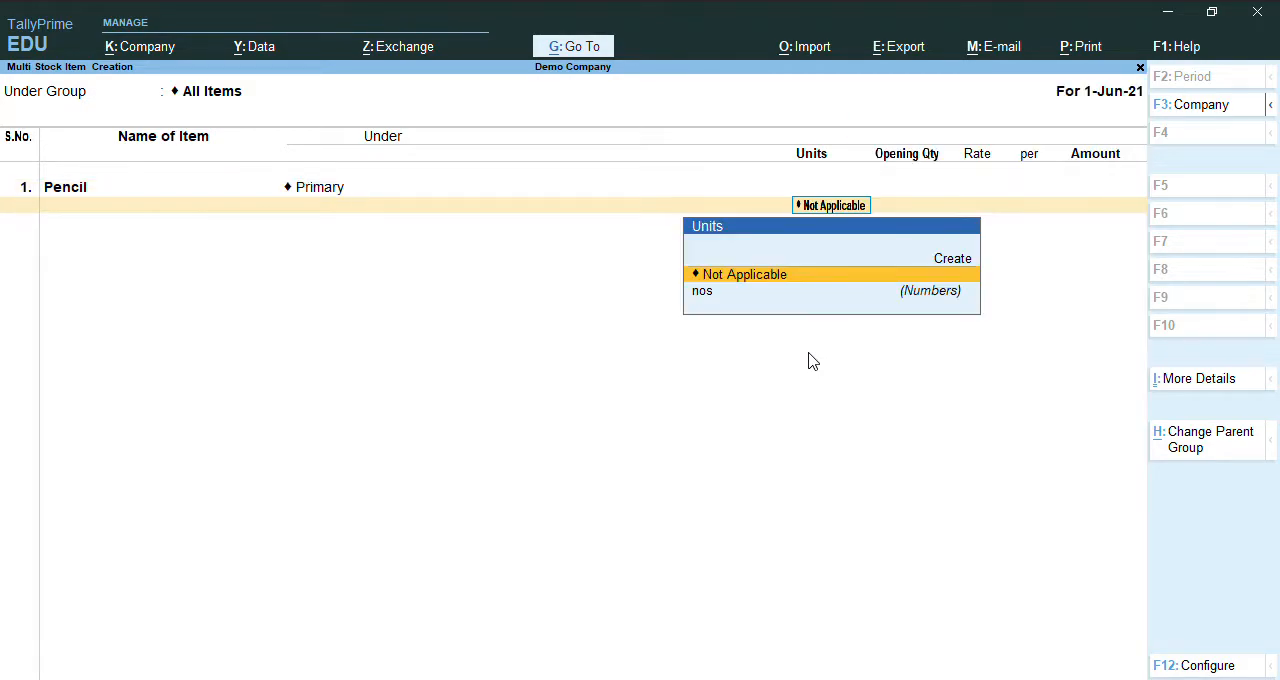
pyautogui.press('Down')
pyautogui.press('Return')
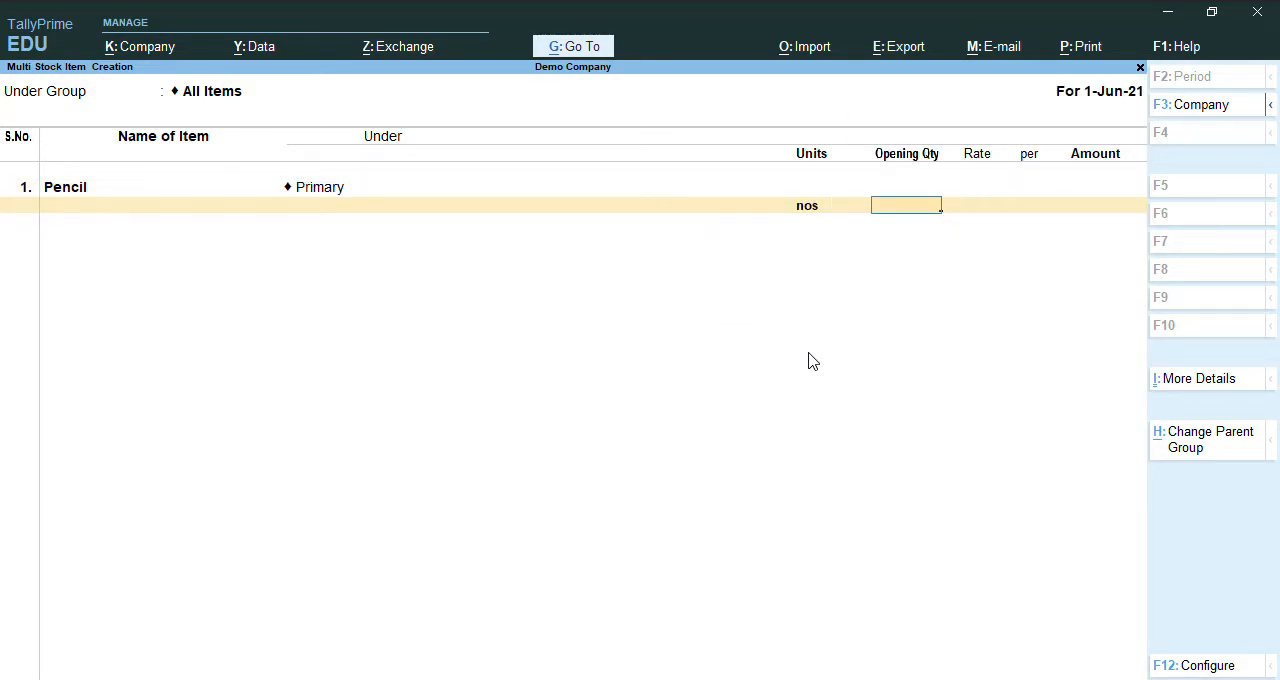
pyautogui.press('Return')
# Add the stock item "Eraser" under Primary with units nos and no opening quantity.
pyautogui.write('E')
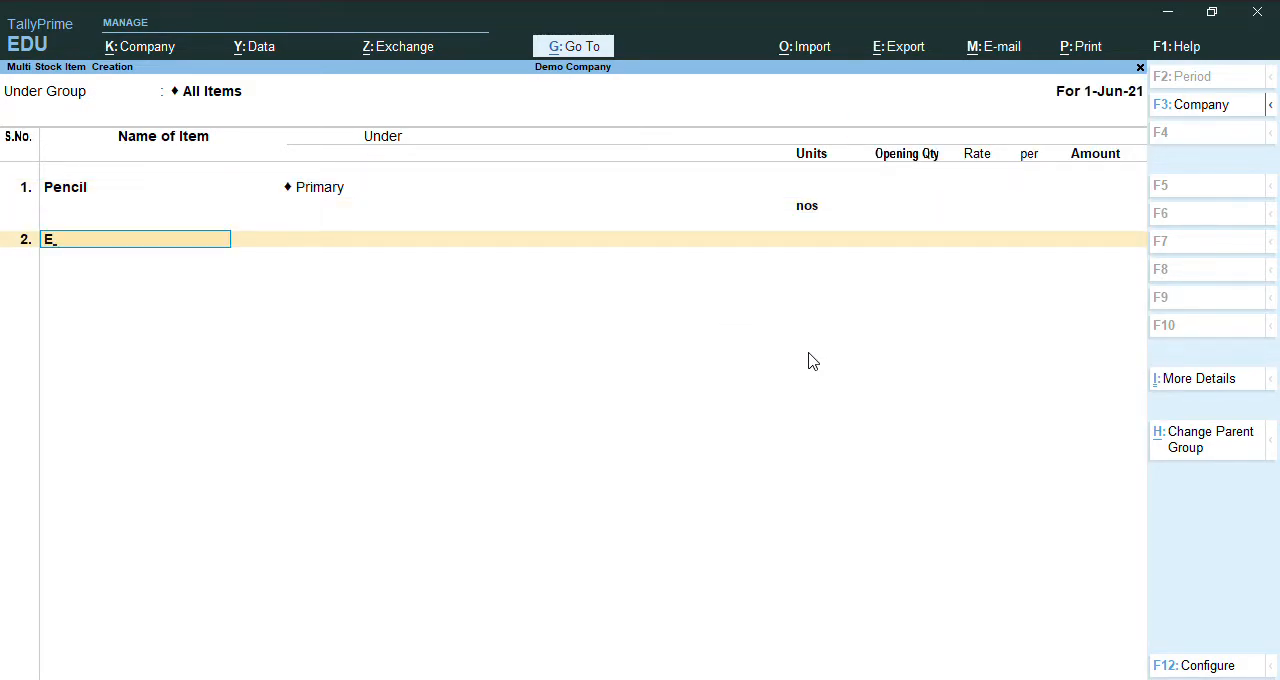
pyautogui.write('raser')
pyautogui.press('Return')
pyautogui.press('Return')
pyautogui.press('Down')
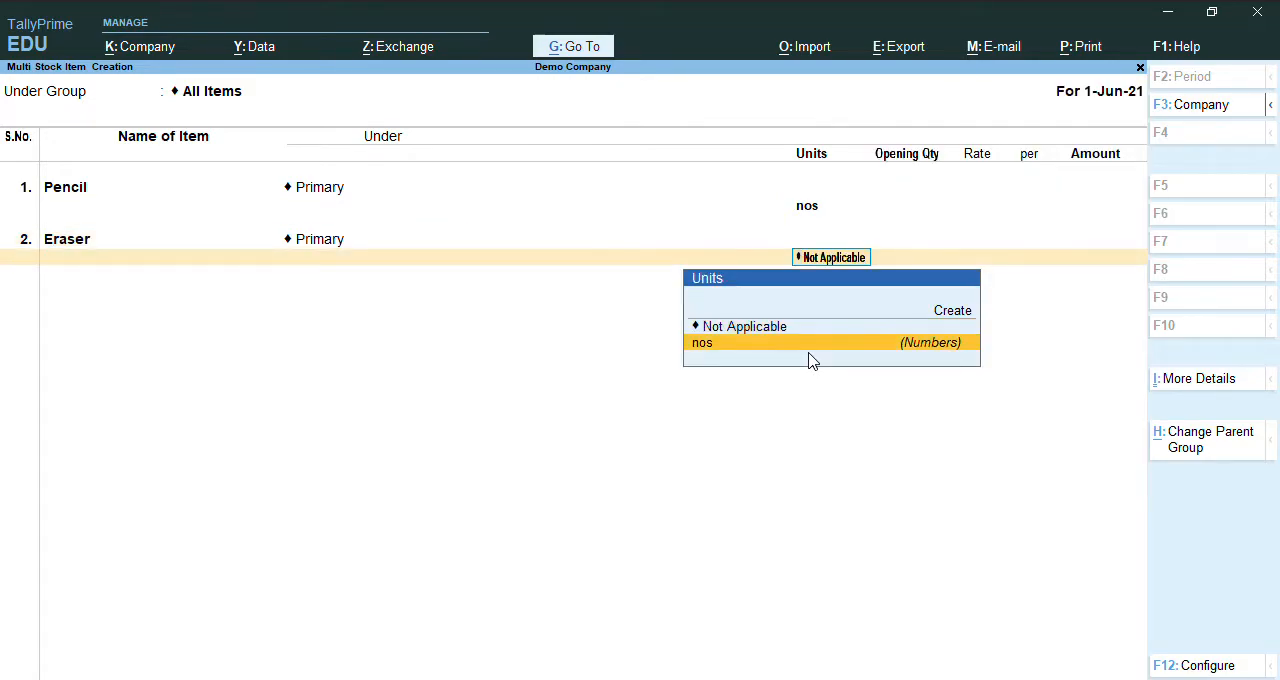
pyautogui.press('Return')
pyautogui.press('Return')
# Add a third stock item named "Sharpner" under Primary with units nos.
pyautogui.write('Sharp')
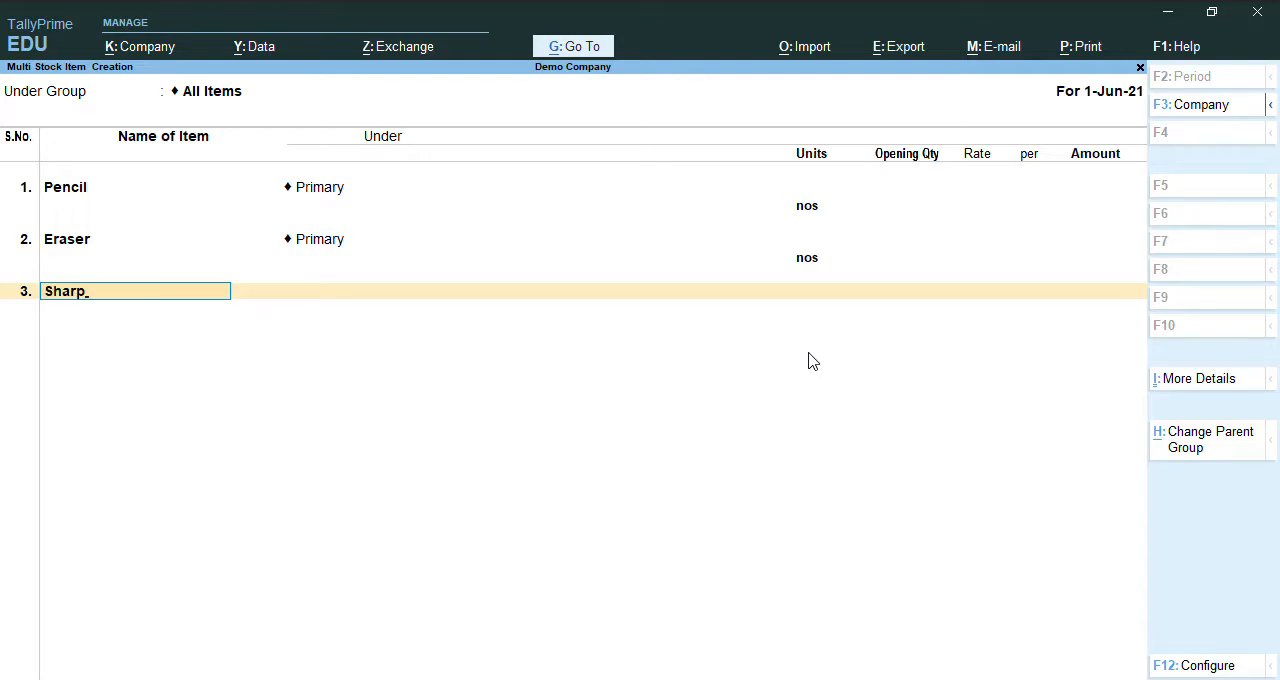
pyautogui.write('ner')
pyautogui.press('Return')
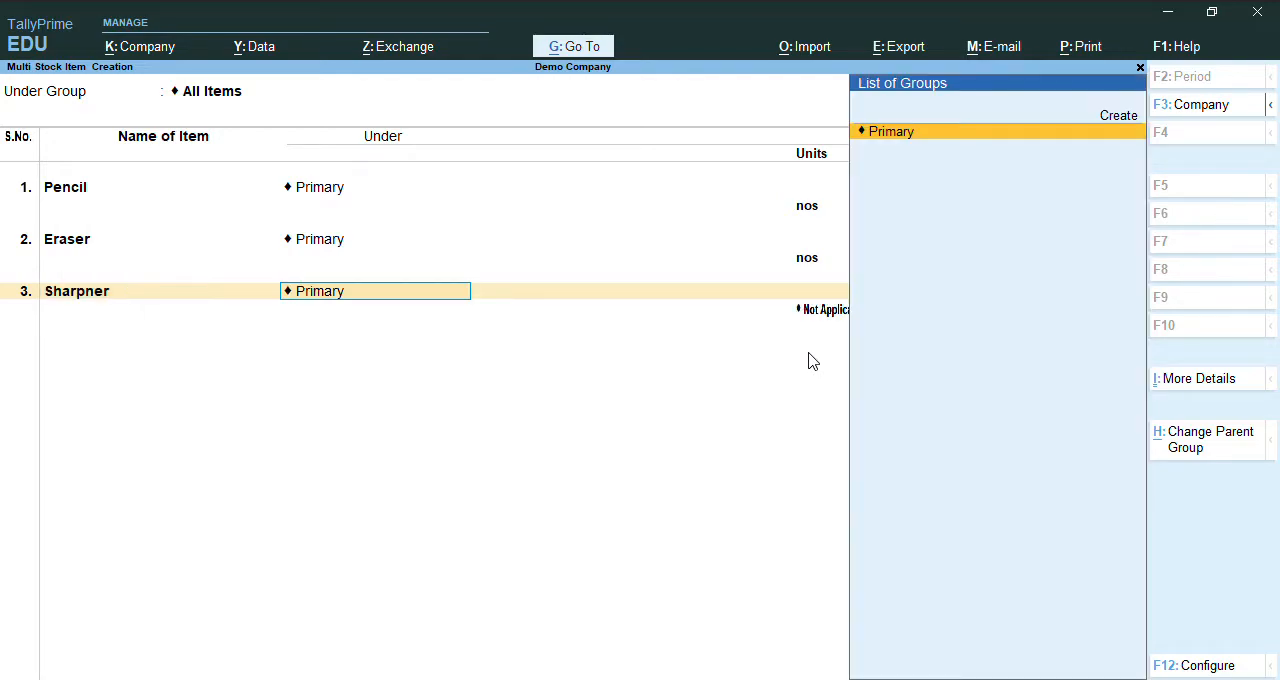
pyautogui.press('Return')
pyautogui.press('Down')
pyautogui.press('Return')
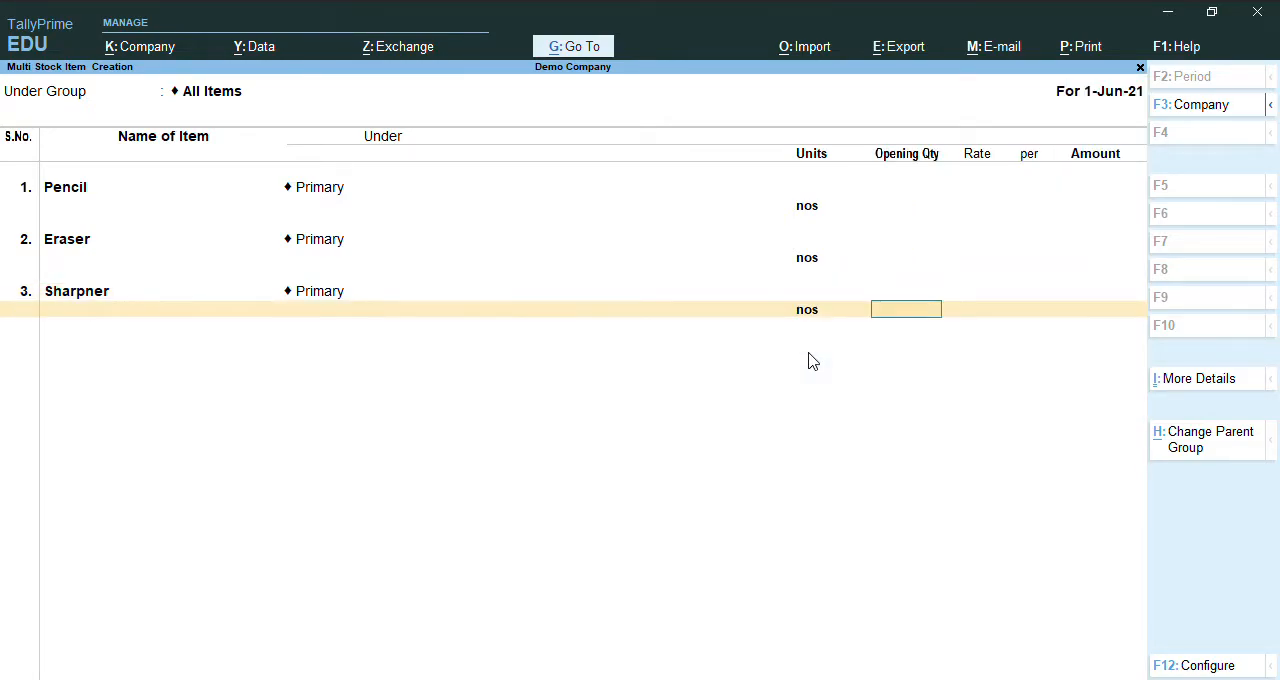
# Save the batch of new stock items and return to the Gateway of Tally.
pyautogui.press('alt')
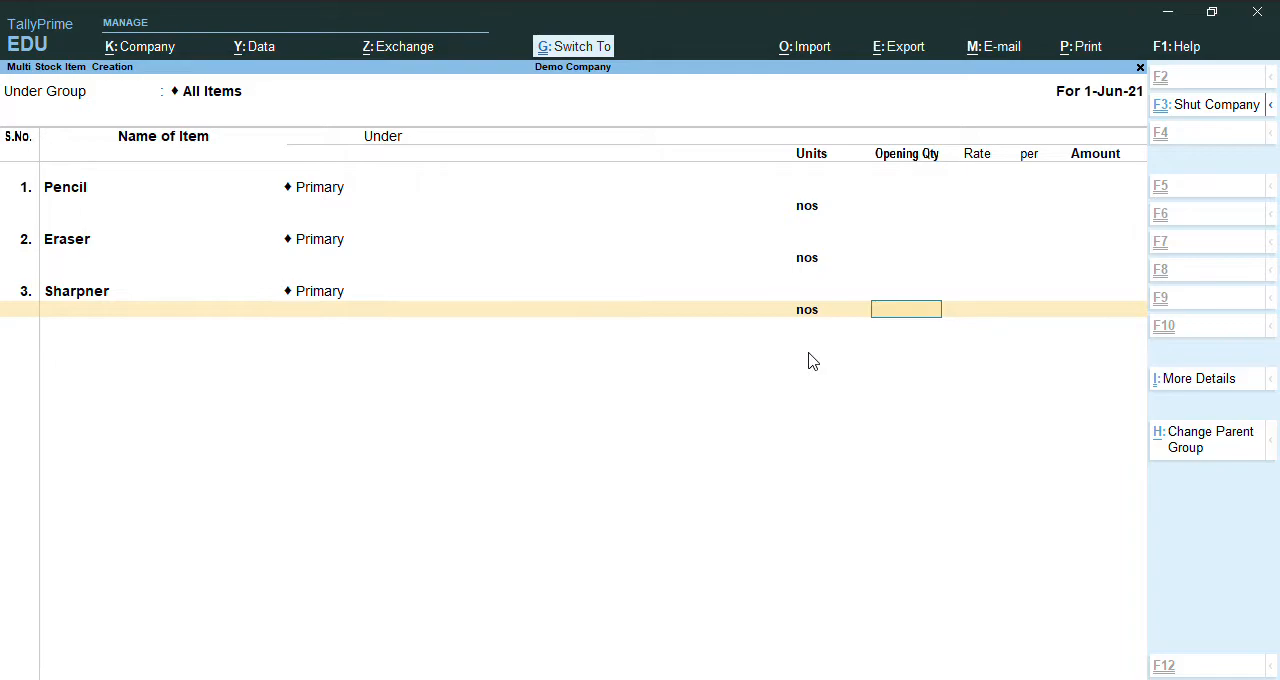
pyautogui.hotkey('ctrl', 'a')
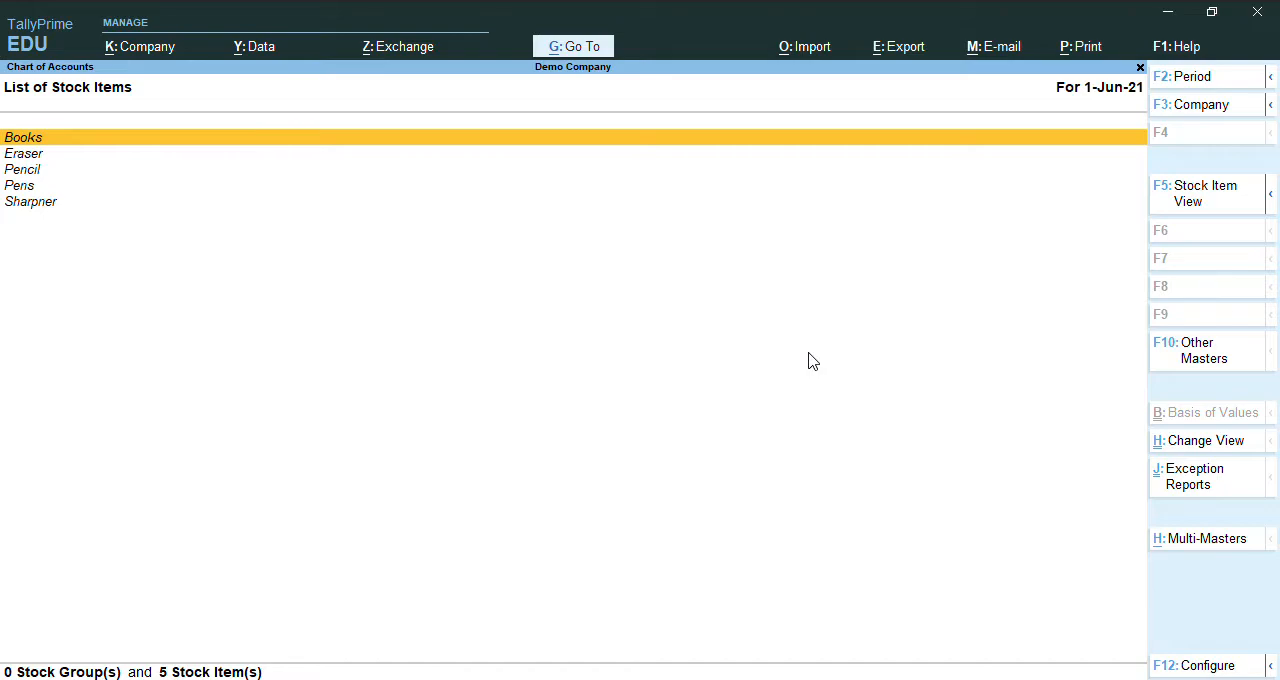
pyautogui.press('Escape')
pyautogui.press('Escape')
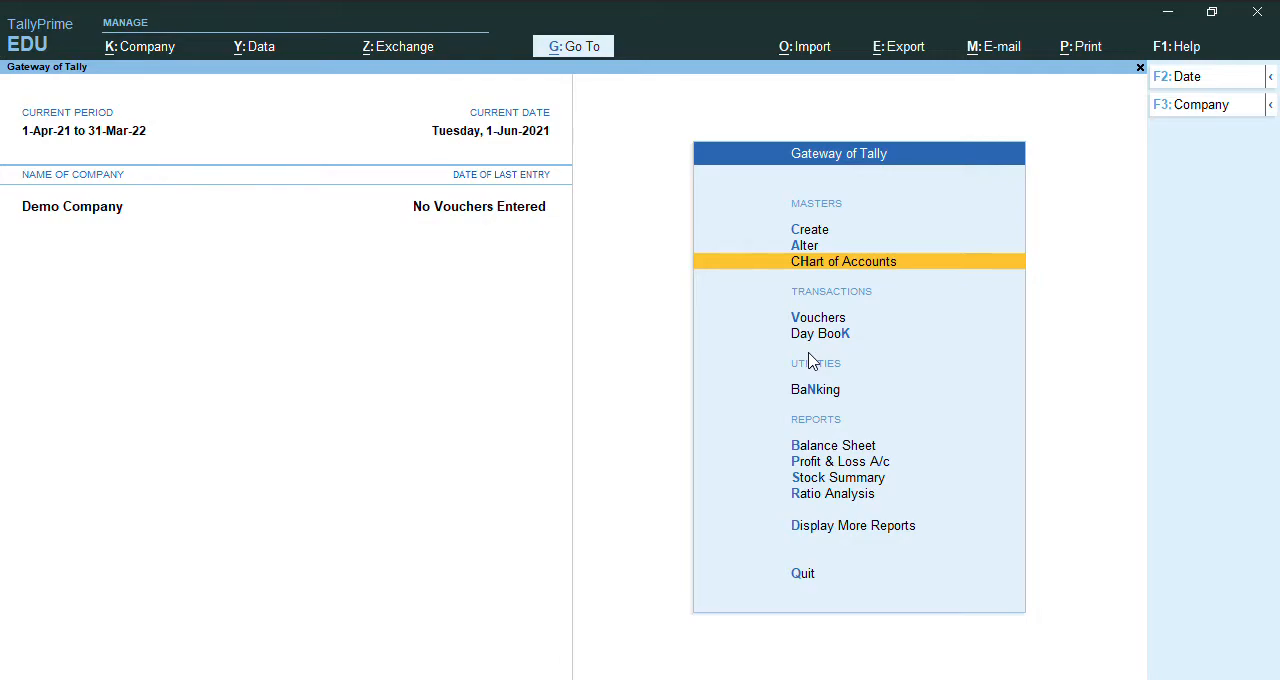
# Start a receipt voucher with Cash as the account and Capital as the particulars ledger.
pyautogui.click(823, 368)
pyautogui.press('v')
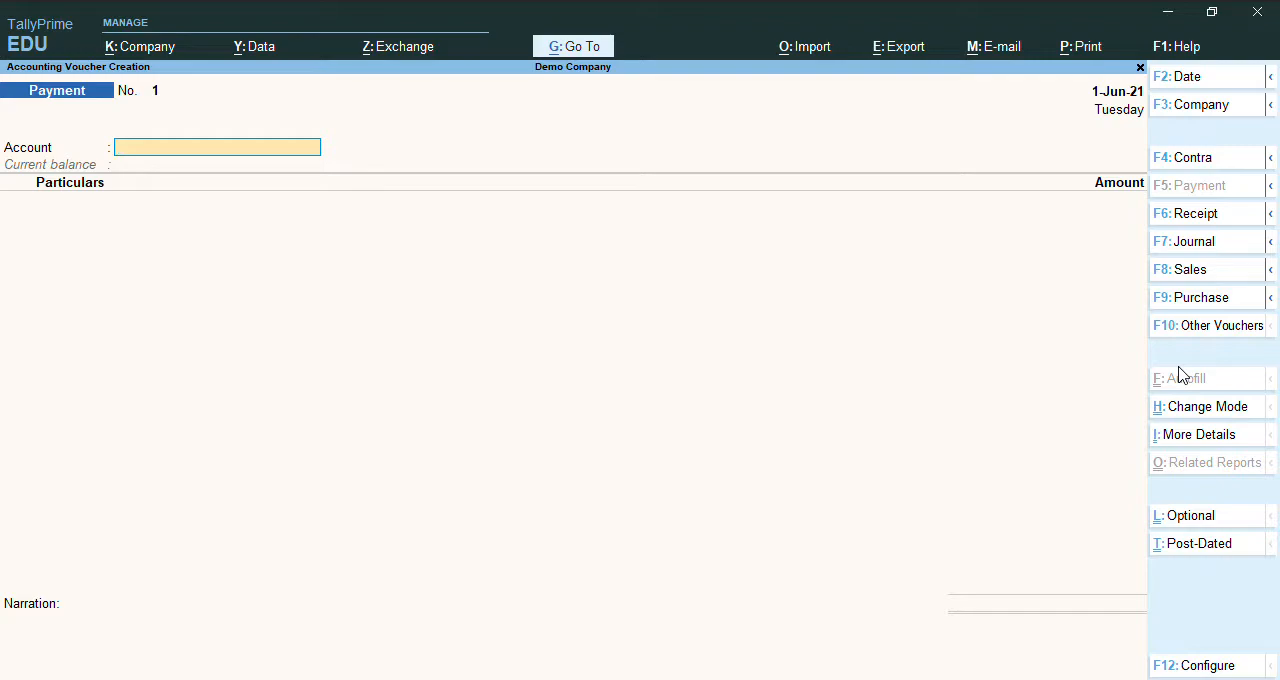
pyautogui.press('F6')
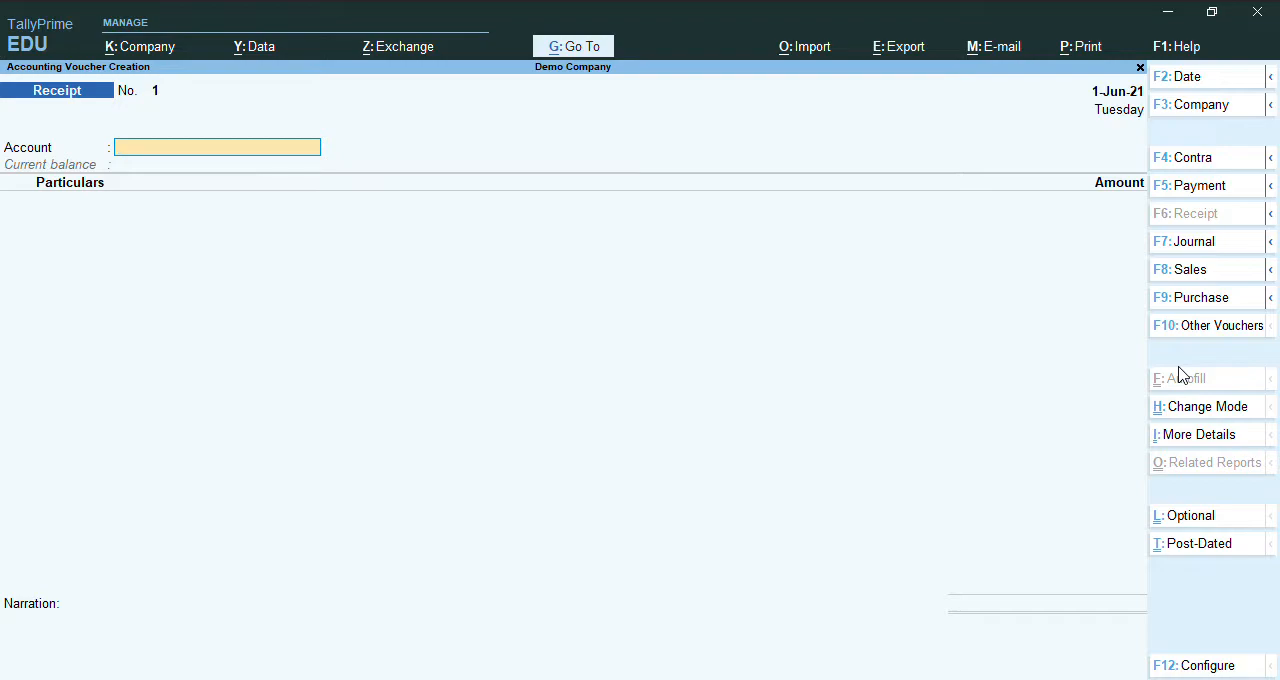
pyautogui.press('Down')
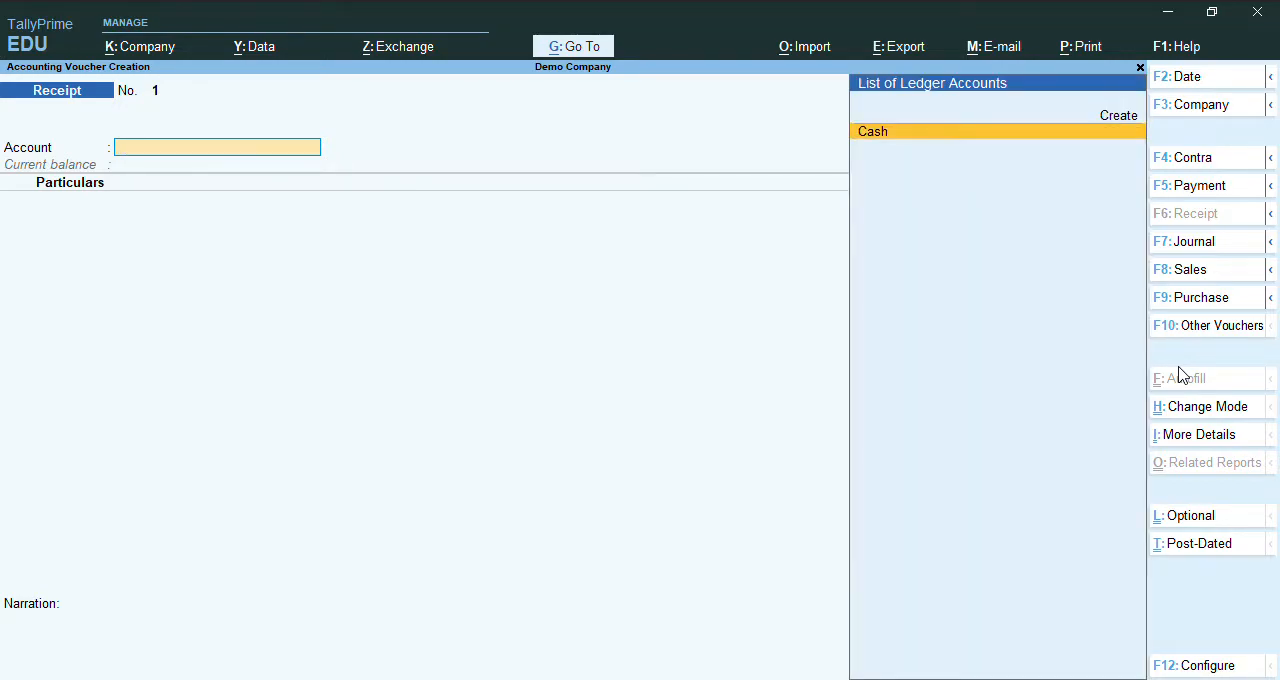
pyautogui.press('Return')
pyautogui.press('Down')
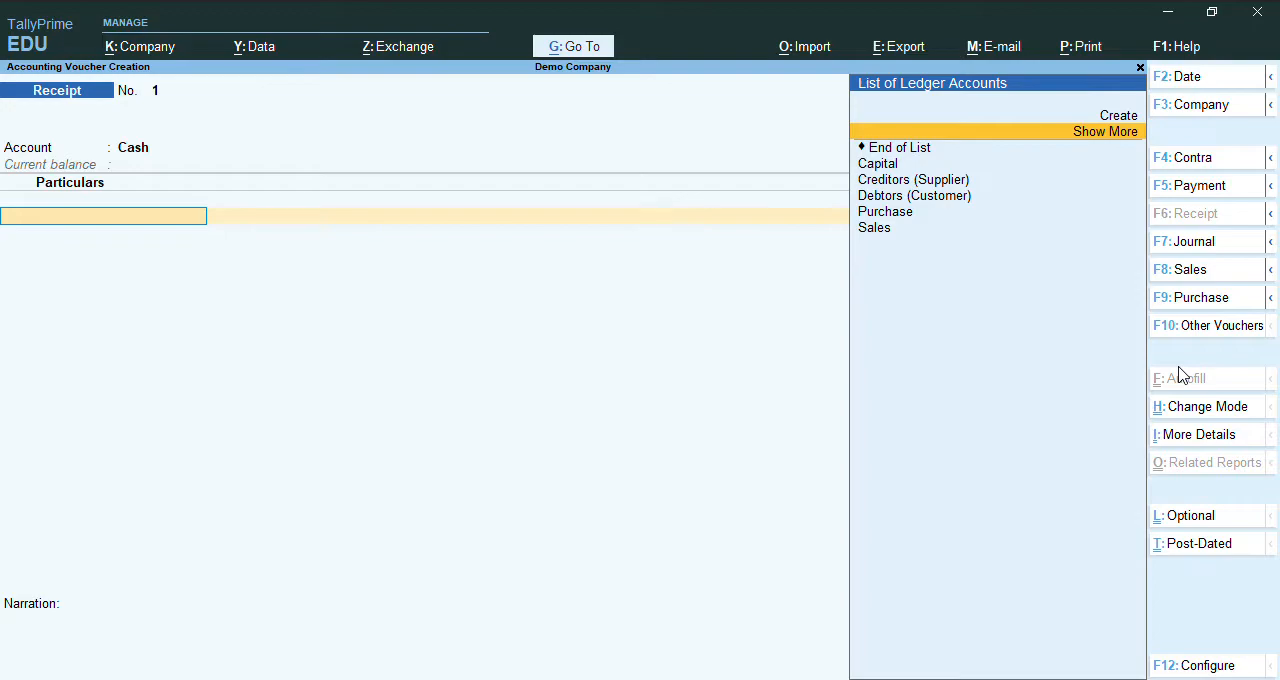
pyautogui.press('Down')
pyautogui.press('Return')
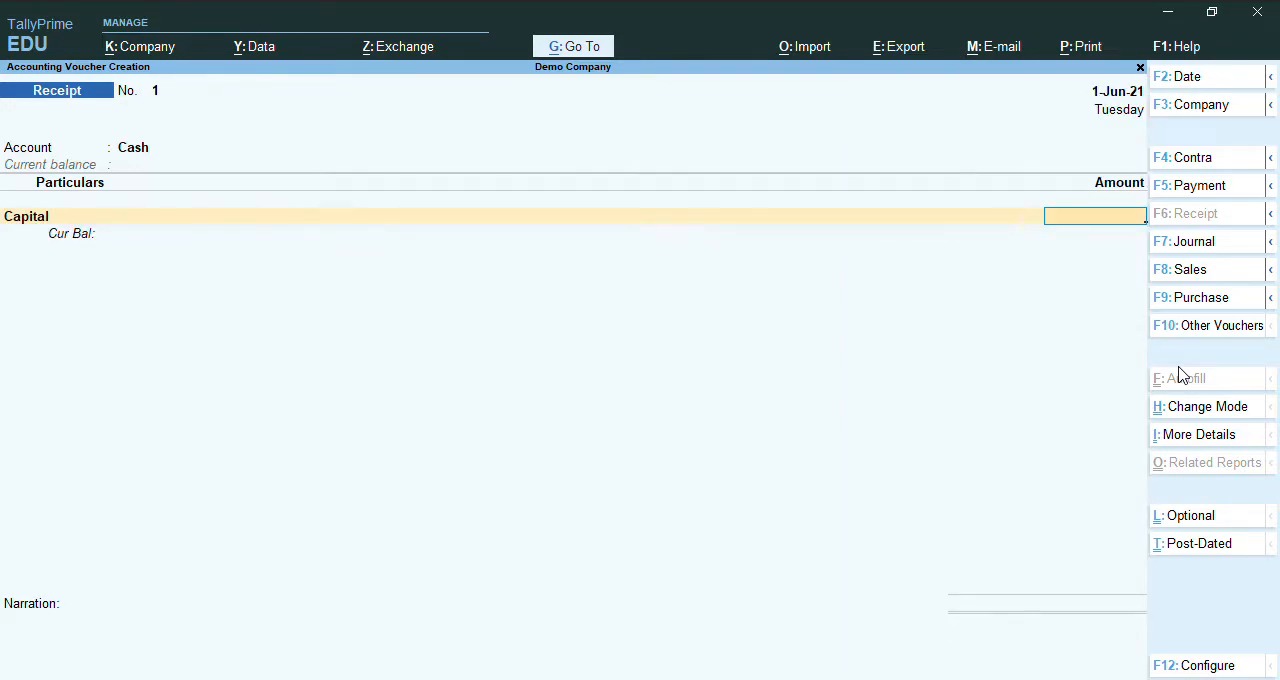
# Set the Capital amount to 10,000, save the receipt without a narration, and return to the Gateway of Tally.
pyautogui.write('10000')
pyautogui.press('Return')
pyautogui.press('Return')
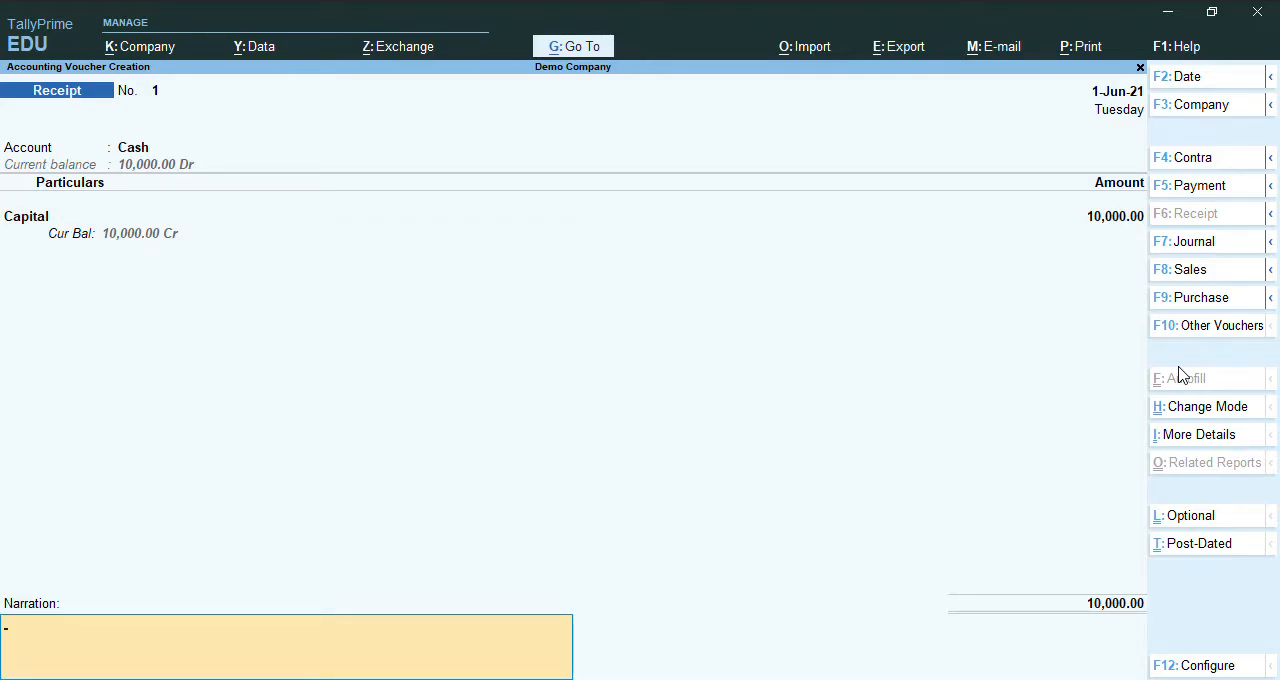
pyautogui.press('Return')
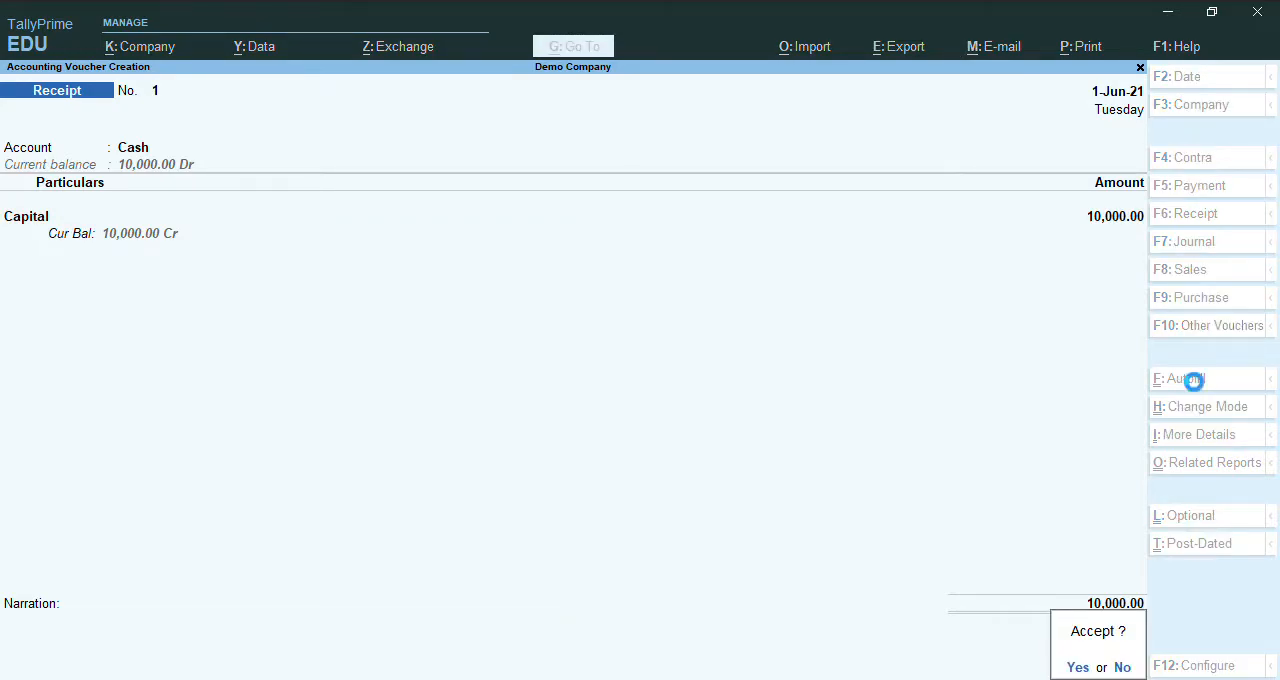
pyautogui.press('Return')
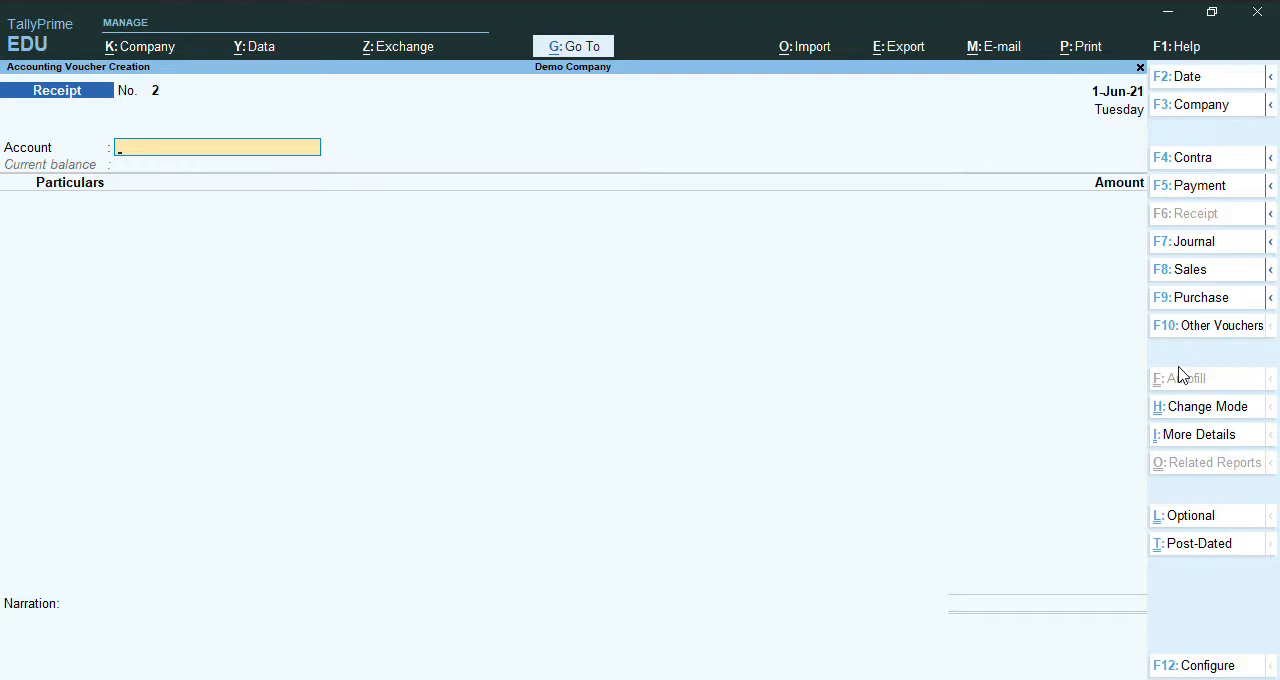
pyautogui.press('Escape')
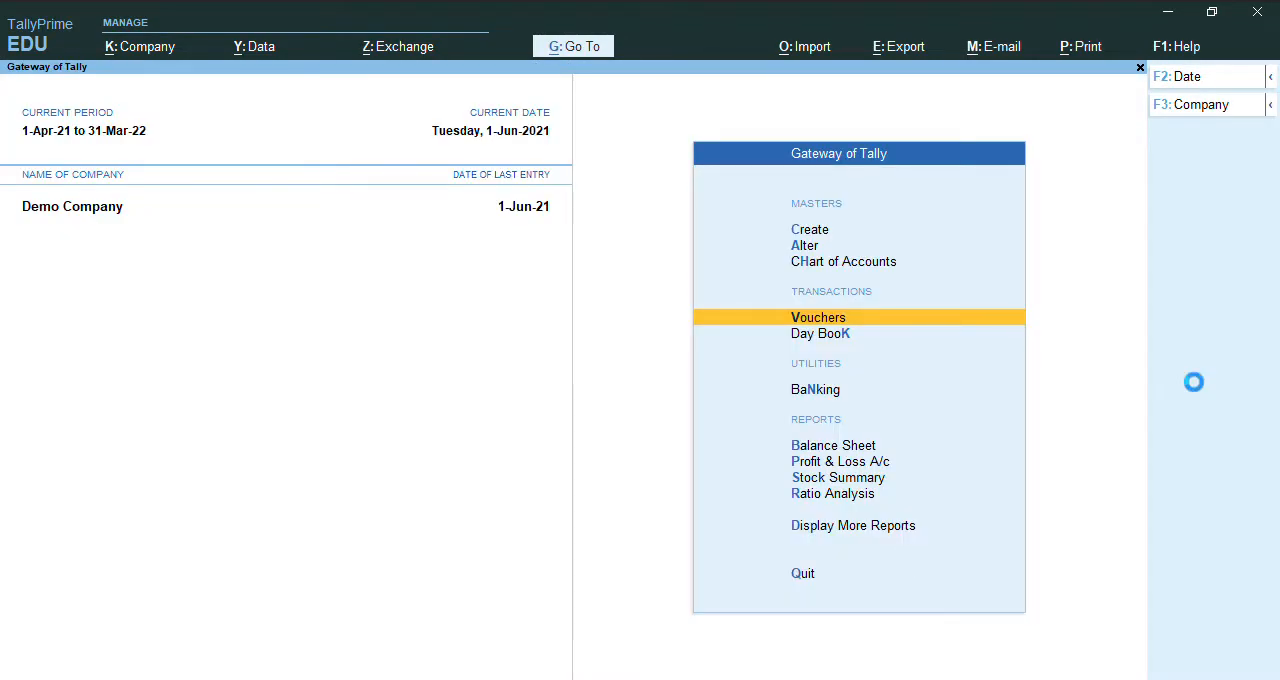
# Review the Balance Sheet, Profit & Loss A/c and Stock Summary reports, returning to the Gateway of Tally.
pyautogui.press('b')
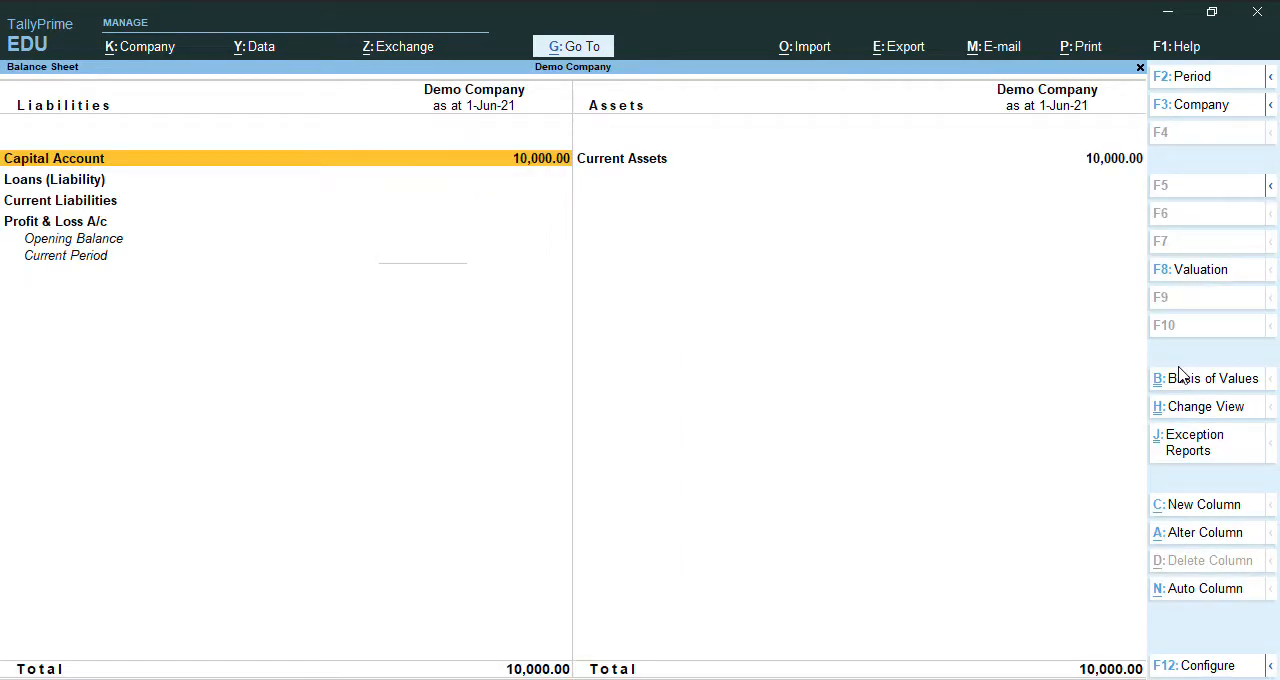
pyautogui.press('Right')
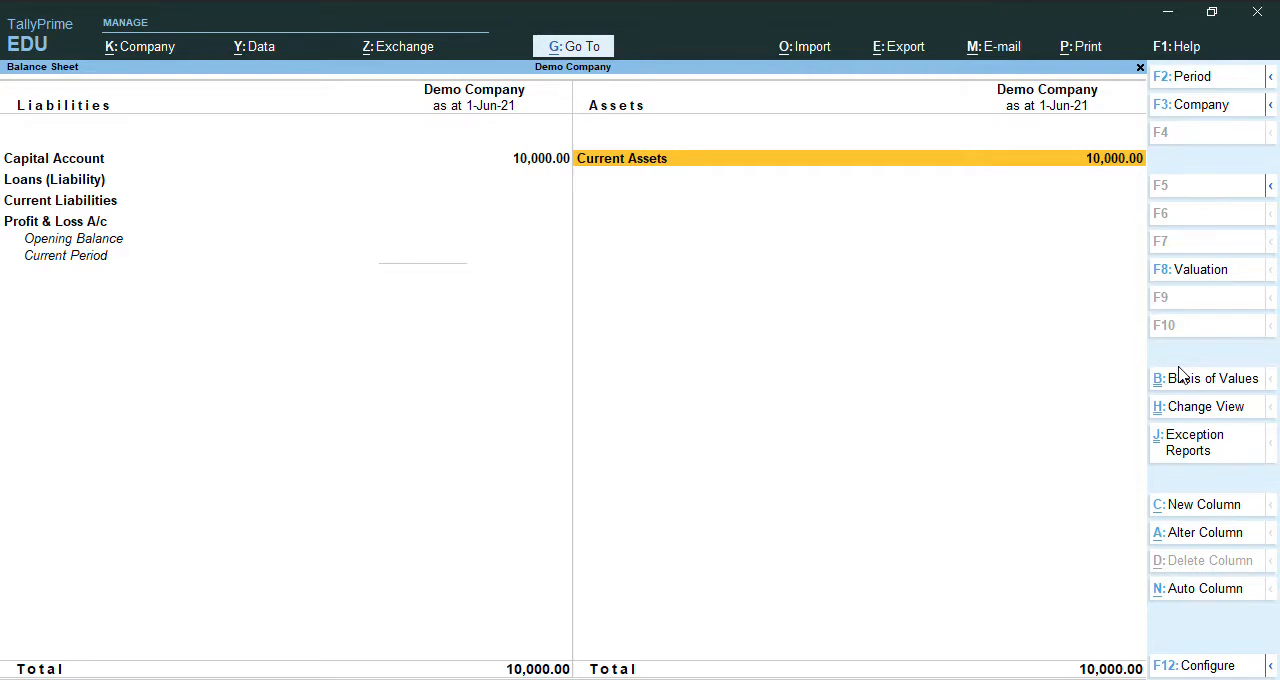
pyautogui.press('Escape')
pyautogui.press('Down')
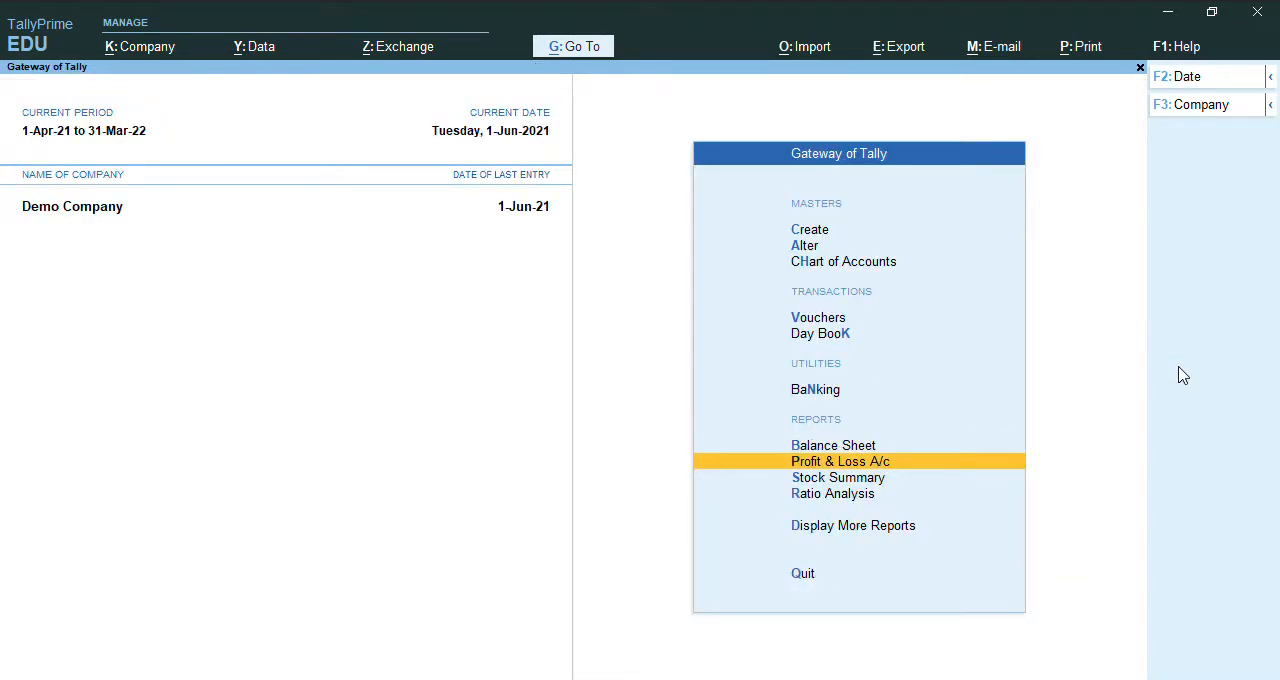
pyautogui.press('Return')
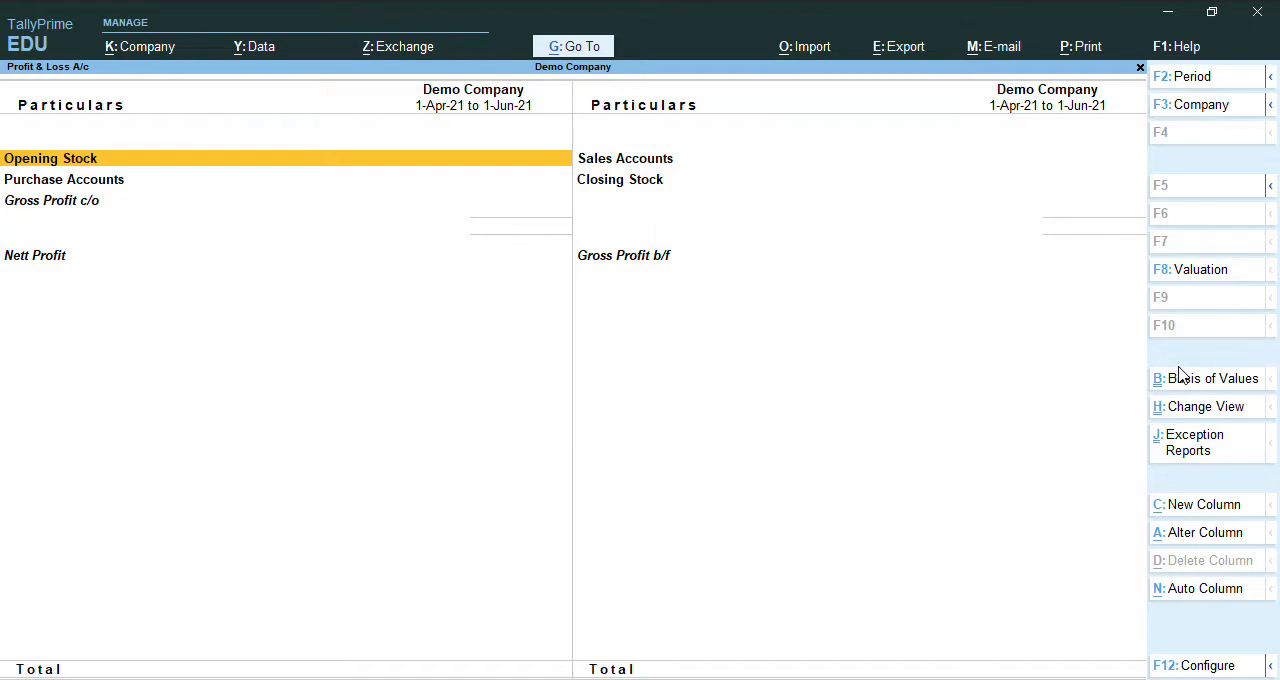
pyautogui.press('Escape')
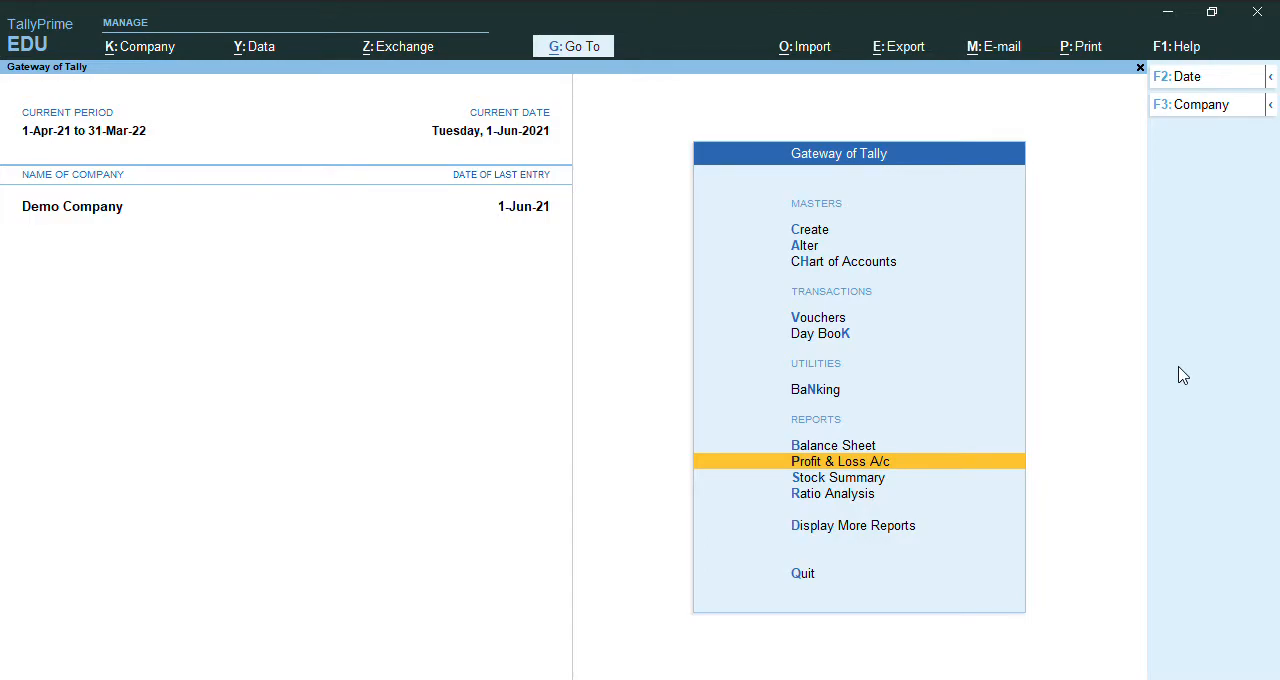
pyautogui.press('Down')
pyautogui.press('Return')
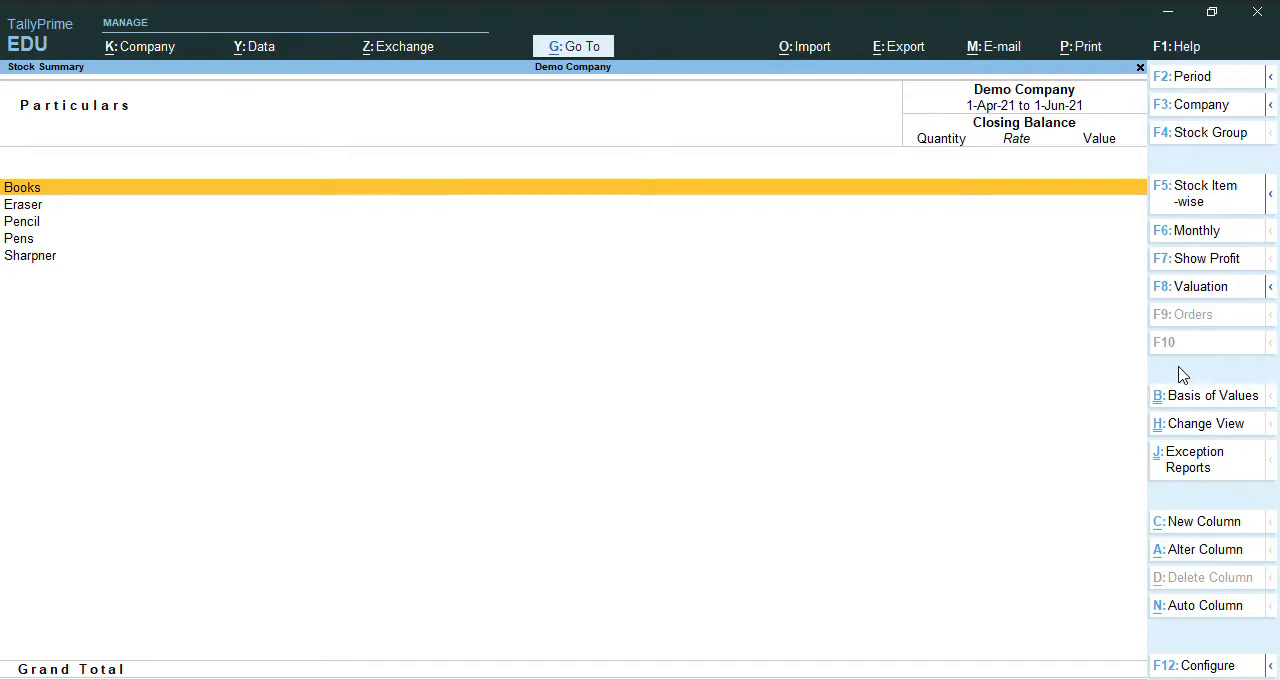
pyautogui.press('Escape')
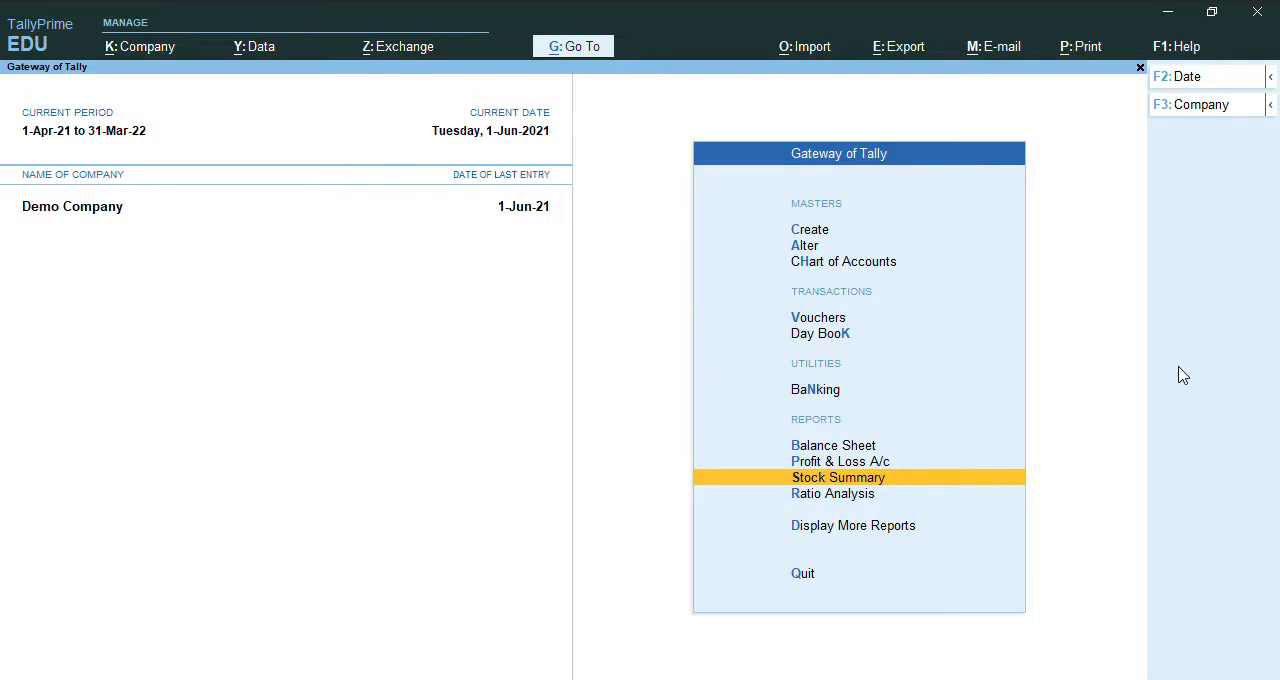
# Start a purchase voucher with supplier invoice number 201 dated 1-Jun-21.
pyautogui.press('Up')
pyautogui.press('Up')
pyautogui.press('Up')
pyautogui.press('Up')
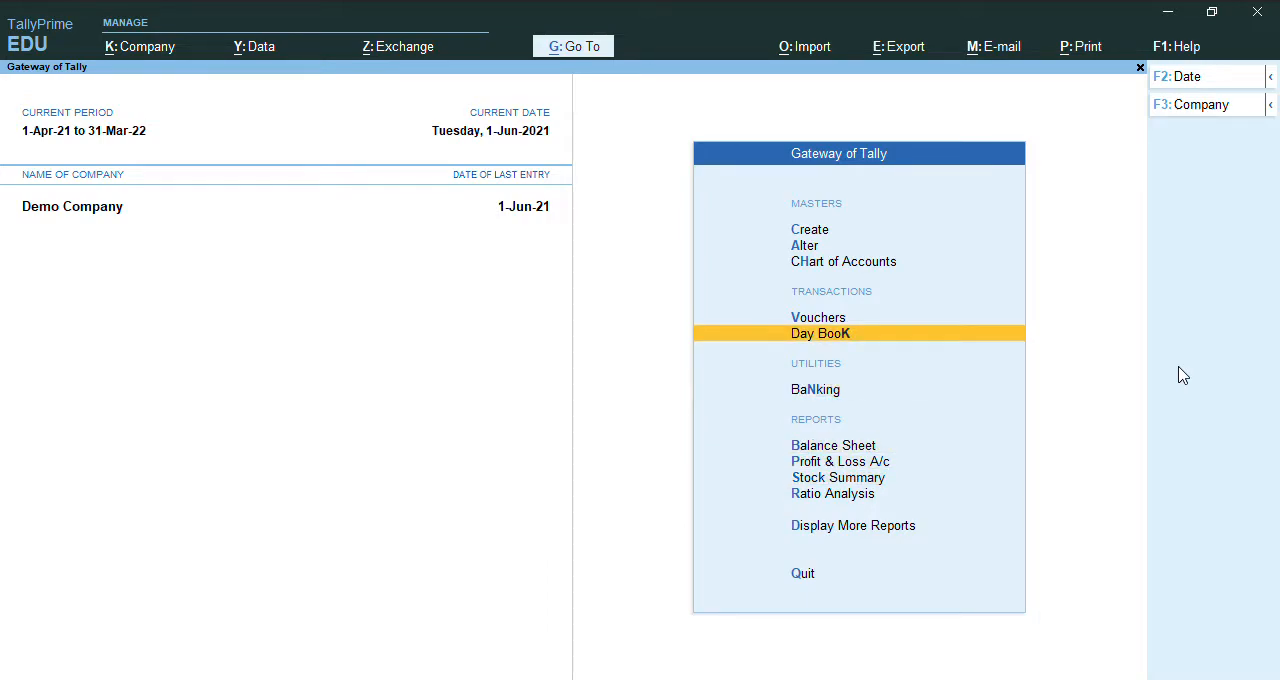
pyautogui.press('Up')
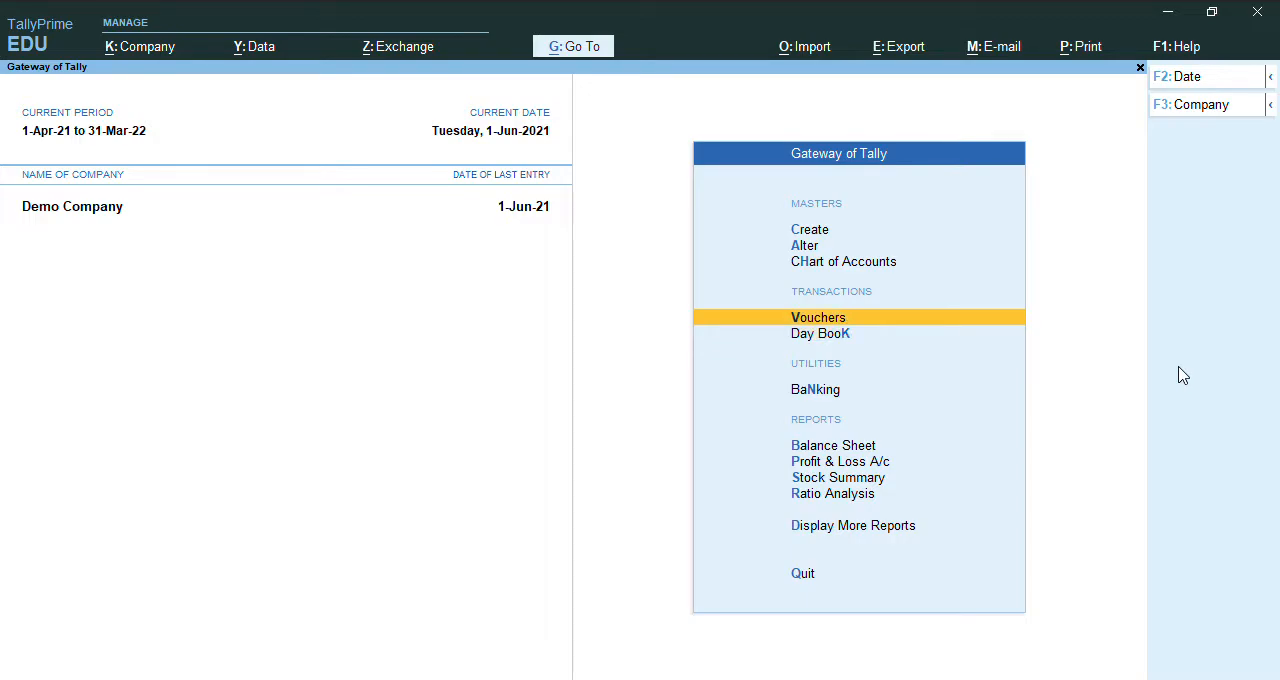
pyautogui.press('Return')
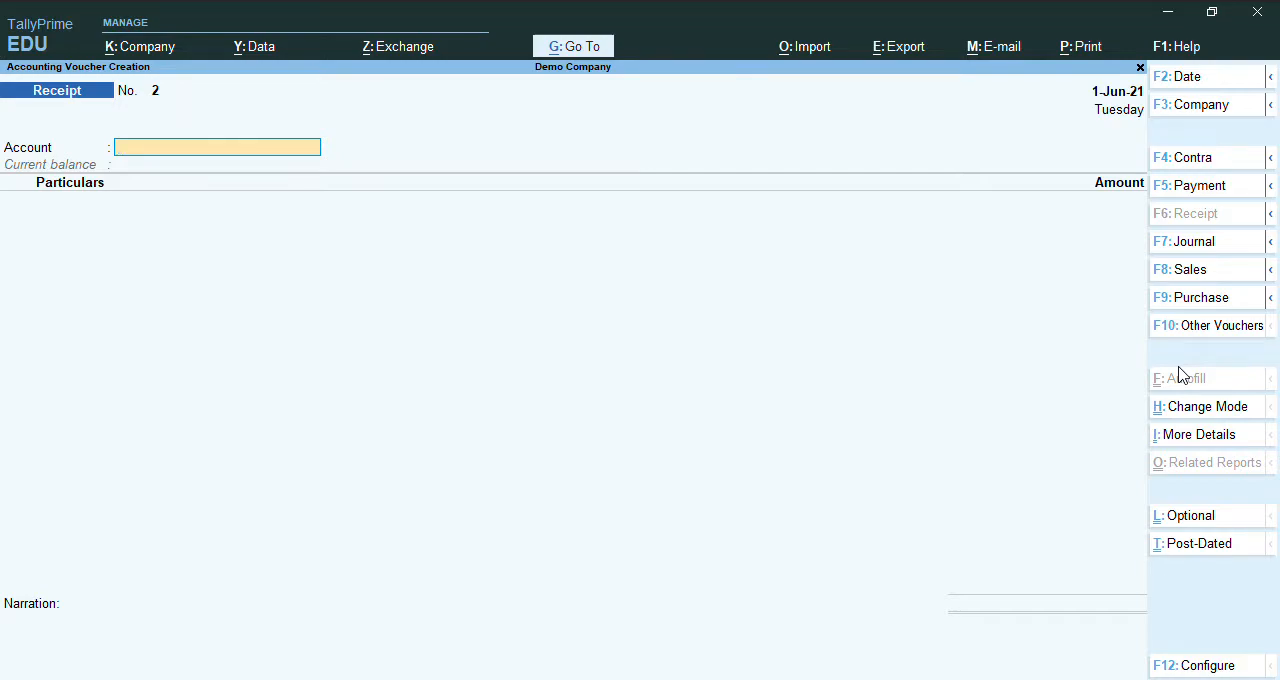
pyautogui.press('F9')
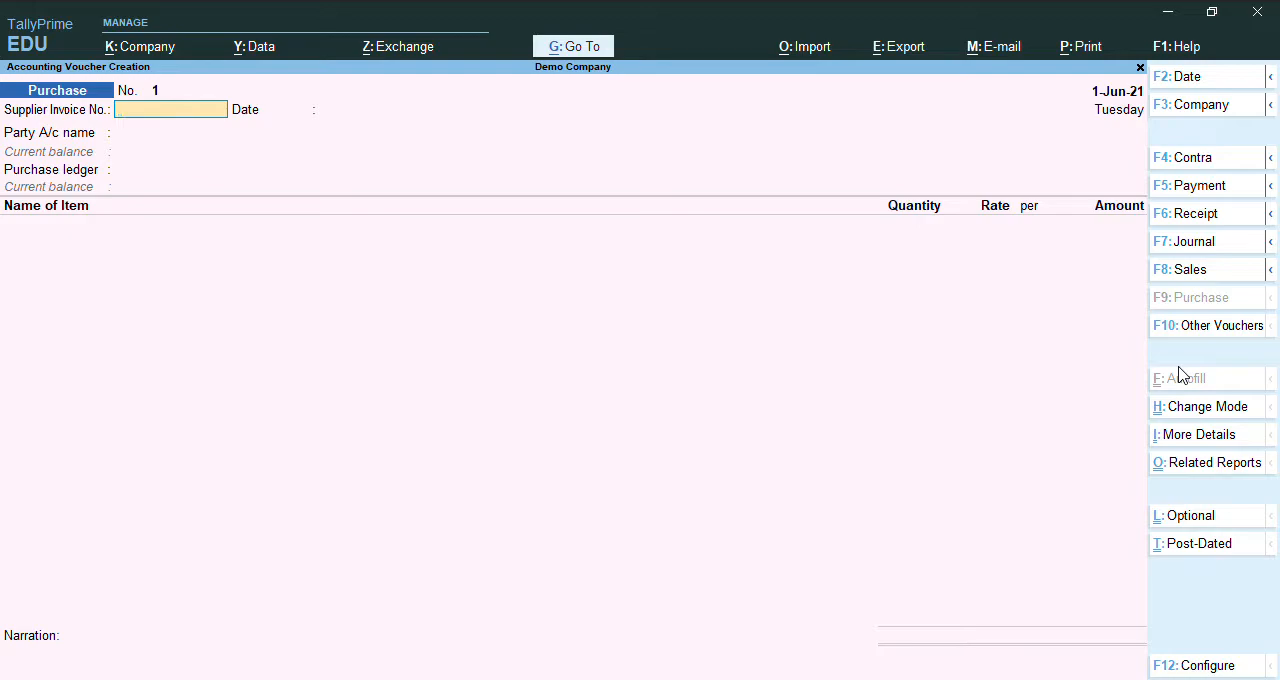
pyautogui.write('201')
pyautogui.press('Return')
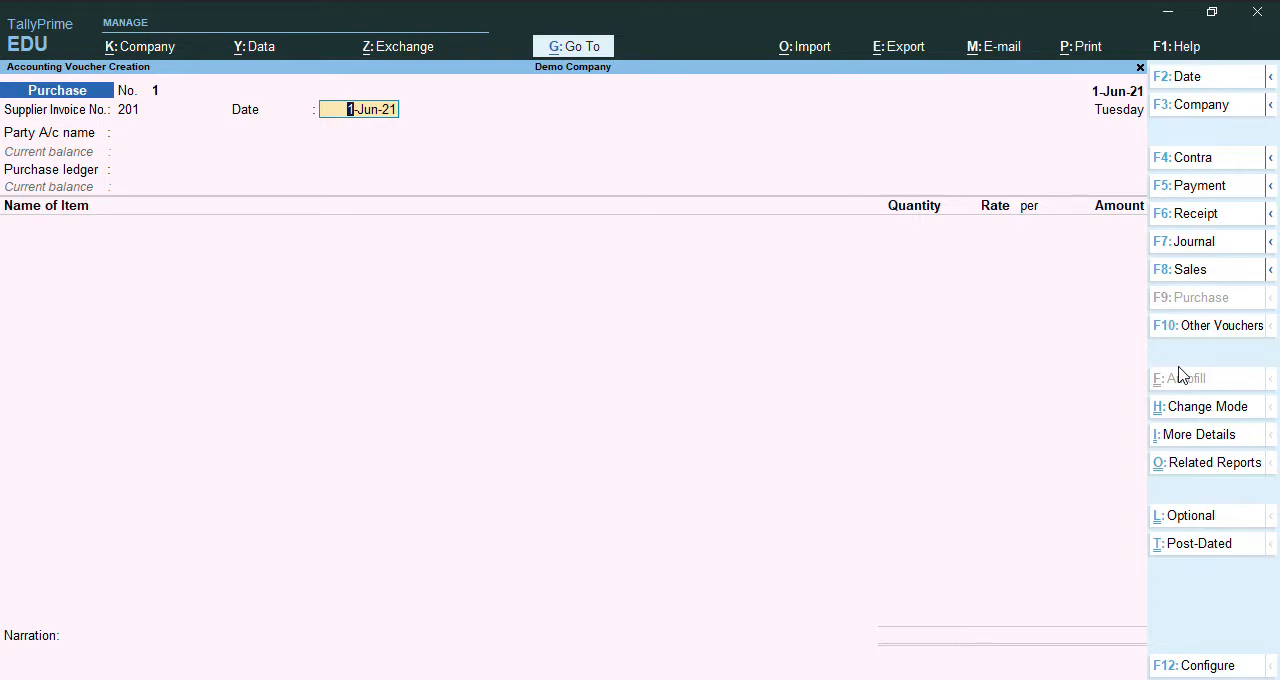
pyautogui.press('Return')
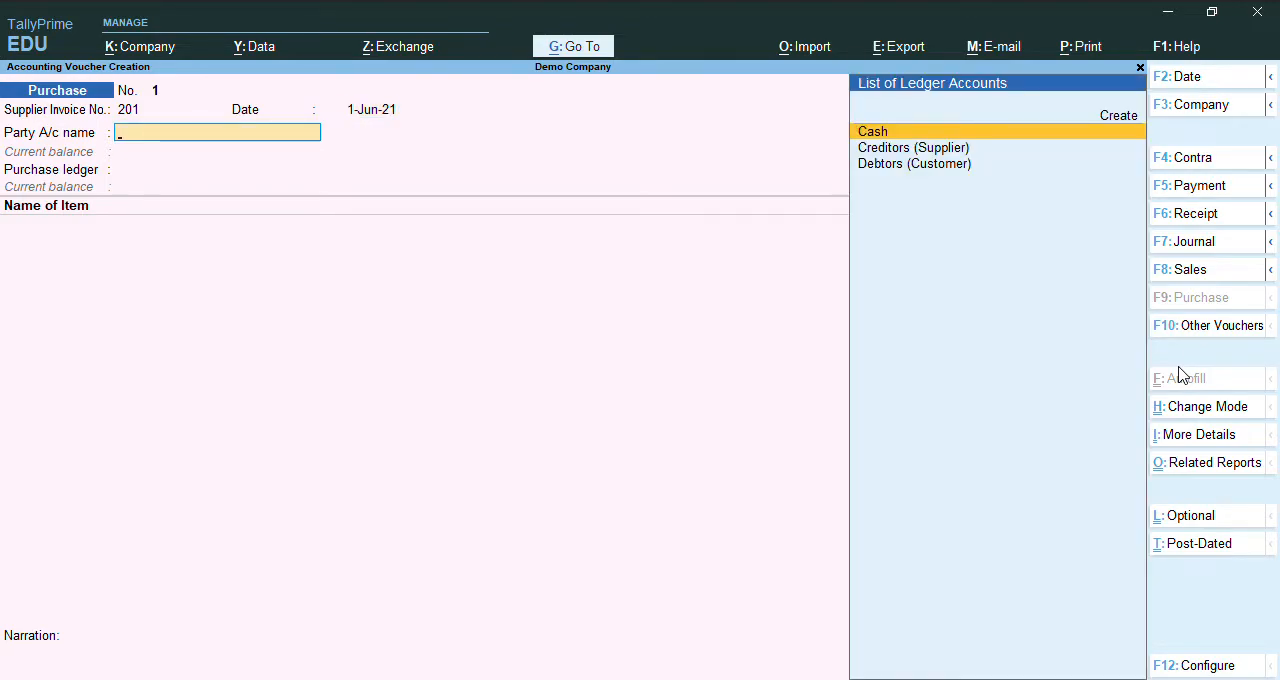
# Set the party account to Creditors (Supplier), accept its receipt and party details unchanged, and choose Purchase as the purchase ledger.
pyautogui.press('Down')
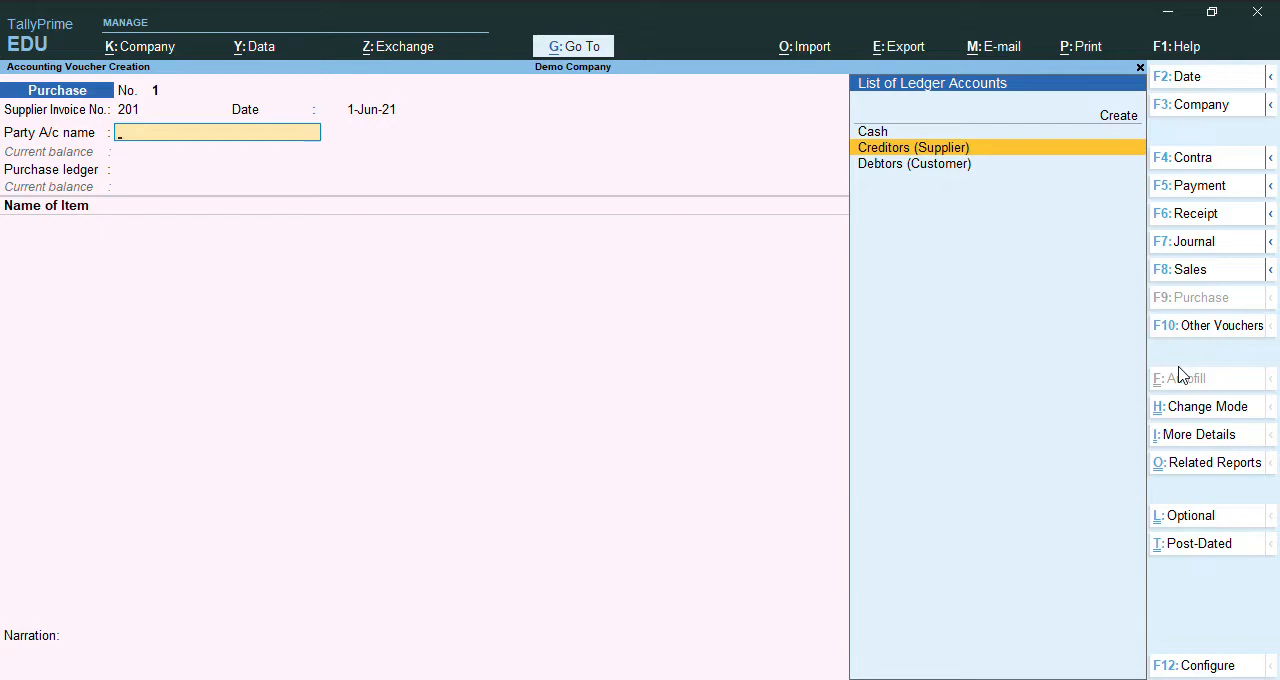
pyautogui.press('Return')
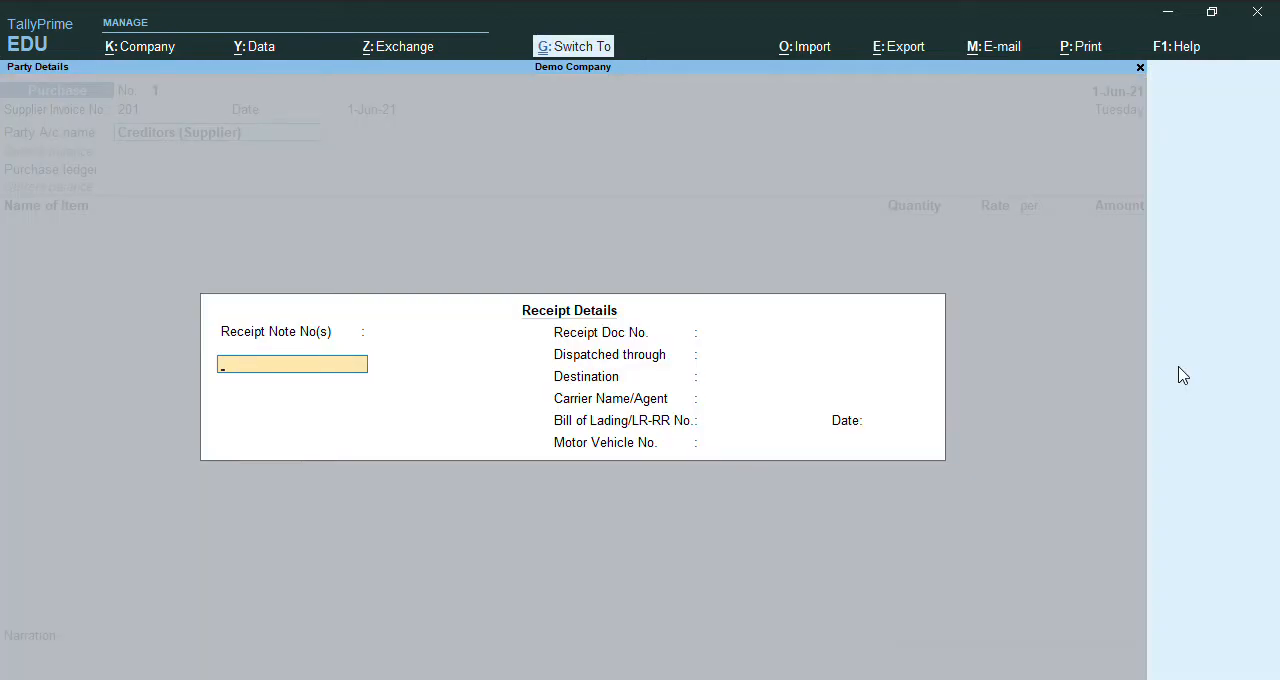
pyautogui.hotkey('ctrl', 'a')
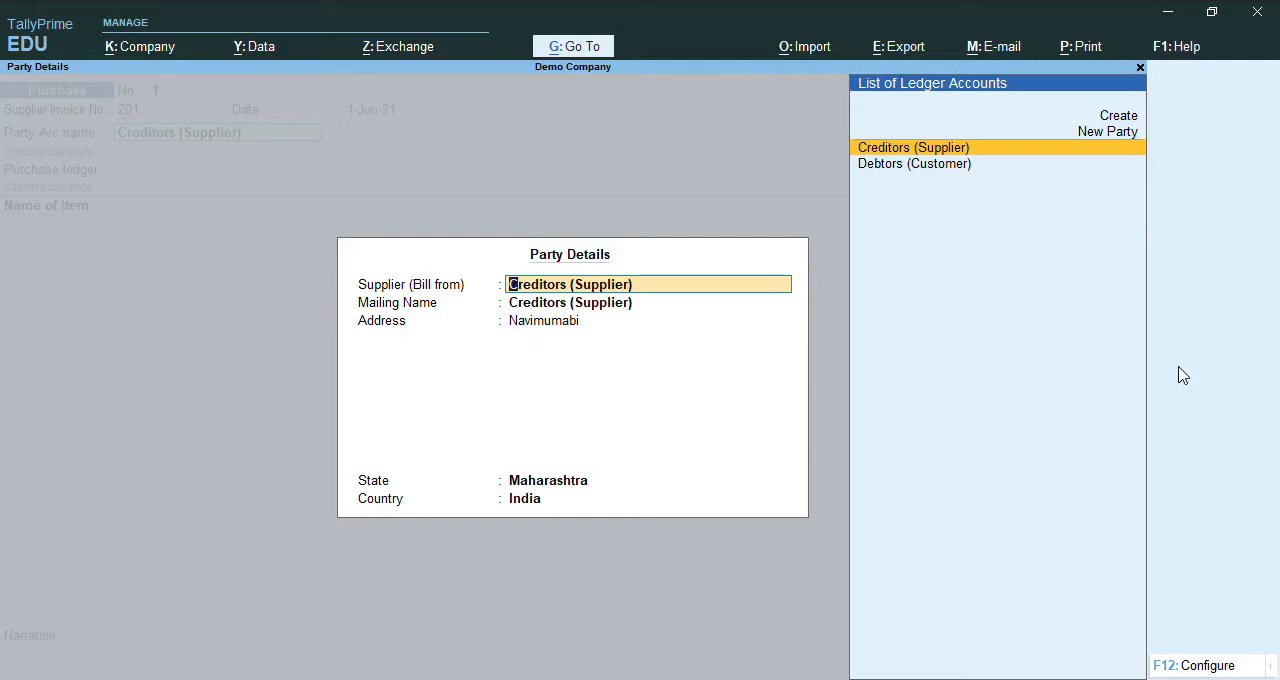
pyautogui.hotkey('ctrl', 'a')
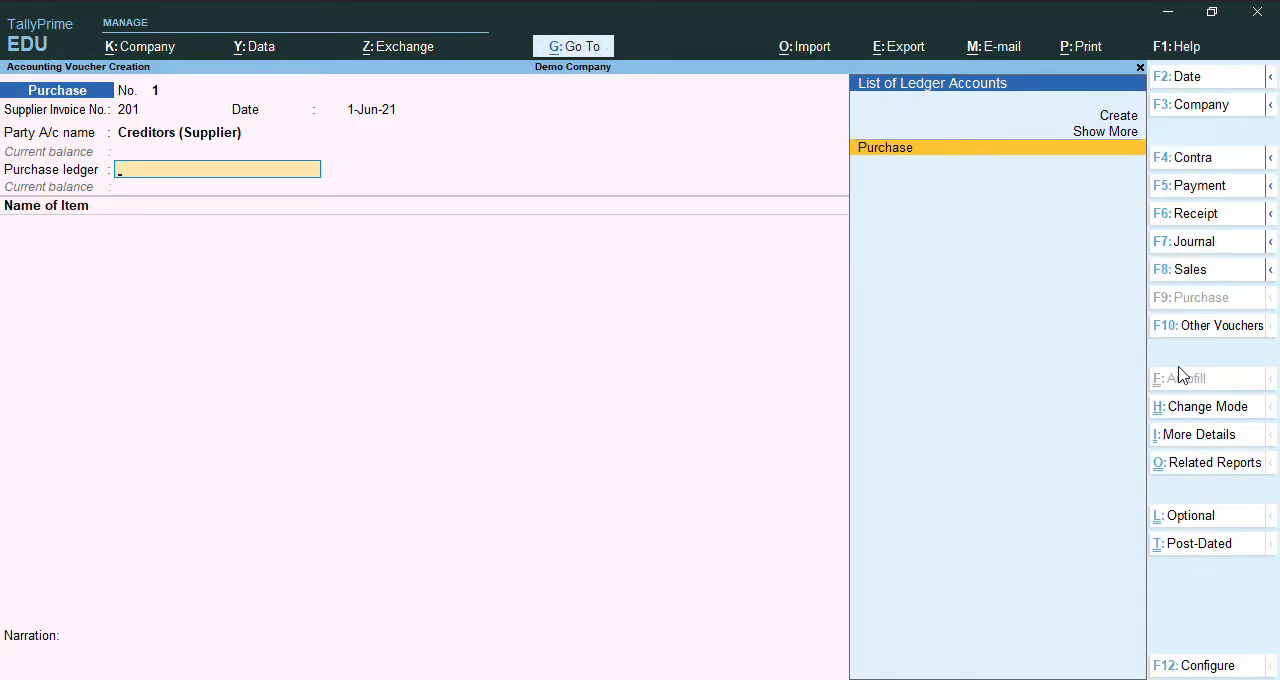
pyautogui.press('Return')
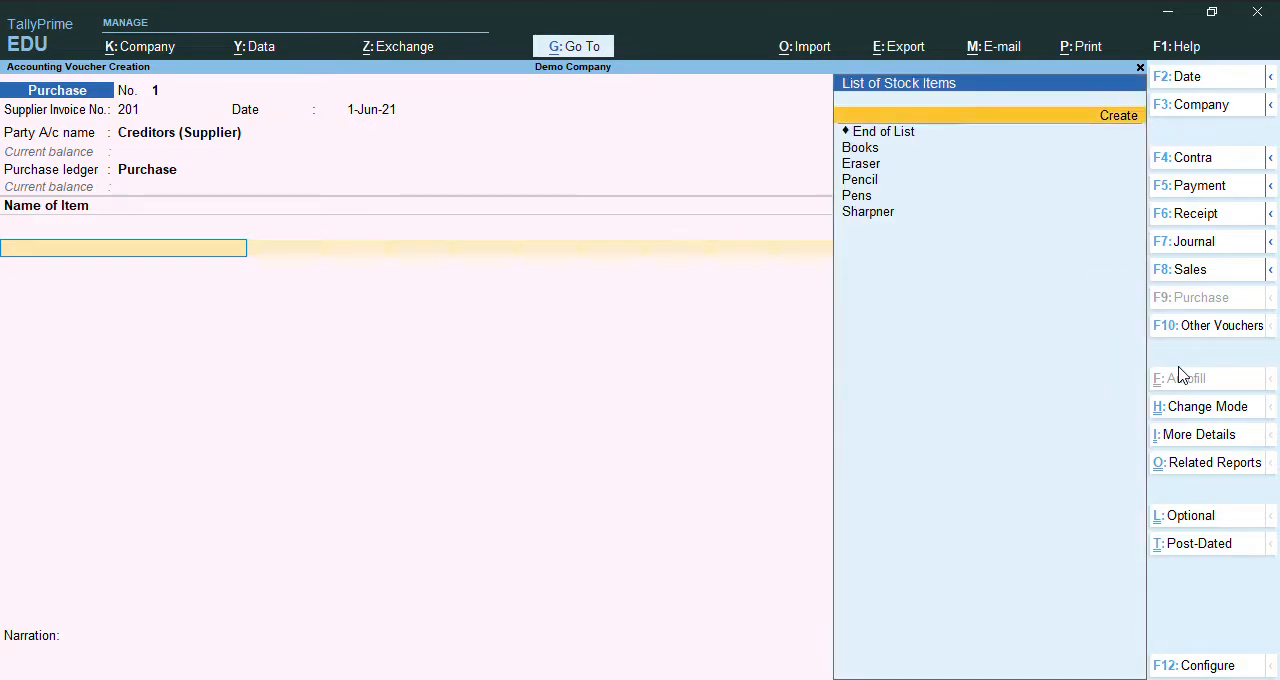
# Add Books to the purchase voucher with a quantity of 10 nos at a rate of 25.
pyautogui.press('Return')
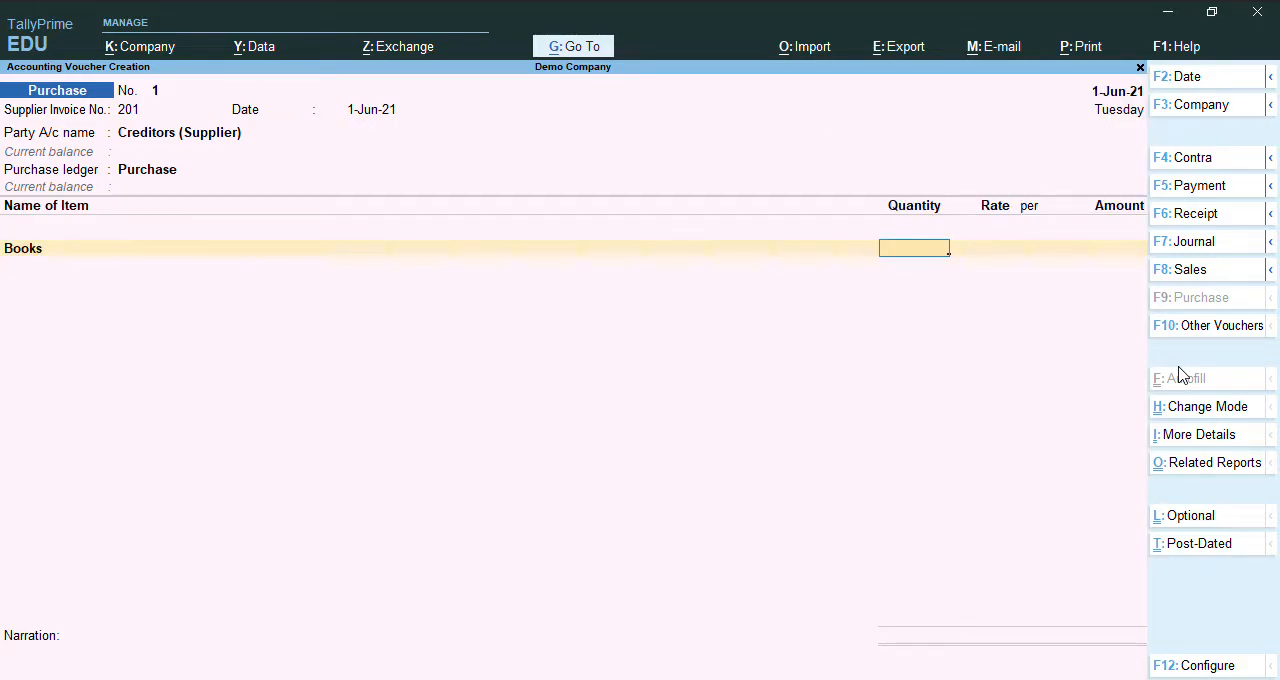
pyautogui.write('10')
pyautogui.press('Return')
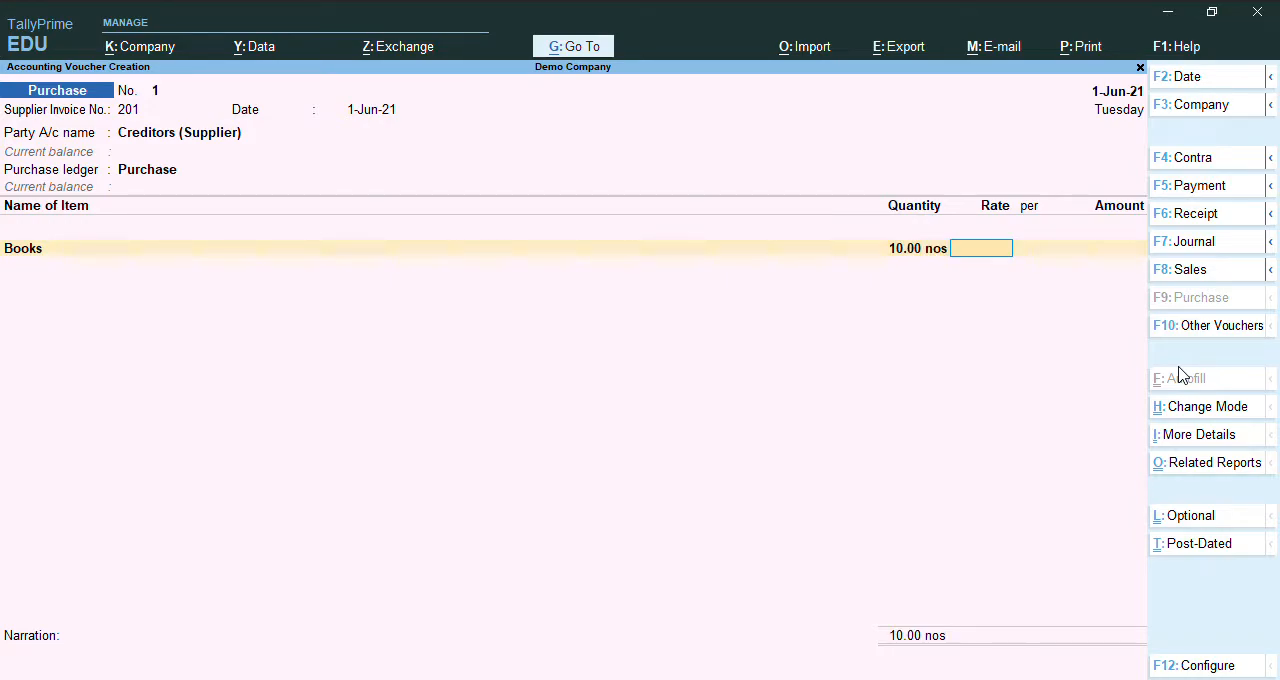
pyautogui.write('25')
pyautogui.press('Return')
pyautogui.press('Return')
pyautogui.press('Return')
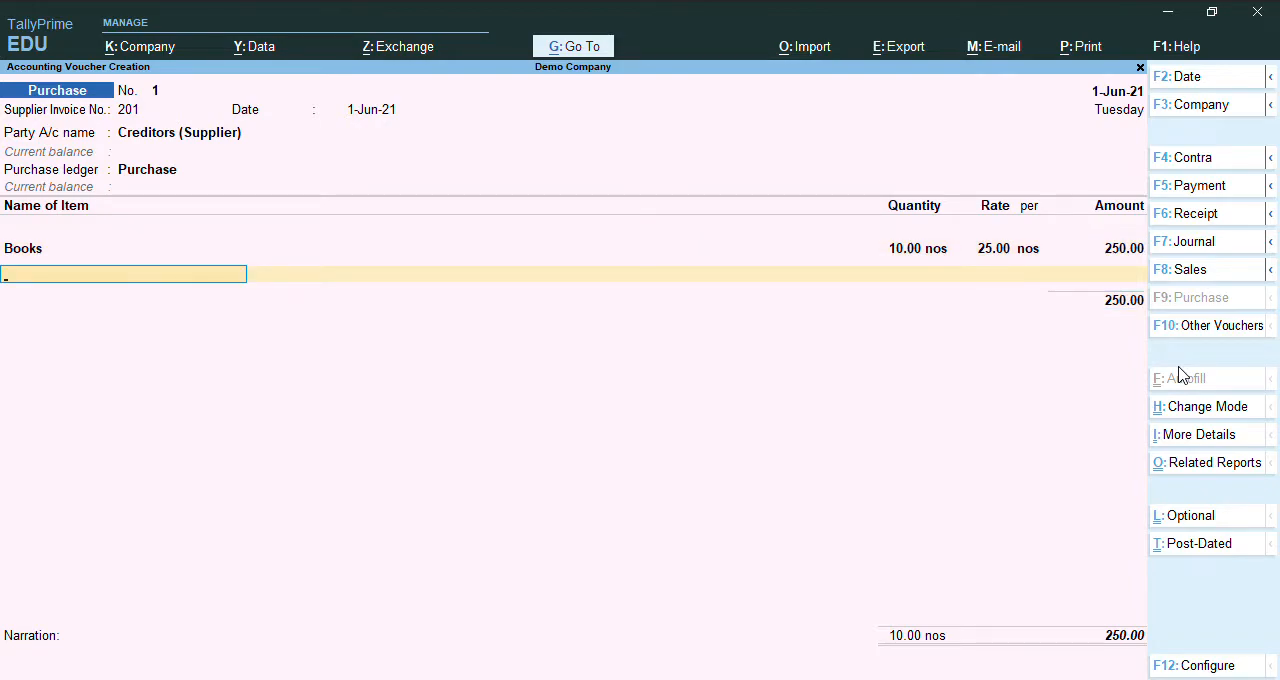
# Add Pens as the second purchase item with a quantity of 10 nos at a rate of 10.
pyautogui.write('P')
pyautogui.press('Down')
pyautogui.press('Down')
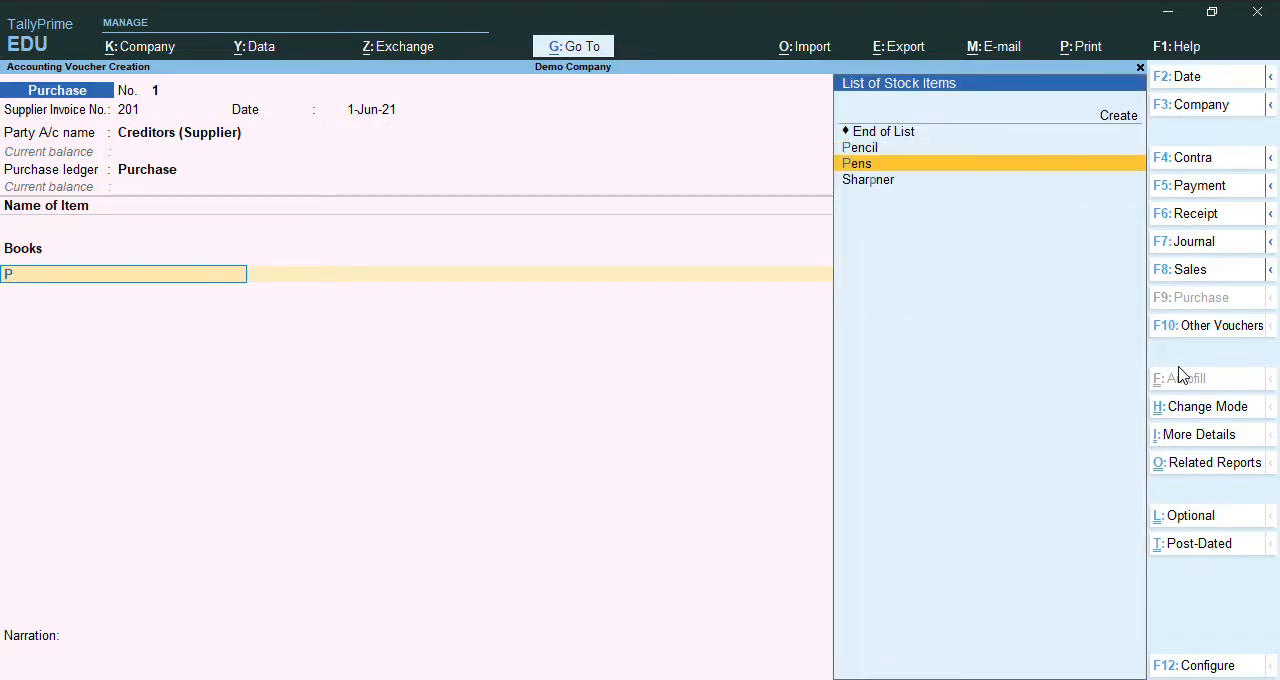
pyautogui.press('Return')
pyautogui.write('10')
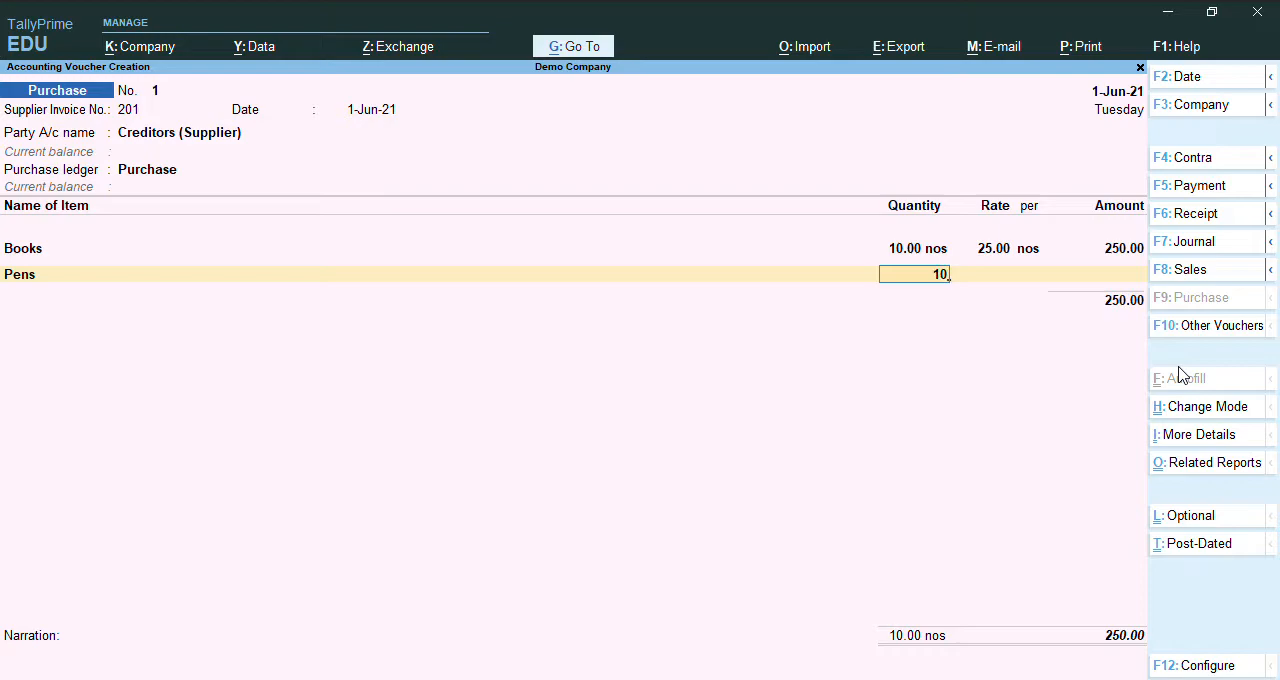
pyautogui.press('Return')
pyautogui.write('10')
pyautogui.press('Return')
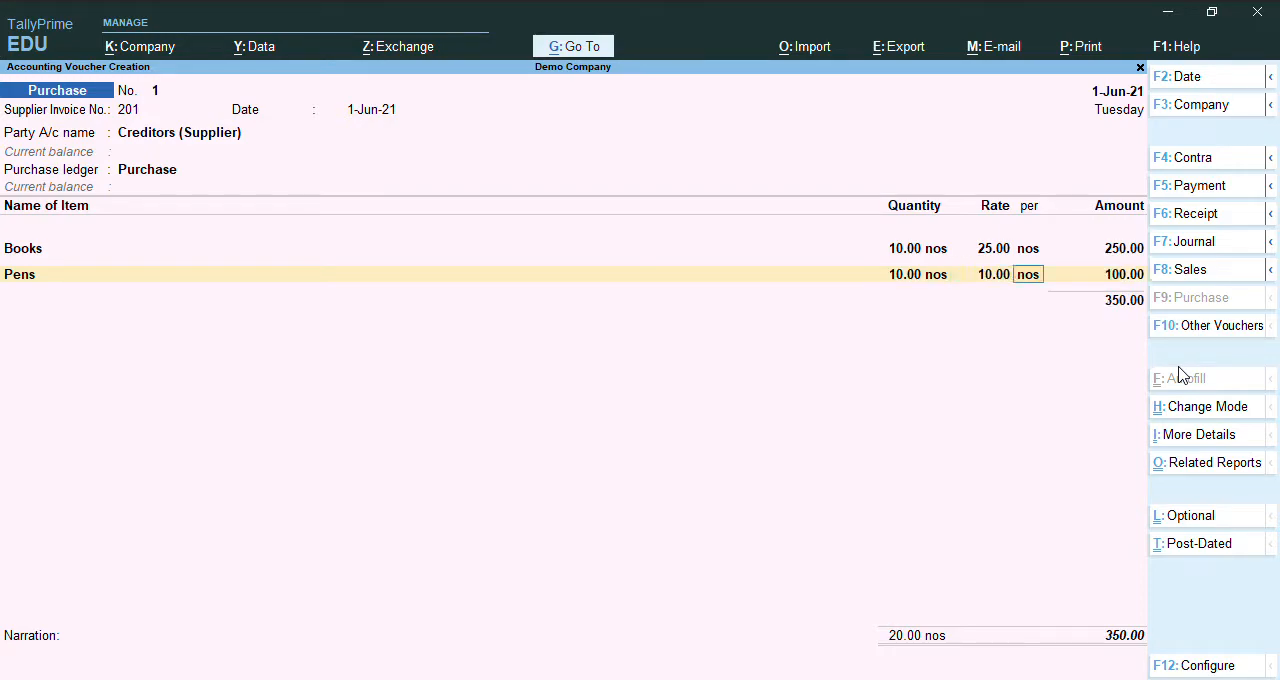
pyautogui.press('Return')
pyautogui.press('Return')
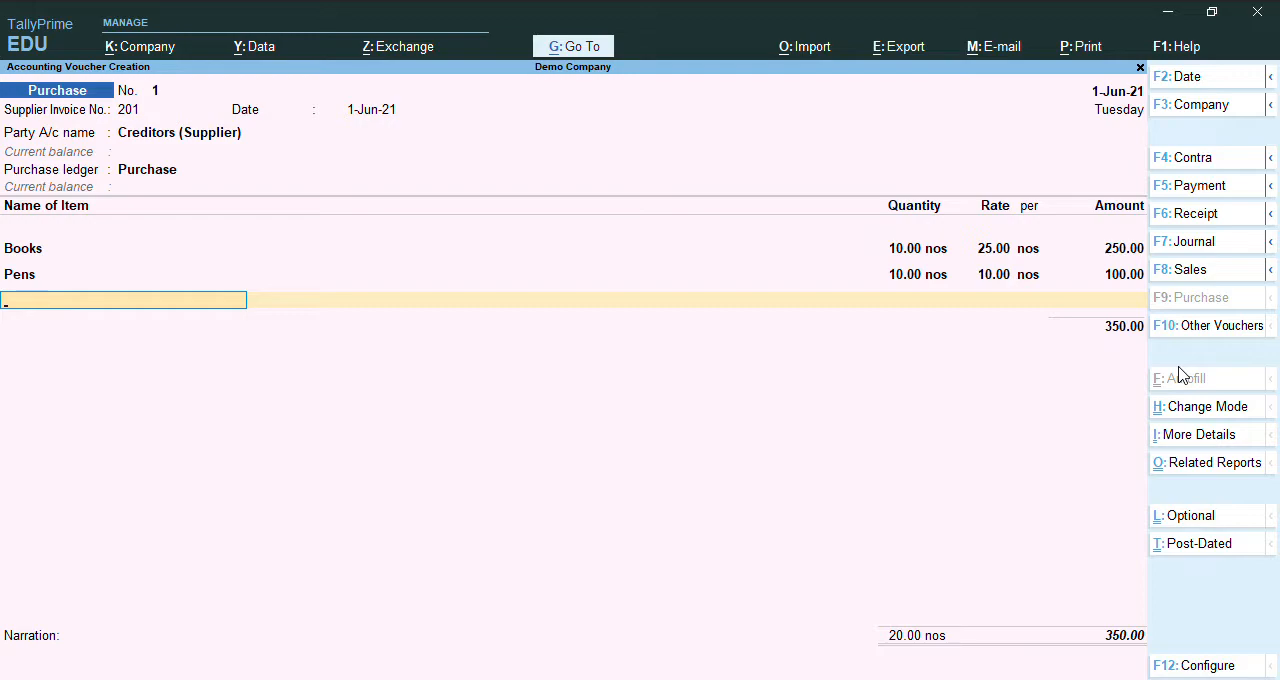
# Add Pencil as the third purchase item with a quantity of 10 nos at a rate of 5.
pyautogui.write('P')
pyautogui.press('Down')
pyautogui.press('Return')
pyautogui.write('10')
pyautogui.press('Return')
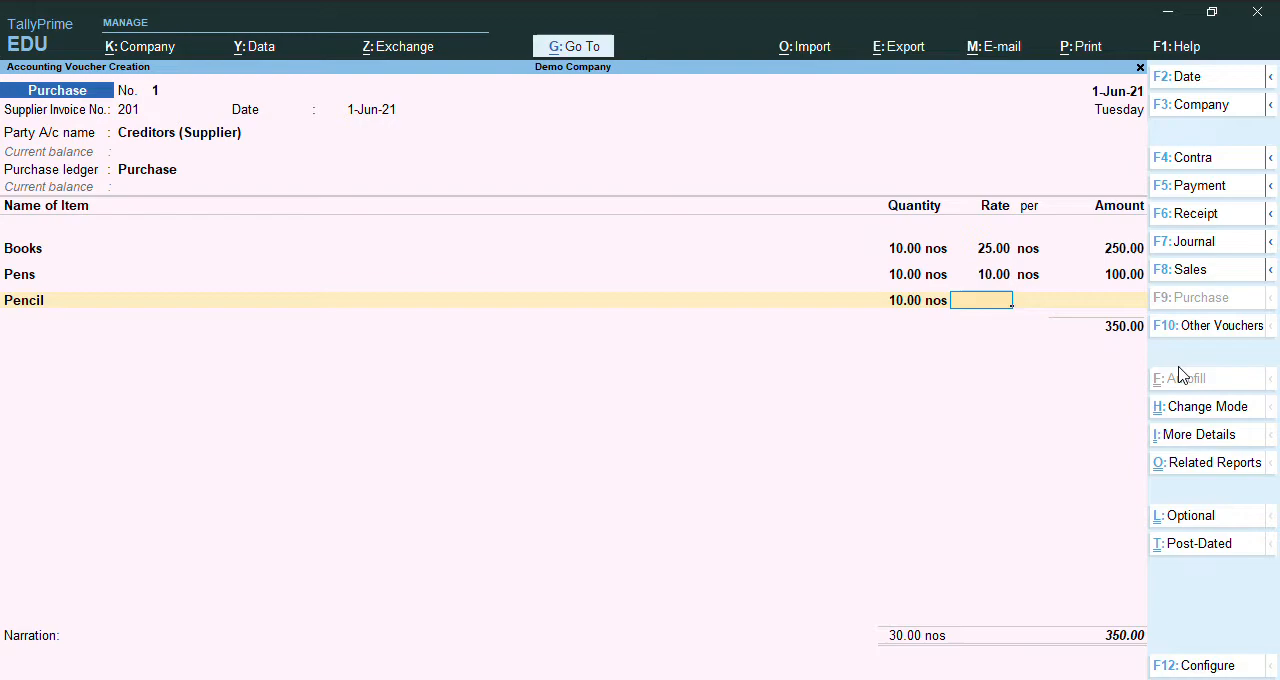
pyautogui.write('5')
pyautogui.press('Return')
pyautogui.press('Return')
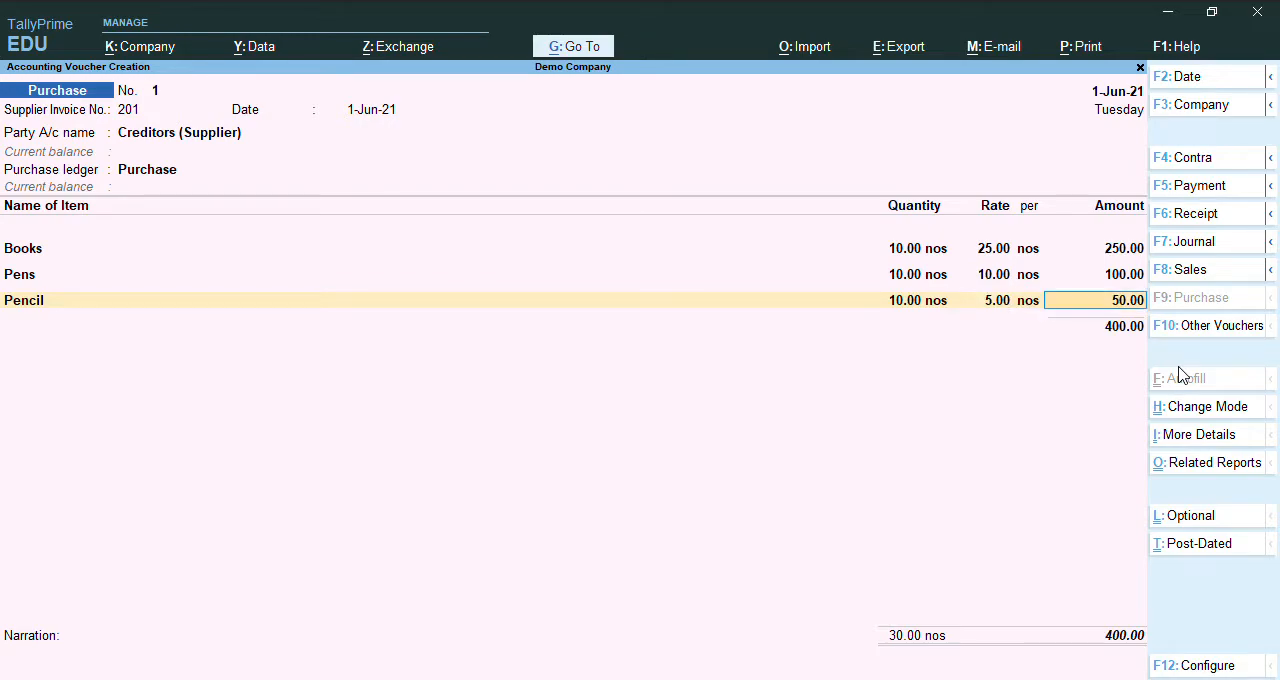
pyautogui.press('Return')
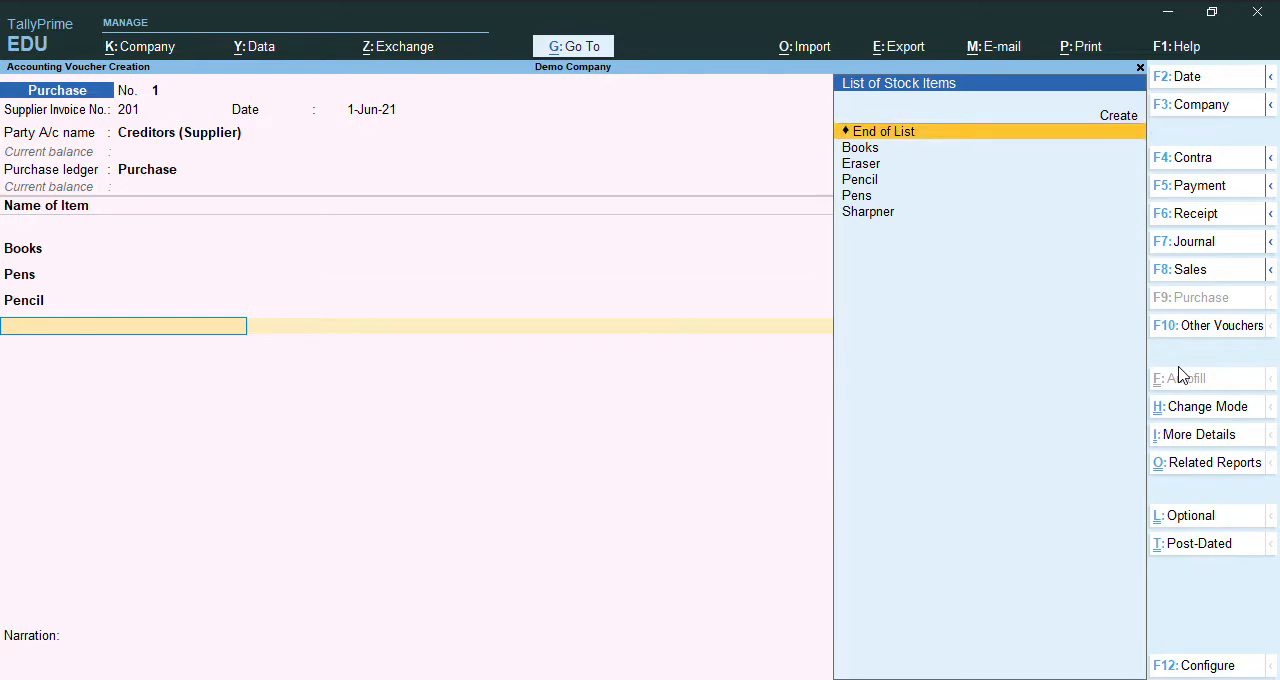
# End the item list, save the purchase voucher without a narration, and return to the Gateway of Tally.
pyautogui.press('Return')
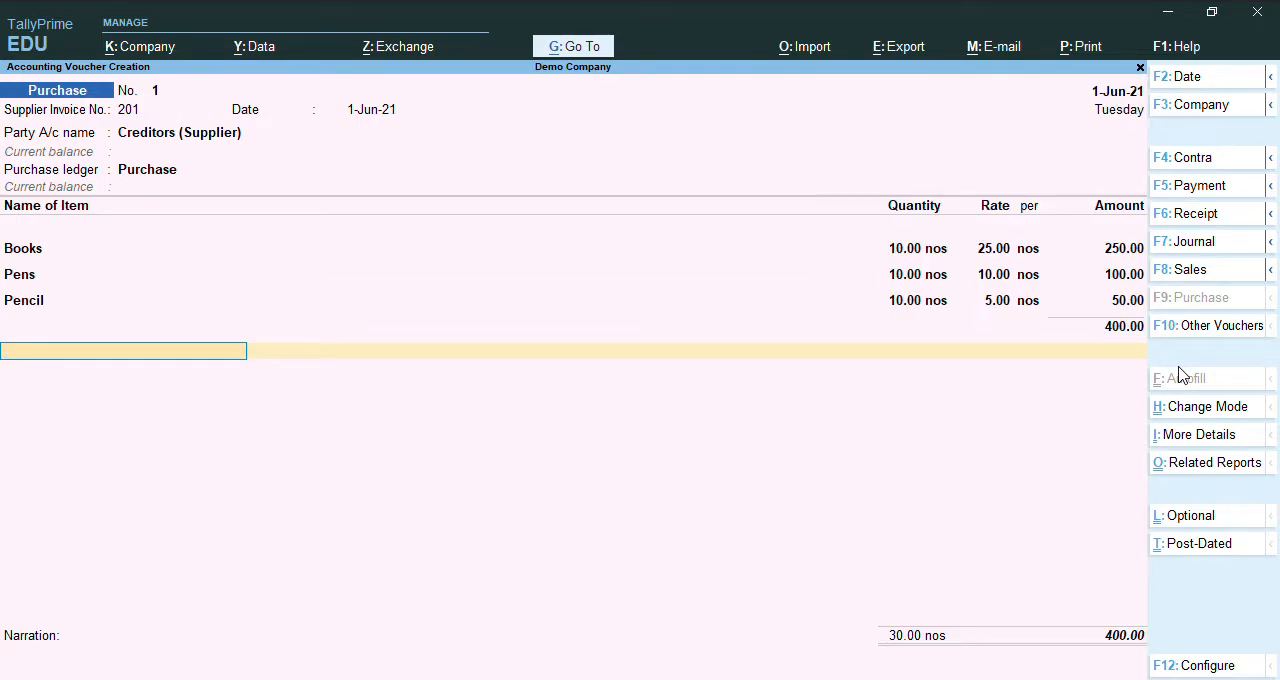
pyautogui.press('ctrl')
pyautogui.hotkey('ctrl', 'a')
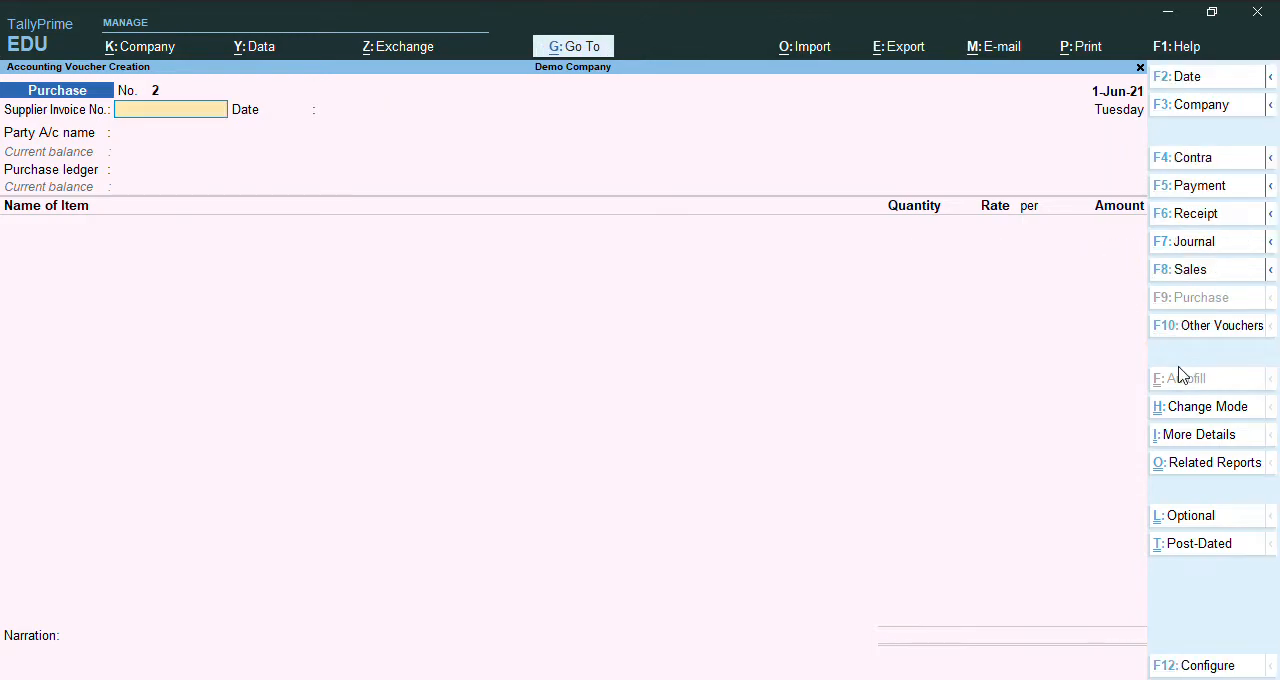
pyautogui.press('Escape')
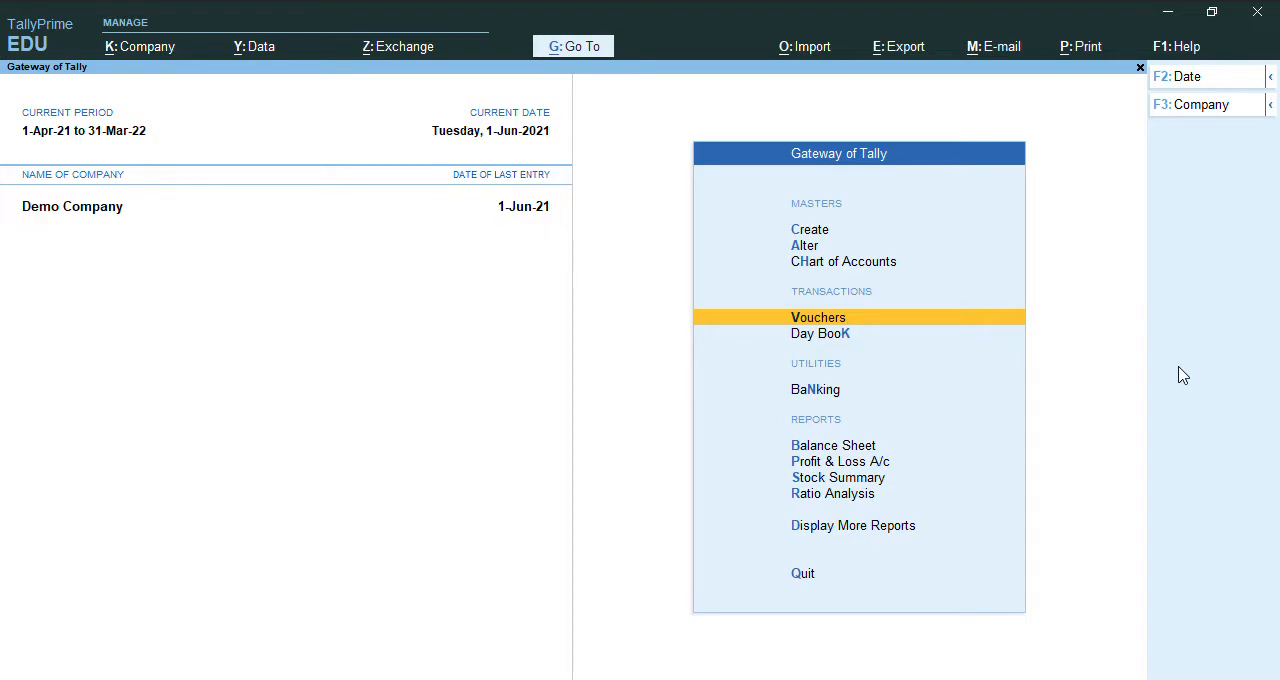
# Review the quantities, rates and values of the items in the Stock Summary, returning to the Gateway of Tally.
pyautogui.press('Down')
pyautogui.press('Down')
pyautogui.press('Down')
pyautogui.press('Down')
pyautogui.press('Down')
pyautogui.press('Return')
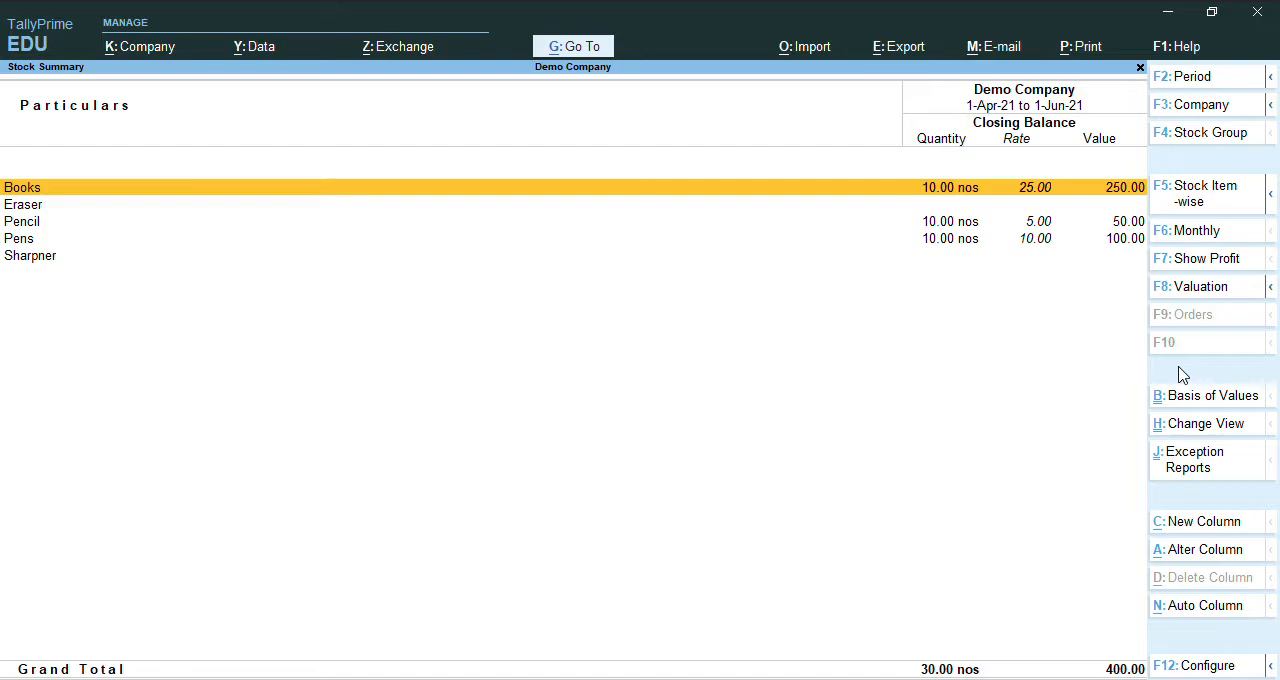
pyautogui.press('Escape')
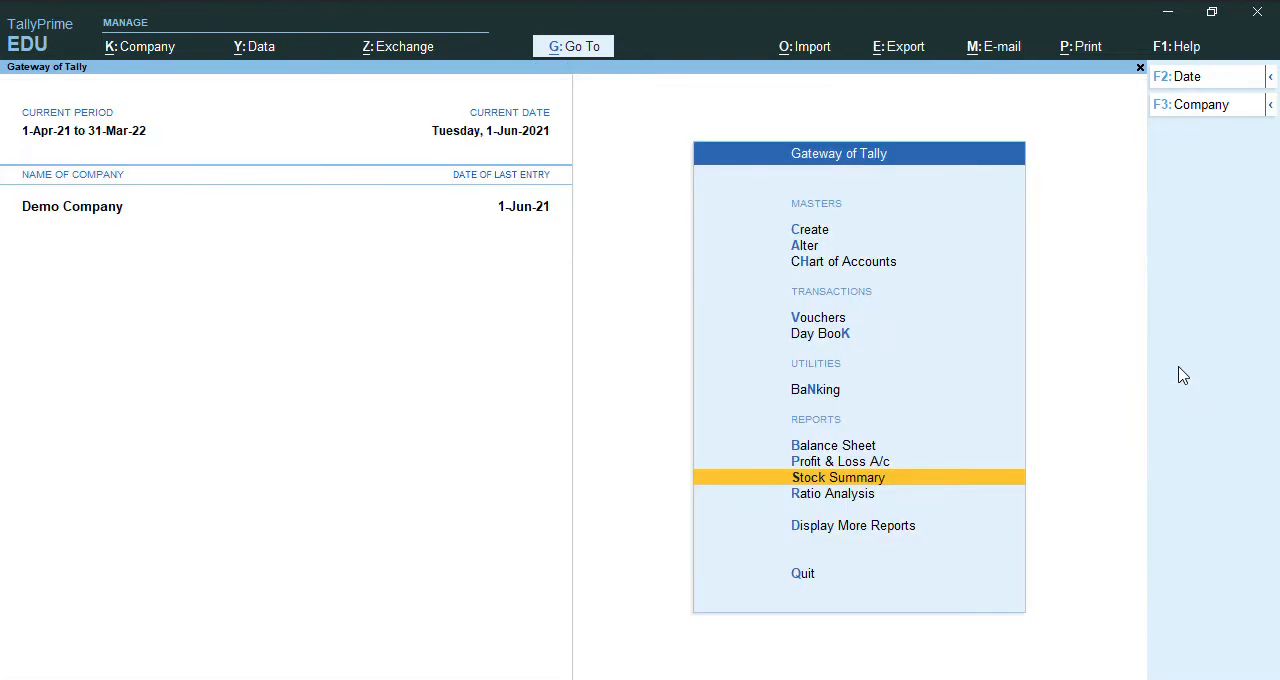
# Review Purchase Accounts and Closing Stock in the Profit & Loss A/c, returning to the Gateway of Tally.
pyautogui.press('Up')
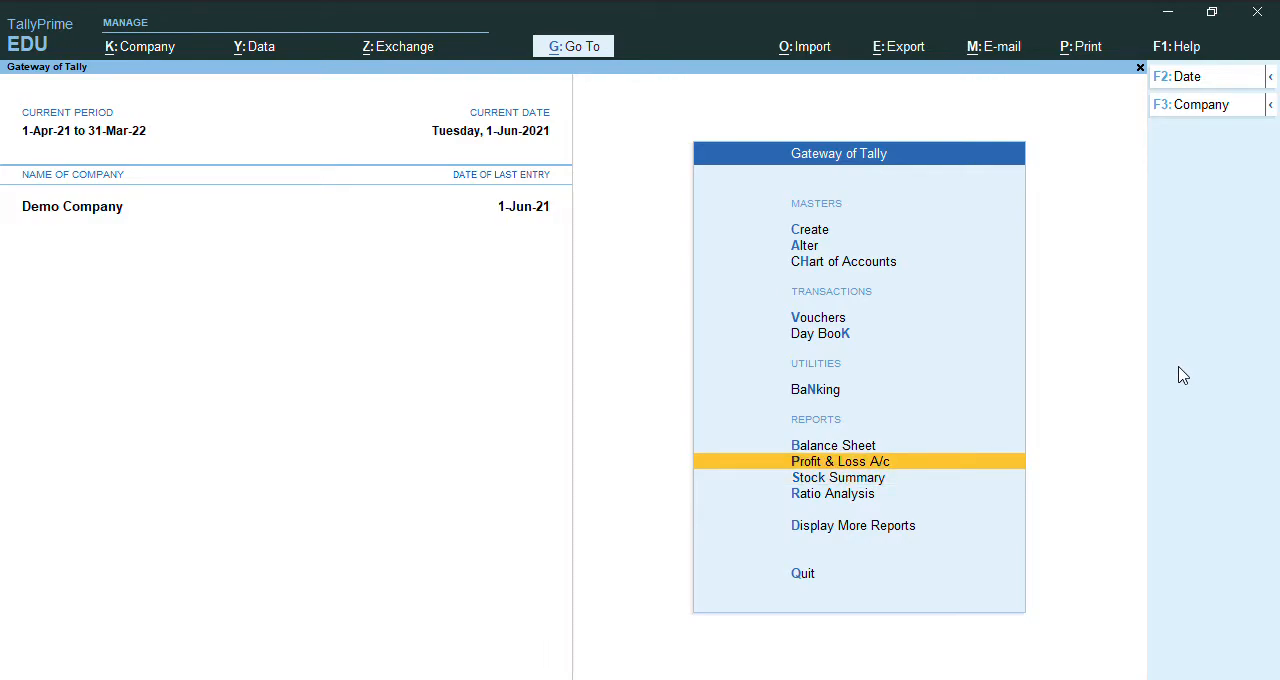
pyautogui.press('Return')
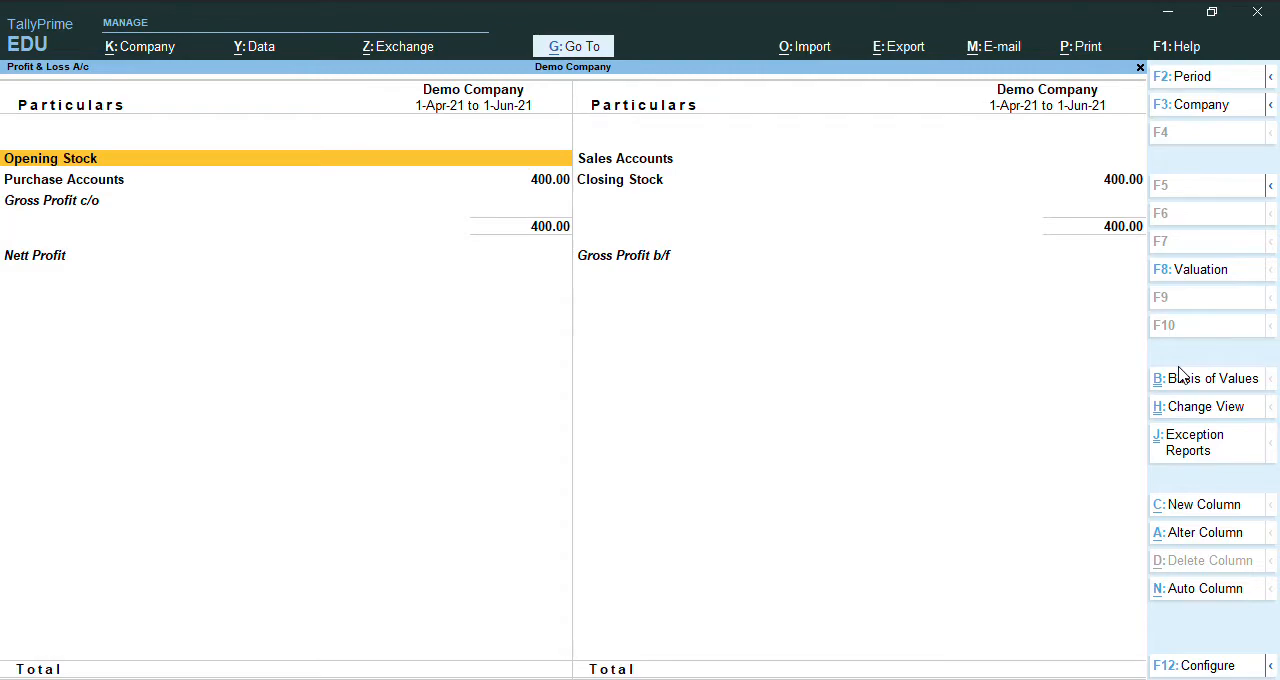
pyautogui.press('Down')
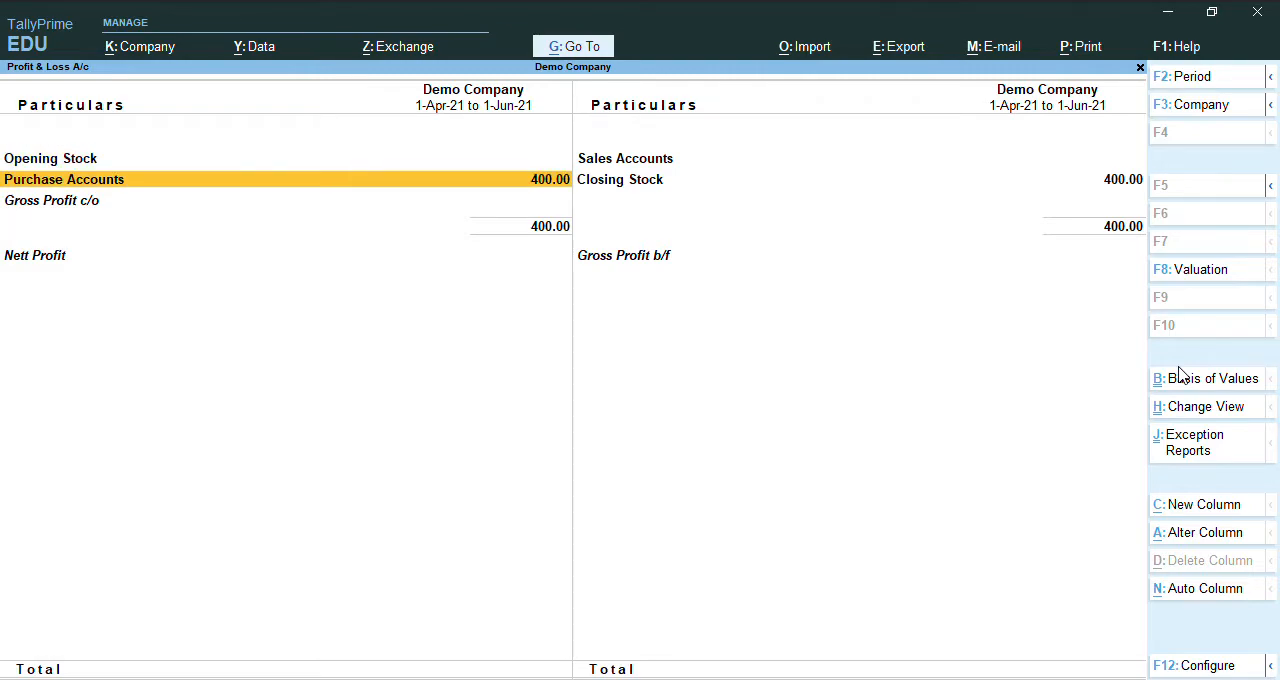
pyautogui.press('Right')
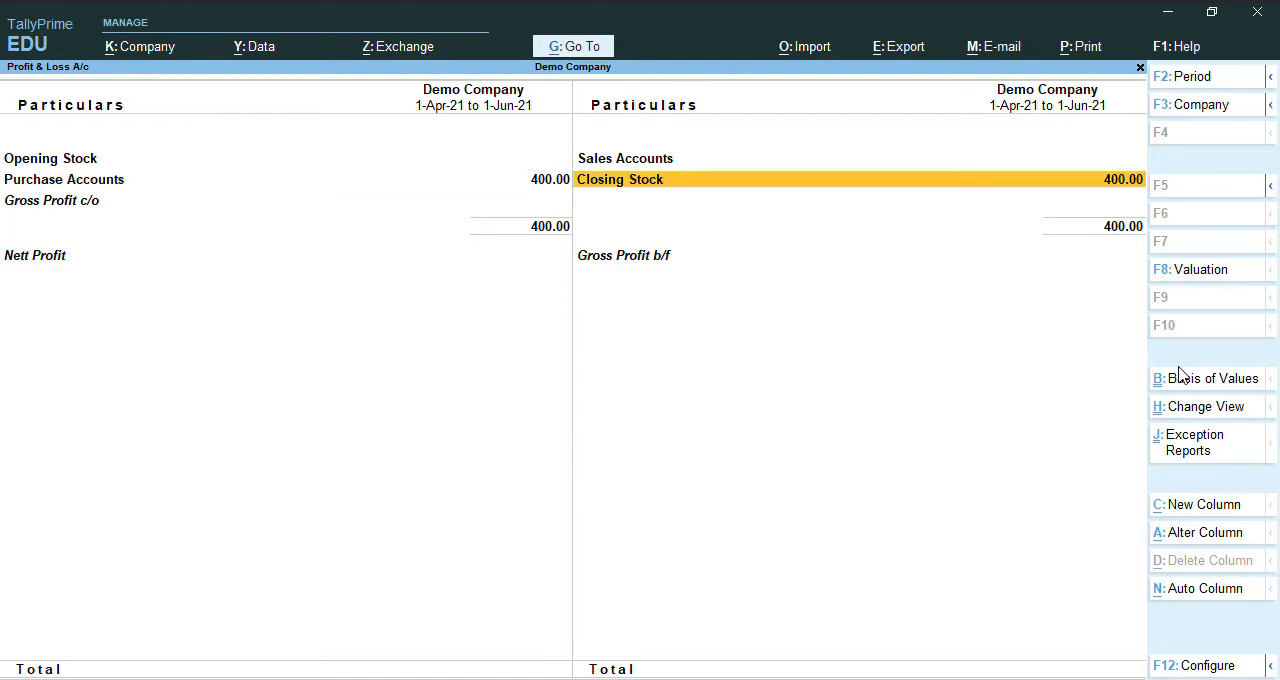
pyautogui.press('Escape')
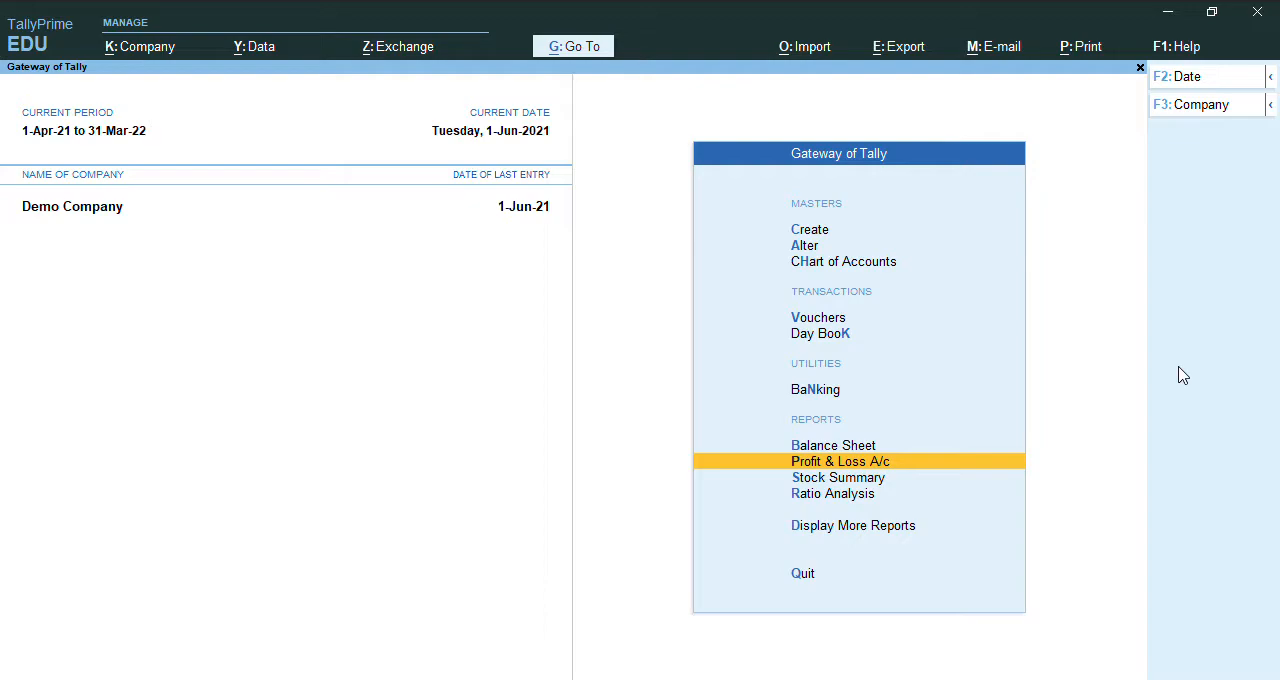
# Start a sales voucher for Debtors (Customer) with the Sales ledger, leaving the dispatch details blank and accepting the existing party details.
pyautogui.press('Up')
pyautogui.press('Up')
pyautogui.press('Up')
pyautogui.press('Up')
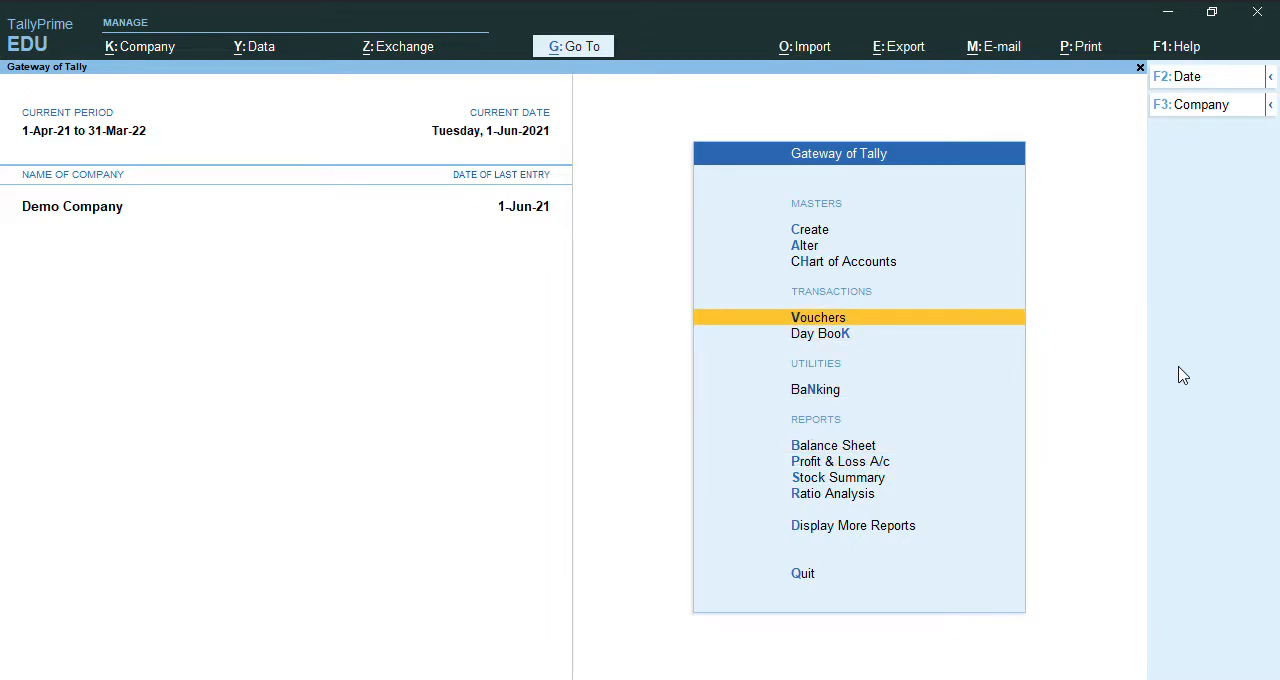
pyautogui.press('Return')
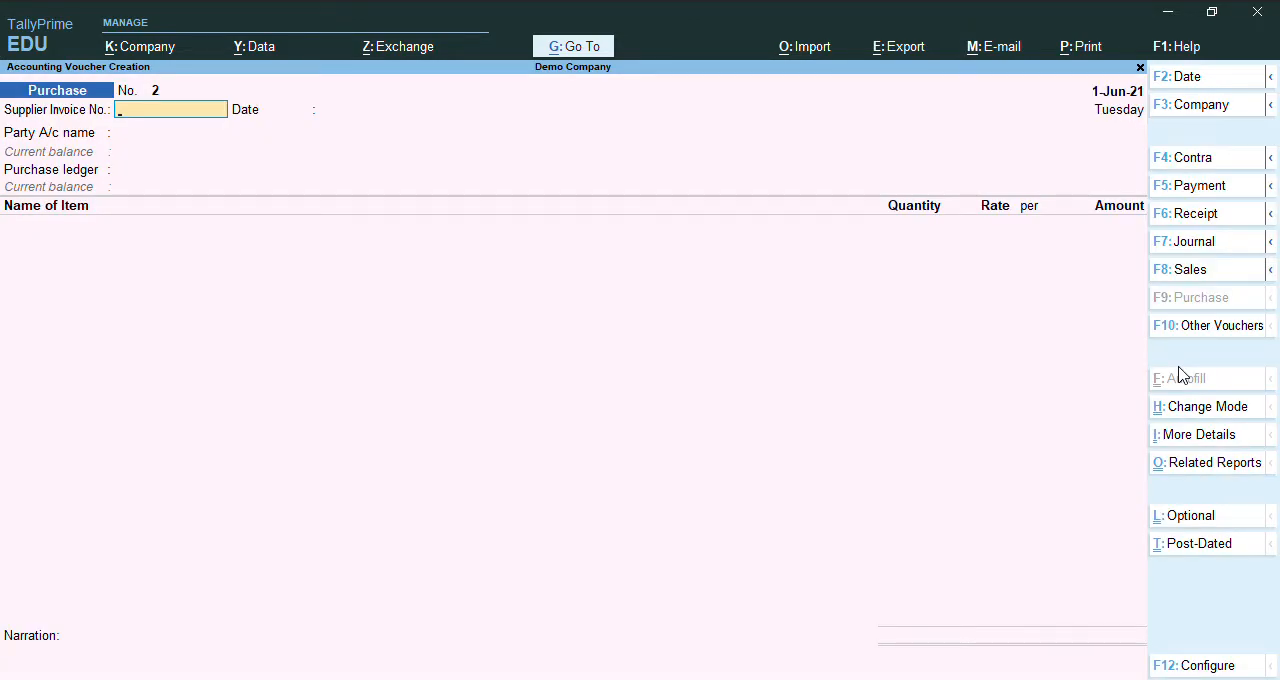
pyautogui.press('F8')
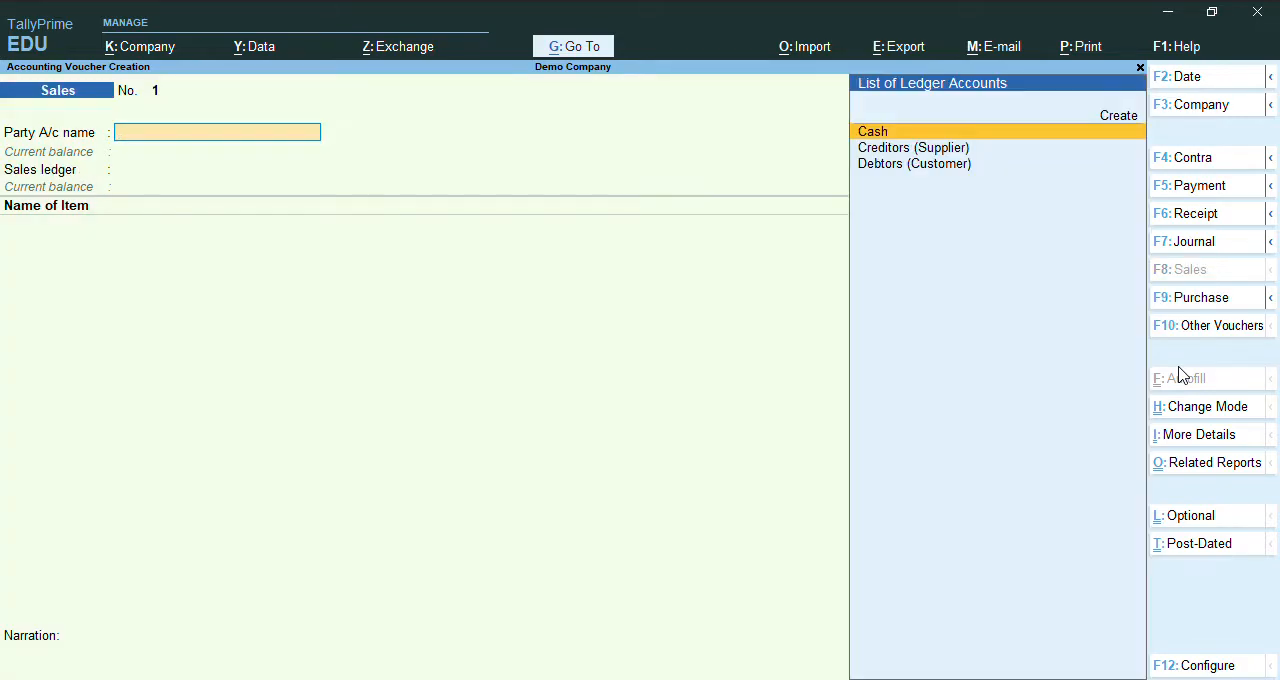
pyautogui.press('Down')
pyautogui.press('Down')
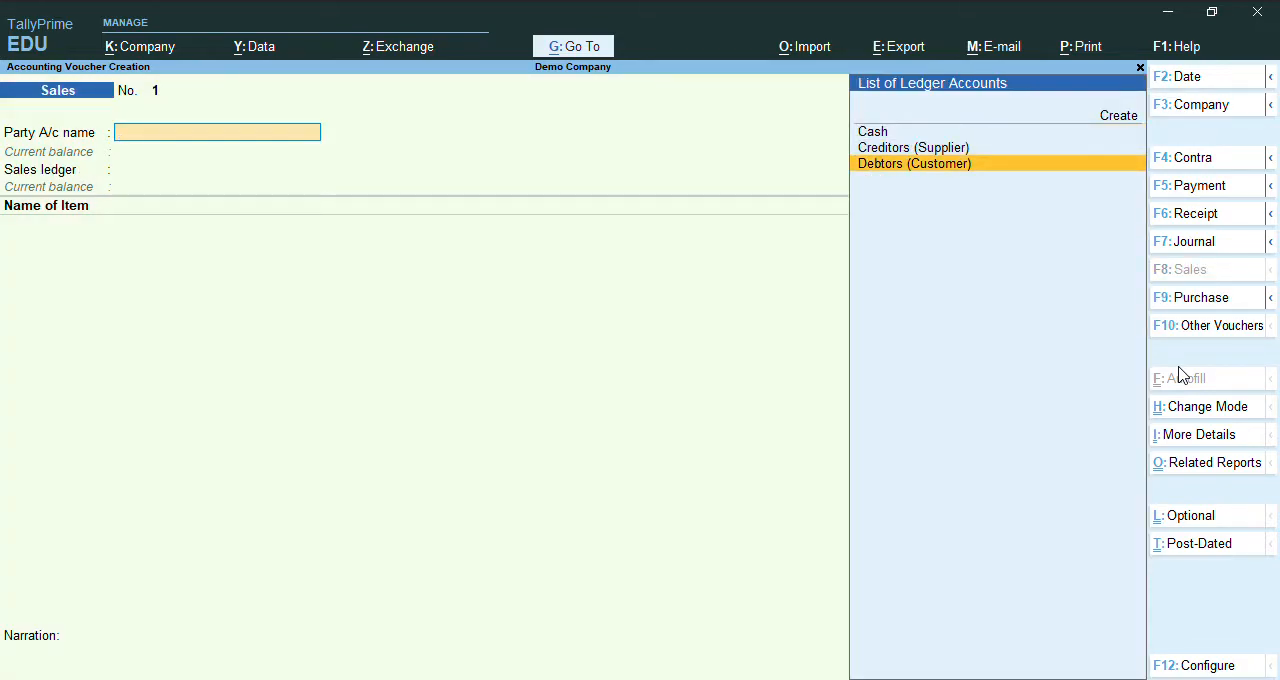
pyautogui.press('Return')
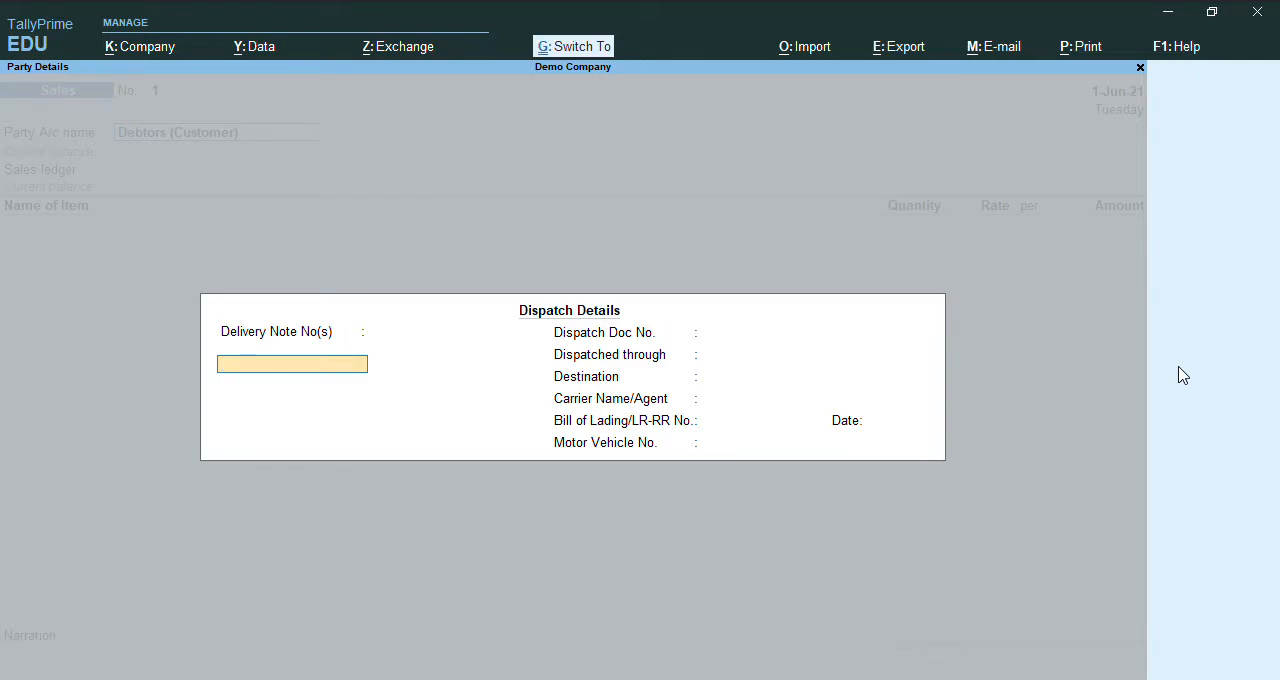
pyautogui.hotkey('ctrl', 'a')
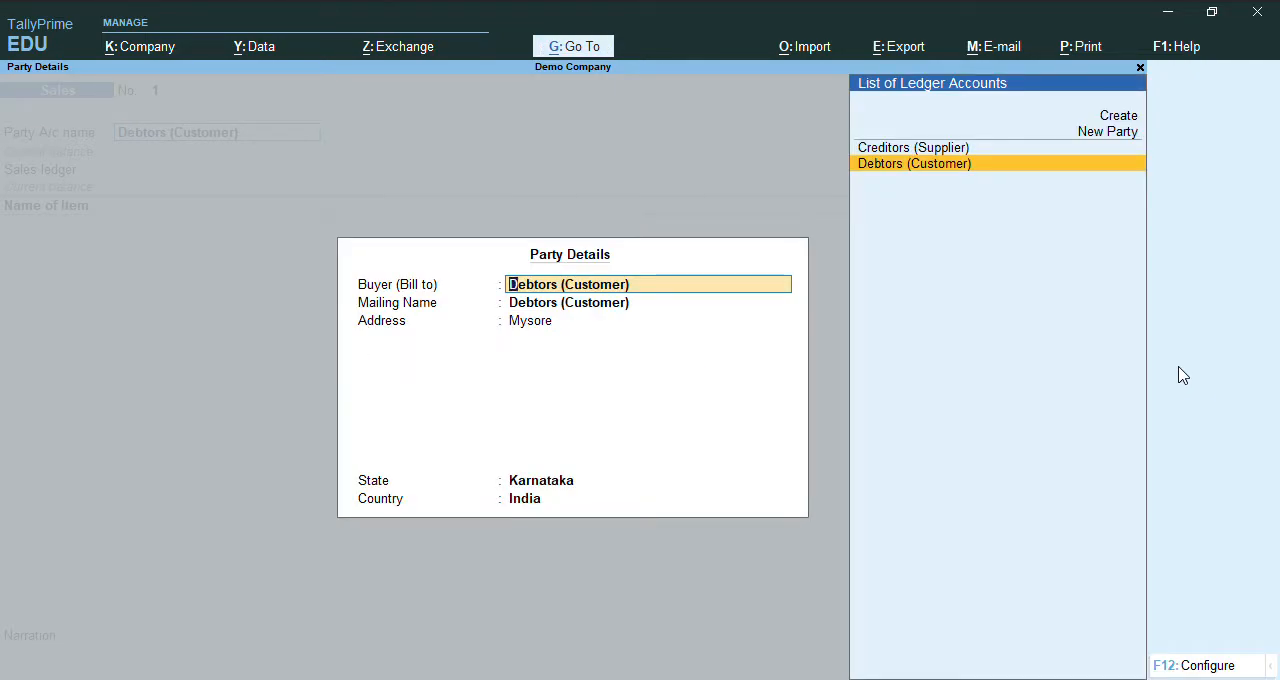
pyautogui.hotkey('ctrl', 'a')
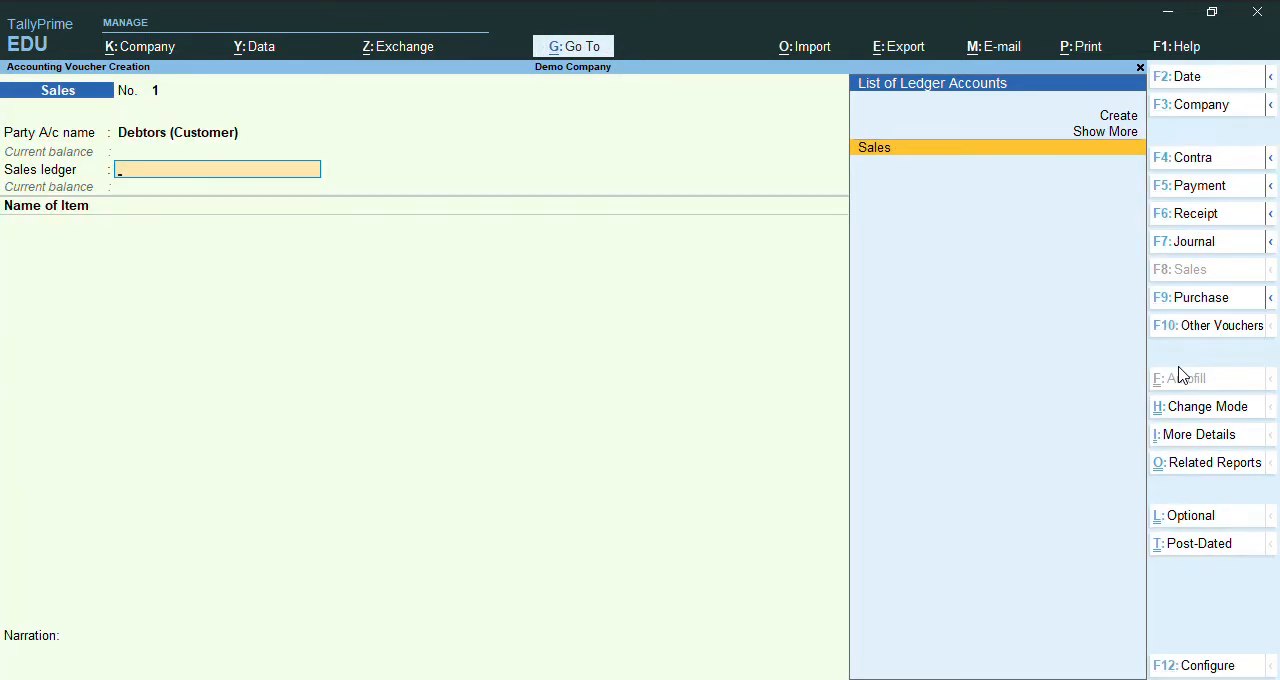
pyautogui.press('Return')
# Add Books as the first sales item with a quantity of 5 nos at a rate of 30.
pyautogui.press('Down')
pyautogui.press('Down')
pyautogui.press('Return')
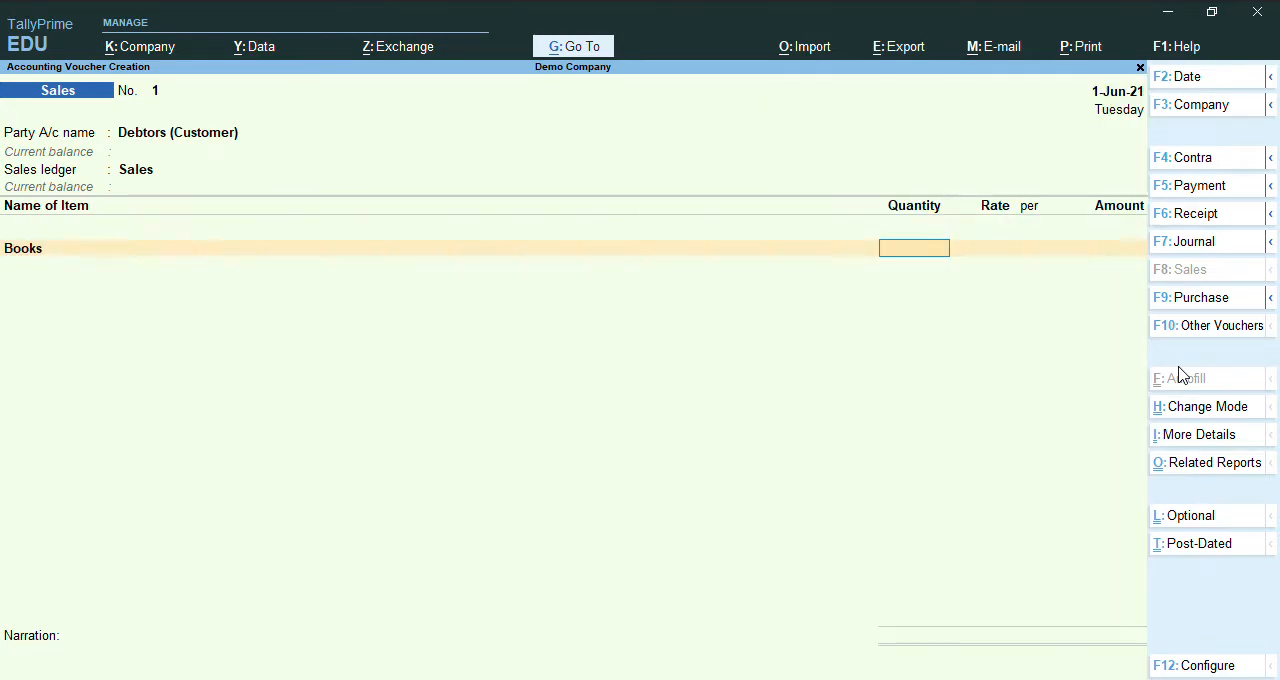
pyautogui.write('5')
pyautogui.press('Return')
pyautogui.write('30')
pyautogui.press('Return')
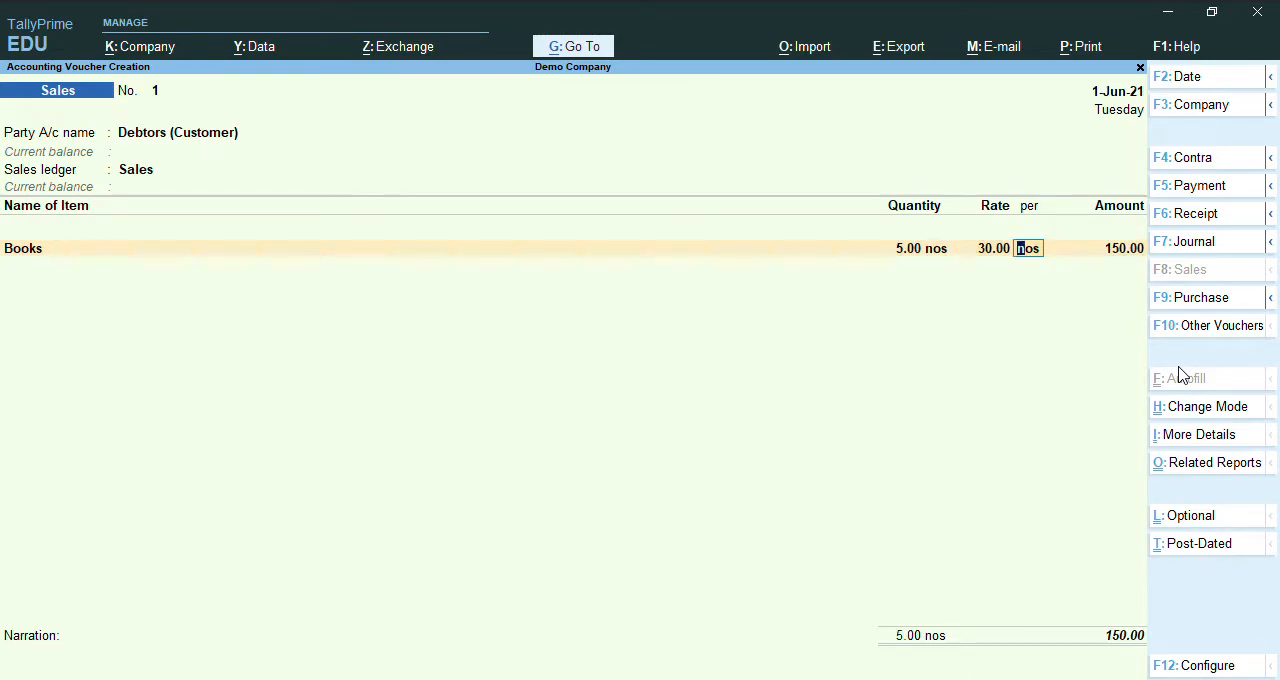
pyautogui.press('Return')
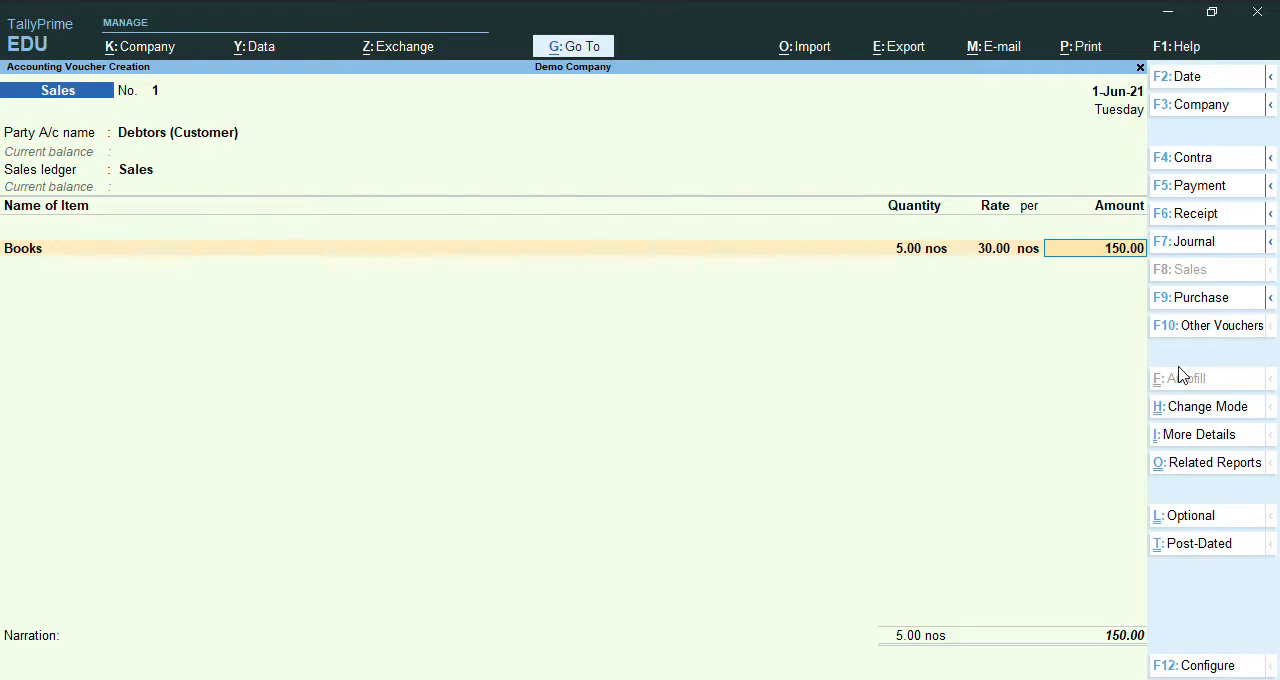
pyautogui.press('Return')
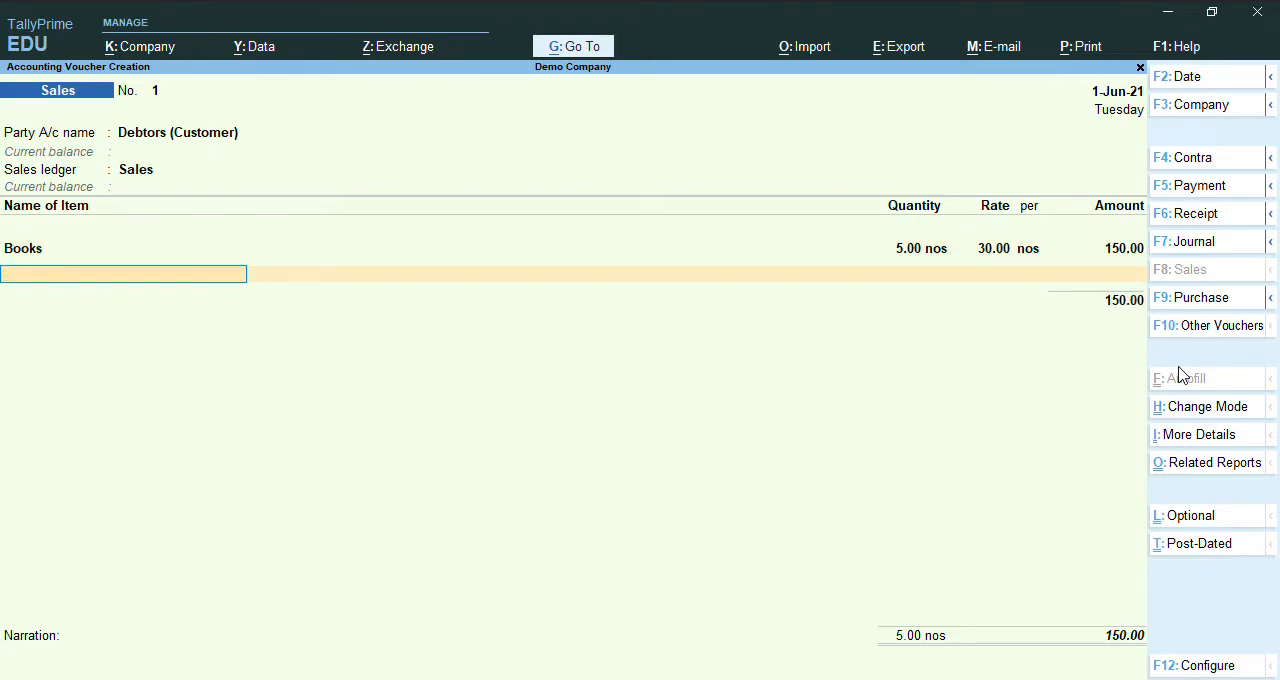
# Add Pens as the second sales item with a quantity of 5 nos at a rate of 15.
pyautogui.write('P')
pyautogui.press('Down')
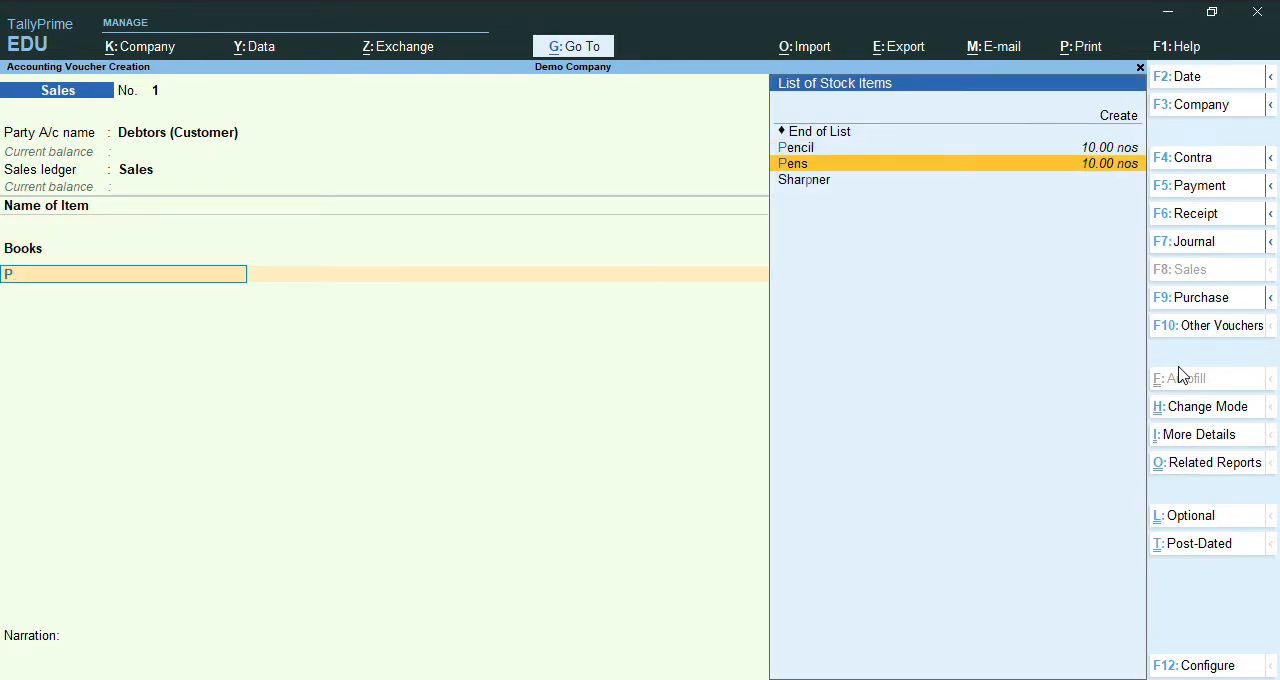
pyautogui.press('Return')
pyautogui.write('5')
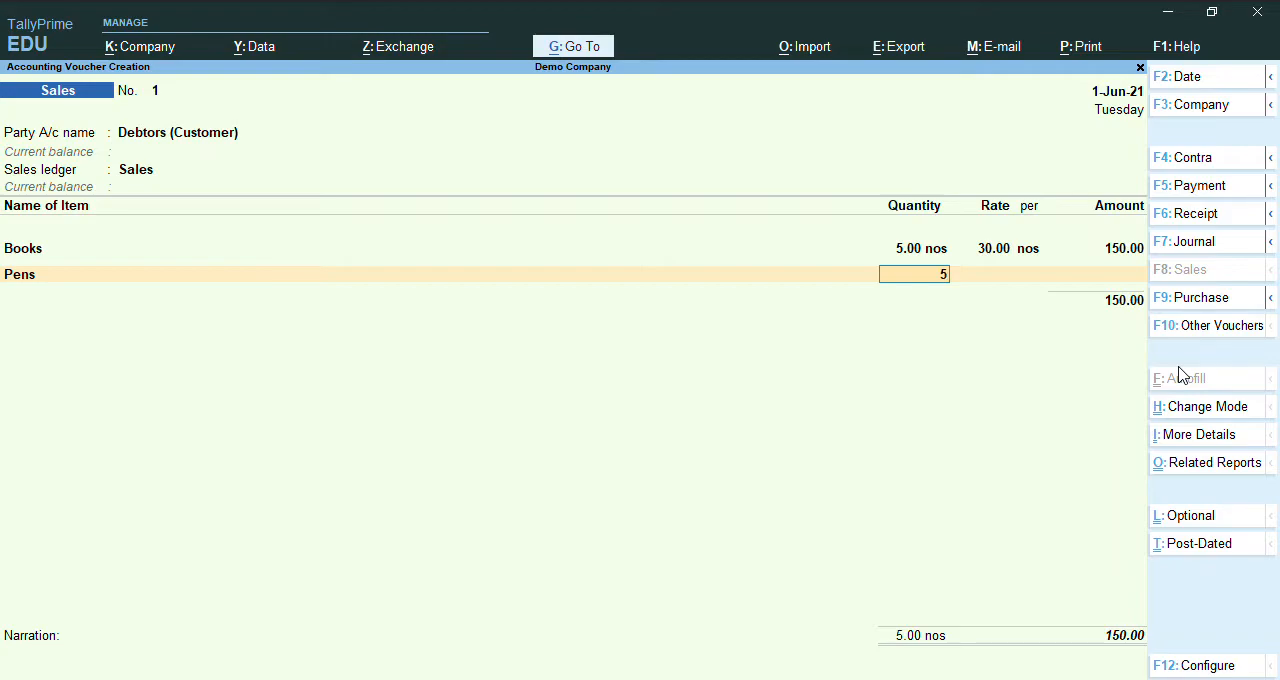
pyautogui.press('Return')
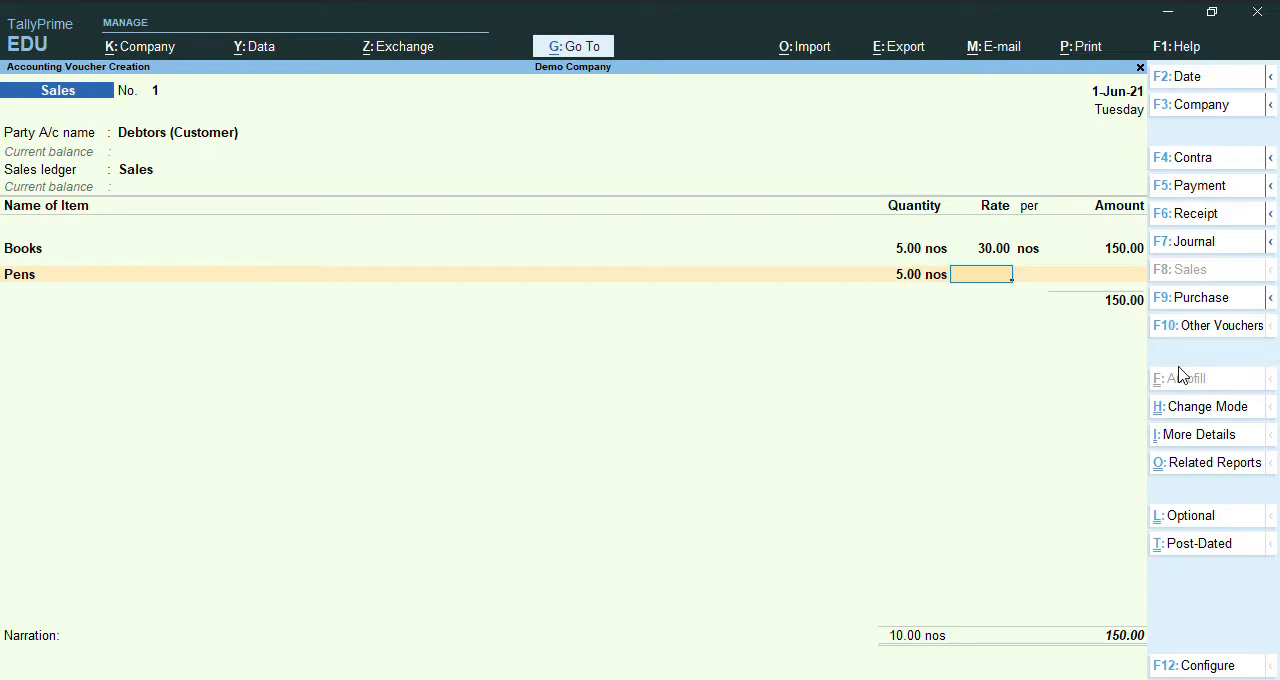
pyautogui.write('15')
pyautogui.press('Return')
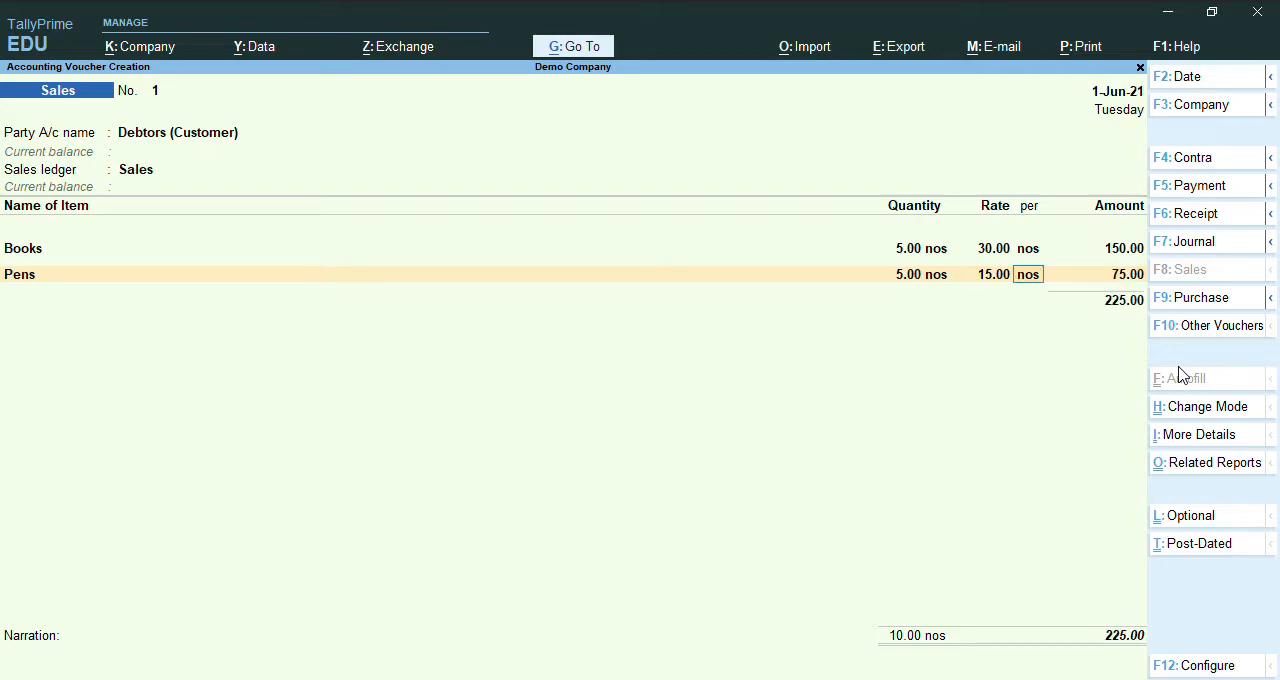
pyautogui.press('Return')
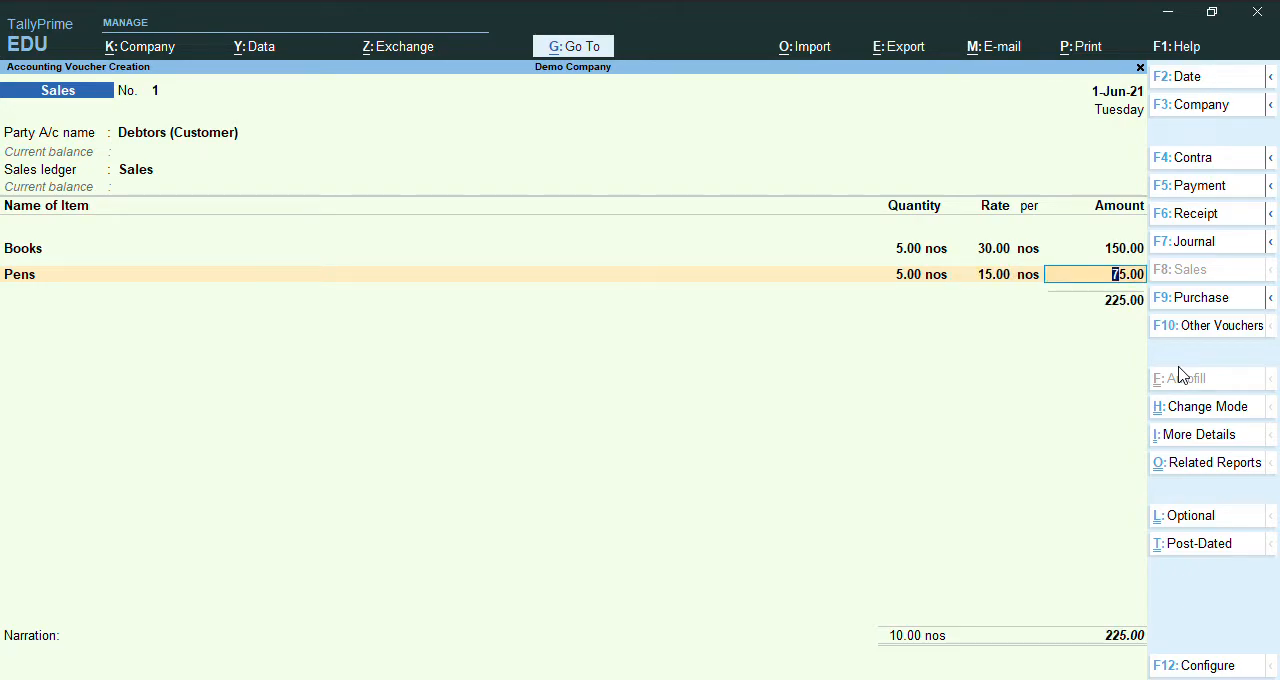
pyautogui.press('Return')
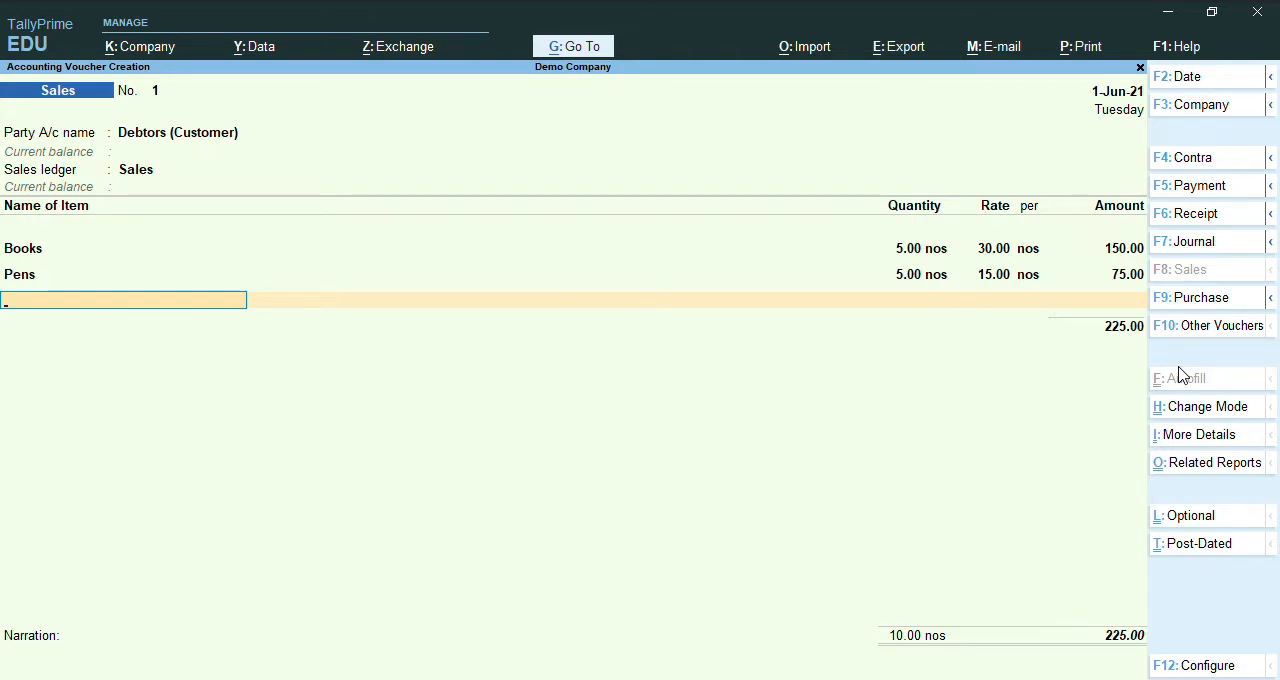
# End the item list, accept the New Ref bill-wise details, save the sales voucher without a narration, and return to the Gateway of Tally.
pyautogui.press('Return')
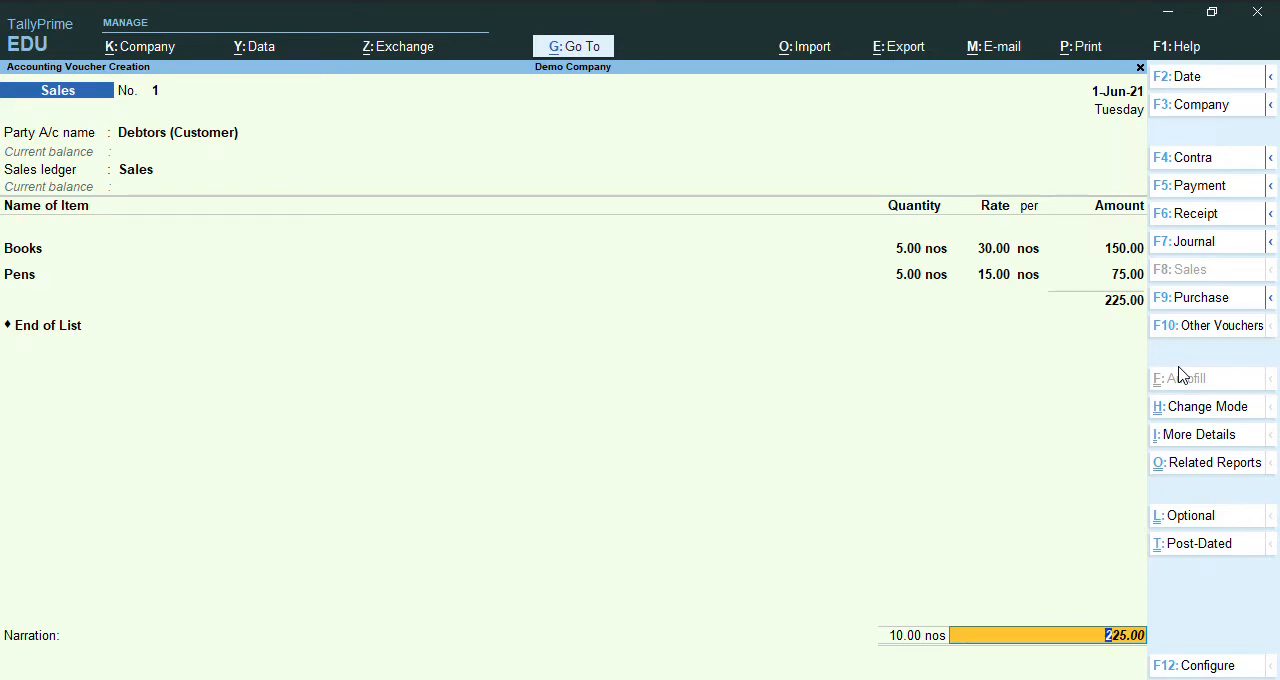
pyautogui.press('Return')
pyautogui.press('Return')
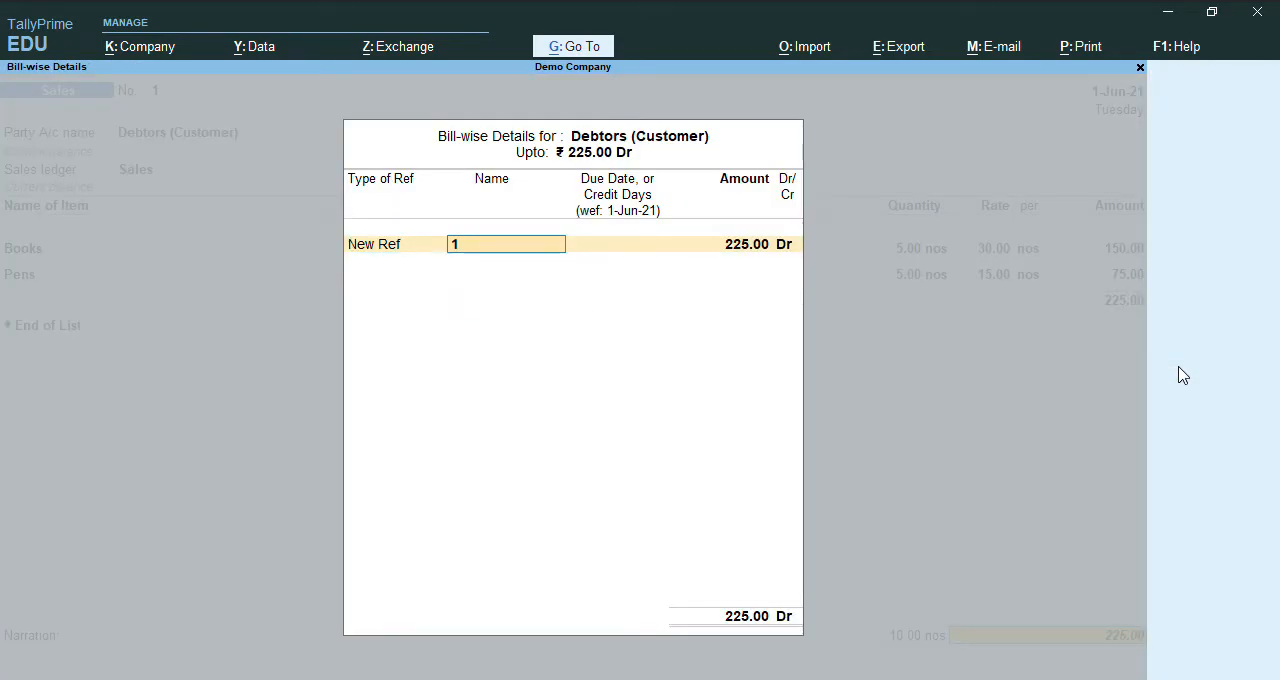
pyautogui.press('Return')
pyautogui.press('Return')
pyautogui.press('Return')
pyautogui.press('Return')
pyautogui.press('Return')
pyautogui.press('Return')
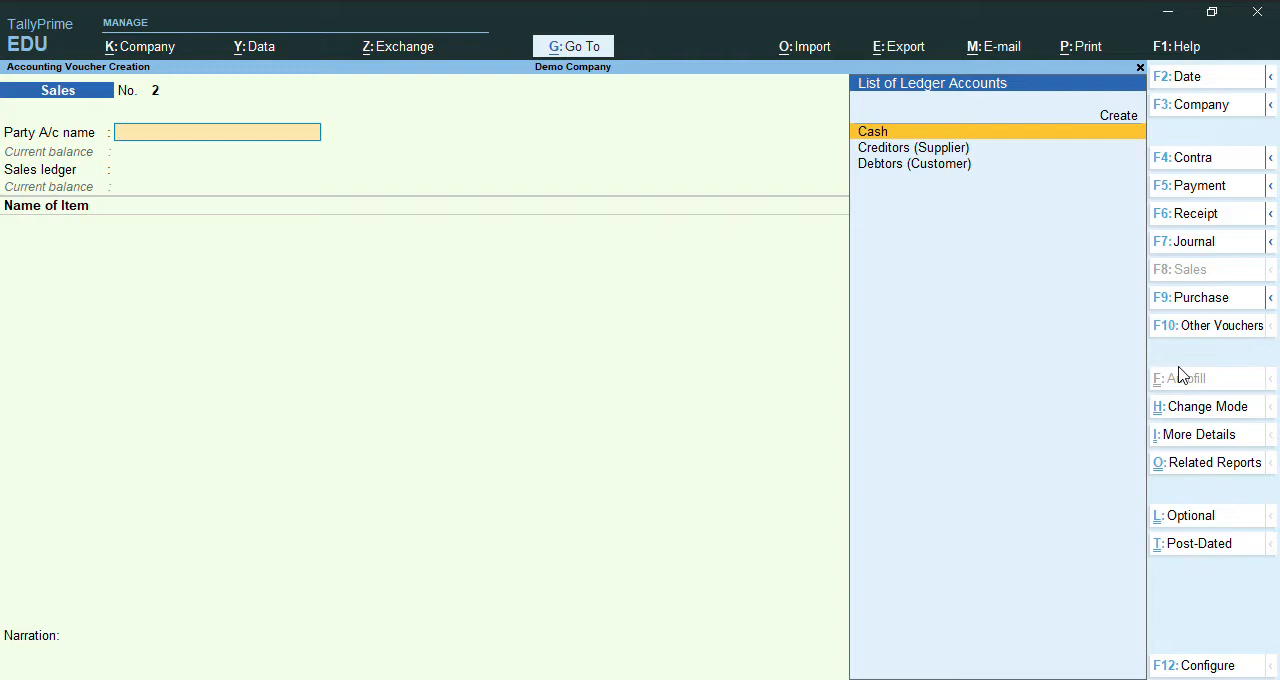
pyautogui.press('Escape')
pyautogui.press('Return')
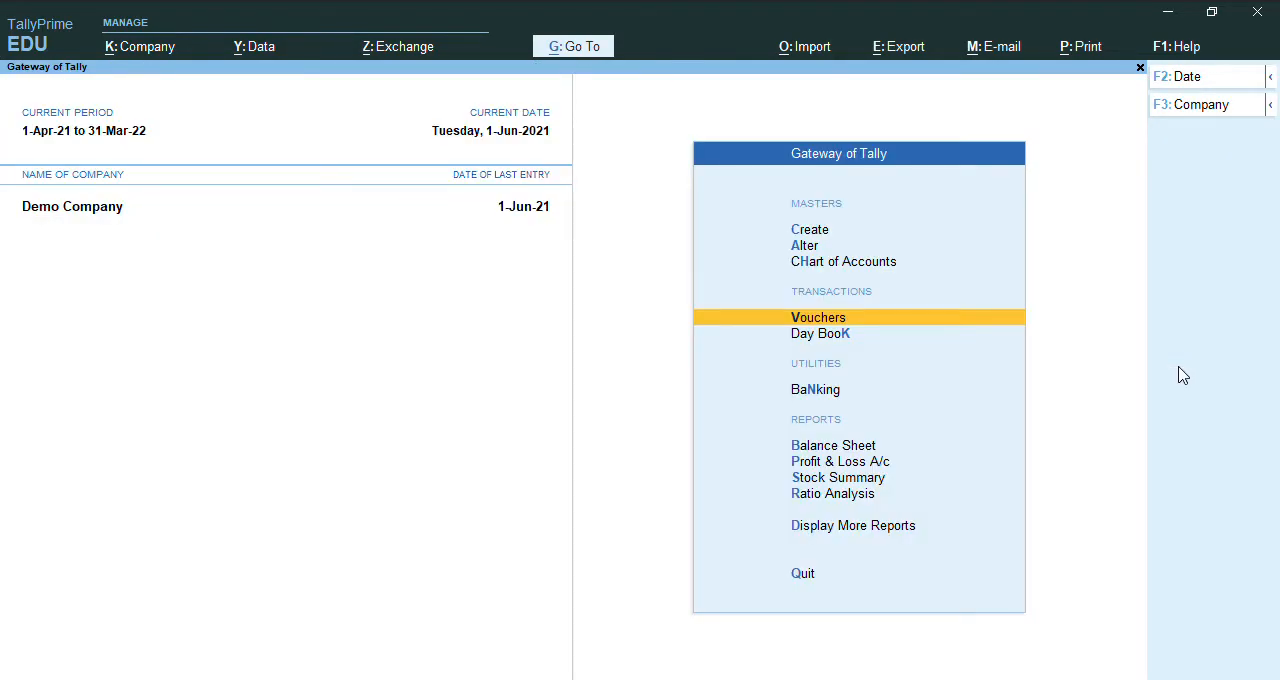
# Review Sales Accounts, Closing Stock and the profit figures in the Profit & Loss A/c, returning to the Gateway of Tally.
pyautogui.press('Down')
pyautogui.press('Down')
pyautogui.press('Down')
pyautogui.press('Down')
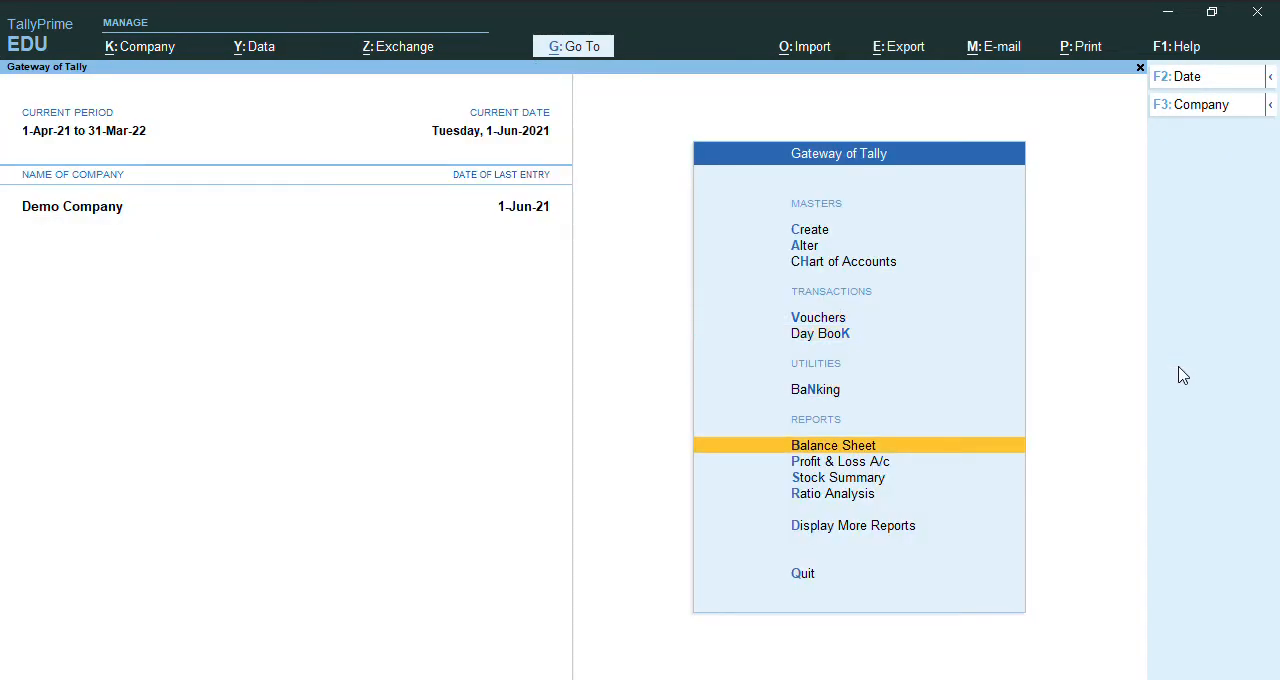
pyautogui.press('Return')
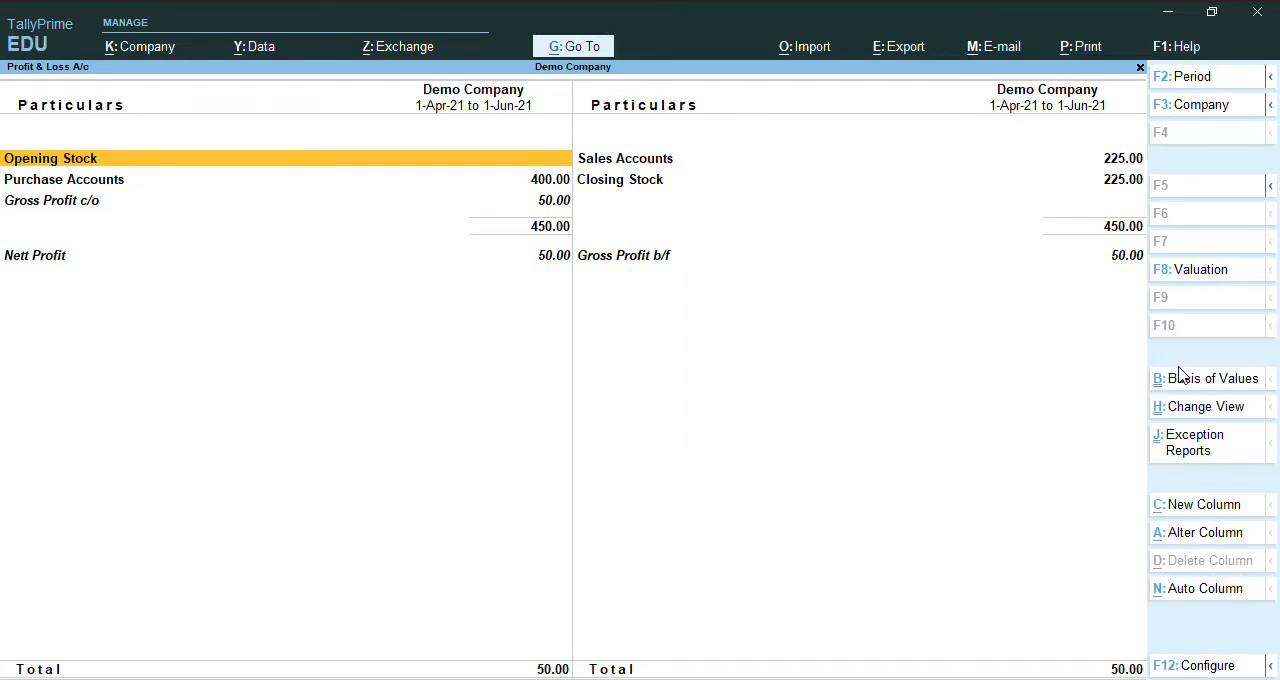
pyautogui.press('Right')
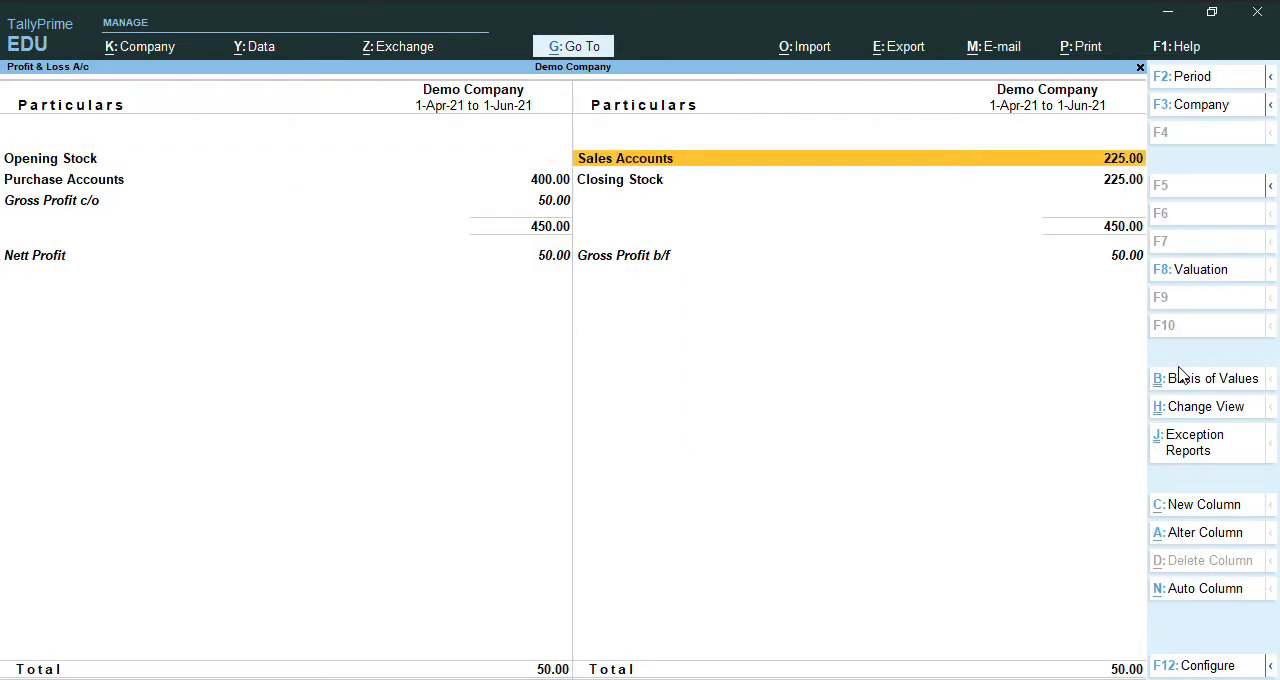
pyautogui.press('Down')
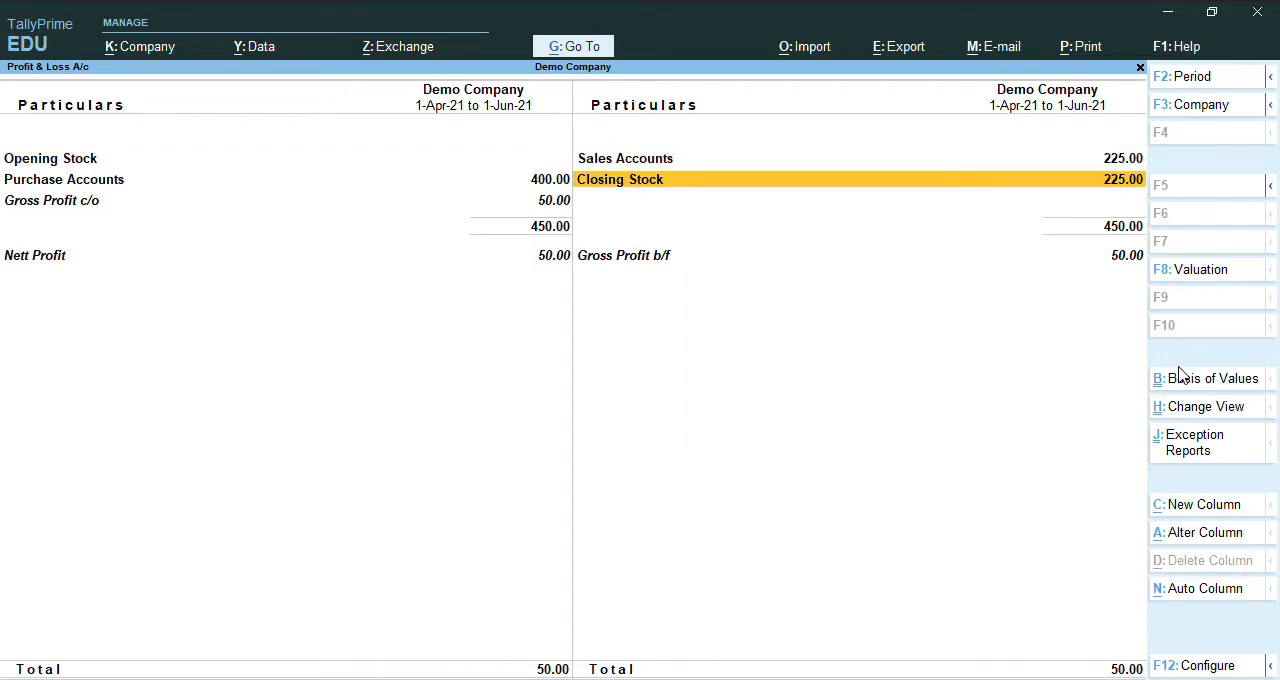
pyautogui.press('Up')
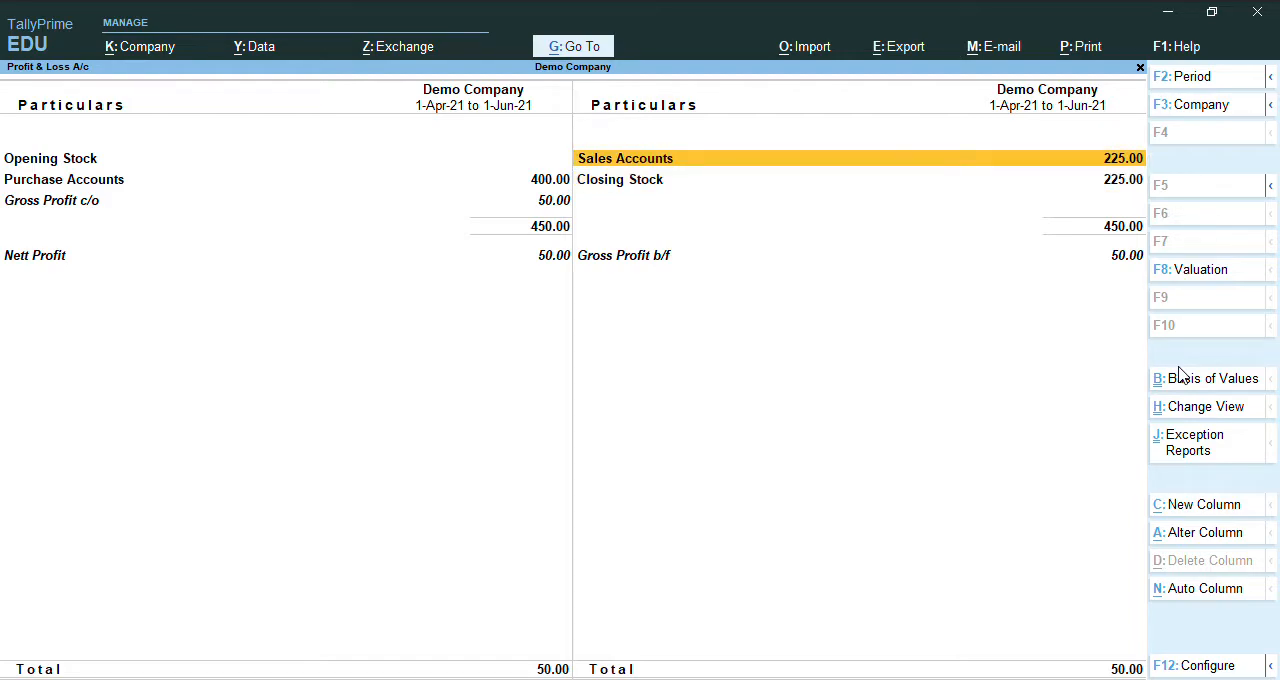
pyautogui.press('Escape')
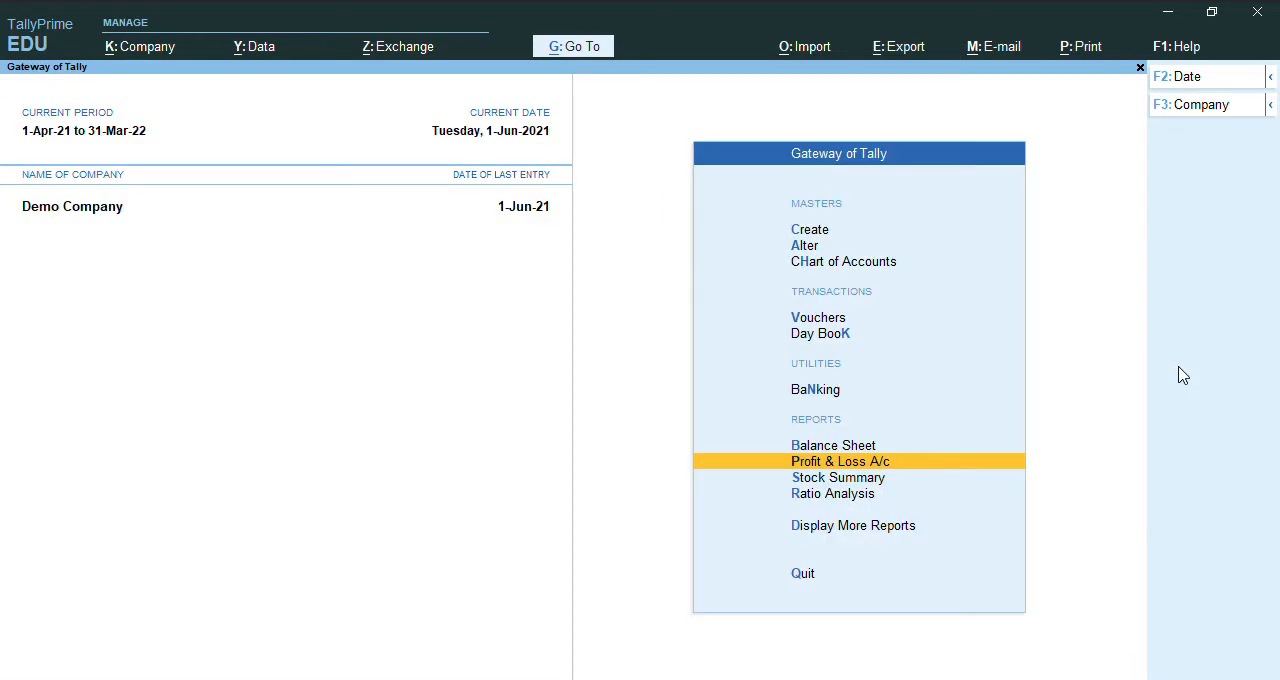
# Configure the Stock Summary to show goods inwards and goods outwards, review the item movements, and return to the Gateway of Tally.
pyautogui.press('Down')
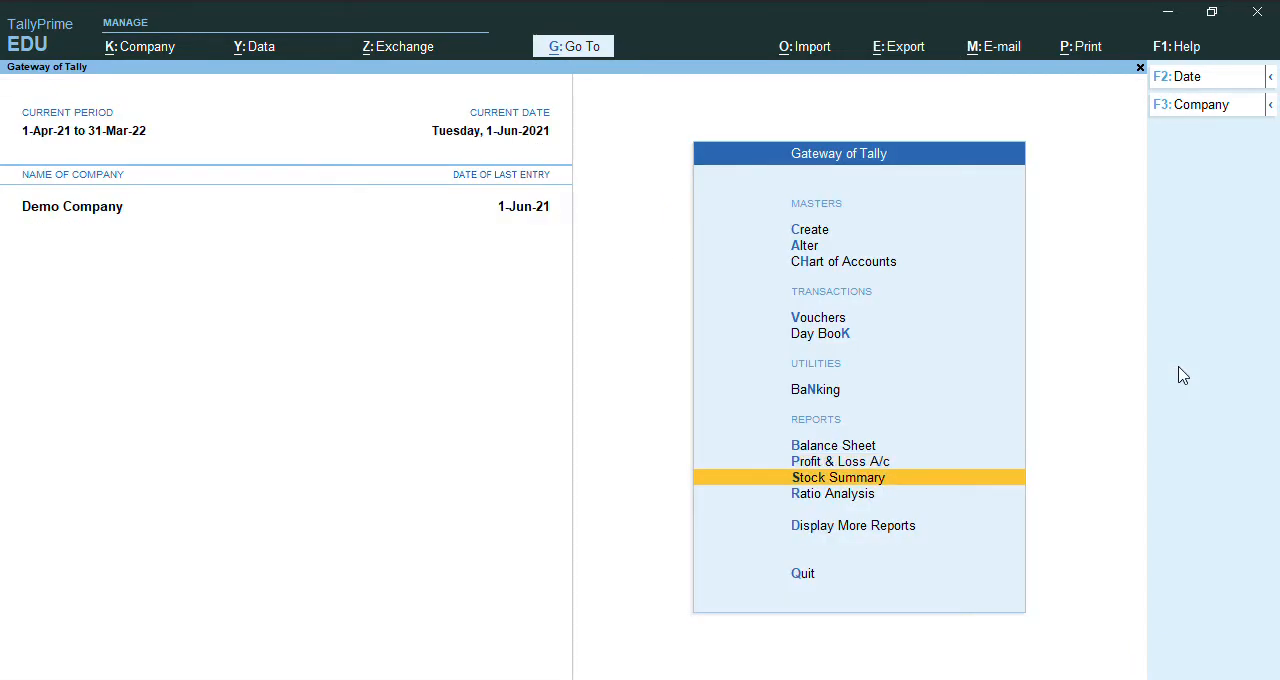
pyautogui.press('Return')
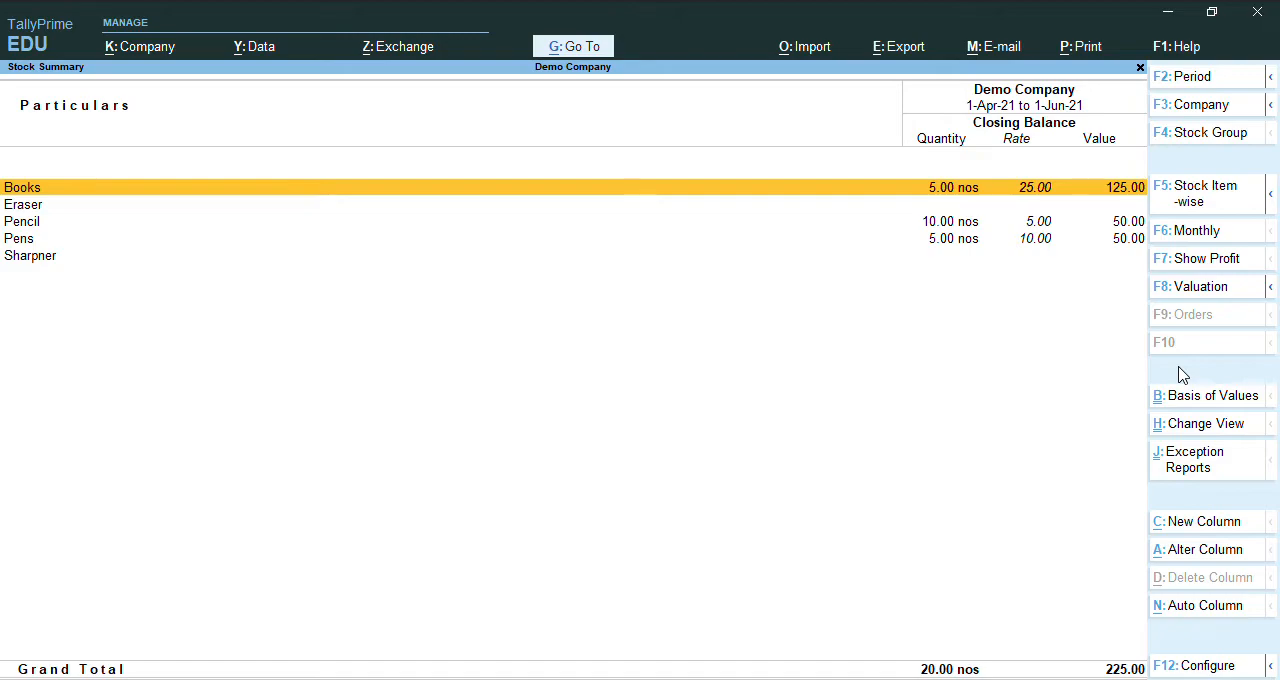
pyautogui.click(1180, 375)
pyautogui.press('F12')
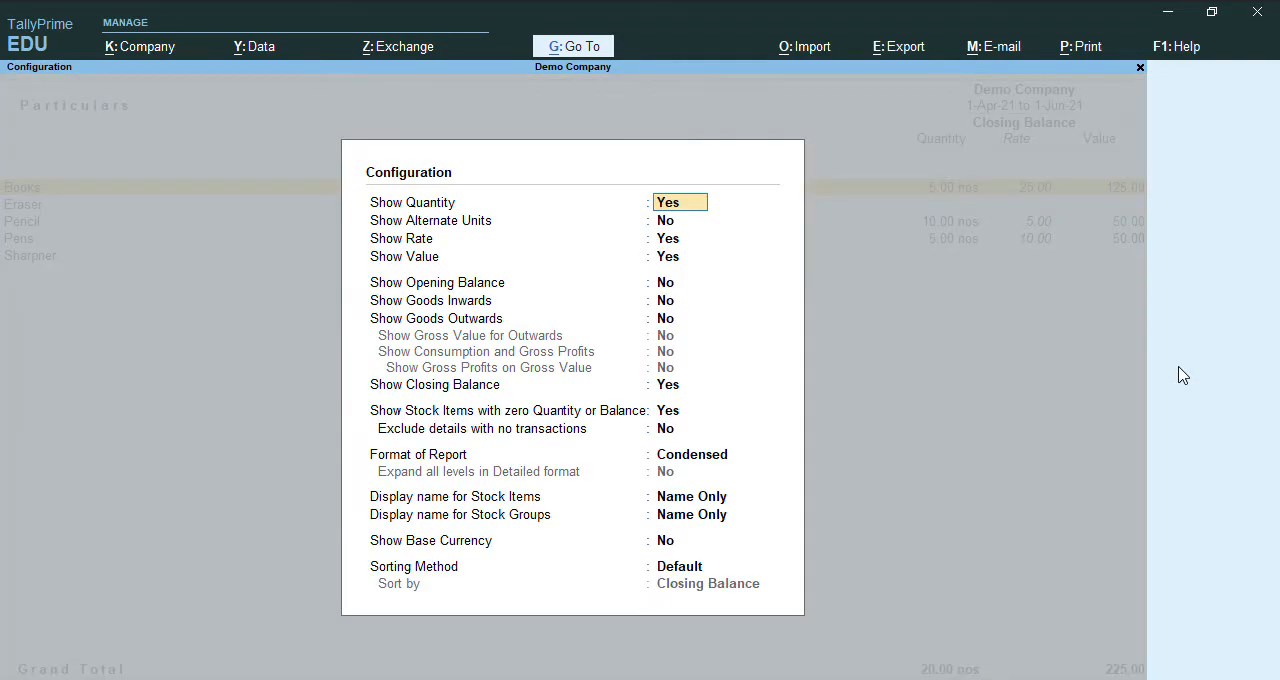
pyautogui.press('Return')
pyautogui.press('Return')
pyautogui.press('Return')
pyautogui.press('Return')
pyautogui.press('Return')
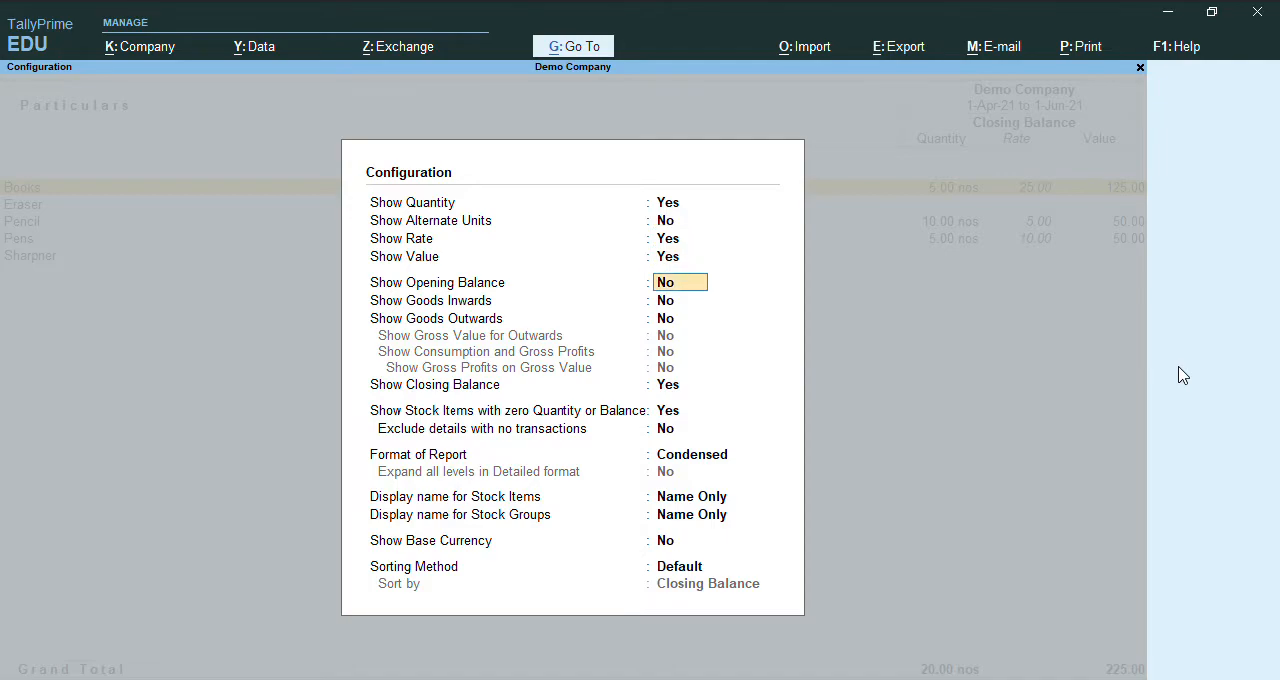
pyautogui.write('y')
pyautogui.press('Return')
pyautogui.write('y')
pyautogui.press('Return')
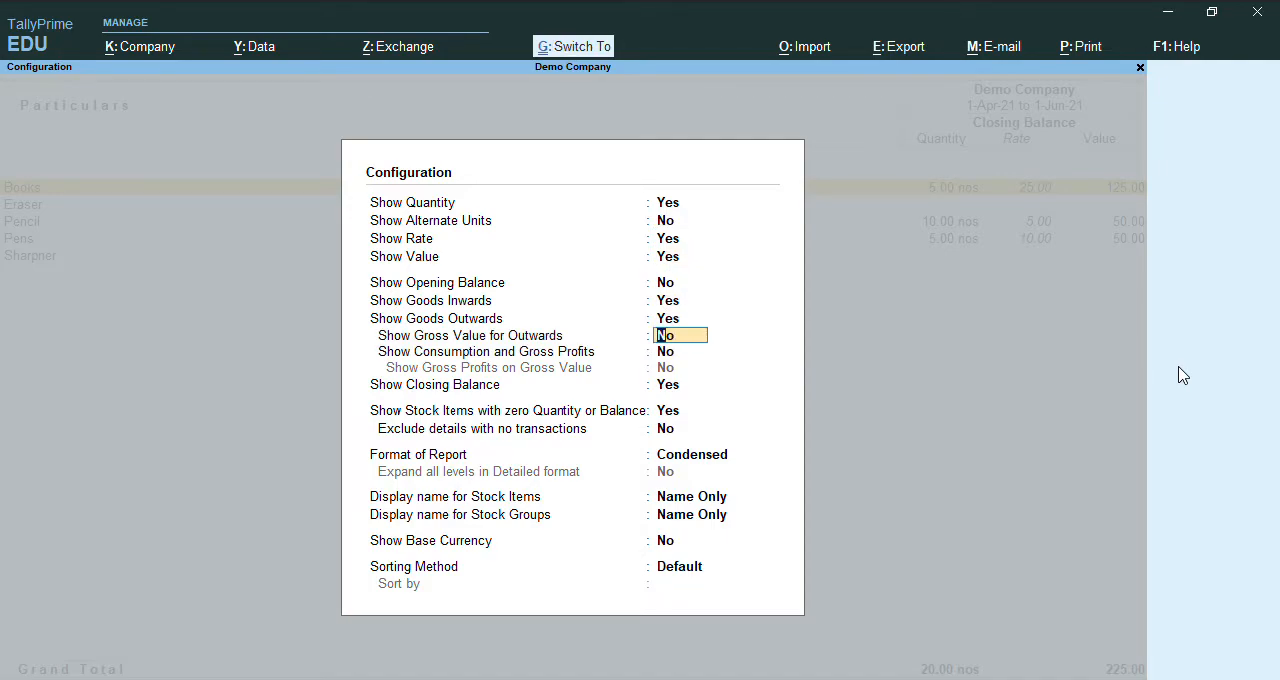
pyautogui.hotkey('ctrl', 'a')
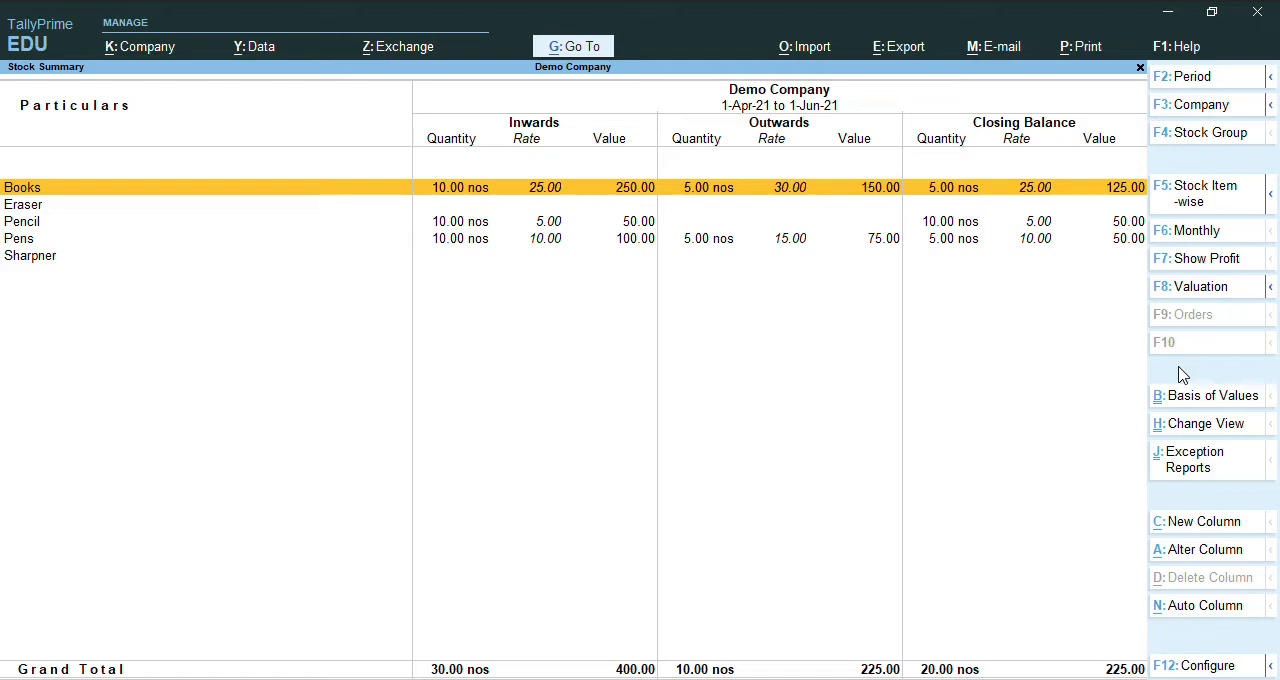
pyautogui.press('Escape')
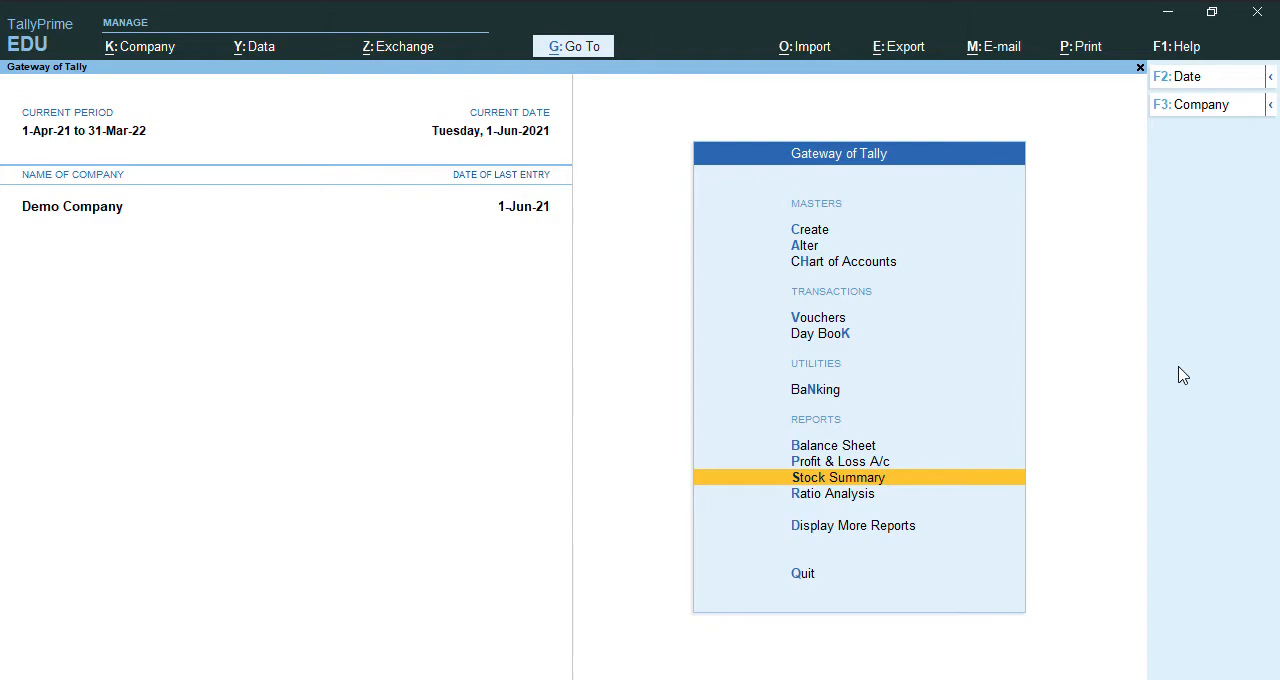
pyautogui.press('c')
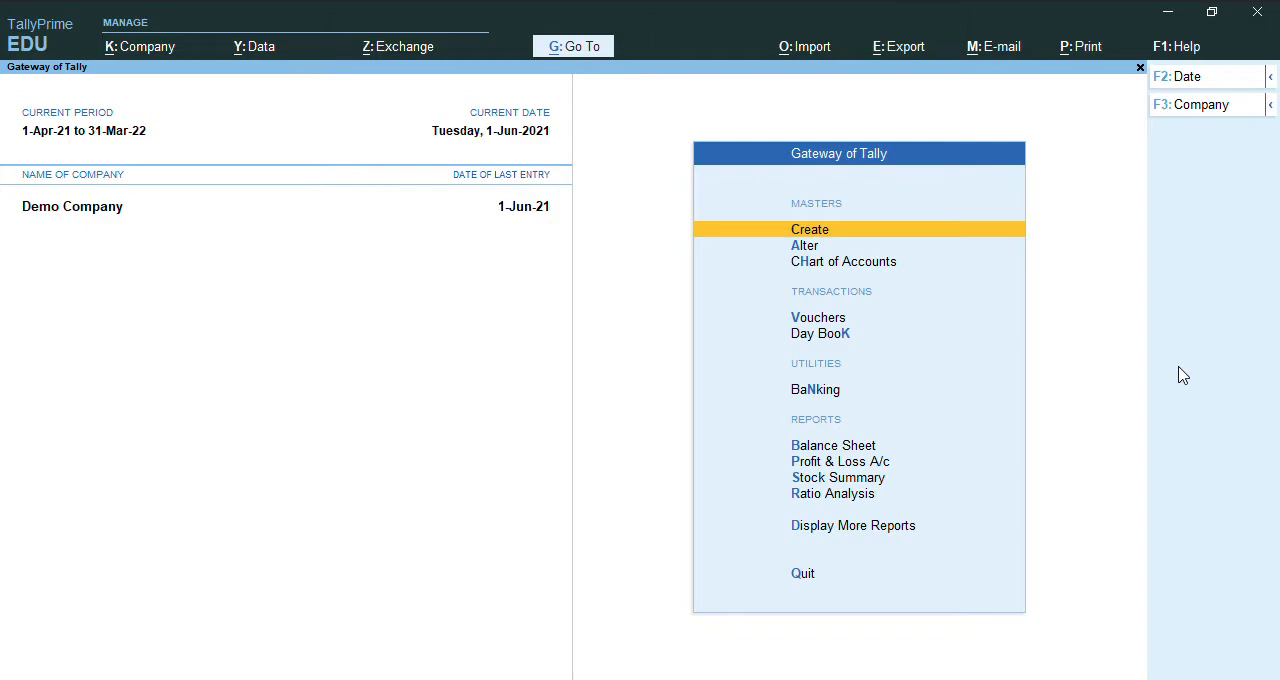
# Start a receipt voucher with Cash as the account and credit Debtors (Customer) with 225.
pyautogui.press('v')
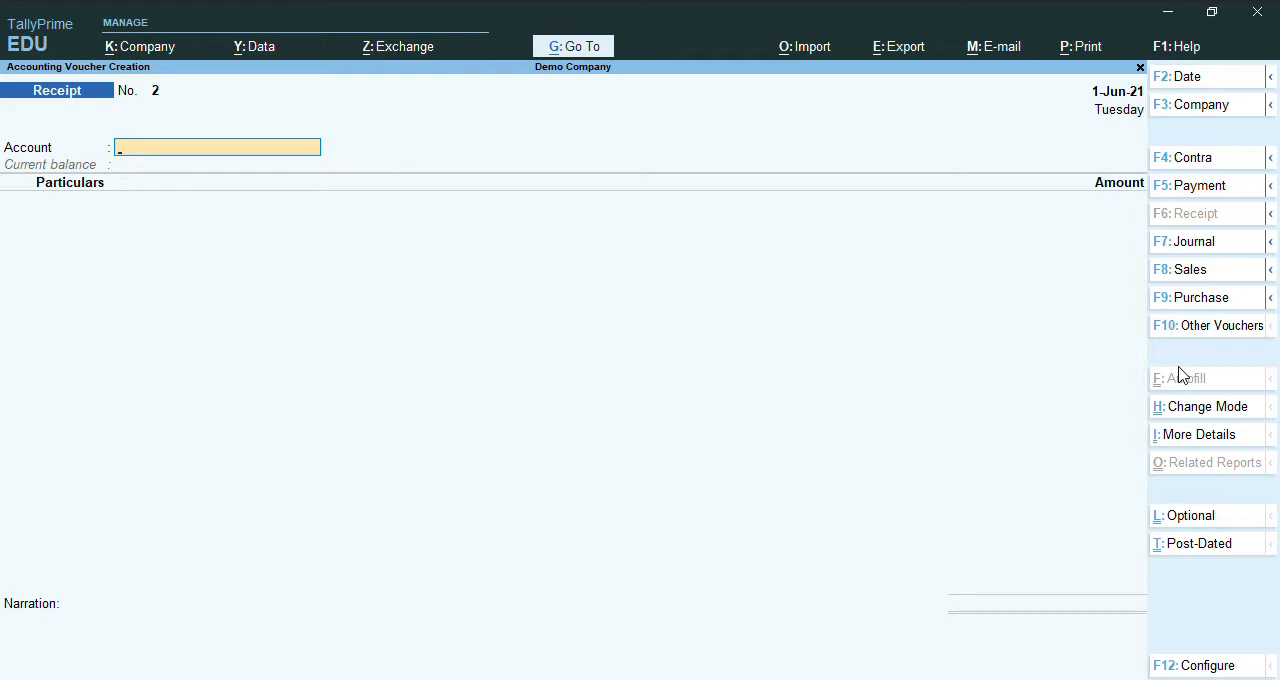
pyautogui.write('C')
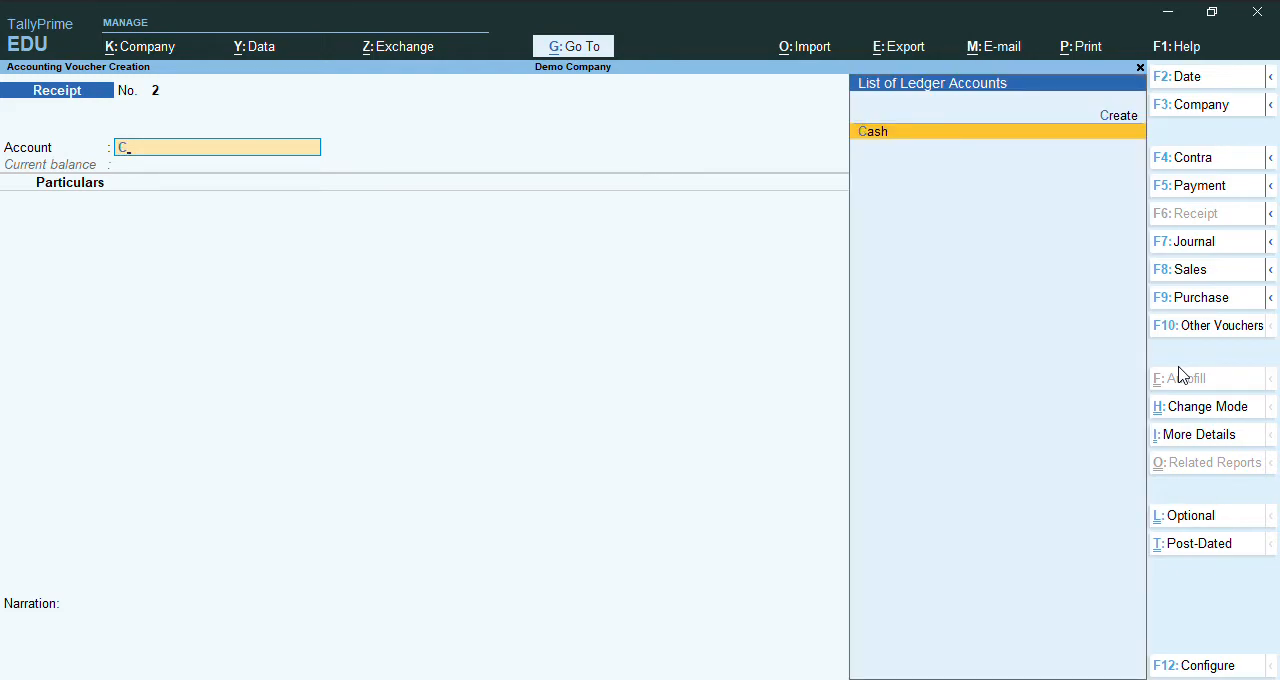
pyautogui.press('Return')
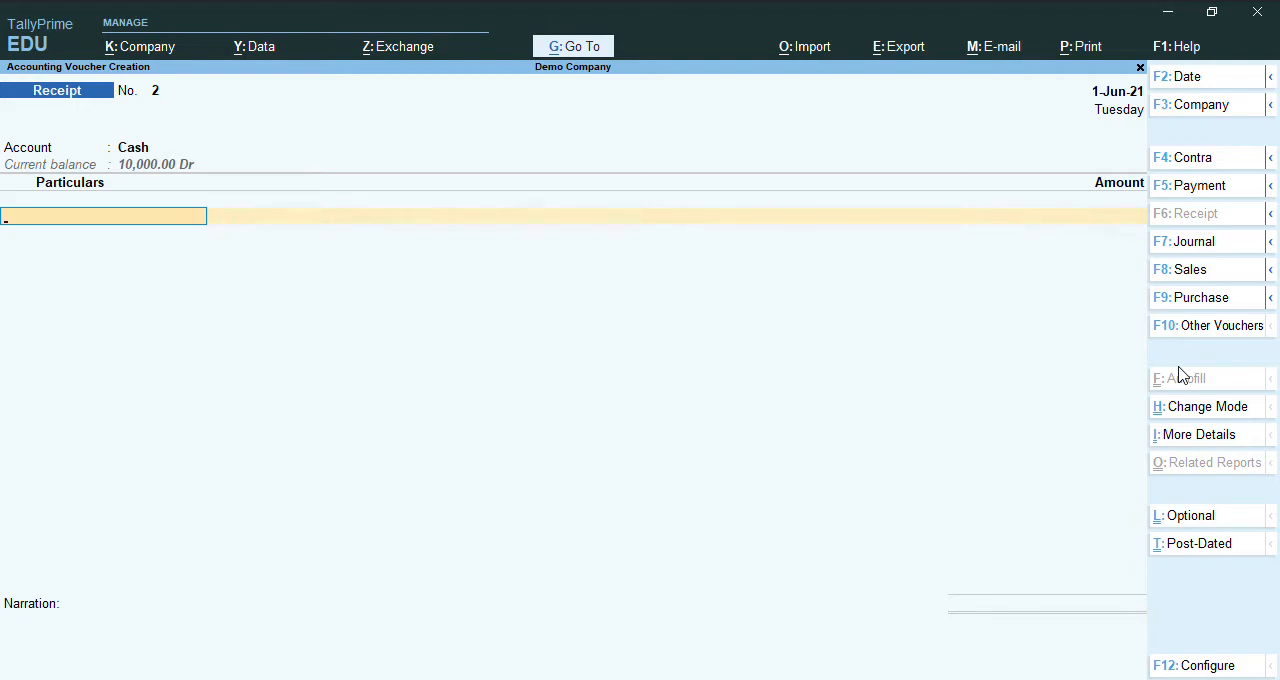
pyautogui.write('D')
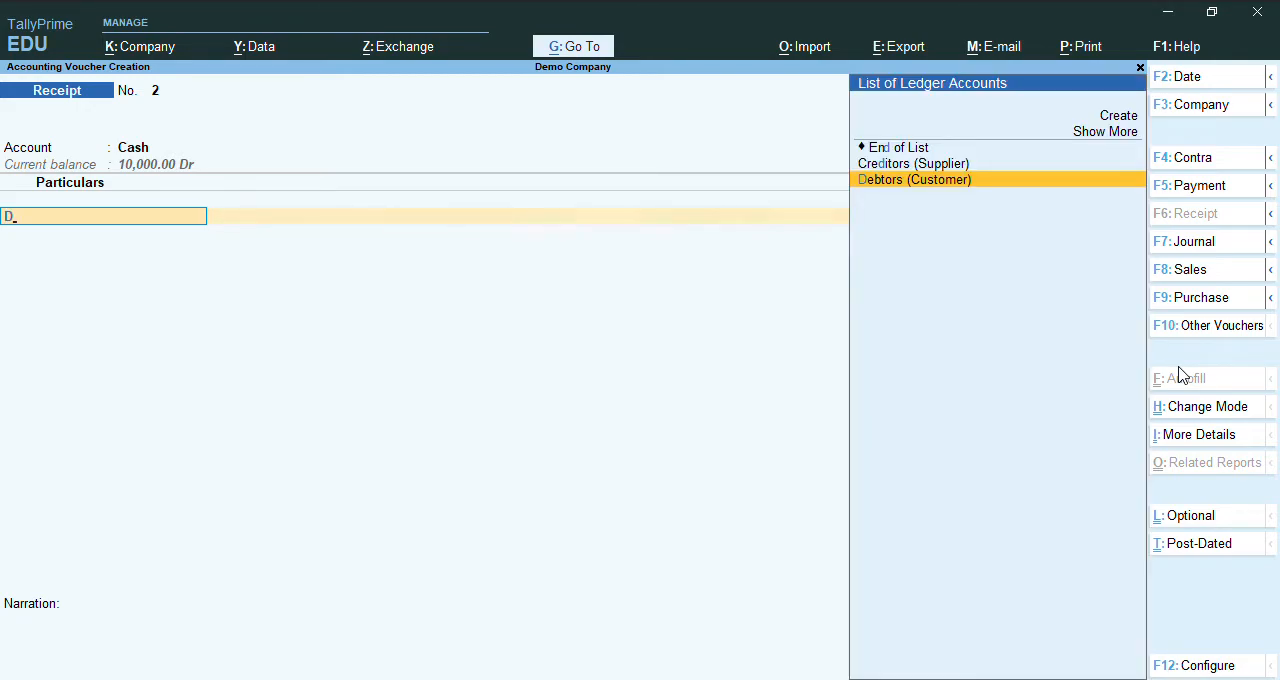
pyautogui.press('Return')
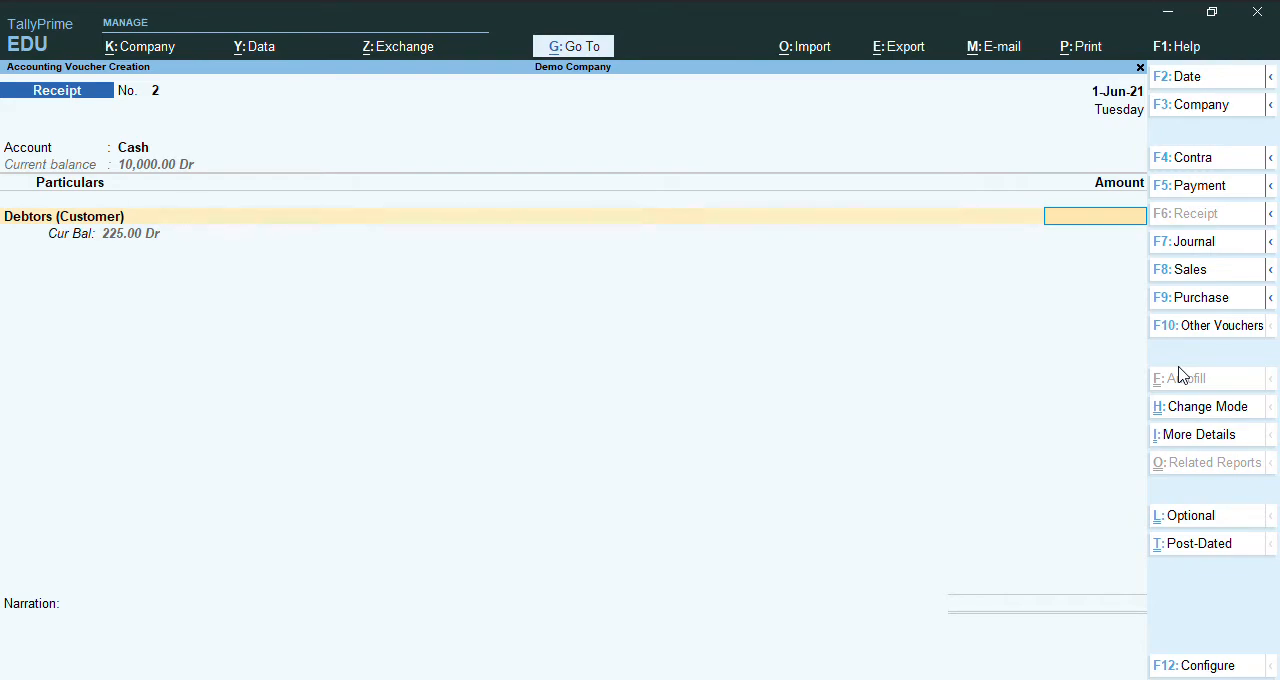
pyautogui.write('225')
pyautogui.press('Return')
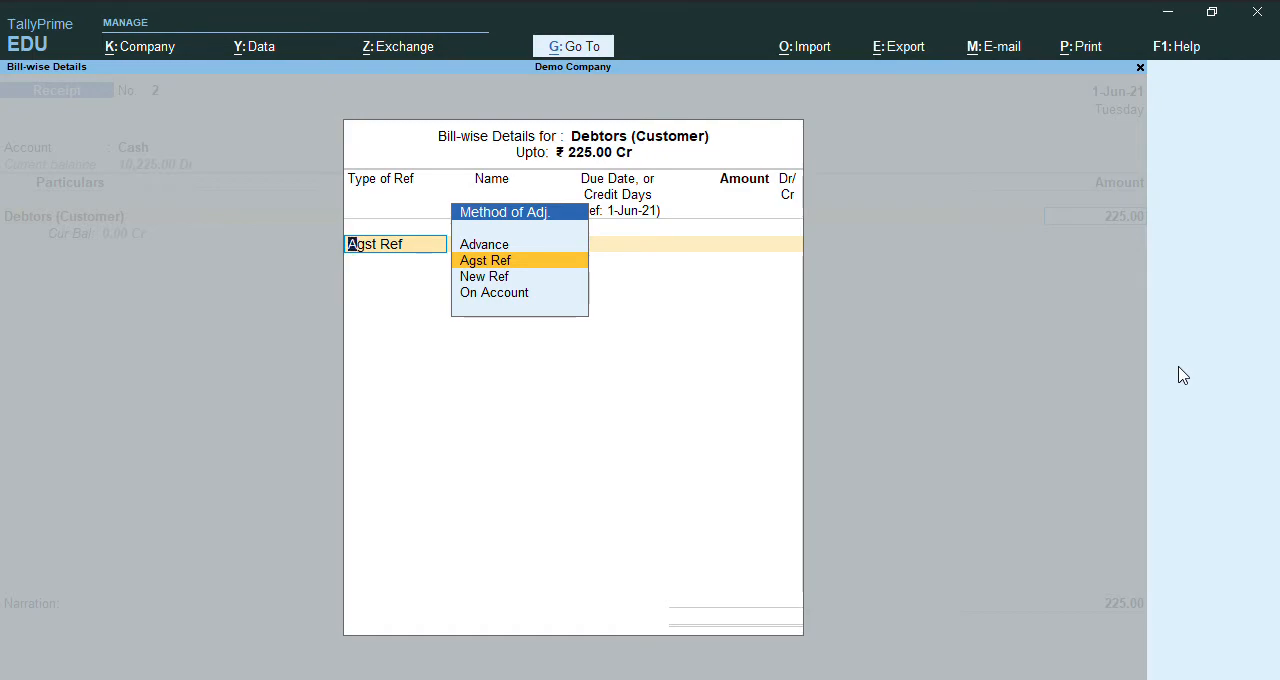
# Settle the customer's pending bill as Agst Ref for the full amount, save the receipt without a narration, and return to the Gateway of Tally.
pyautogui.press('Return')
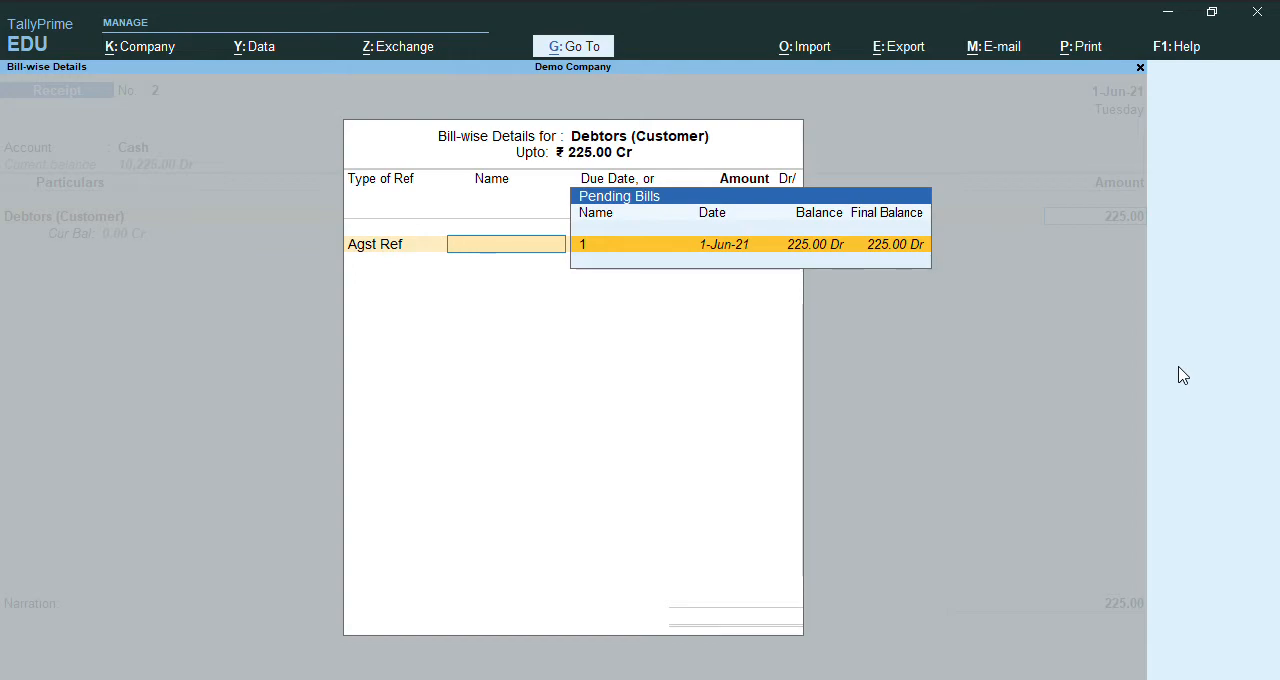
pyautogui.press('Return')
pyautogui.press('Return')
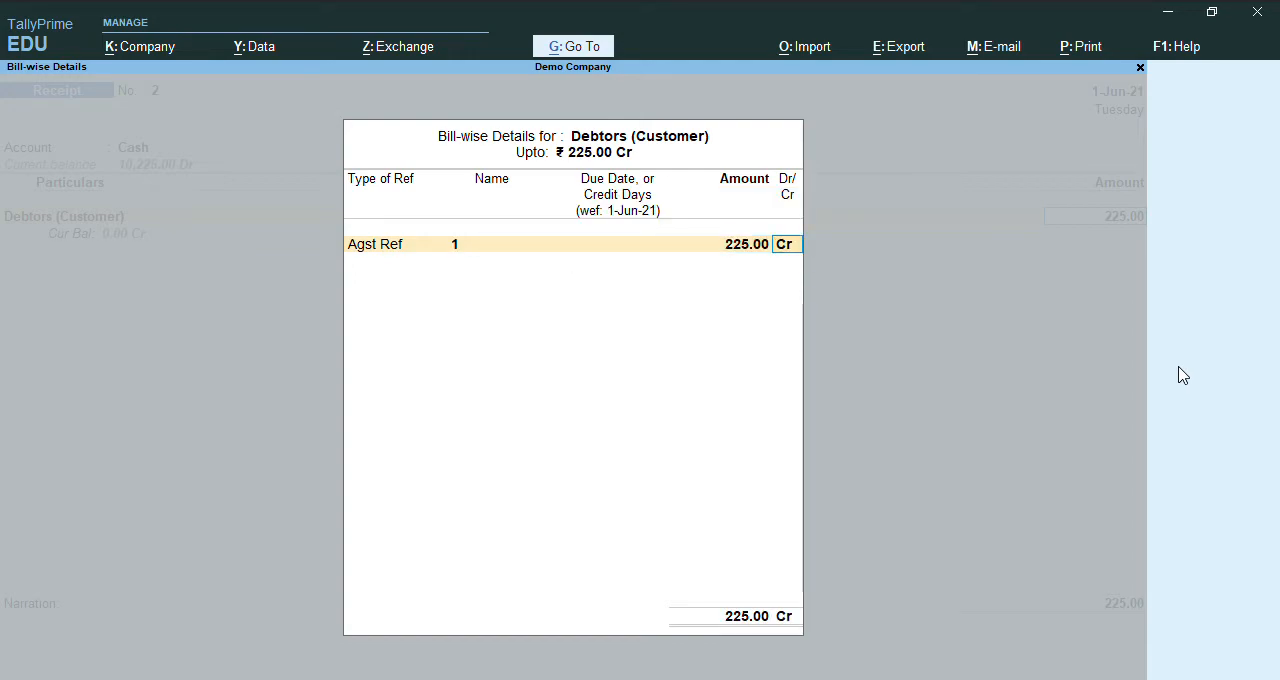
pyautogui.press('Return')
pyautogui.press('Return')
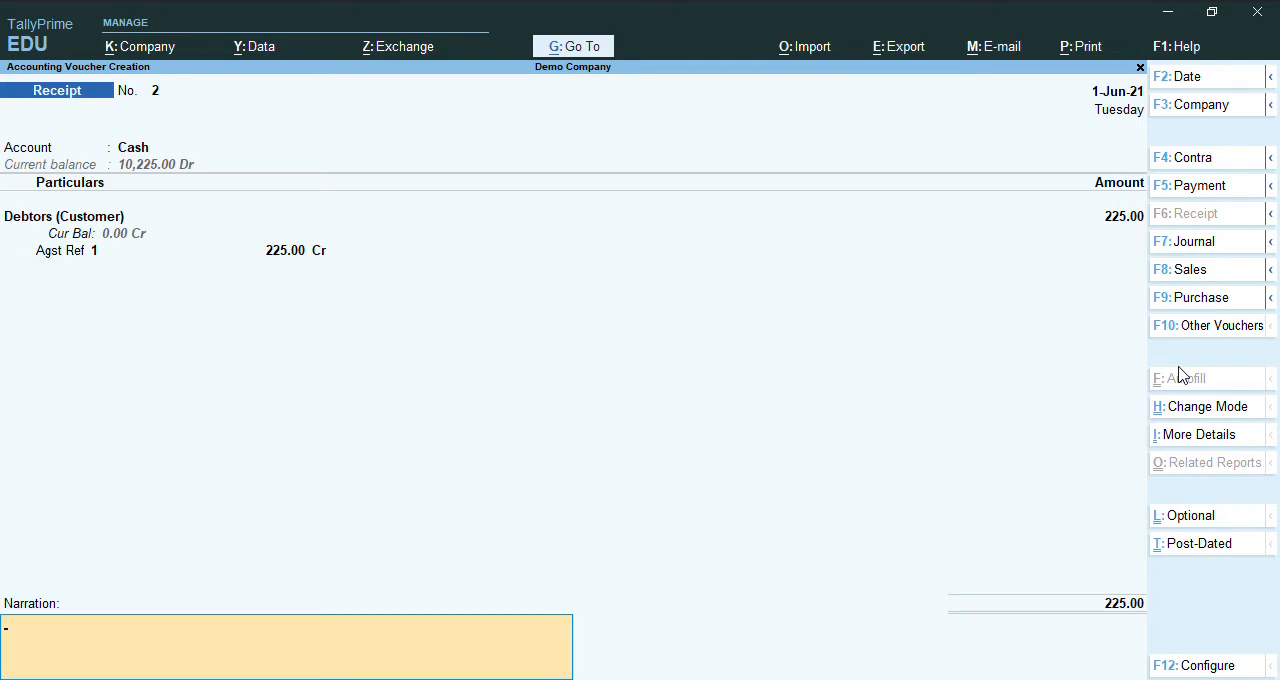
pyautogui.press('Return')
pyautogui.press('Return')
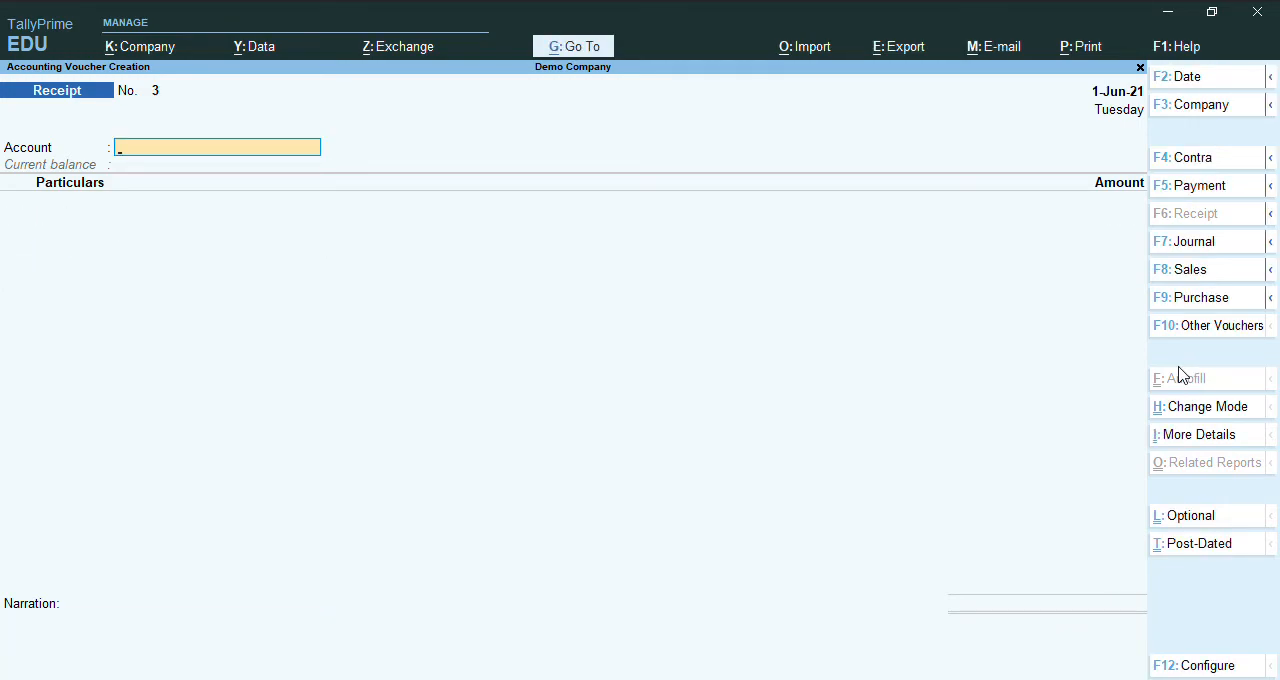
pyautogui.press('Escape')
pyautogui.press('Return')
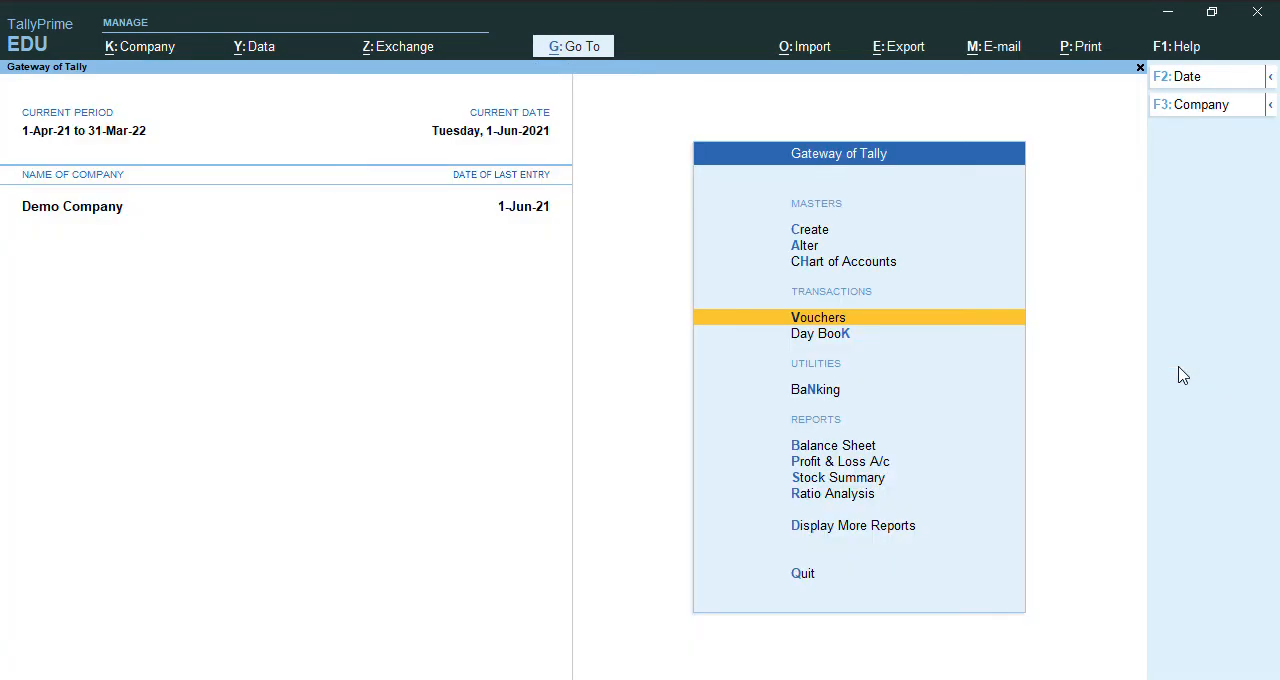
# Review Current Assets in the Balance Sheet, including Cash-in-Hand and the Sundry Debtors details, returning to the Gateway of Tally.
pyautogui.press('Down')
pyautogui.press('Down')
pyautogui.press('Down')
pyautogui.press('Return')
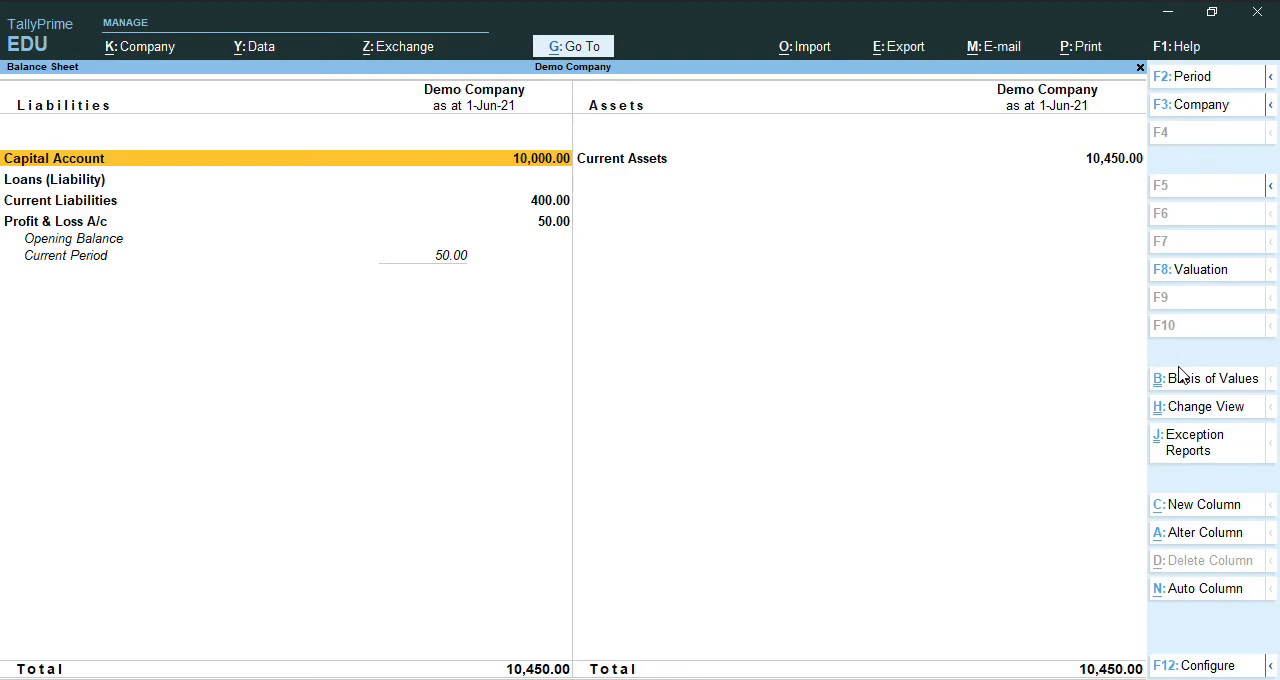
pyautogui.press('Right')
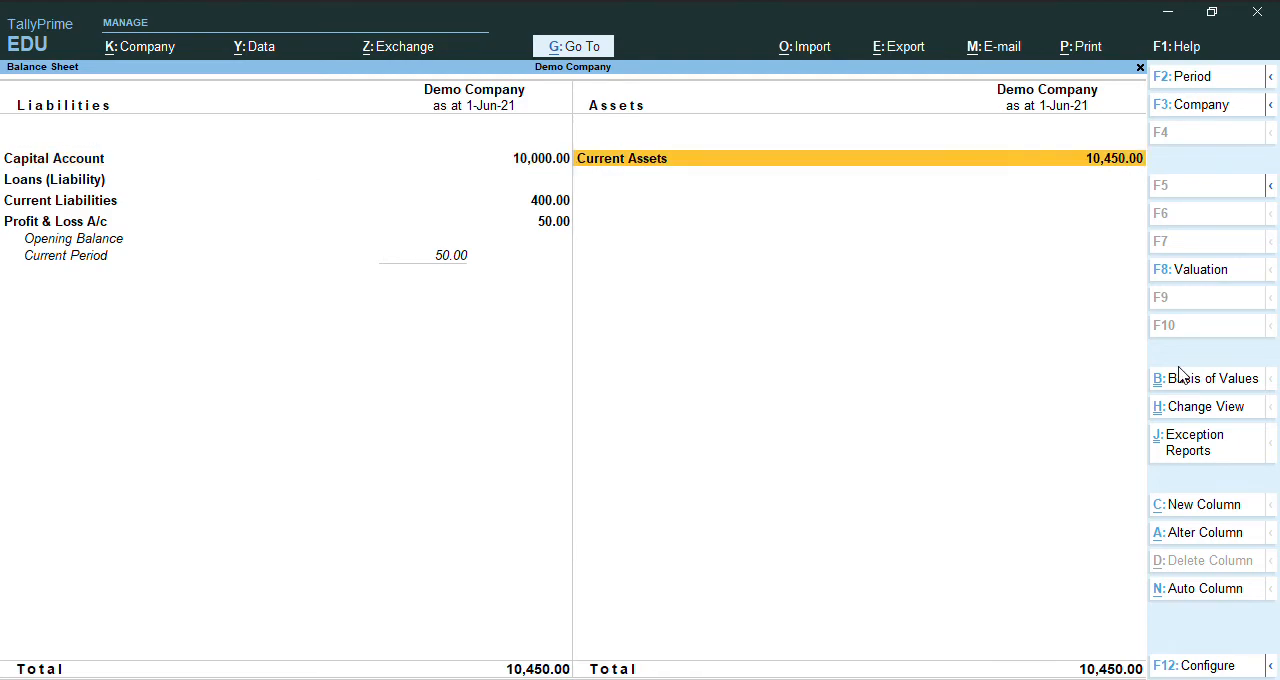
pyautogui.press('Return')
pyautogui.press('Down')
pyautogui.press('Down')
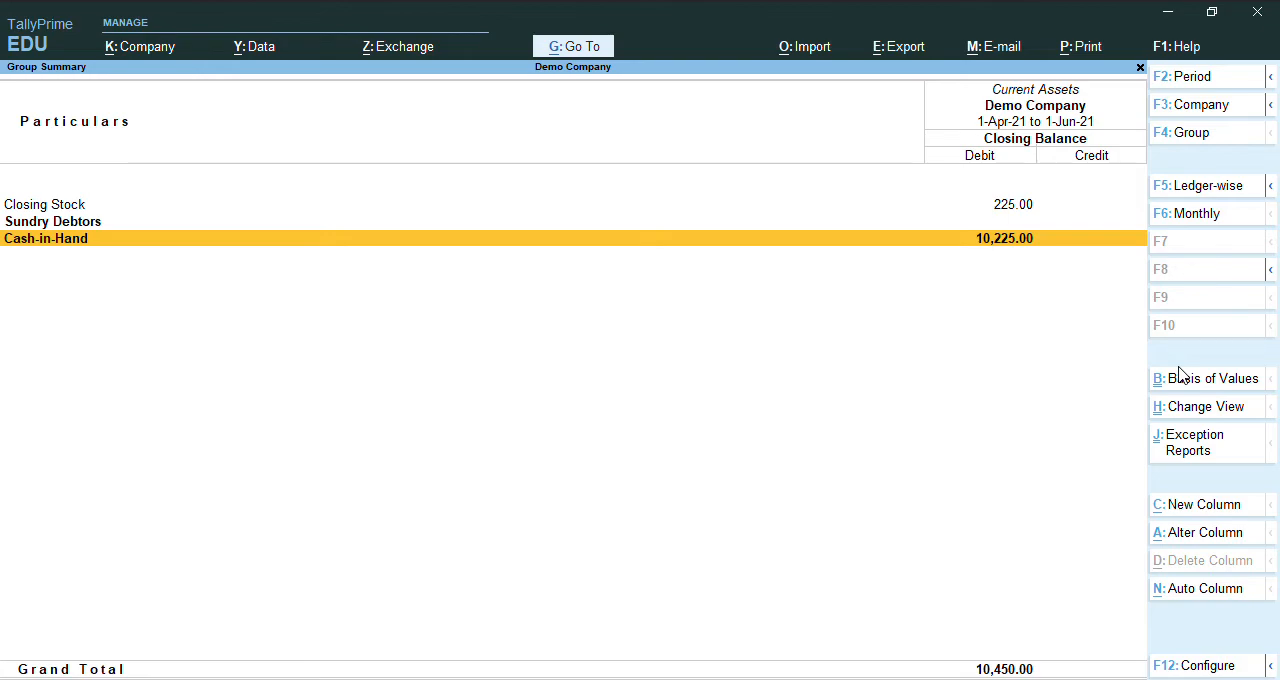
pyautogui.press('Up')
pyautogui.press('Return')
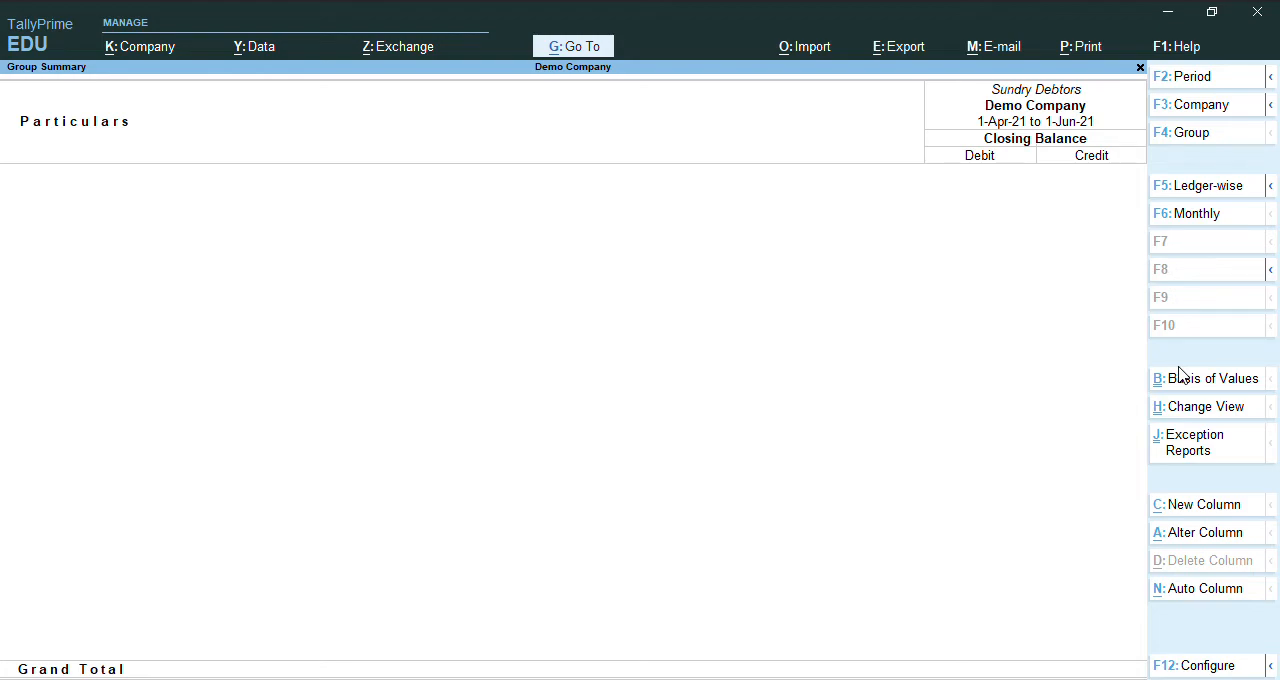
pyautogui.press('Escape')
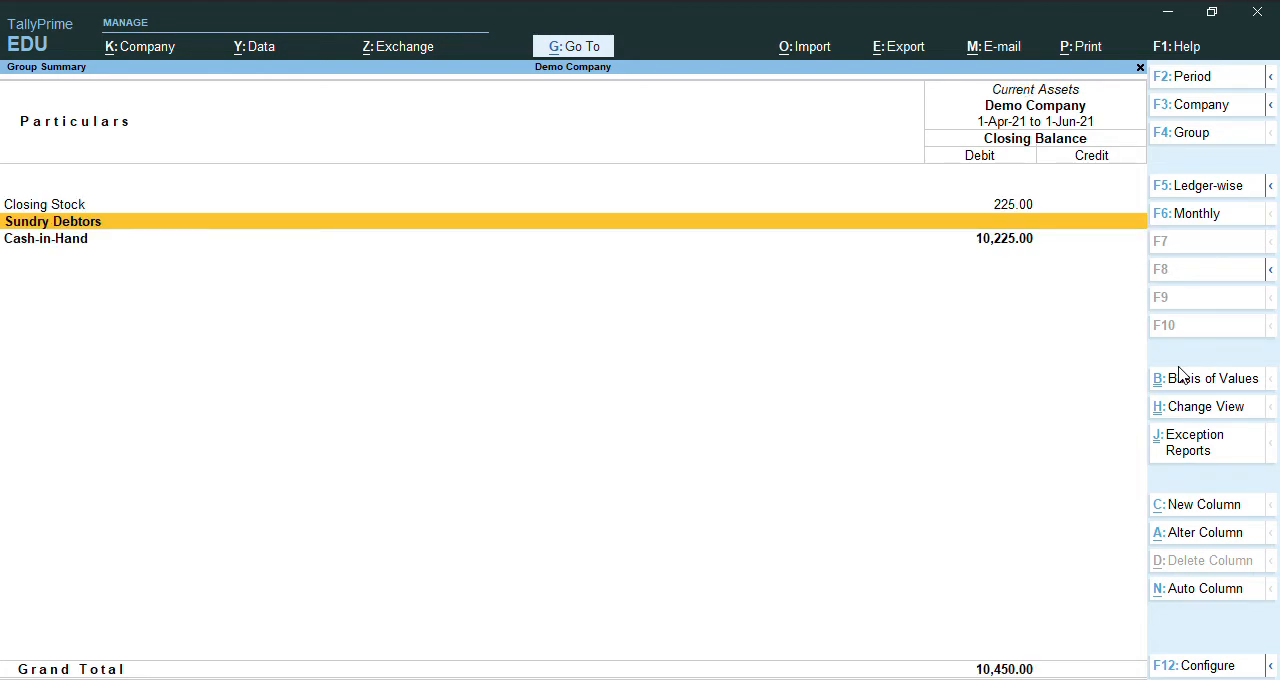
pyautogui.press('Escape')
pyautogui.press('Escape')
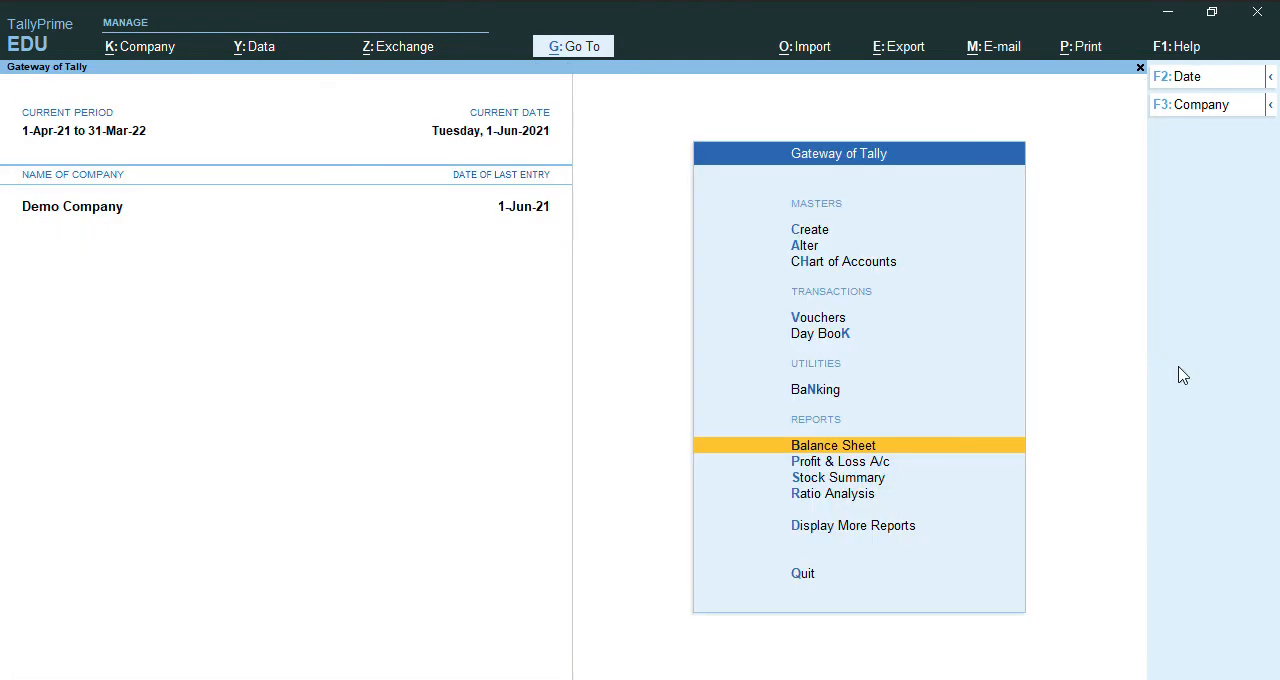
# Start a payment voucher with Cash as the account and debit Creditors (Supplier) with 400.
pyautogui.press('Up')
pyautogui.press('Up')
pyautogui.press('Up')
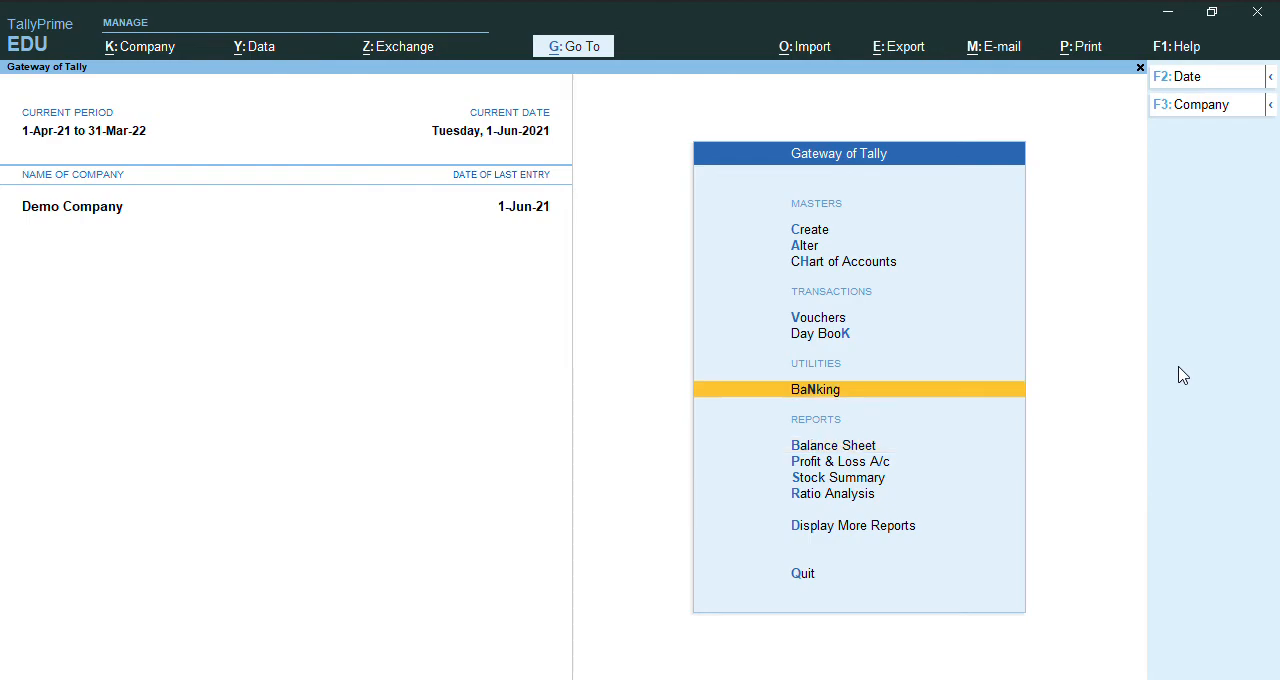
pyautogui.press('Return')
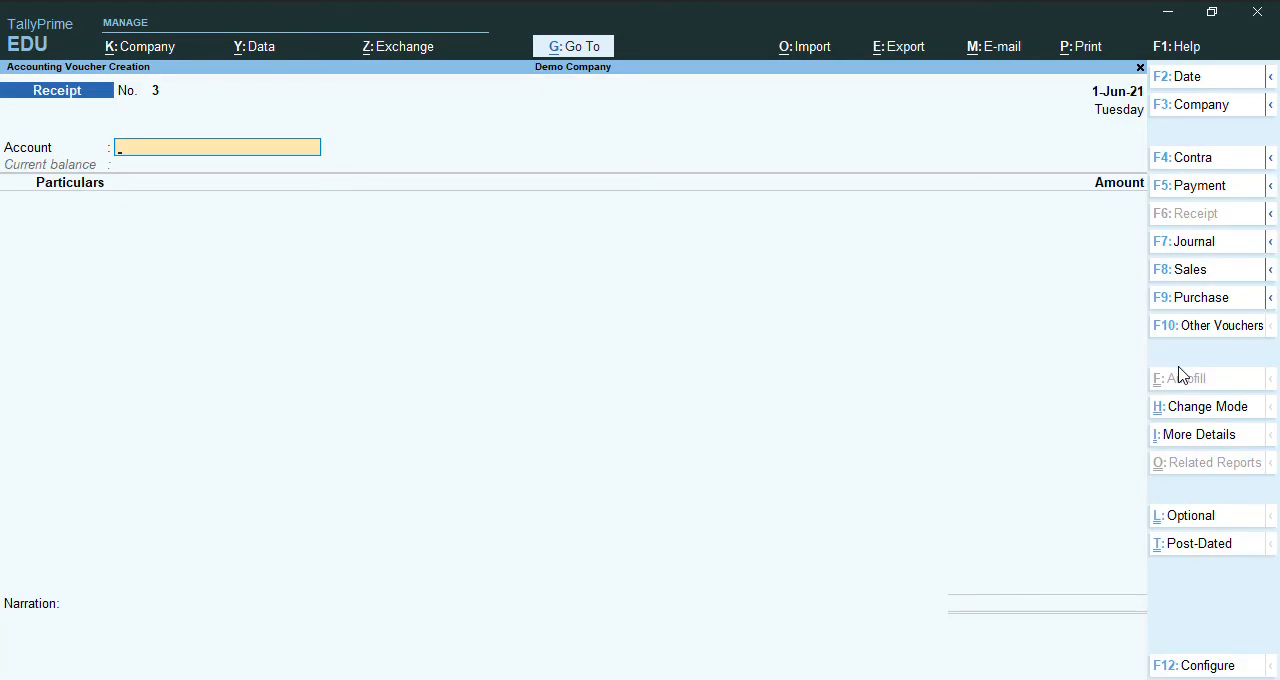
pyautogui.press('F5')
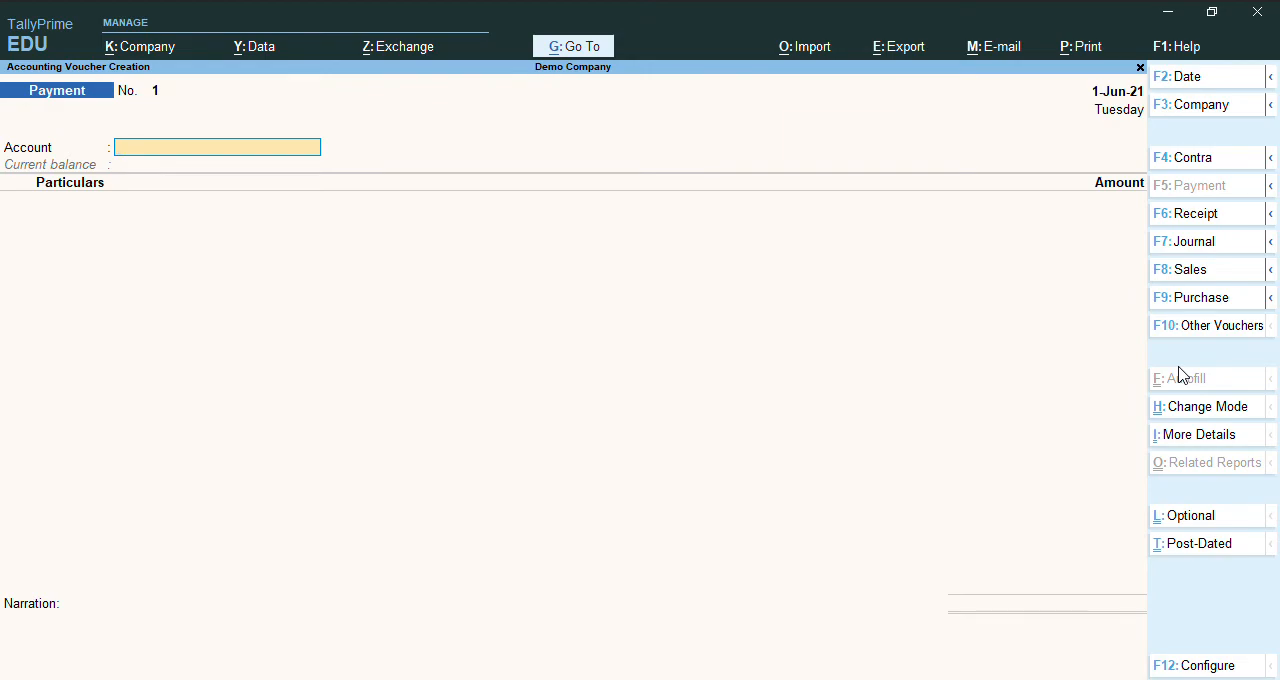
pyautogui.write('C')
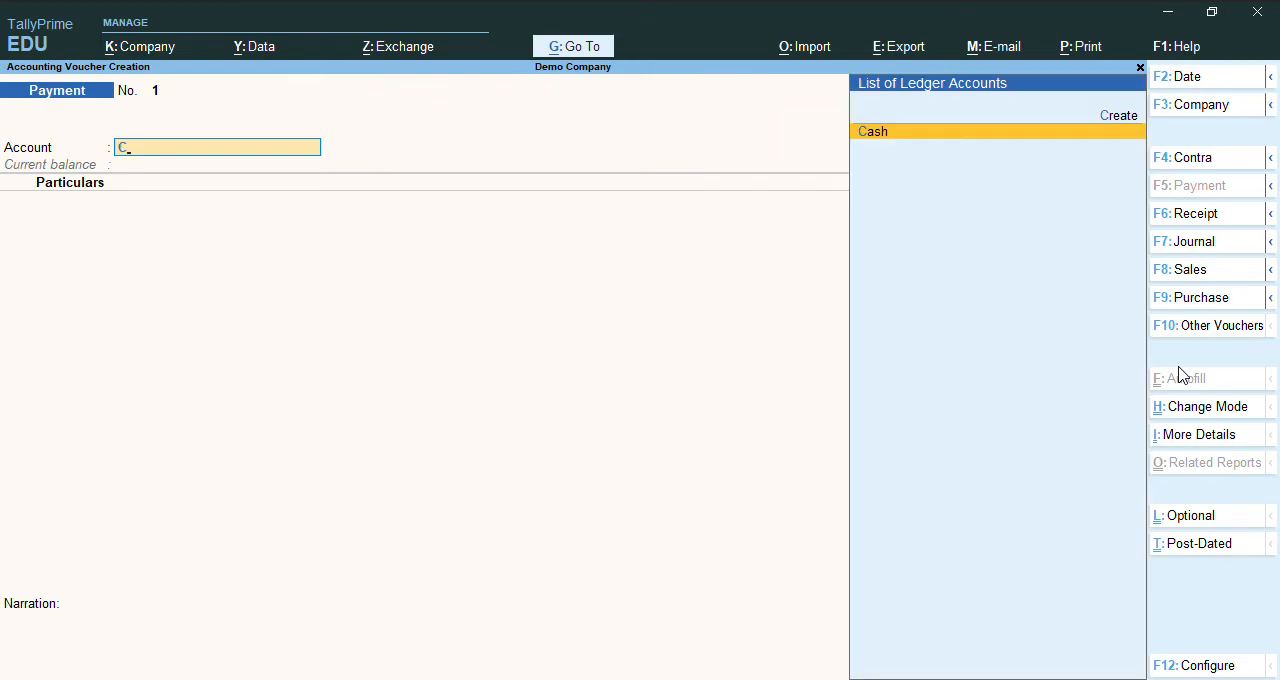
pyautogui.press('Return')
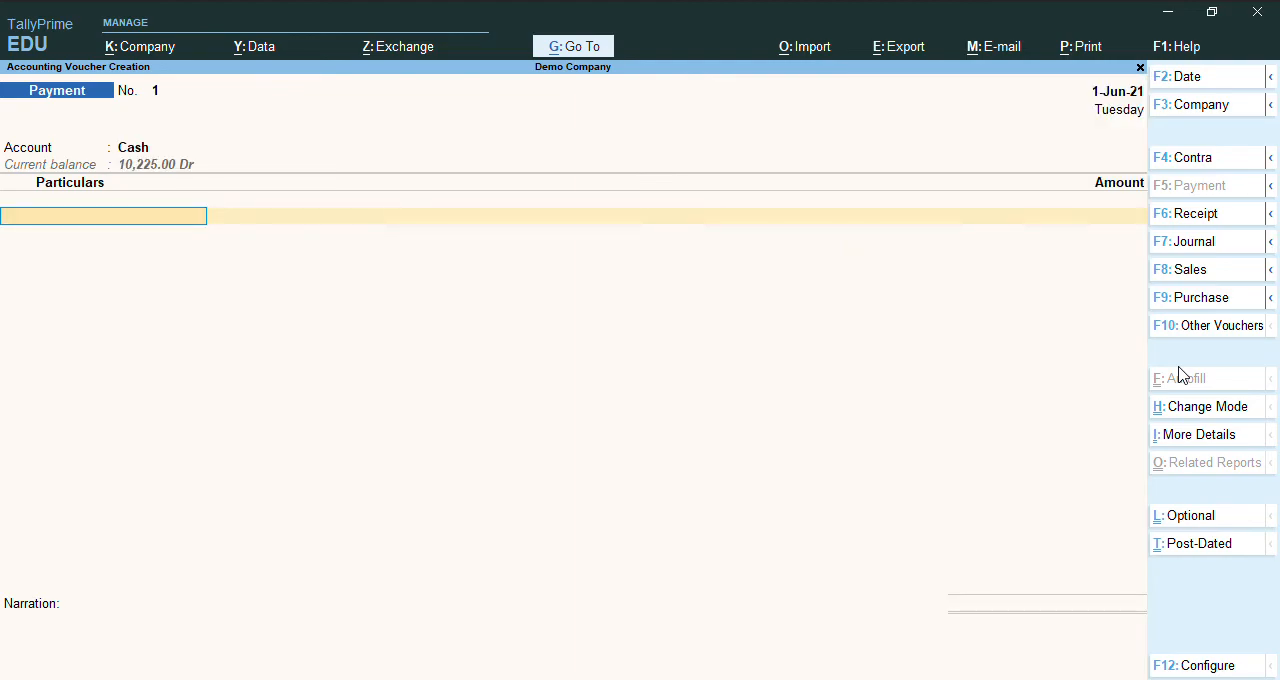
pyautogui.write('C')
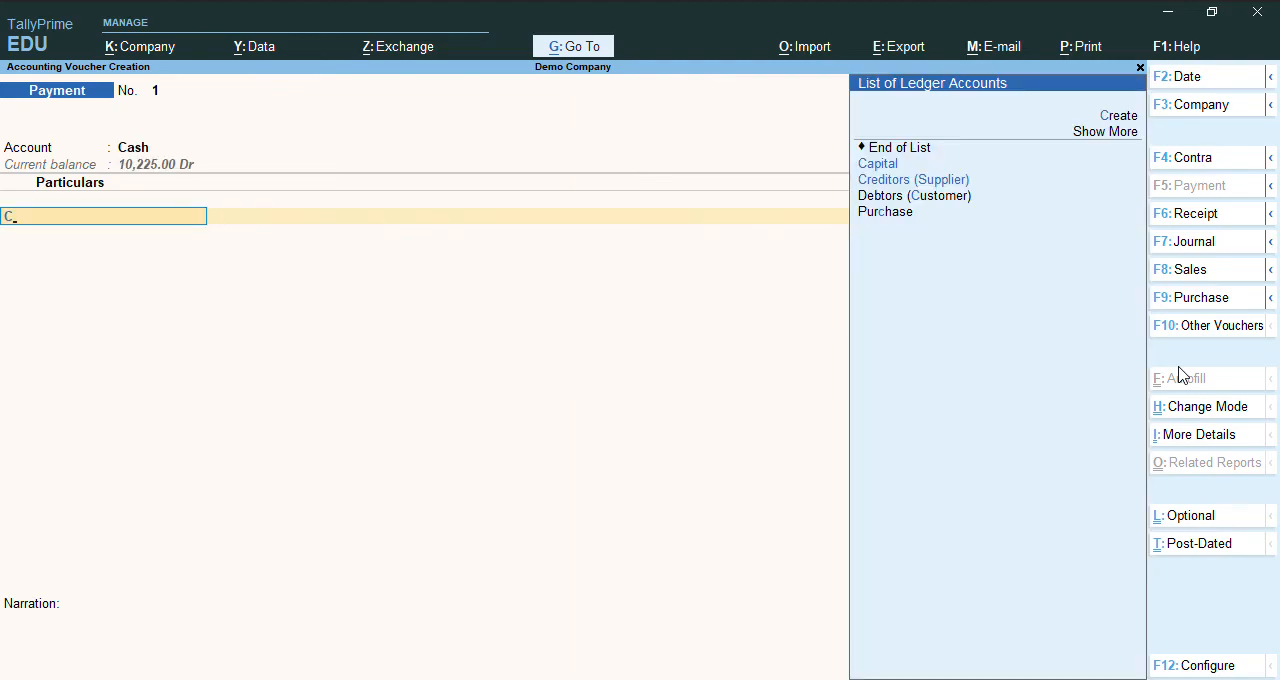
pyautogui.press('Return')
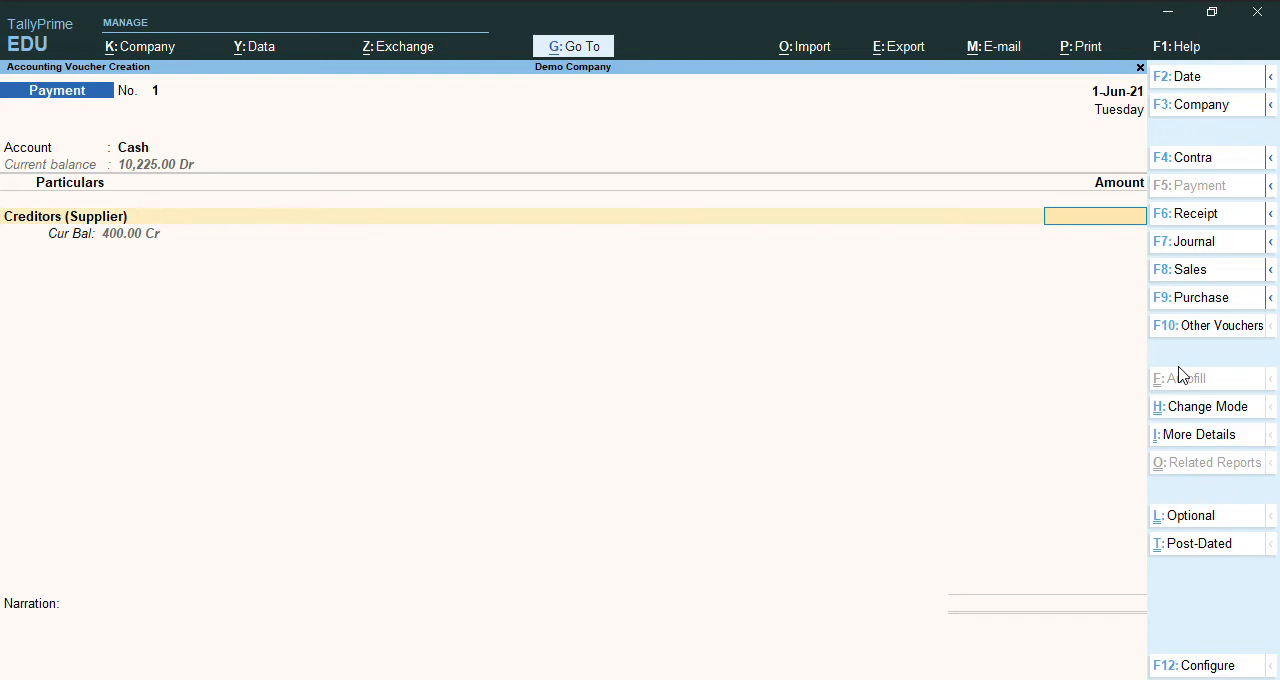
pyautogui.write('400')
pyautogui.press('Return')
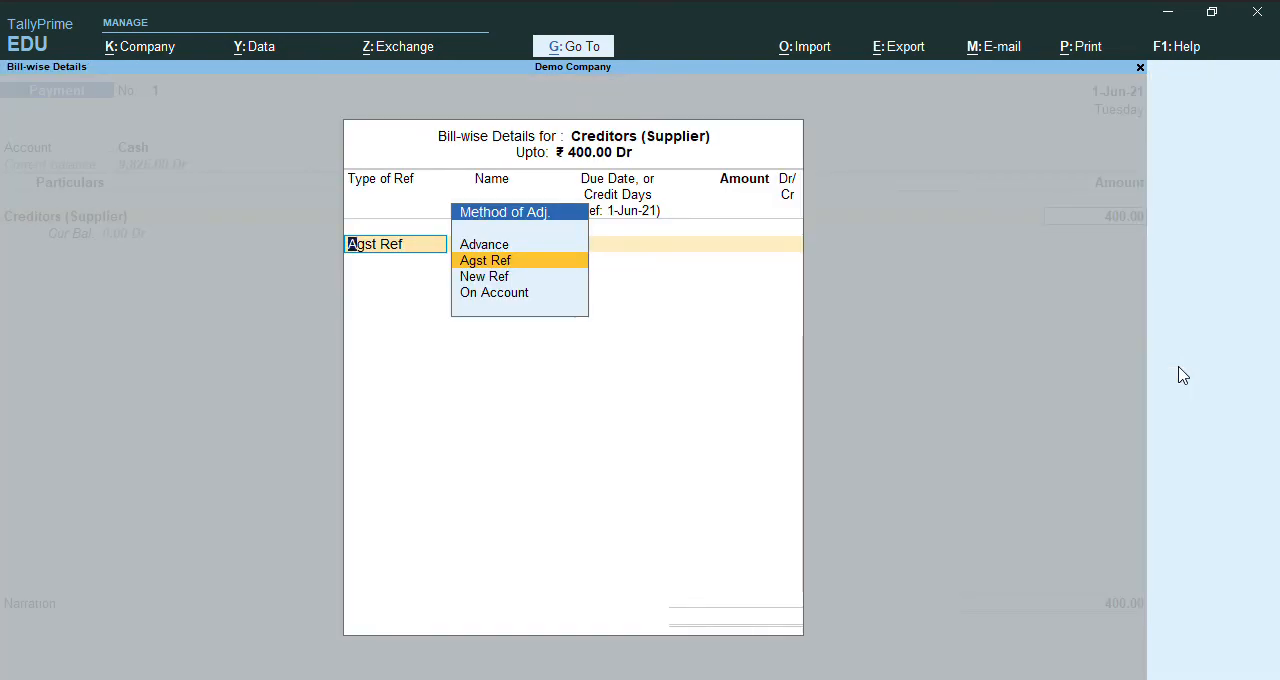
# Settle the supplier's pending bill as Agst Ref for the full amount, save the payment without a narration, and return to the Gateway of Tally.
pyautogui.press('Return')
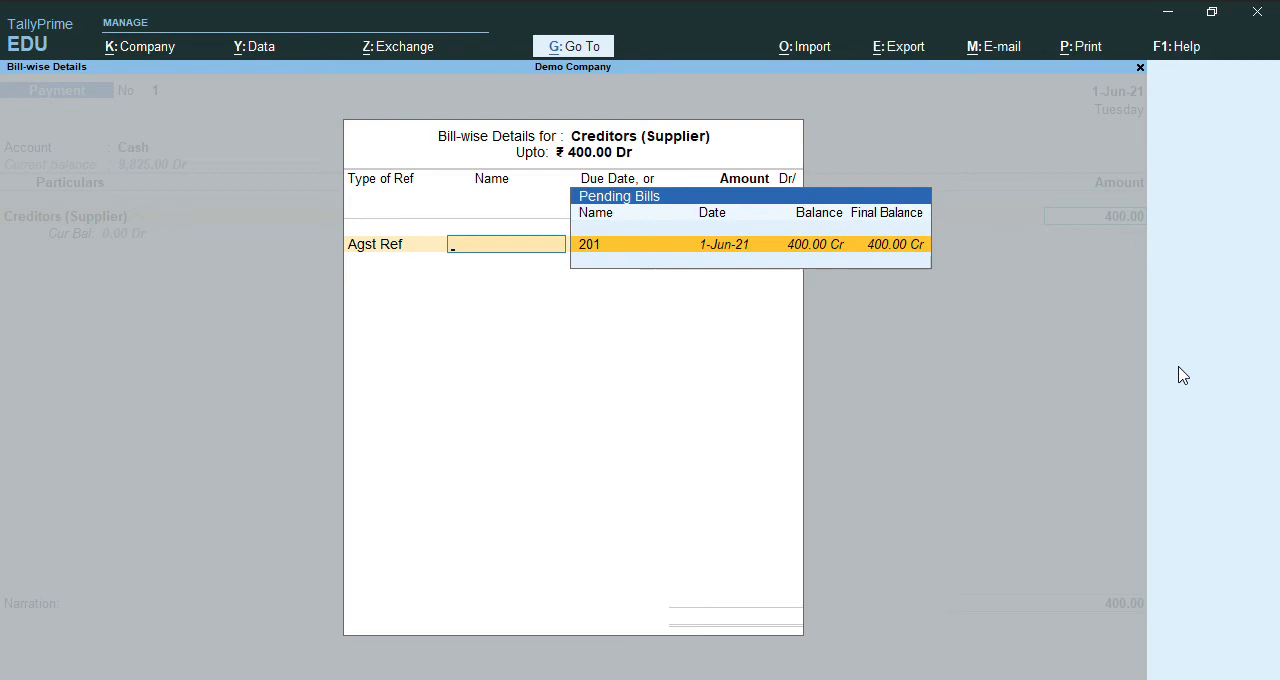
pyautogui.press('Return')
pyautogui.press('Return')
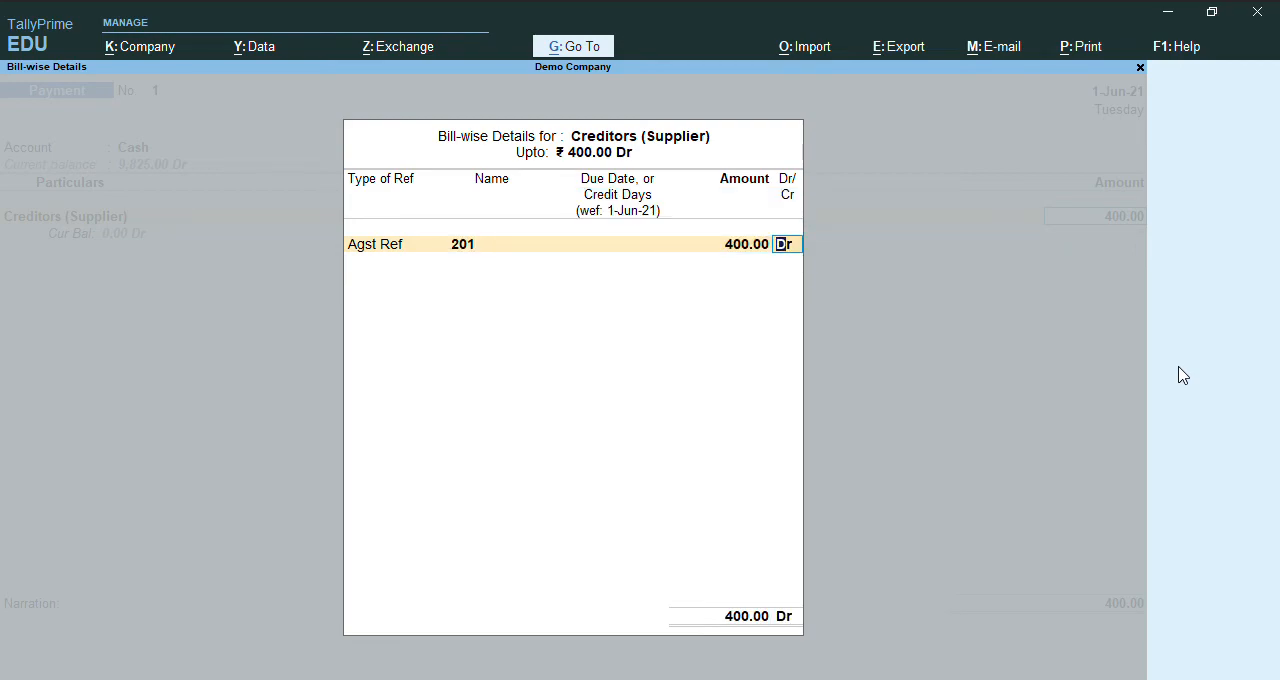
pyautogui.press('Return')
pyautogui.press('Return')
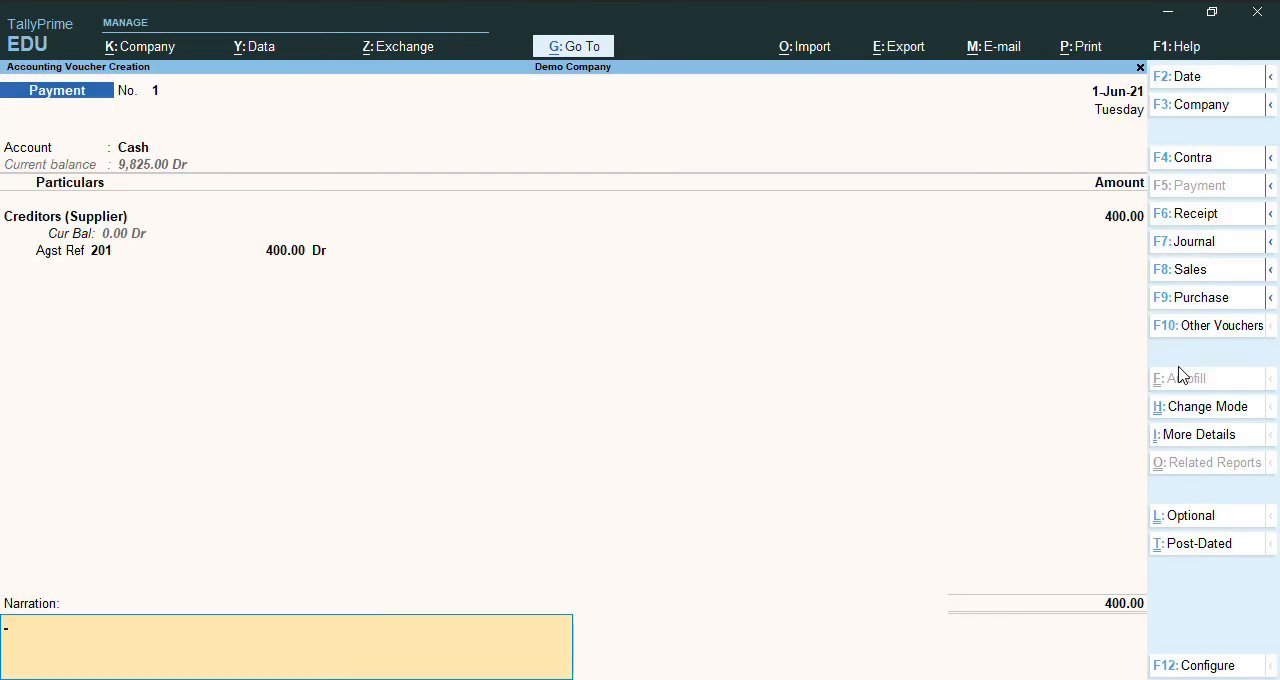
pyautogui.press('Return')
pyautogui.press('Return')
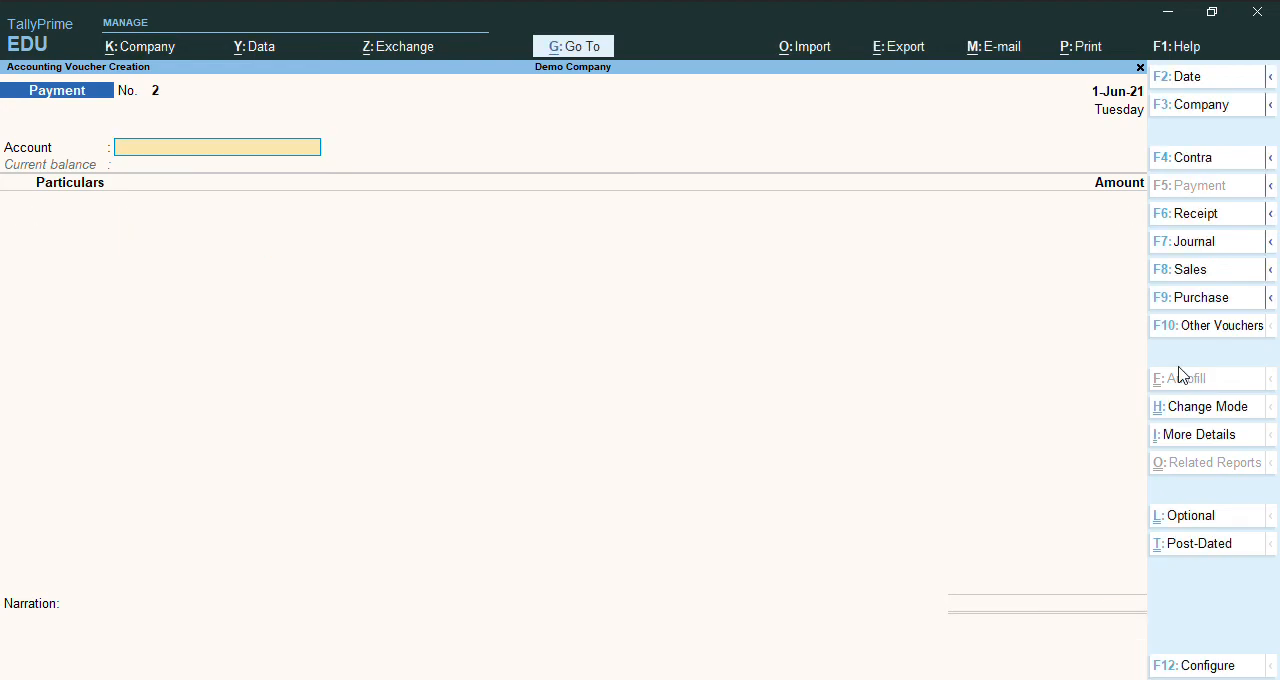
pyautogui.press('Escape')
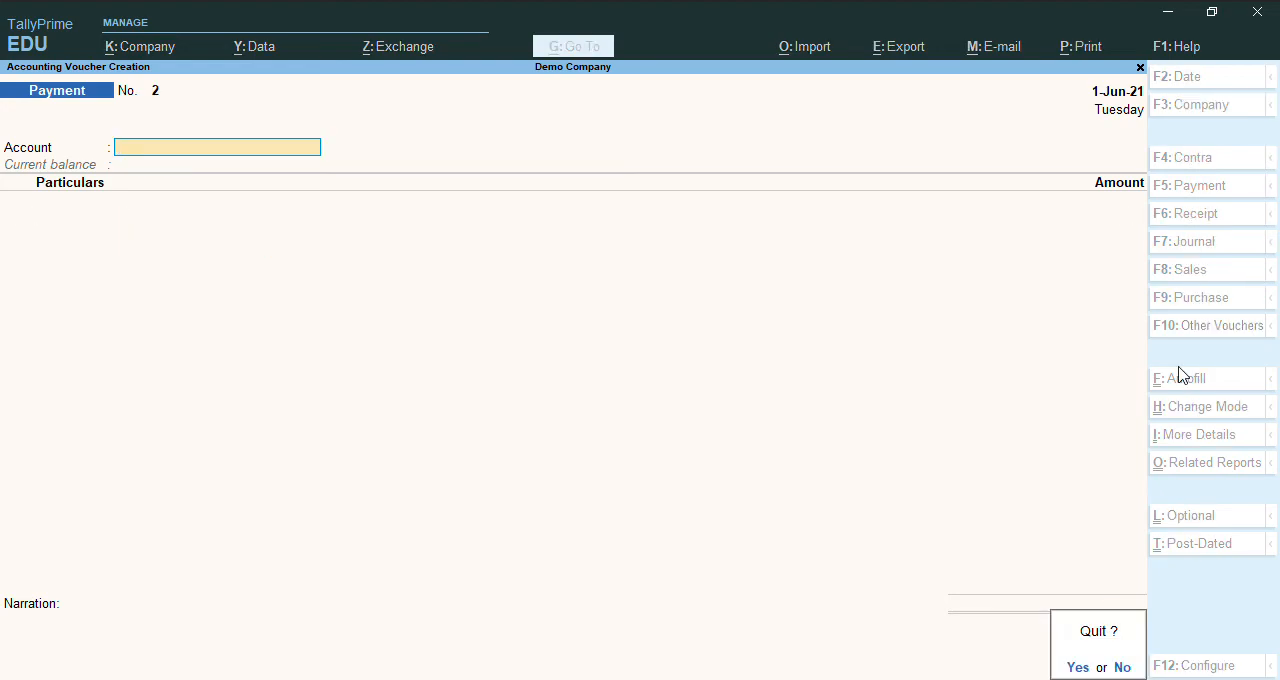
pyautogui.press('Return')
# Review the loans, current liabilities and Profit & Loss A/c in the Balance Sheet, returning to the Gateway of Tally.
pyautogui.press('b')
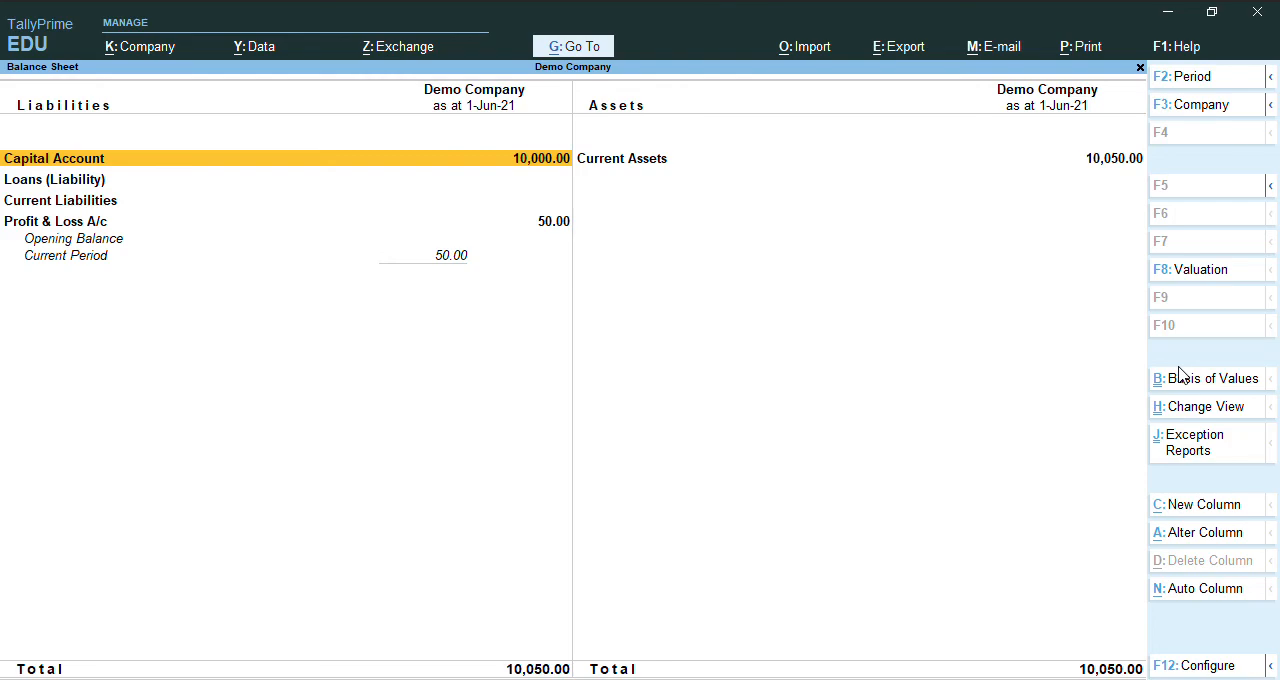
pyautogui.press('Down')
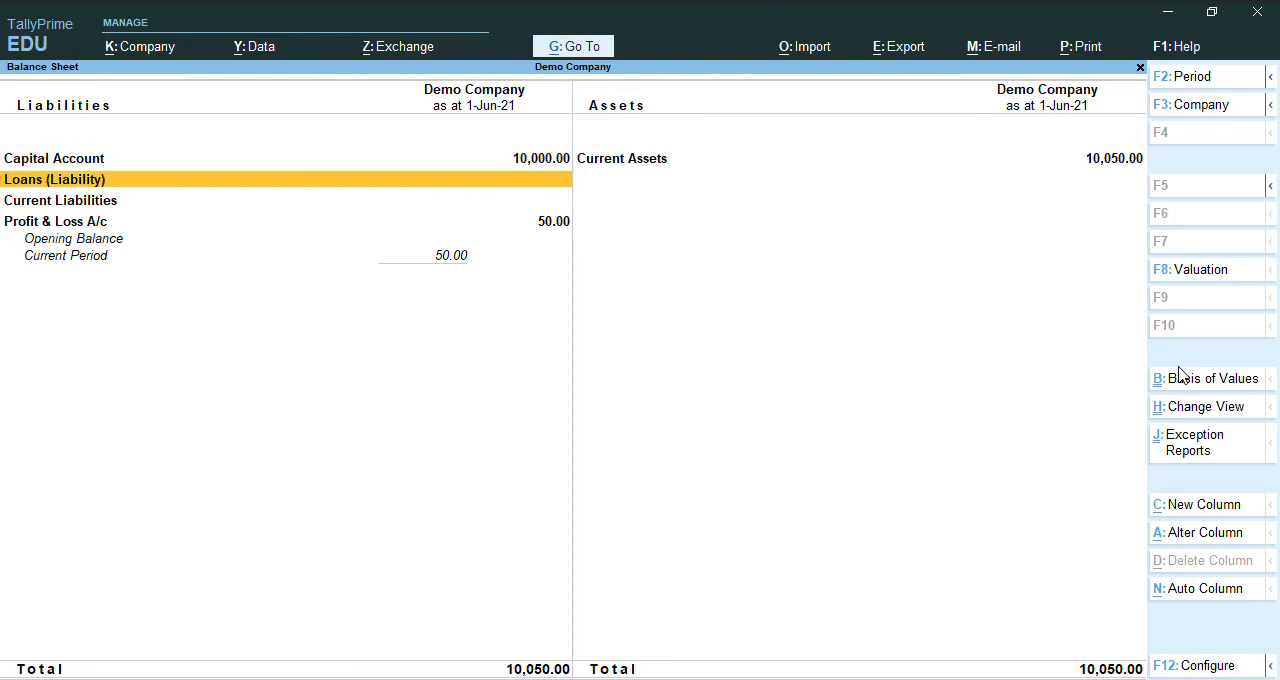
pyautogui.press('Down')
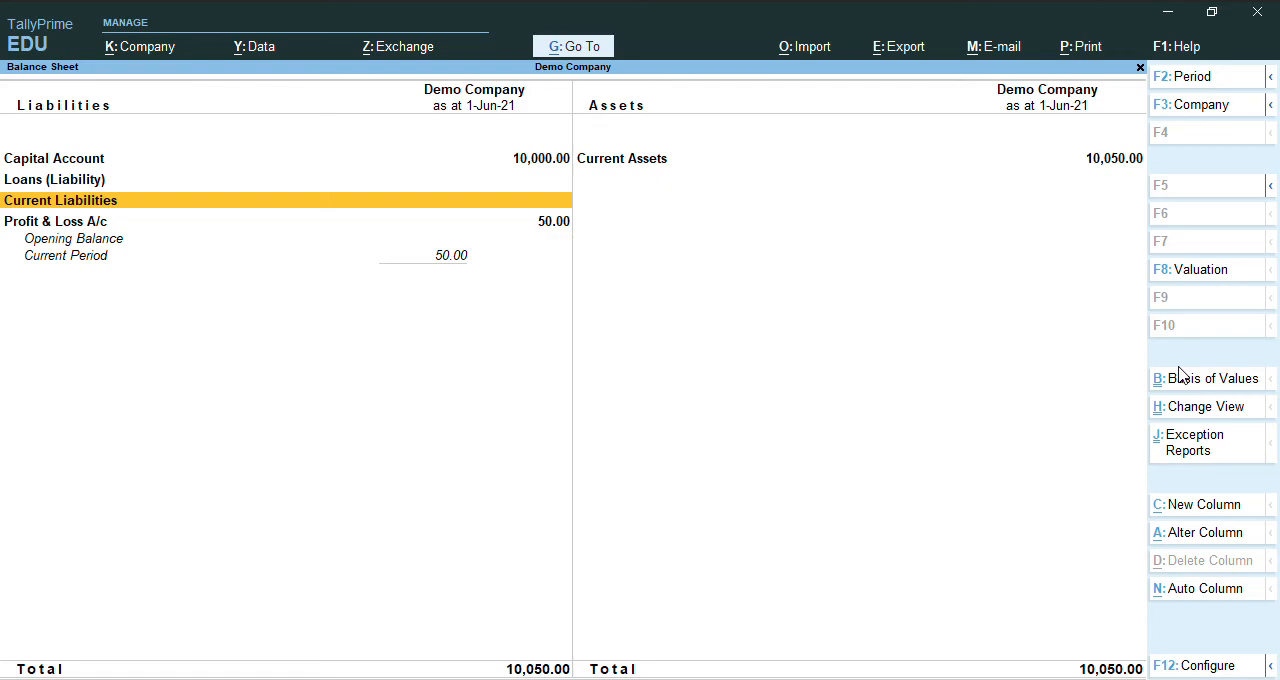
pyautogui.press('Down')
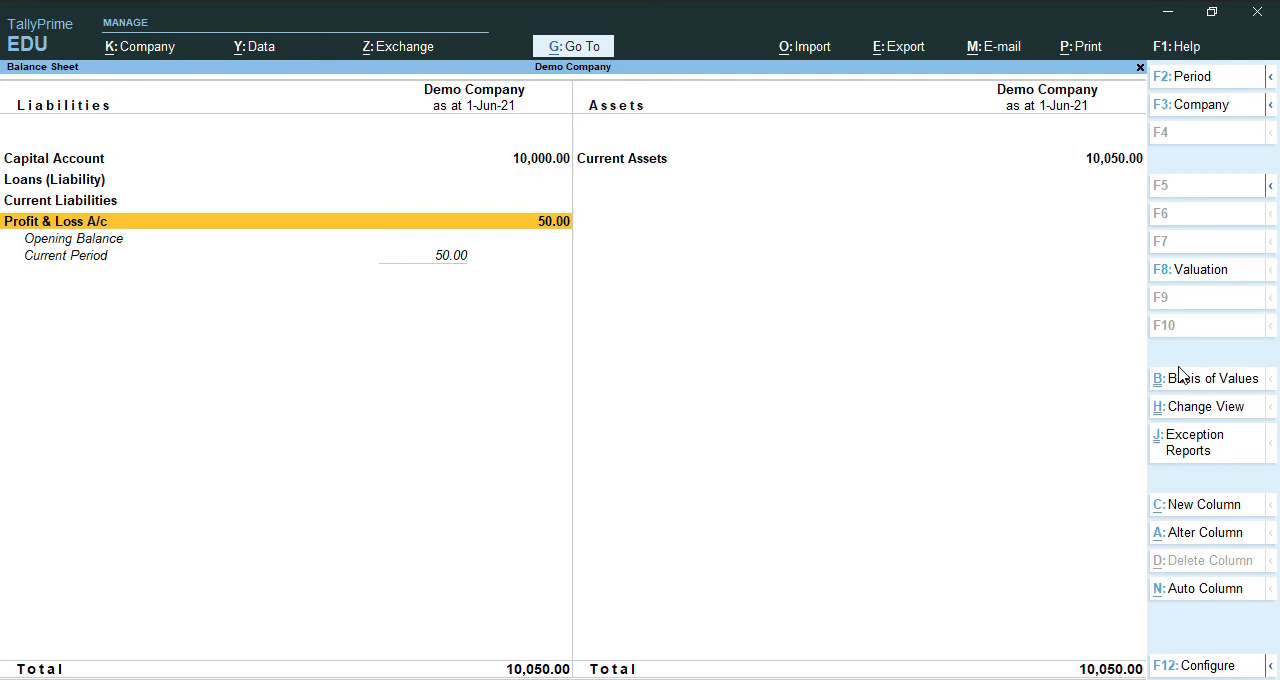
pyautogui.press('Escape')
pyautogui.press('Down')
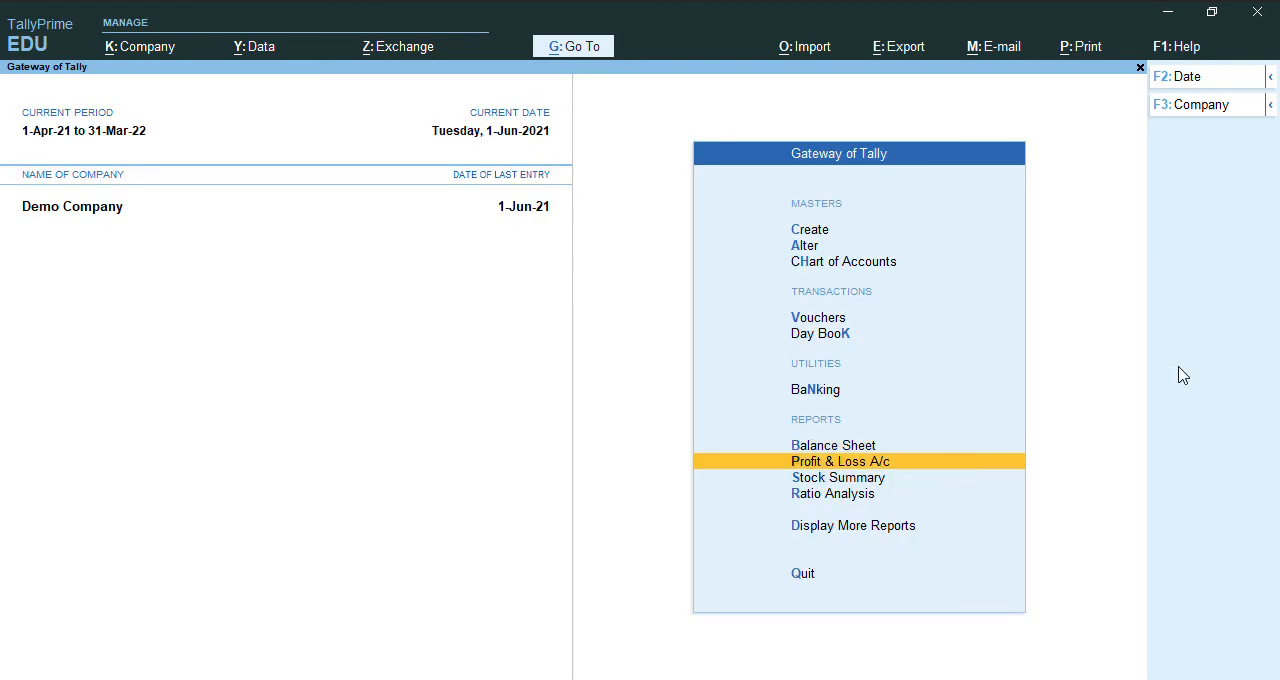
# Review the Profit & Loss A/c from purchases and sales to nett profit, including the Closing Stock details, returning to the Gateway of Tally.
pyautogui.press('Return')
pyautogui.press('Down')
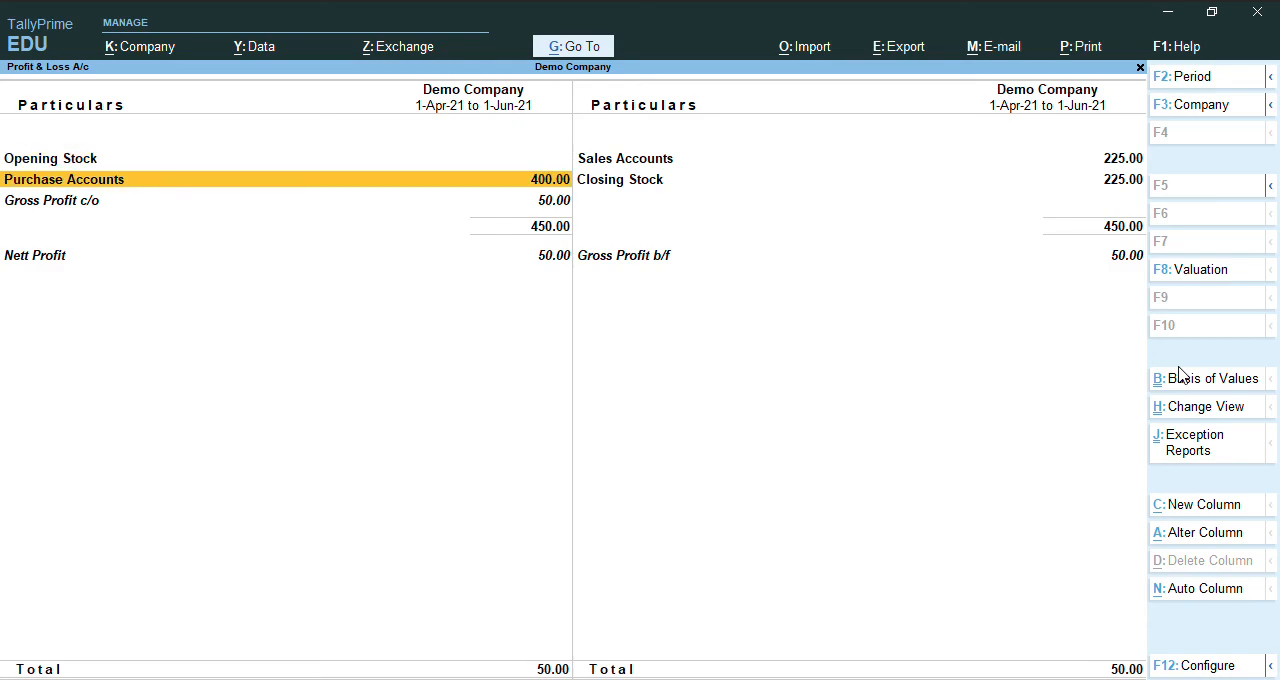
pyautogui.press('Up')
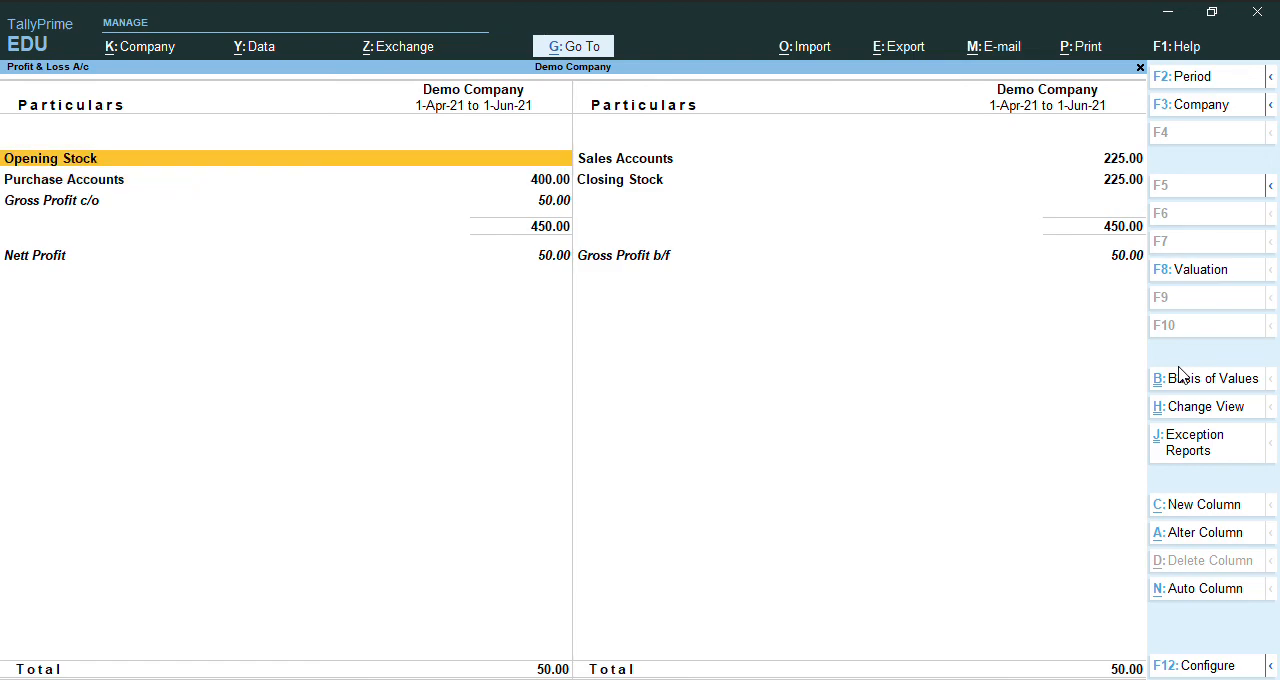
pyautogui.press('Right')
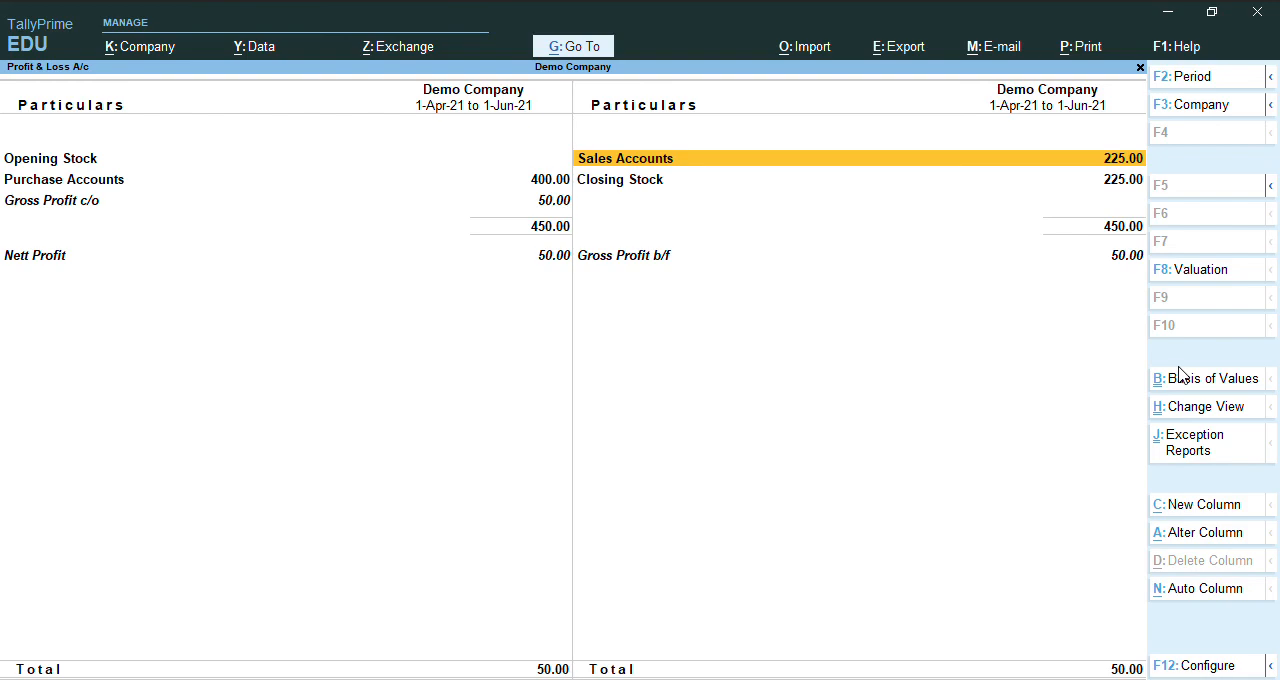
pyautogui.press('Down')
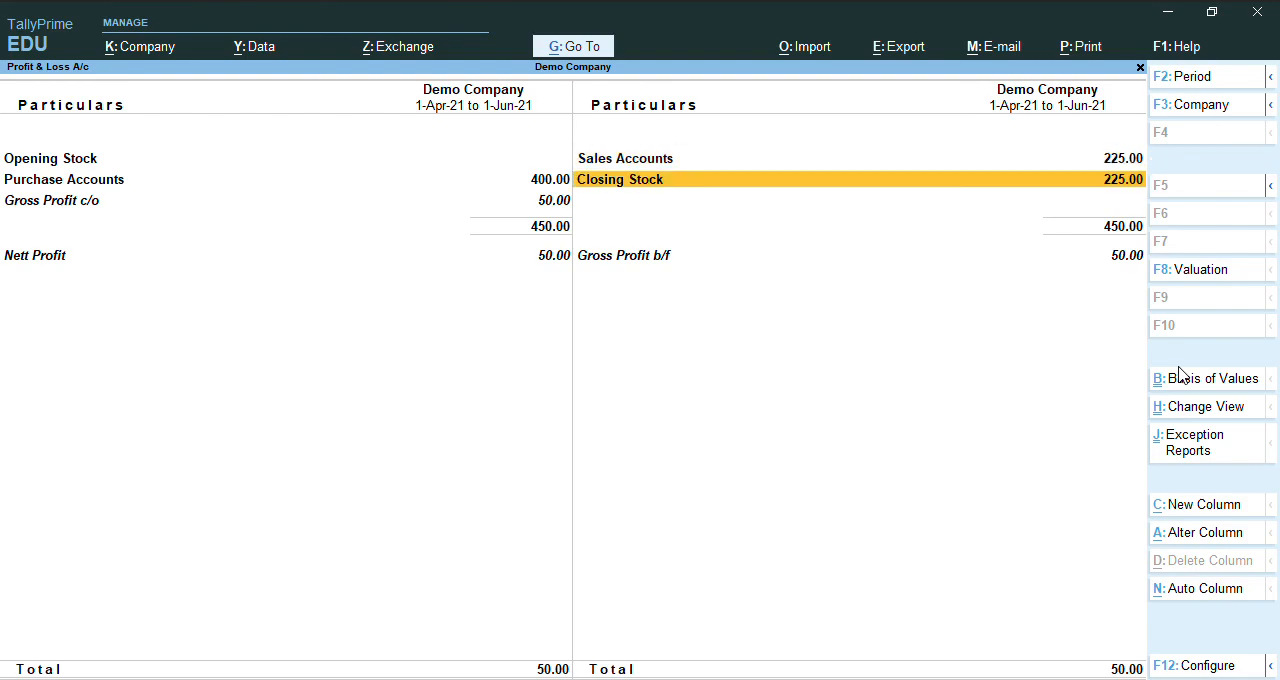
pyautogui.press('Return')
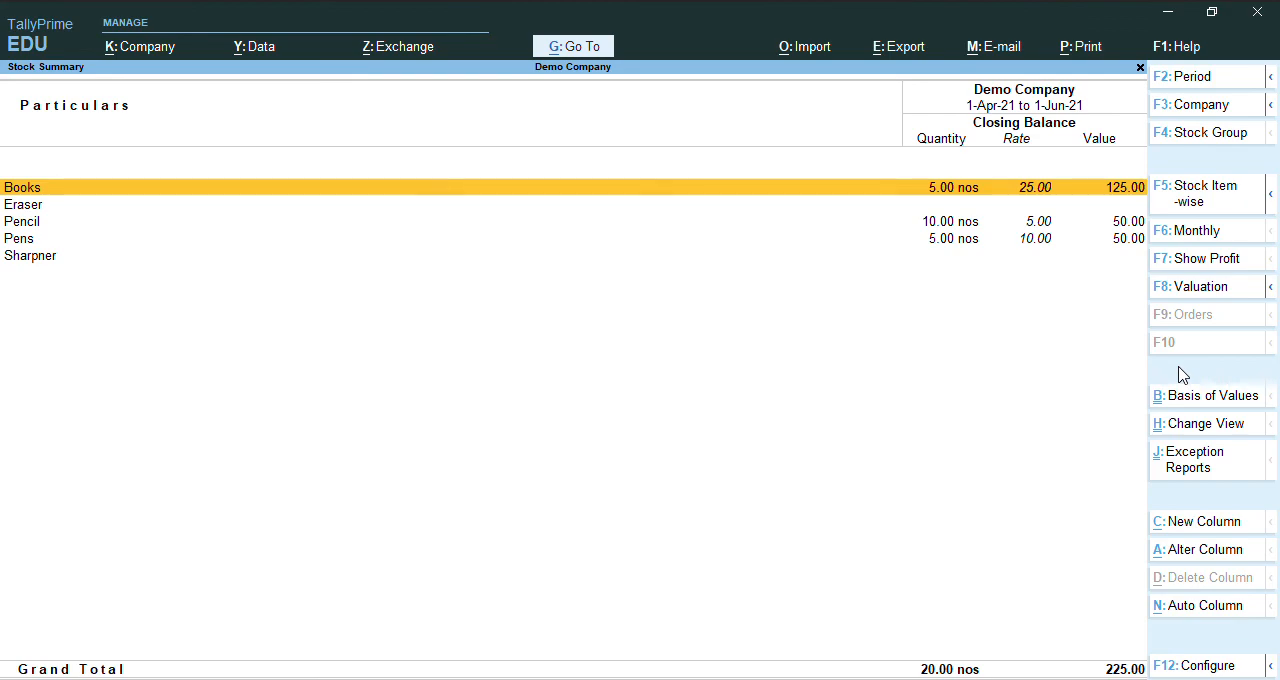
pyautogui.press('Escape')
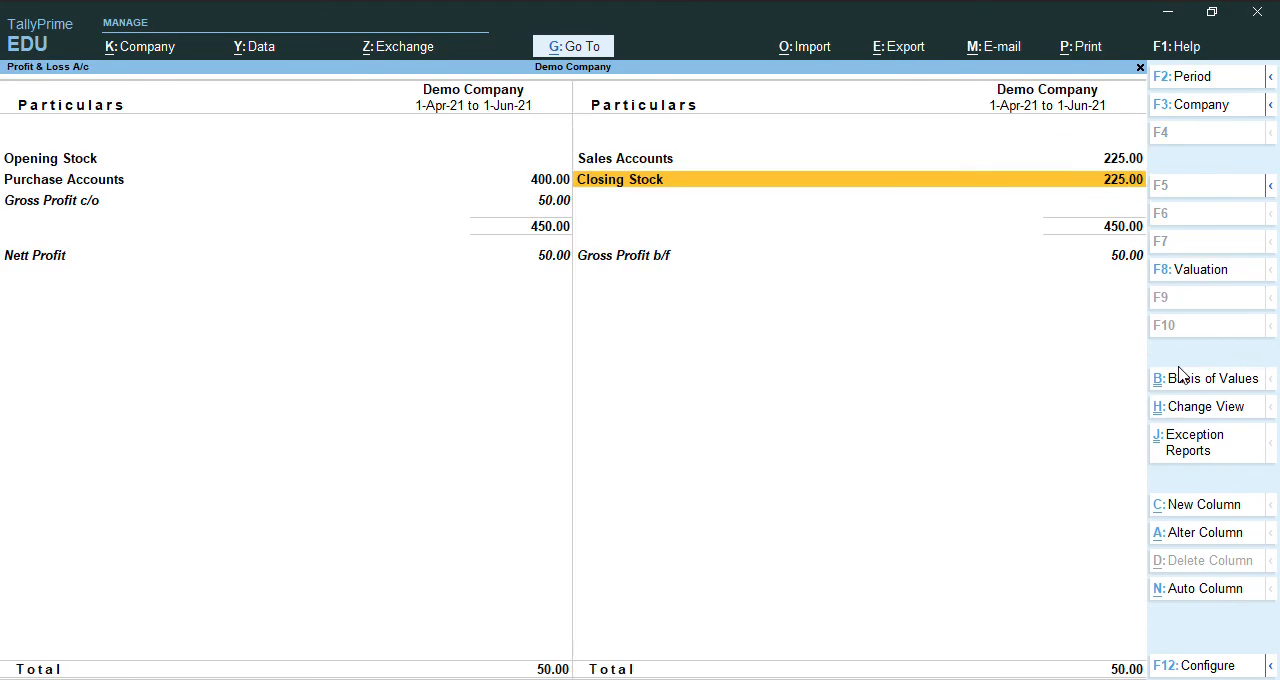
pyautogui.press('Down')
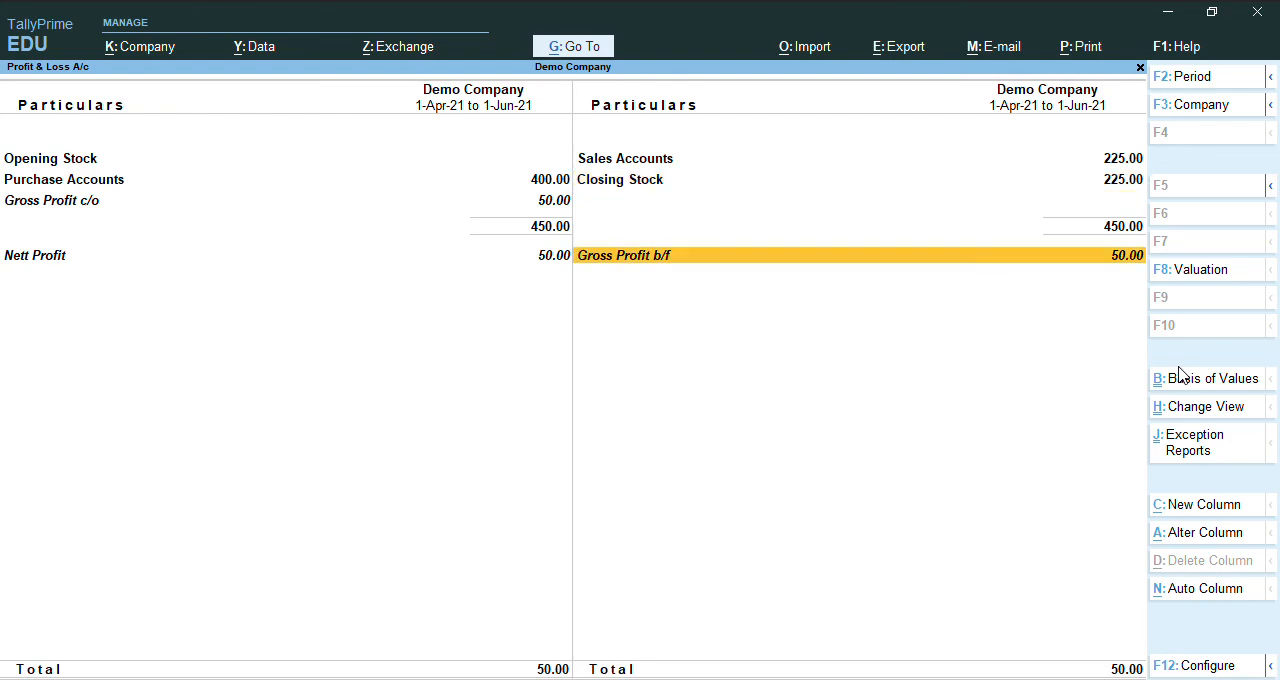
pyautogui.press('Left')
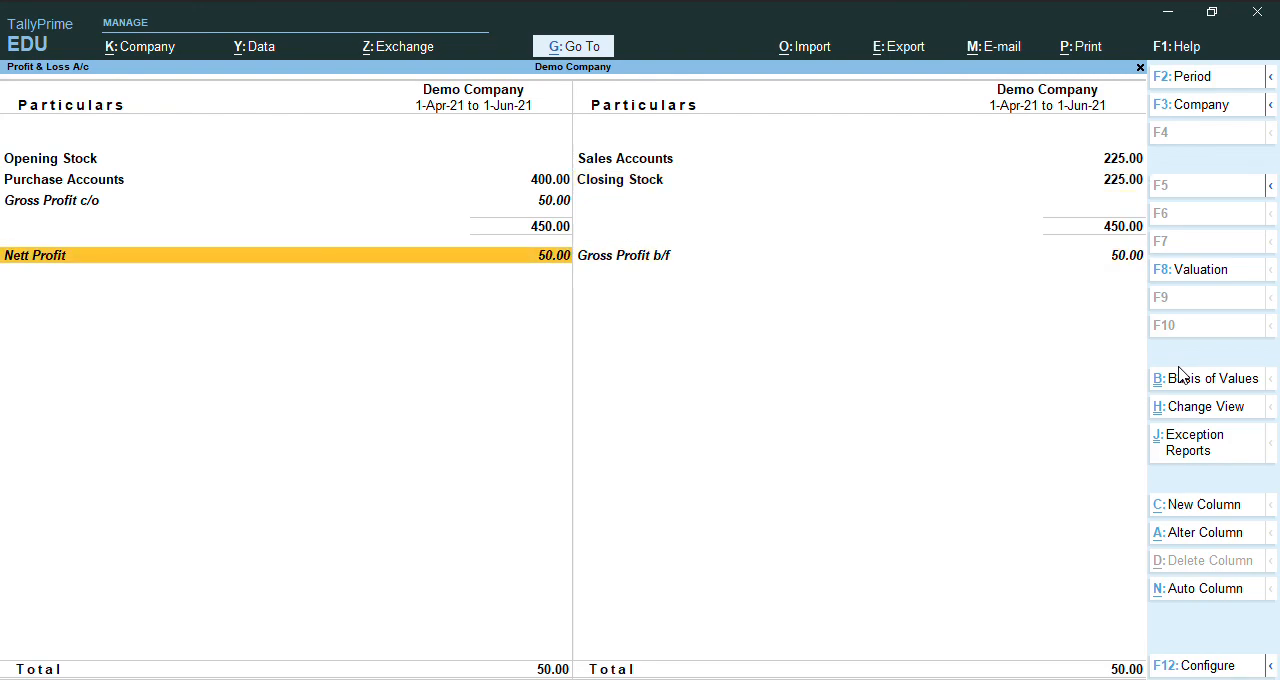
pyautogui.press('Escape')
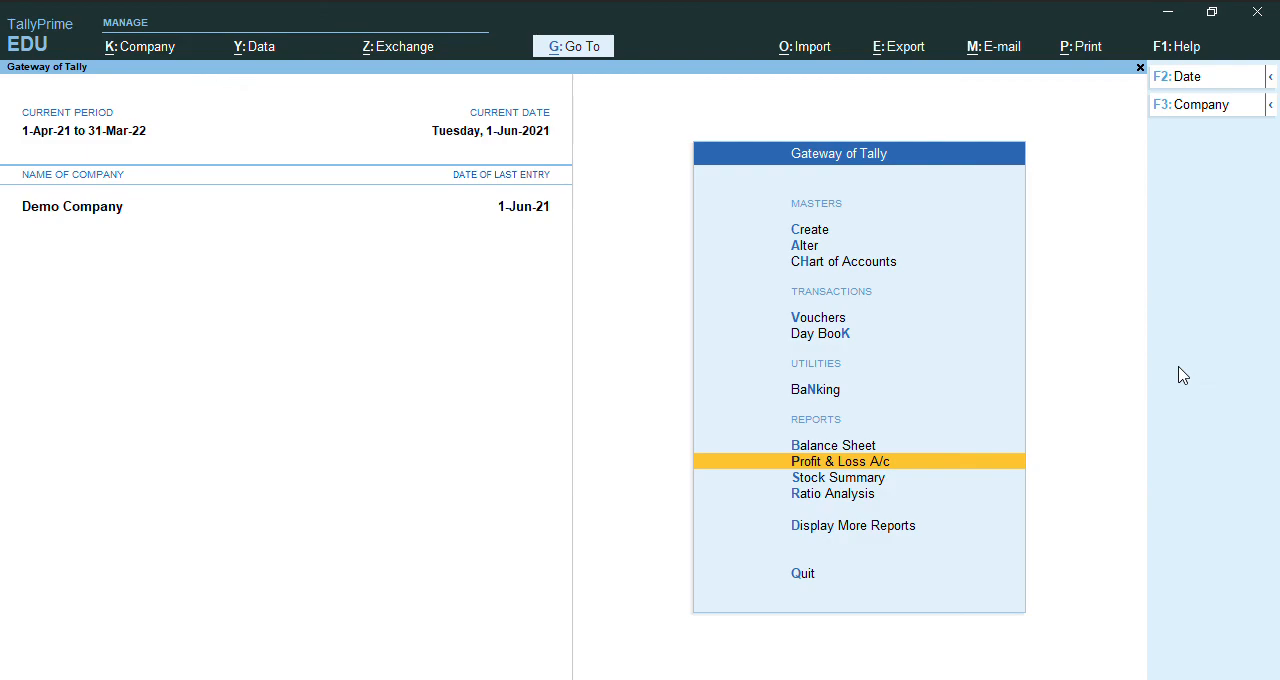
# Check the closing balances of the stock items in the Stock Summary and return to the Gateway of Tally.
pyautogui.press('Down')
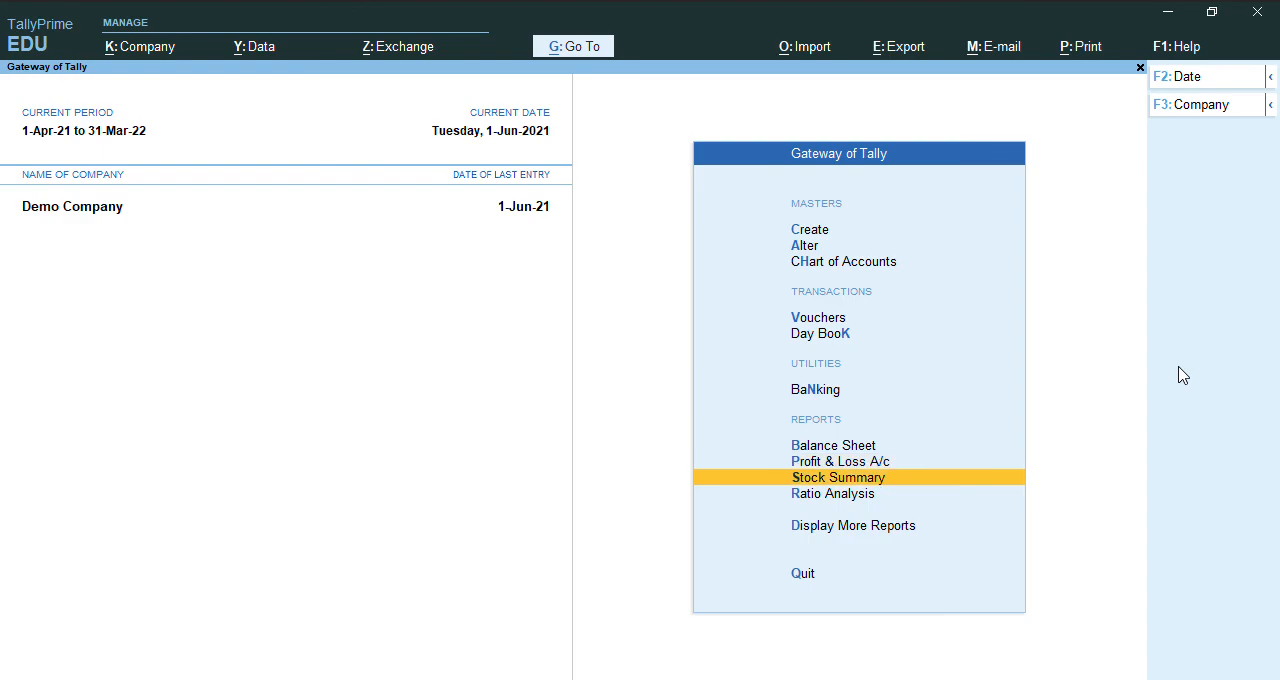
pyautogui.press('Return')
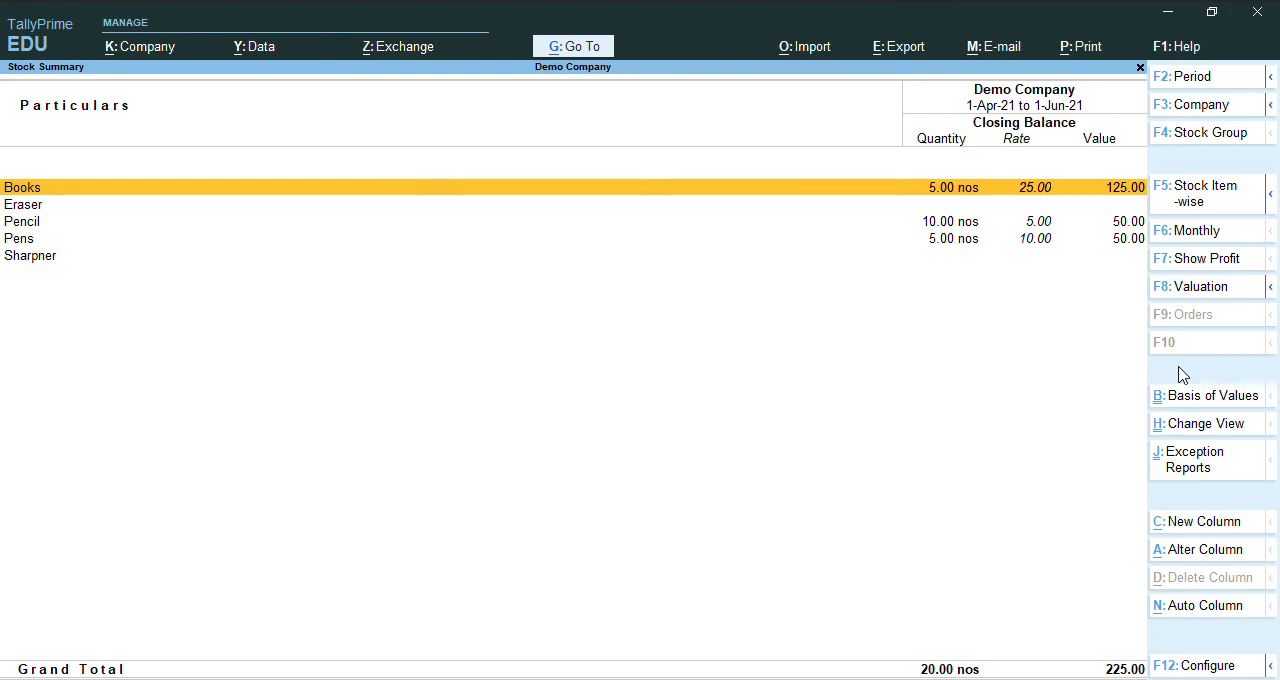
pyautogui.press('Escape')
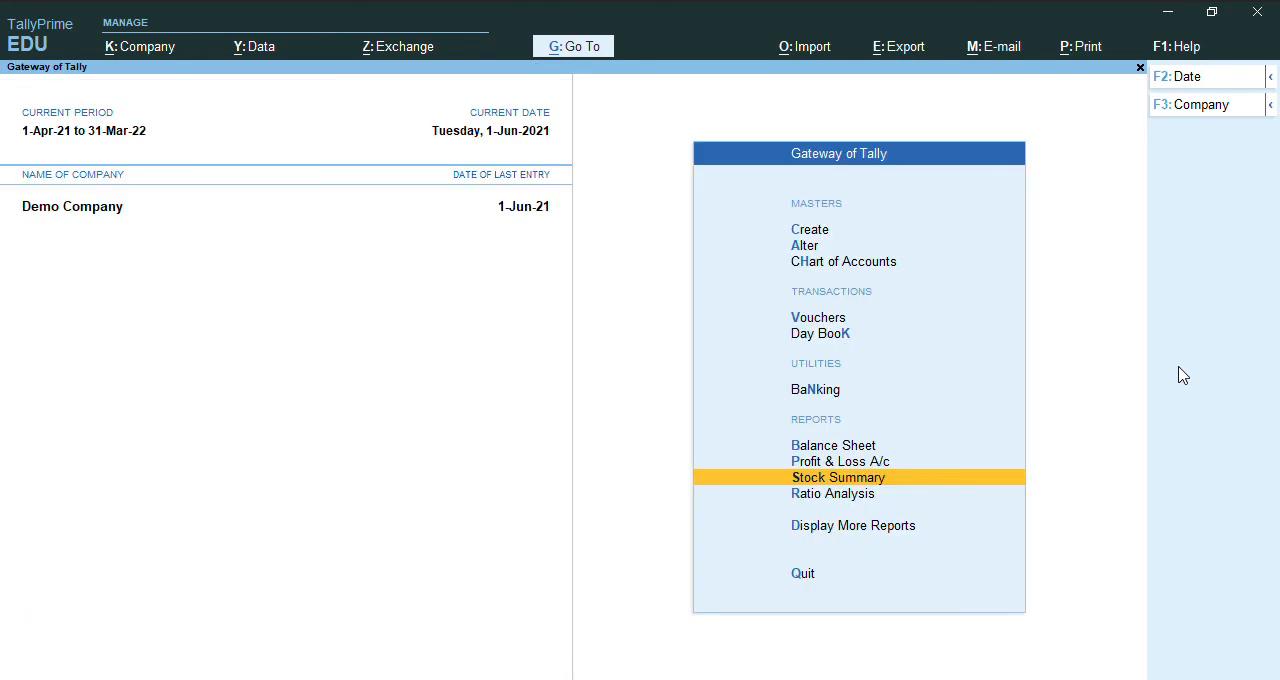
pyautogui.press('Escape')
pyautogui.press('Escape')
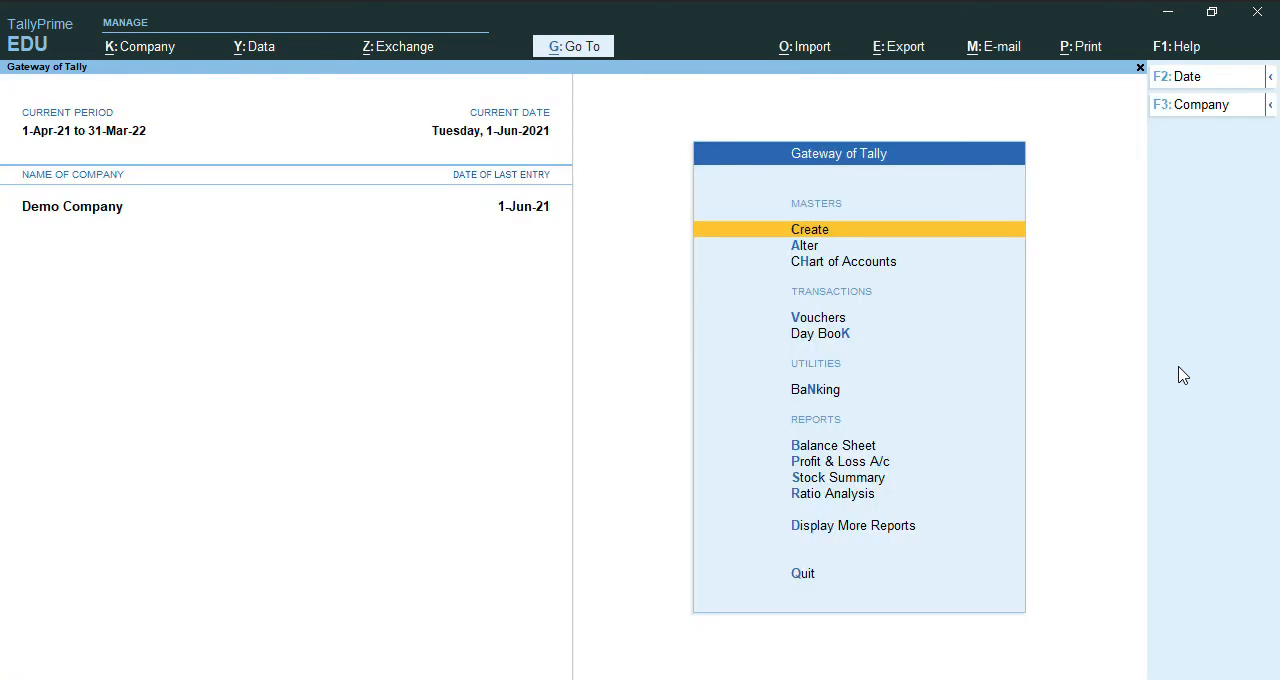